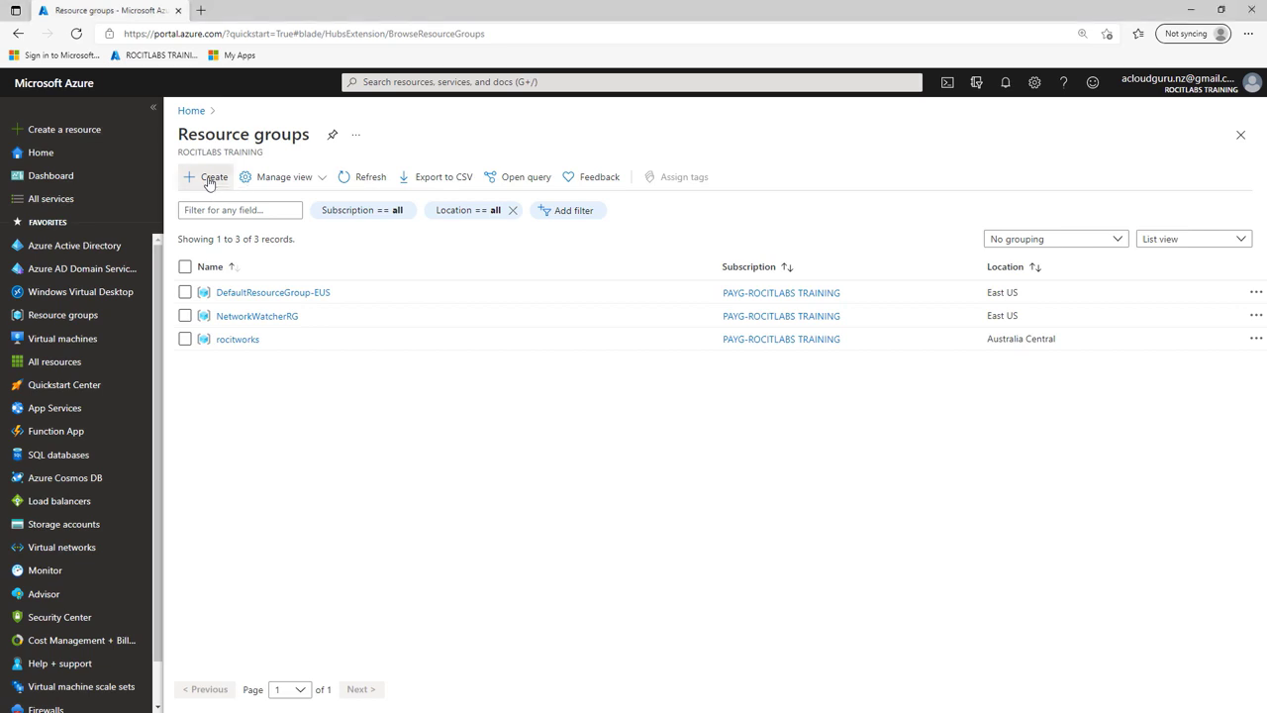
Step: Name the new resource group AD-LAB in East US, review it and create it
right_click(661, 314)
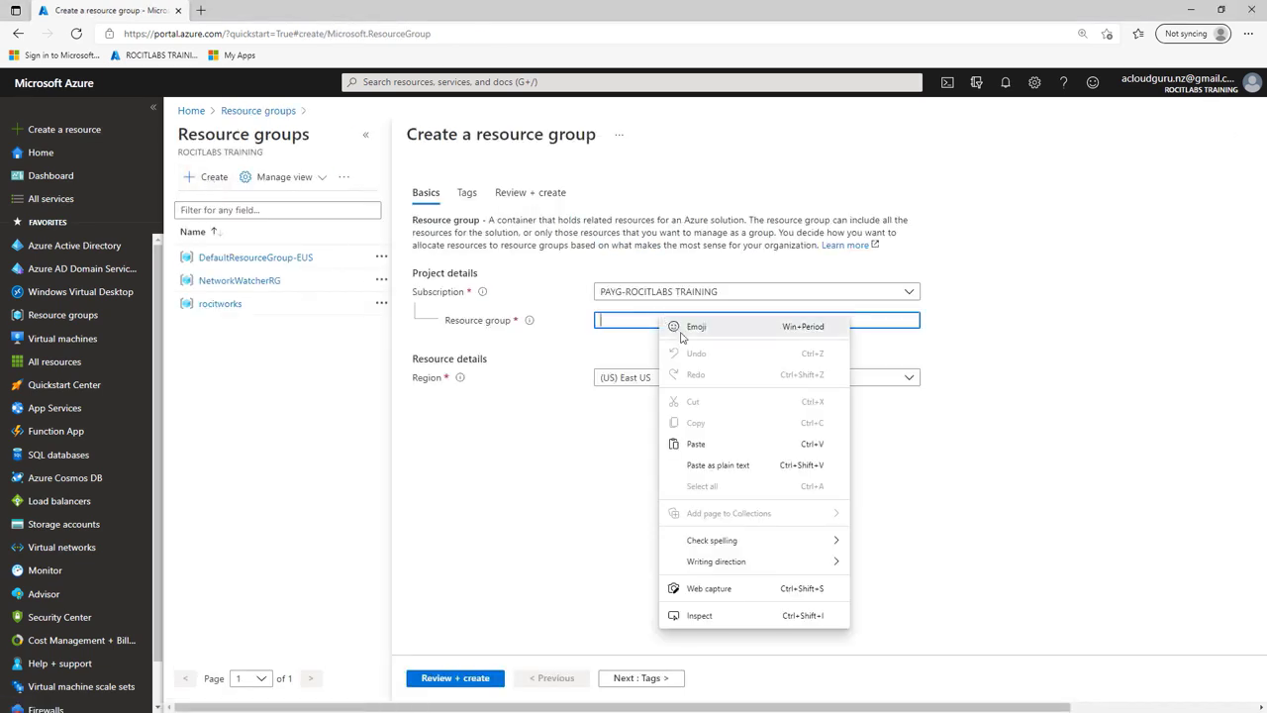
left_click(703, 443)
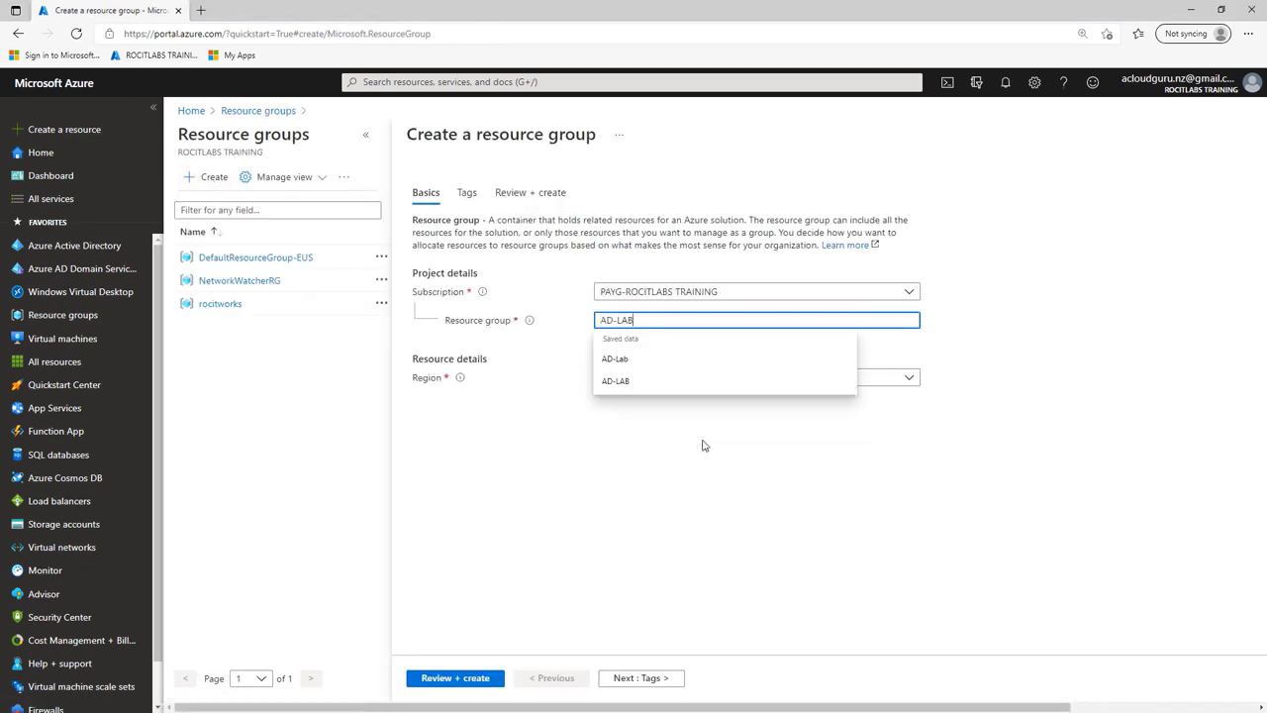
left_click(956, 409)
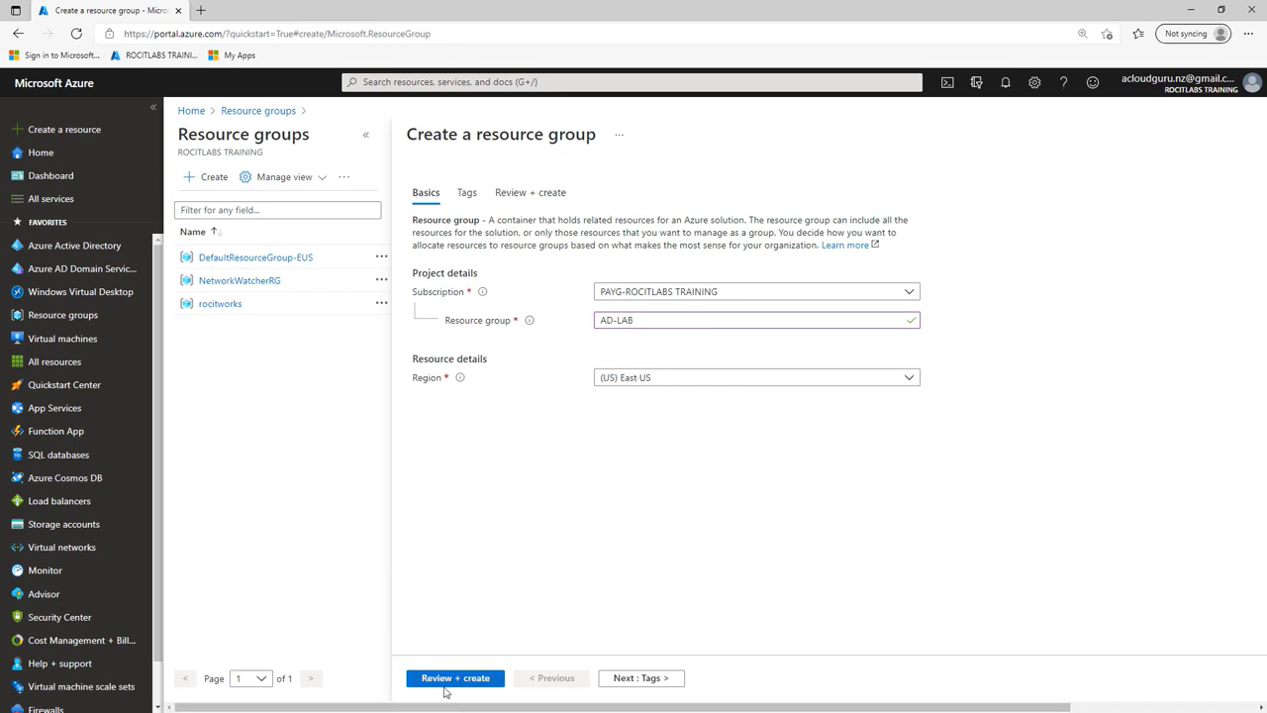
left_click(455, 685)
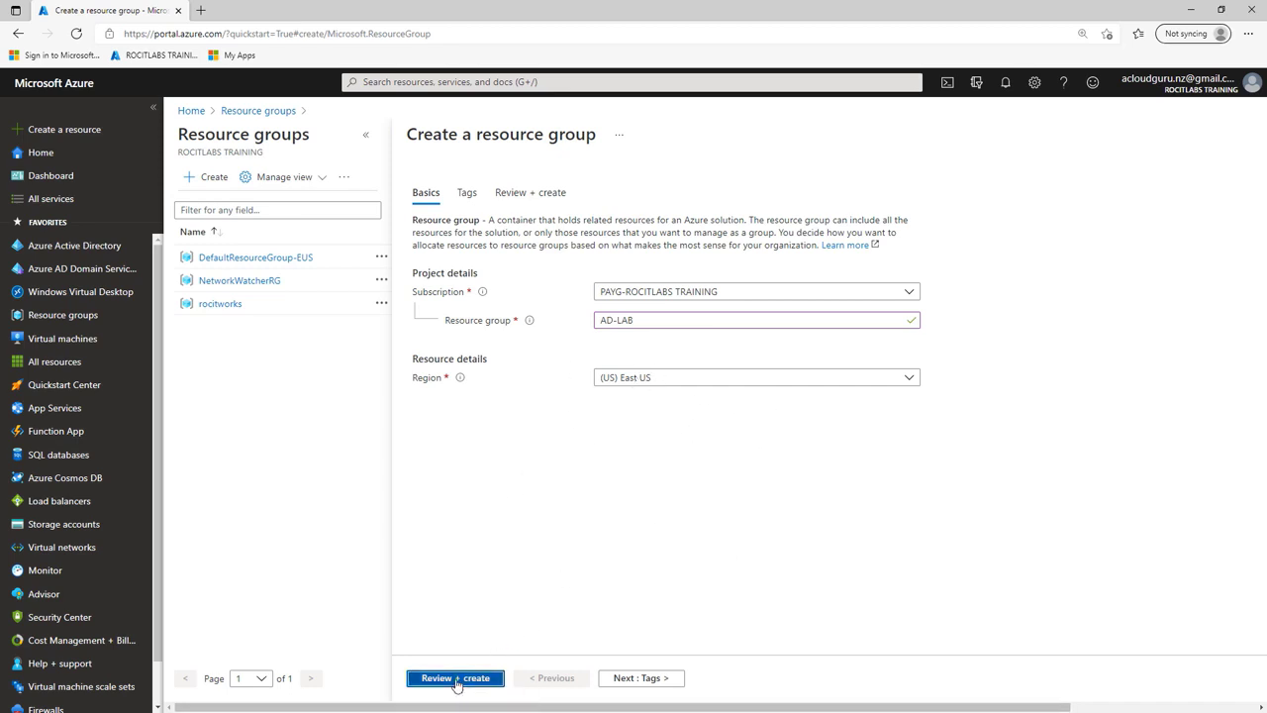
left_click(442, 684)
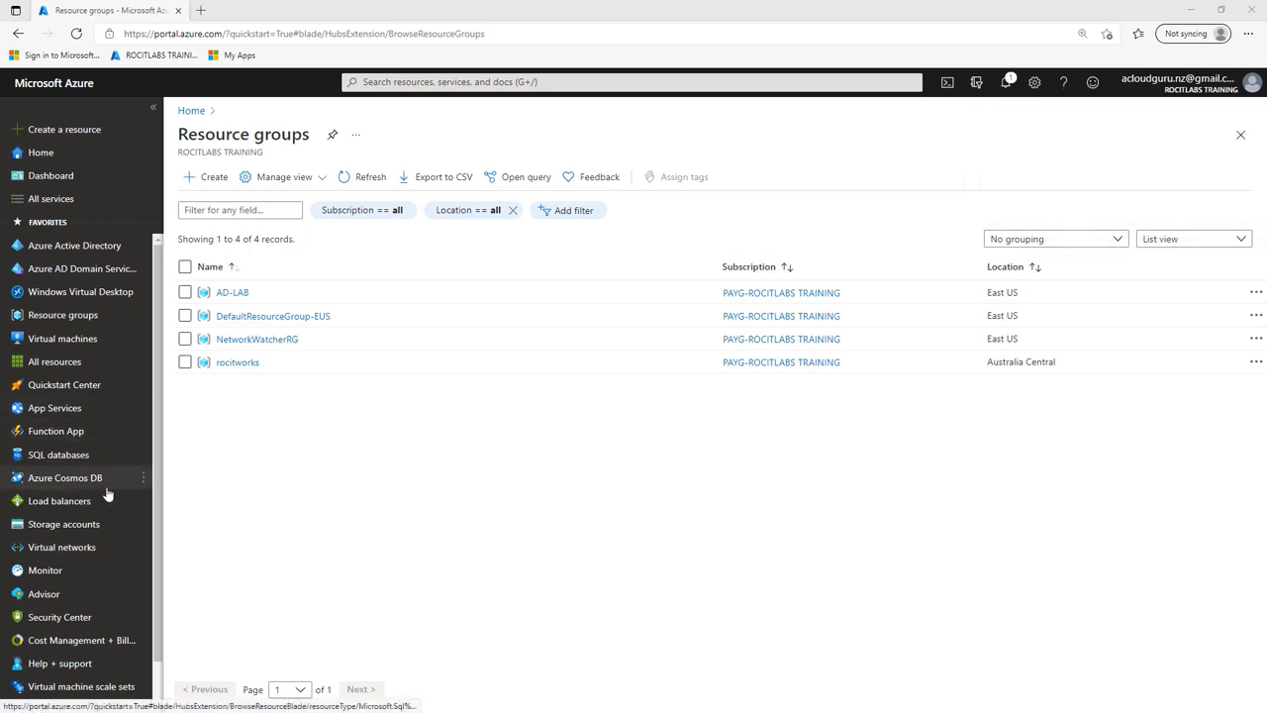
Step: Start a new virtual network from the Virtual networks list
mouse_move(94, 551)
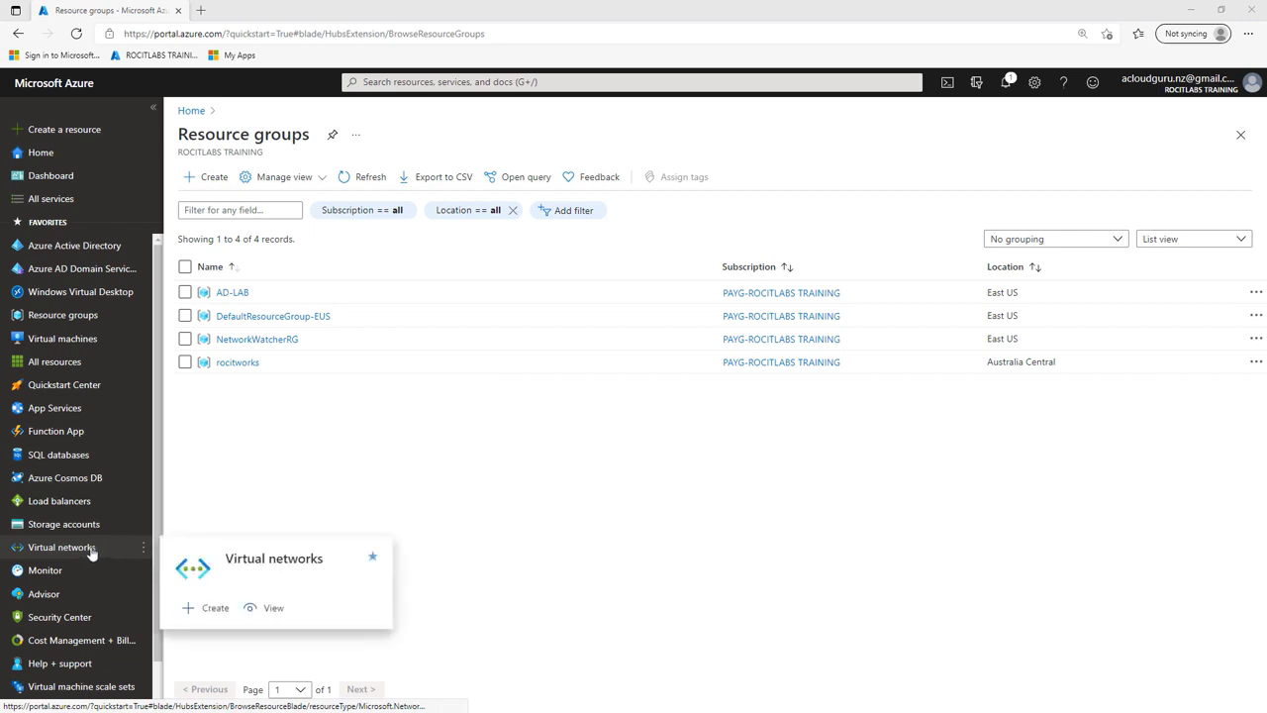
left_click(88, 552)
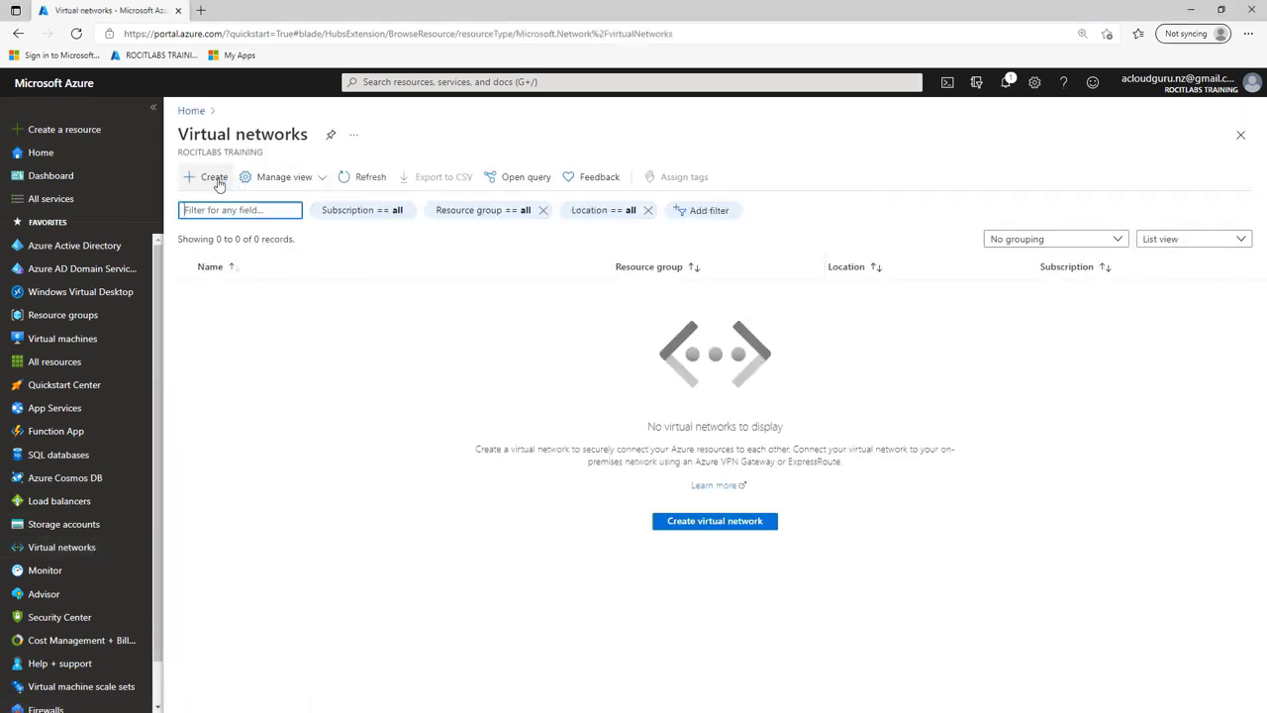
left_click(718, 522)
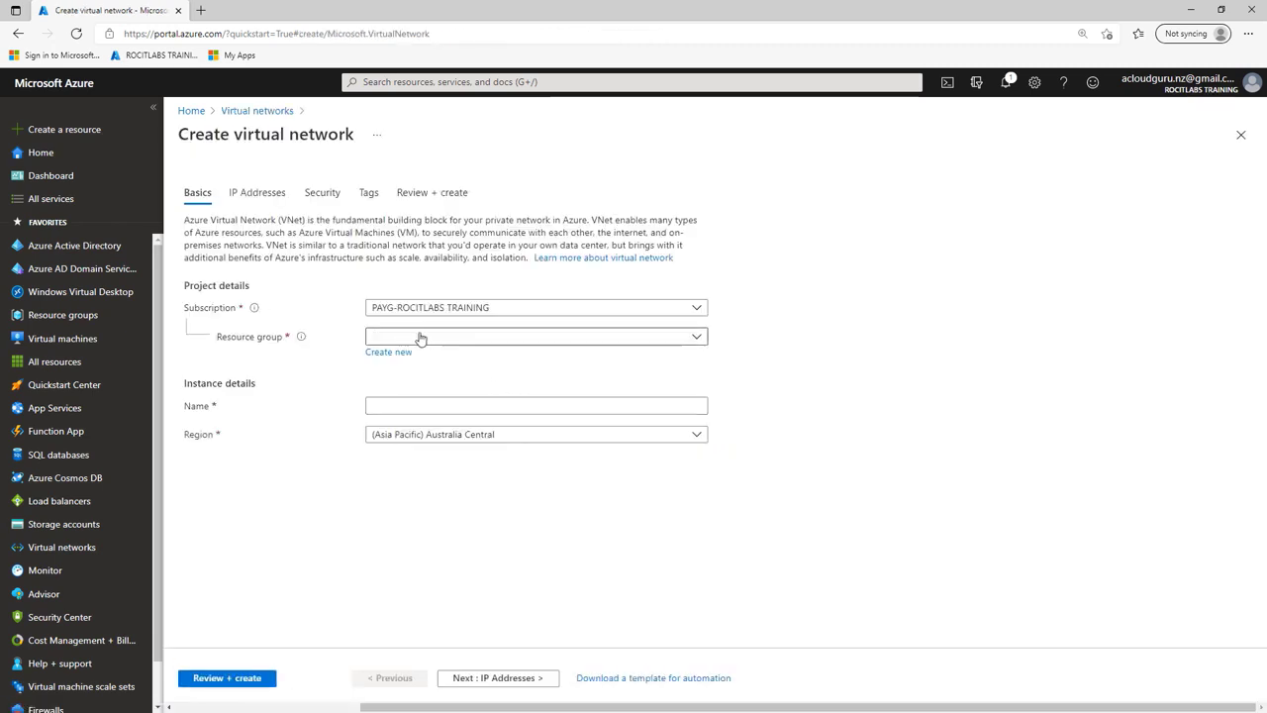
Step: Put the network in AD-LAB, name it OnPremNetwork, and confirm its 10.0.0.0/16 address space
left_click(419, 337)
left_click(387, 387)
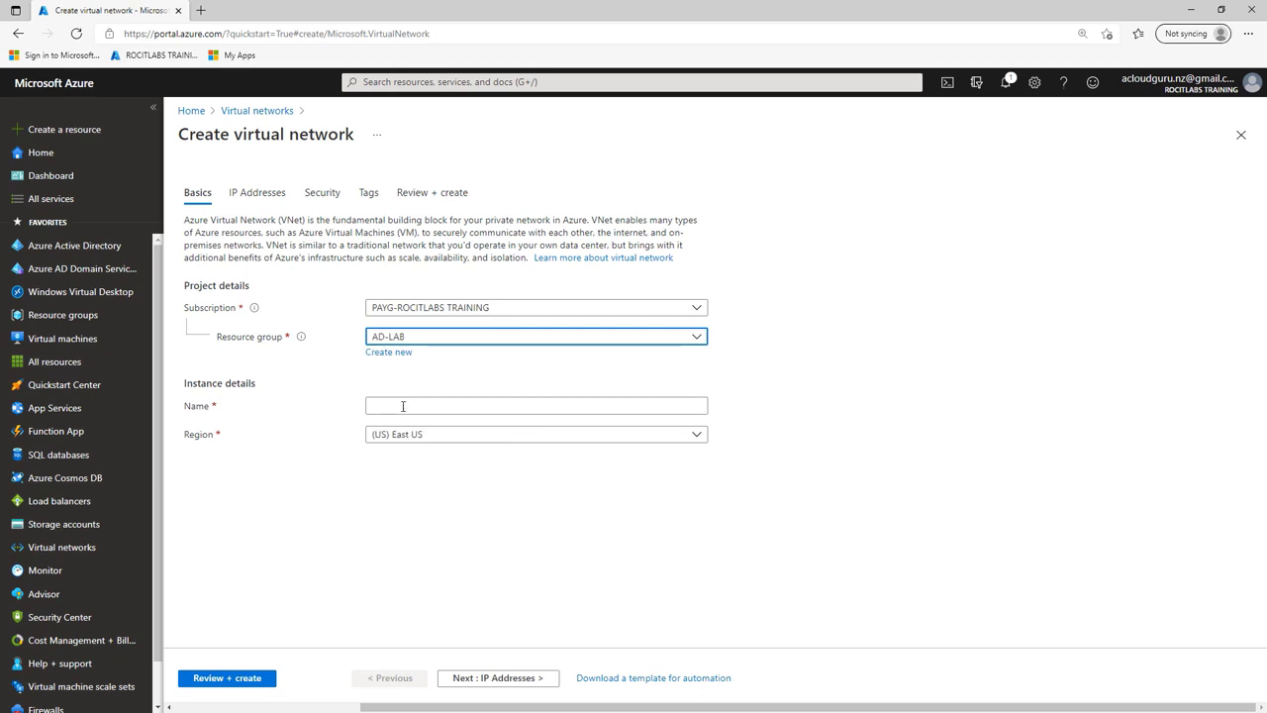
left_click(403, 407)
right_click(403, 407)
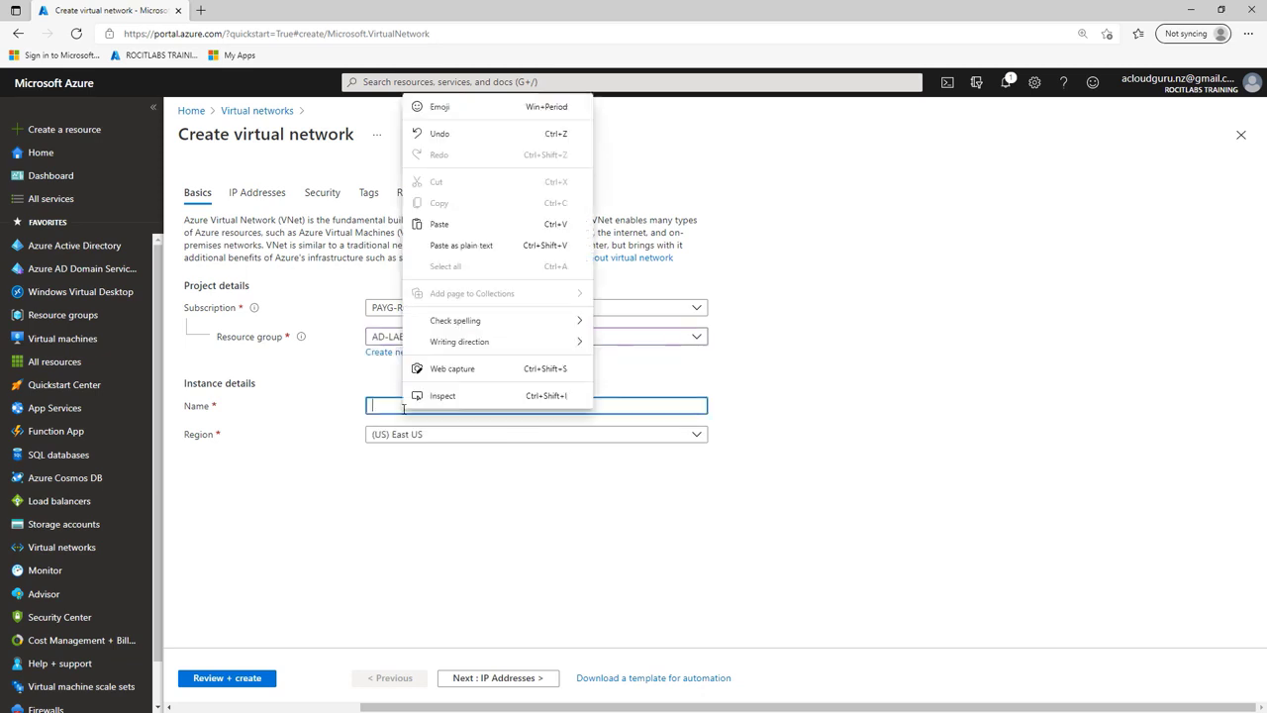
left_click(438, 224)
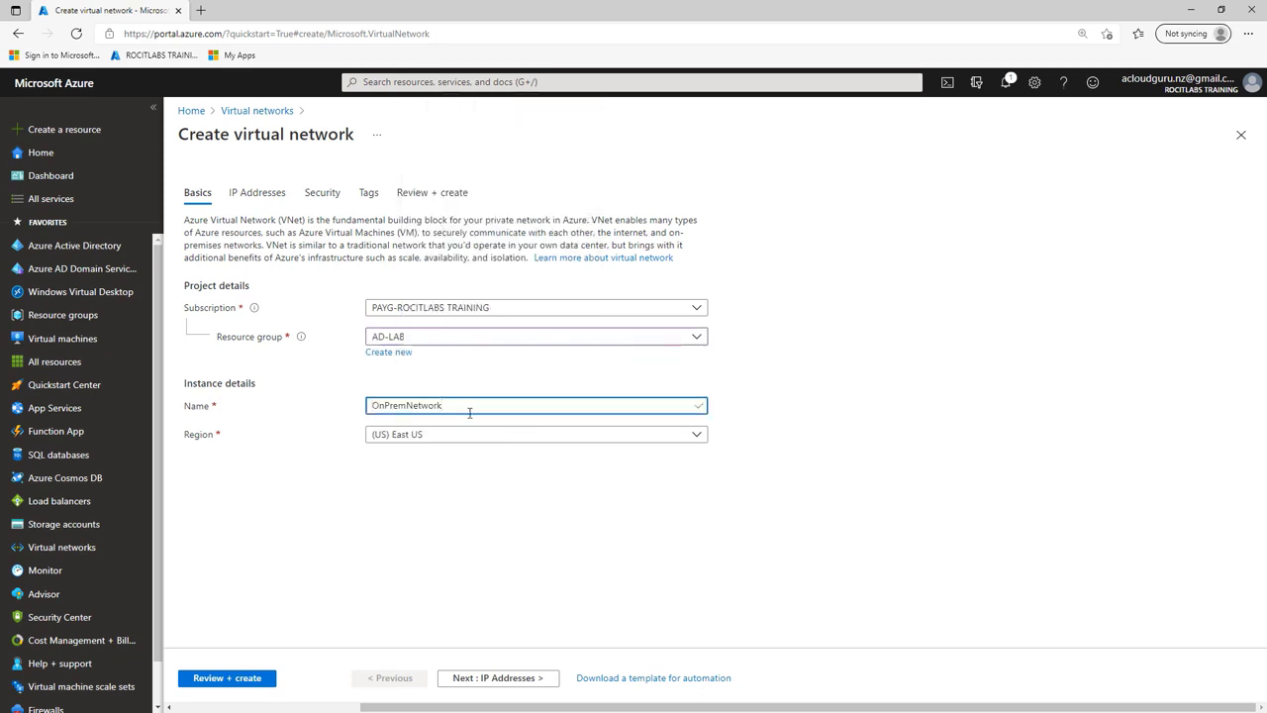
left_click(505, 683)
left_click(349, 278)
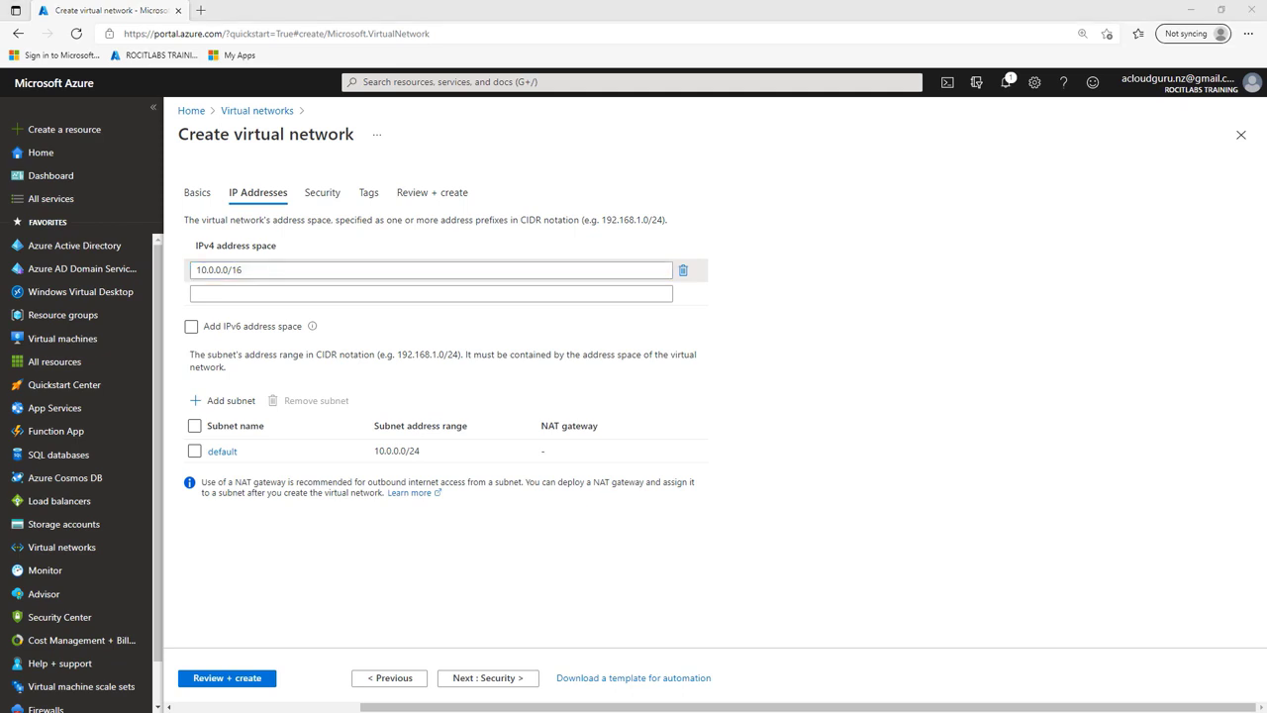
Step: Change the default subnet's address range to 10.0.1.0/24 and save it
left_click(229, 459)
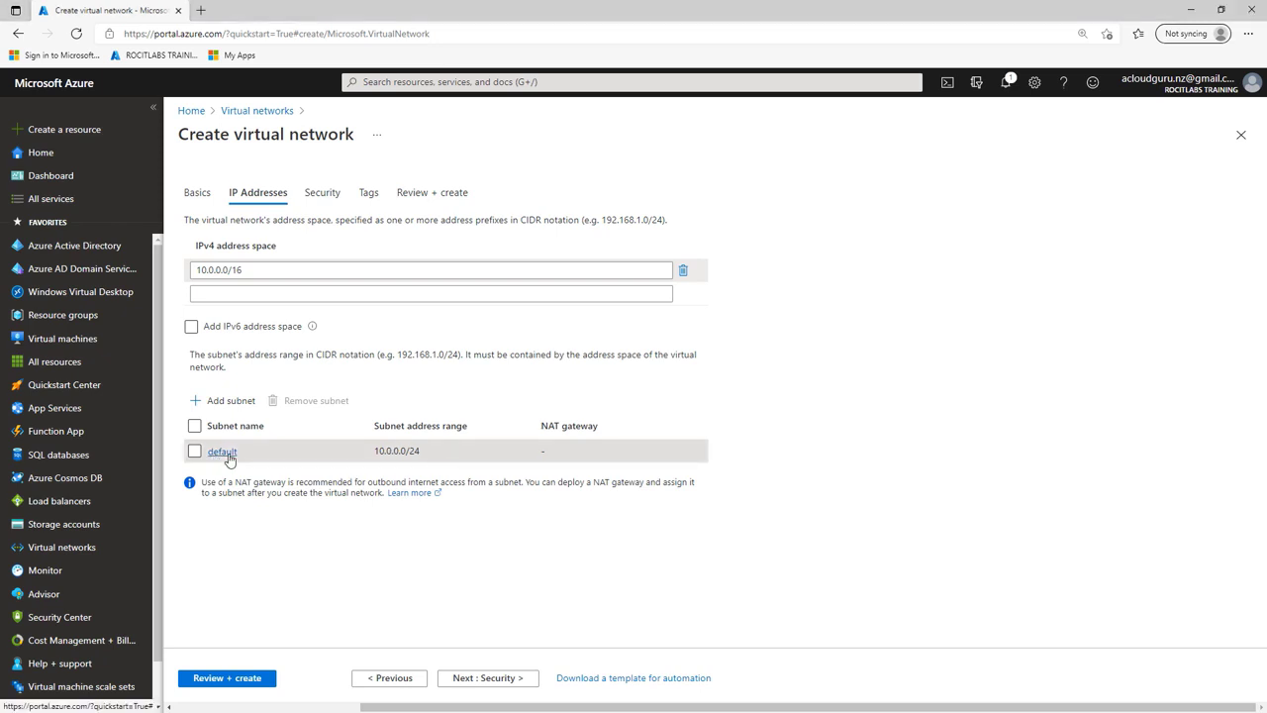
key("Tab")
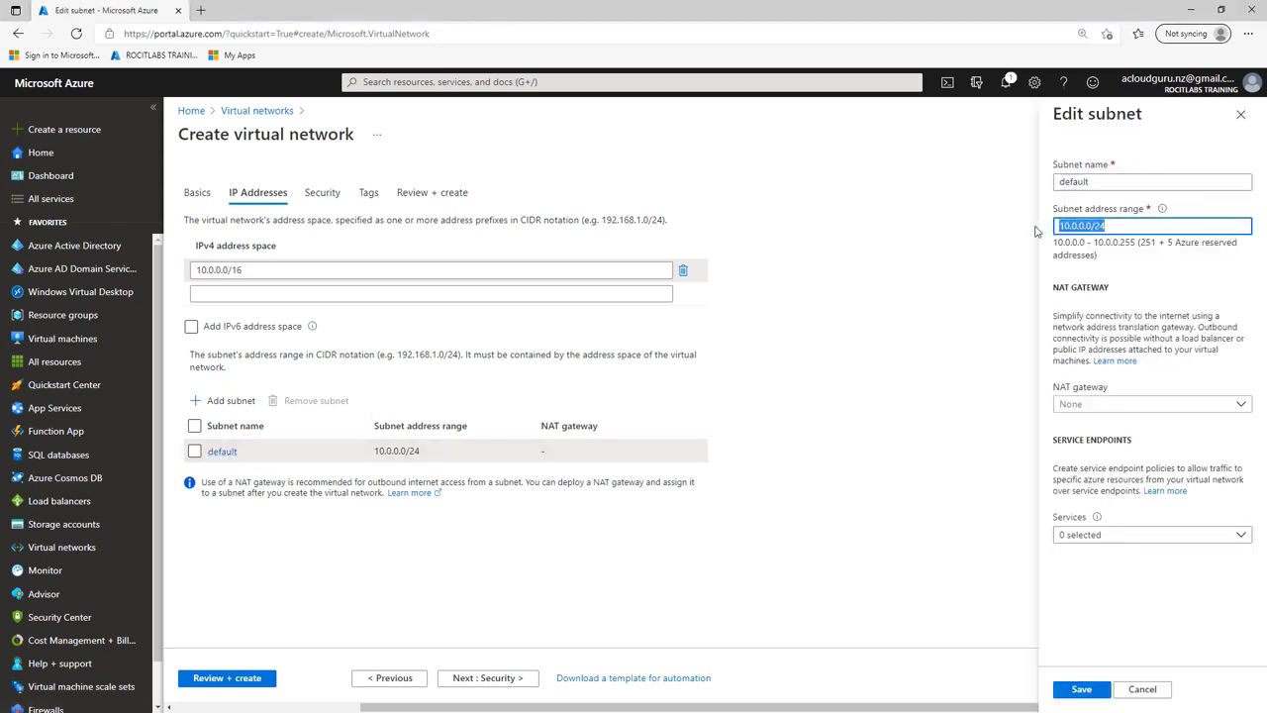
type("10.0.1.0/24")
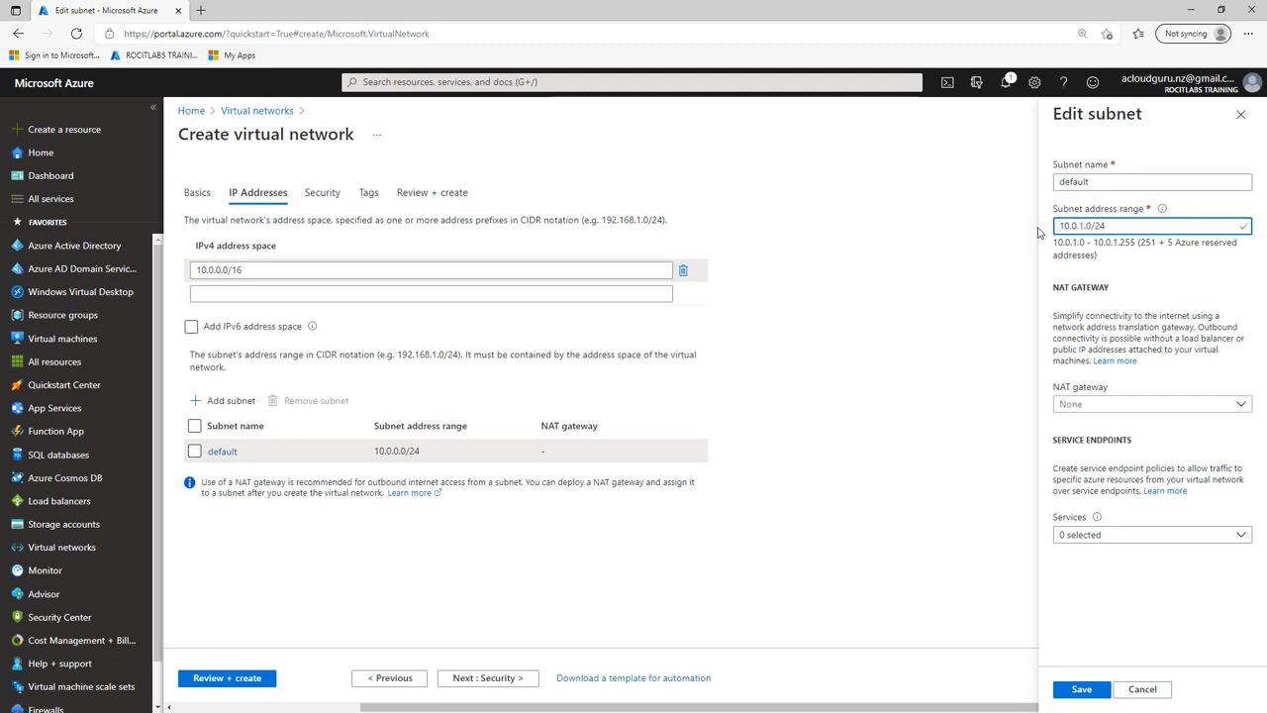
left_click(1086, 689)
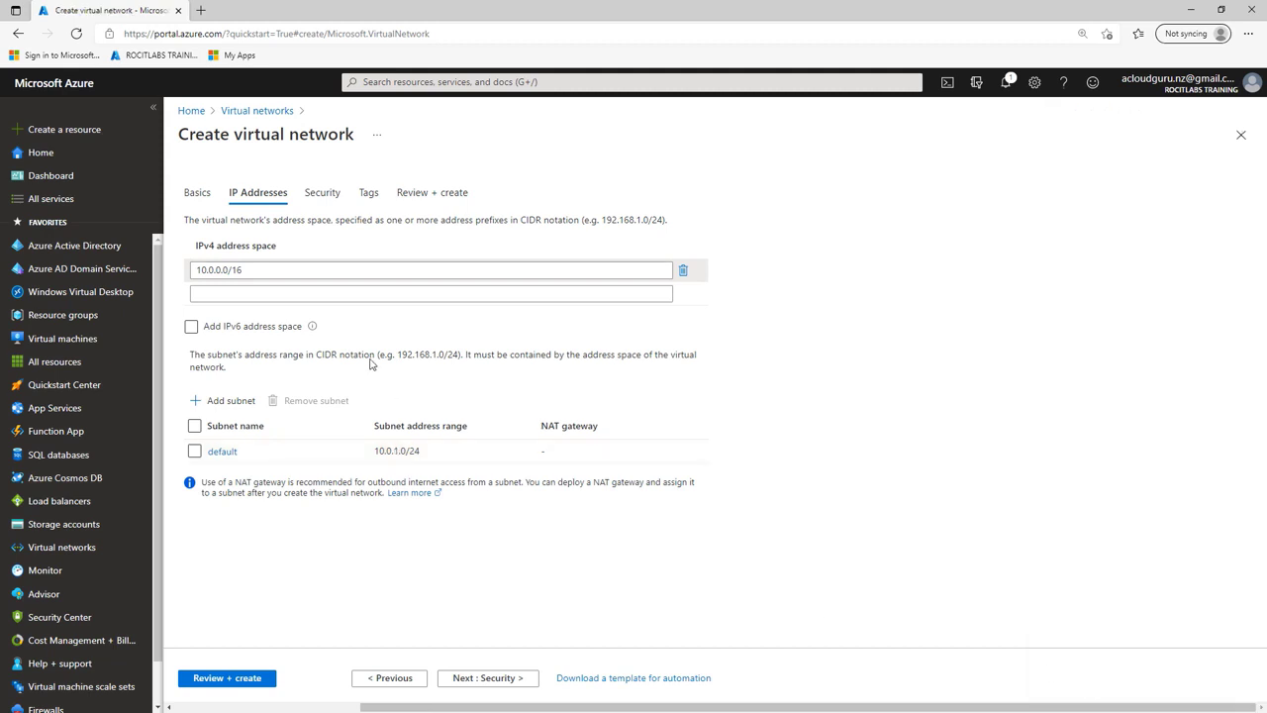
Step: Advance past the Security and Tags pages to Review + create
left_click(500, 681)
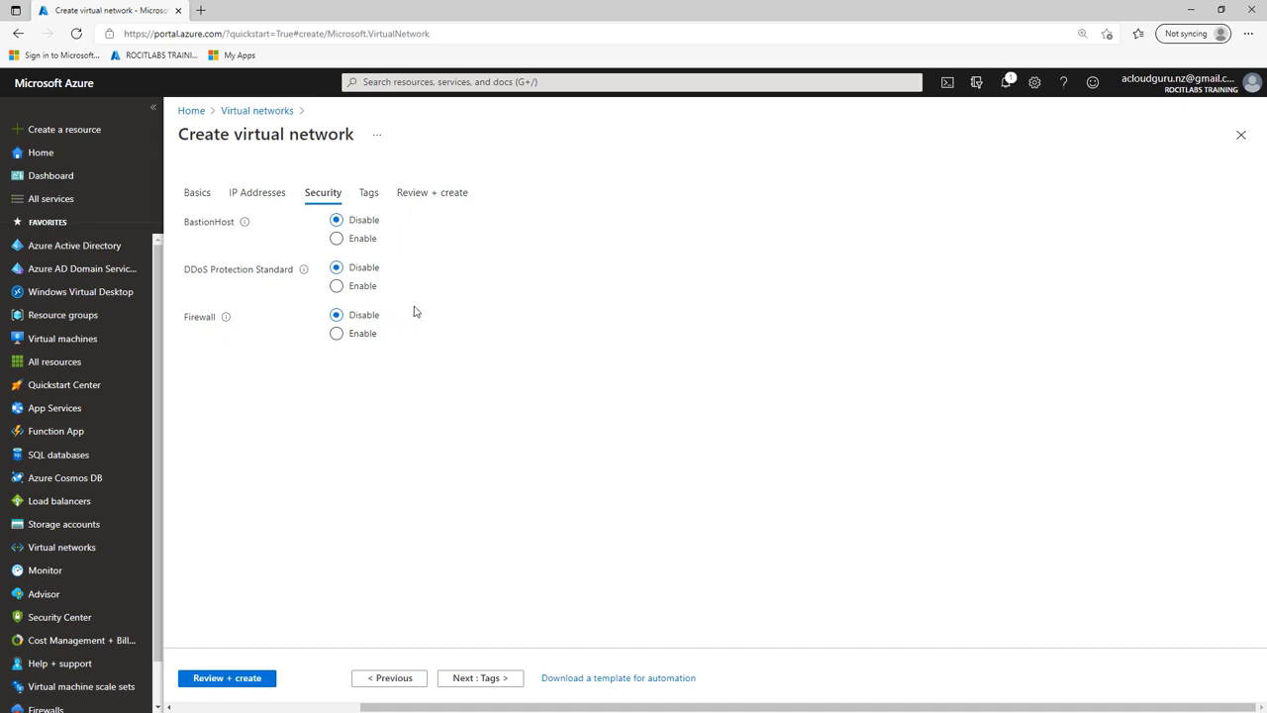
left_click(484, 679)
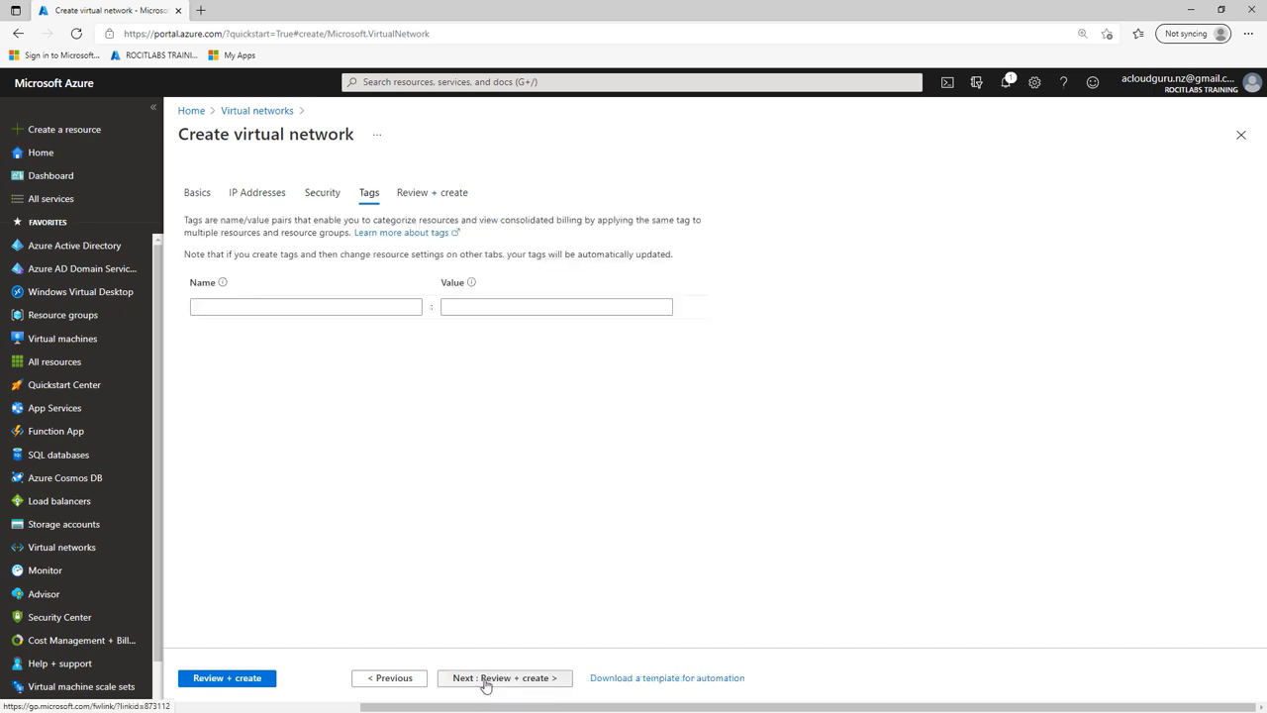
left_click(484, 681)
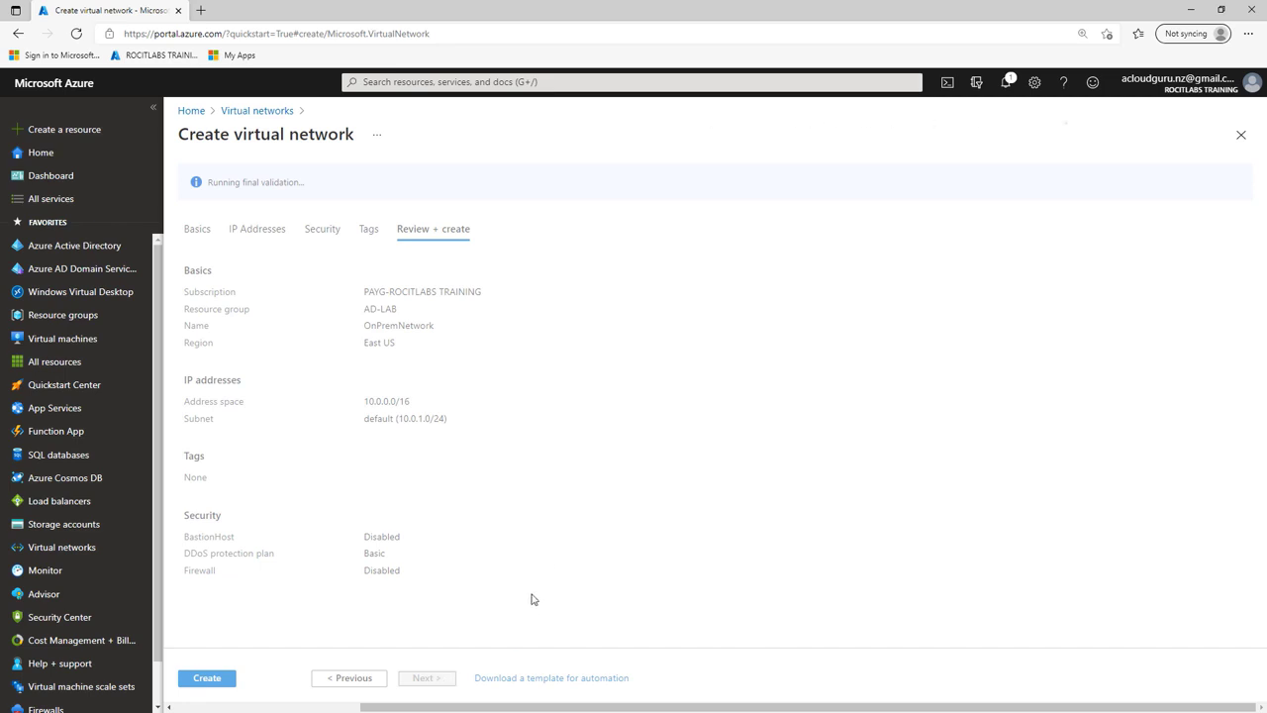
Step: Deploy OnPremNetwork, dismiss the success notification, and go to Virtual machines
left_click(210, 680)
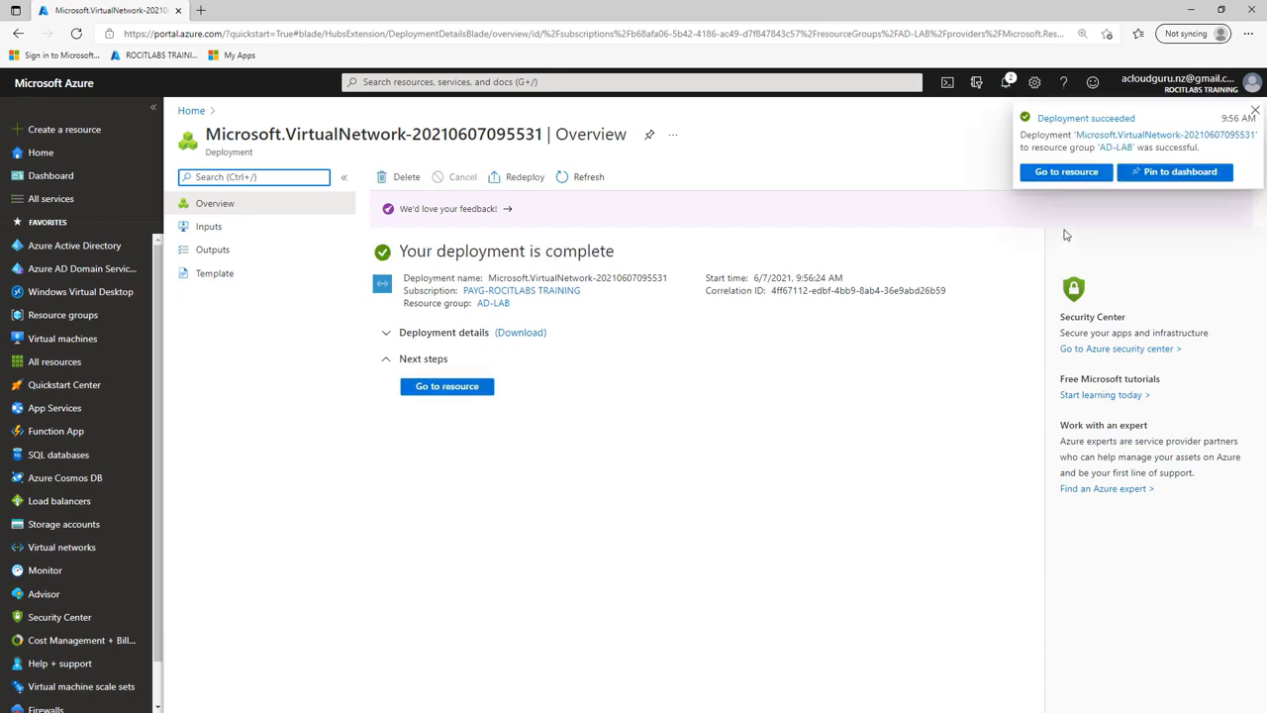
left_click(1256, 112)
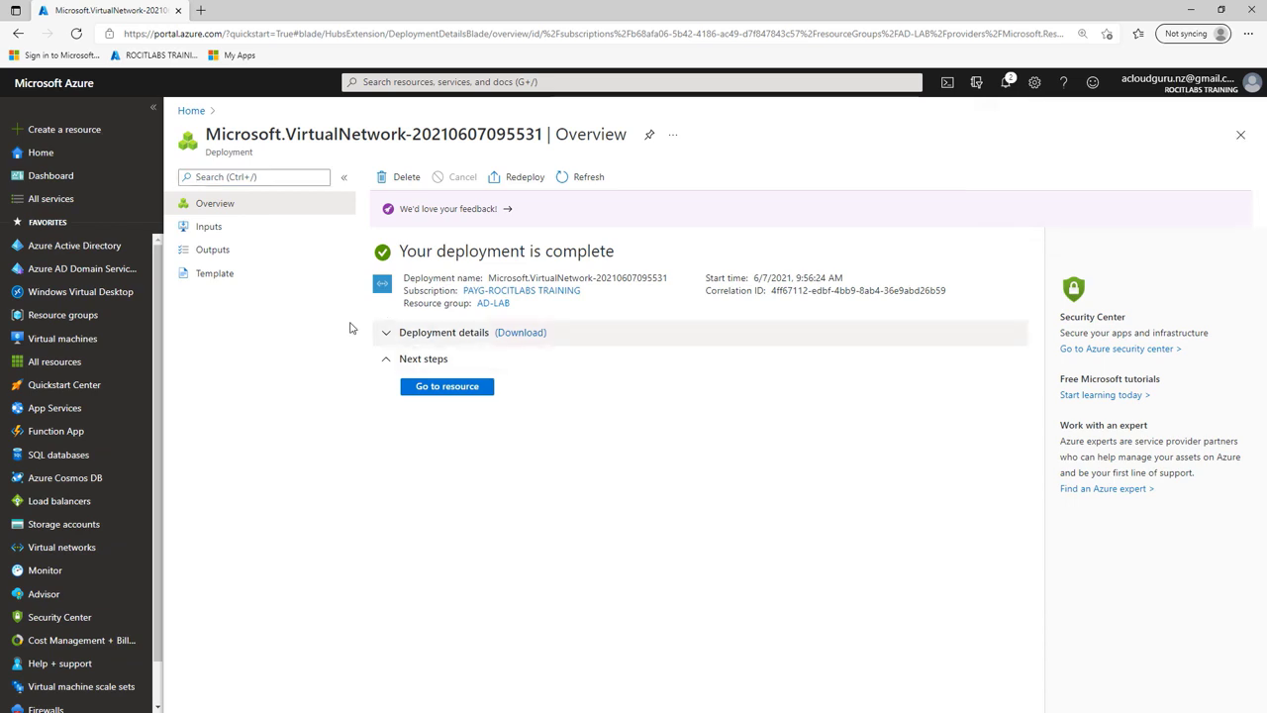
left_click(63, 340)
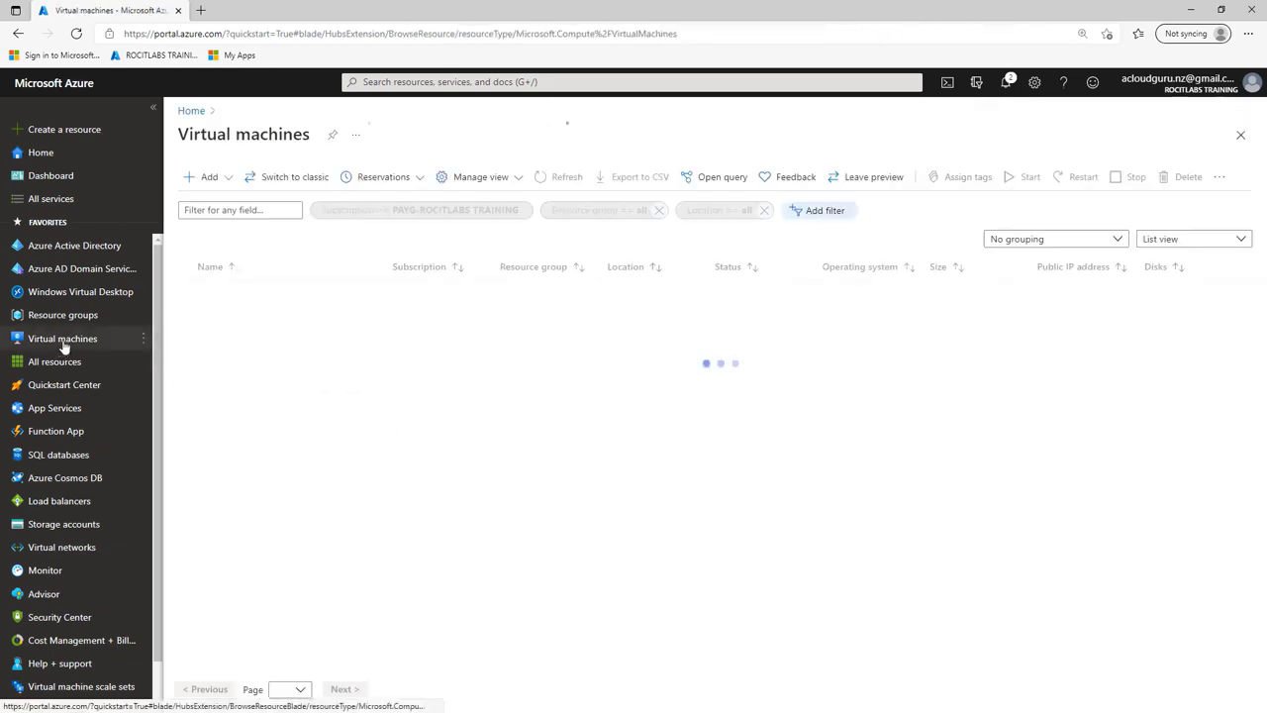
Step: Start a new VM named DC01 in AD-LAB with Availability set as its availability option
left_click(204, 178)
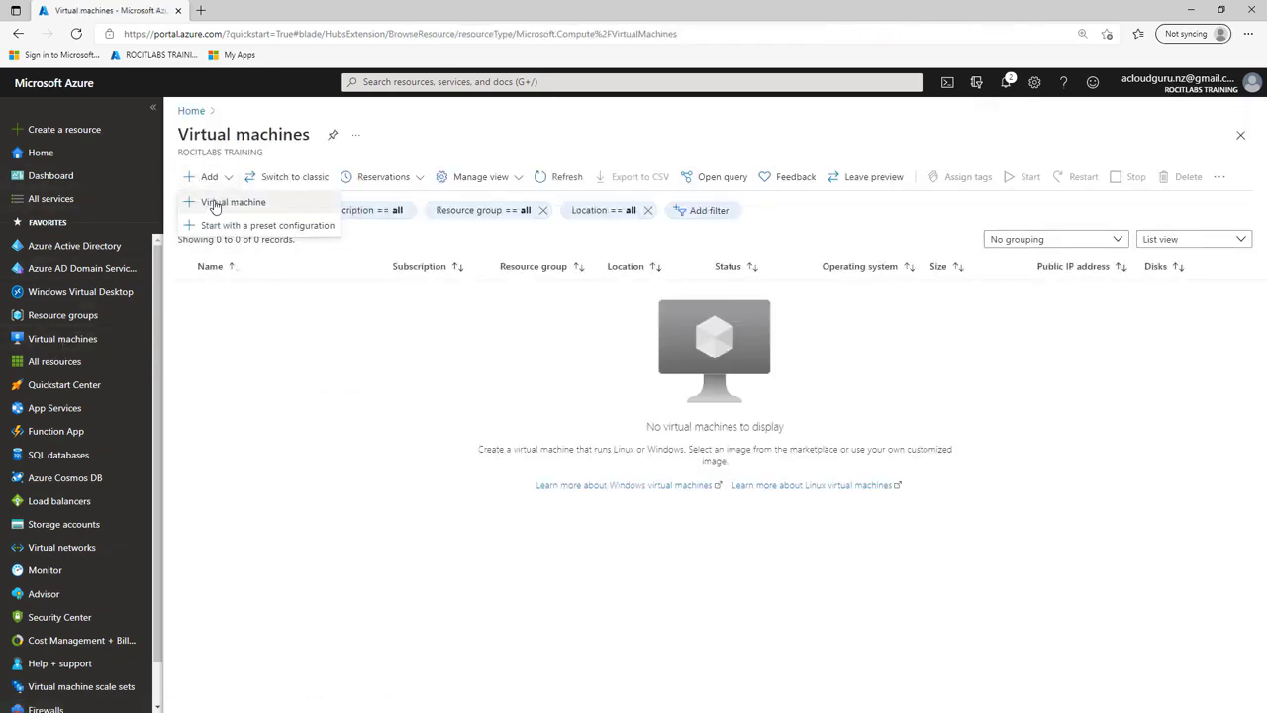
left_click(211, 202)
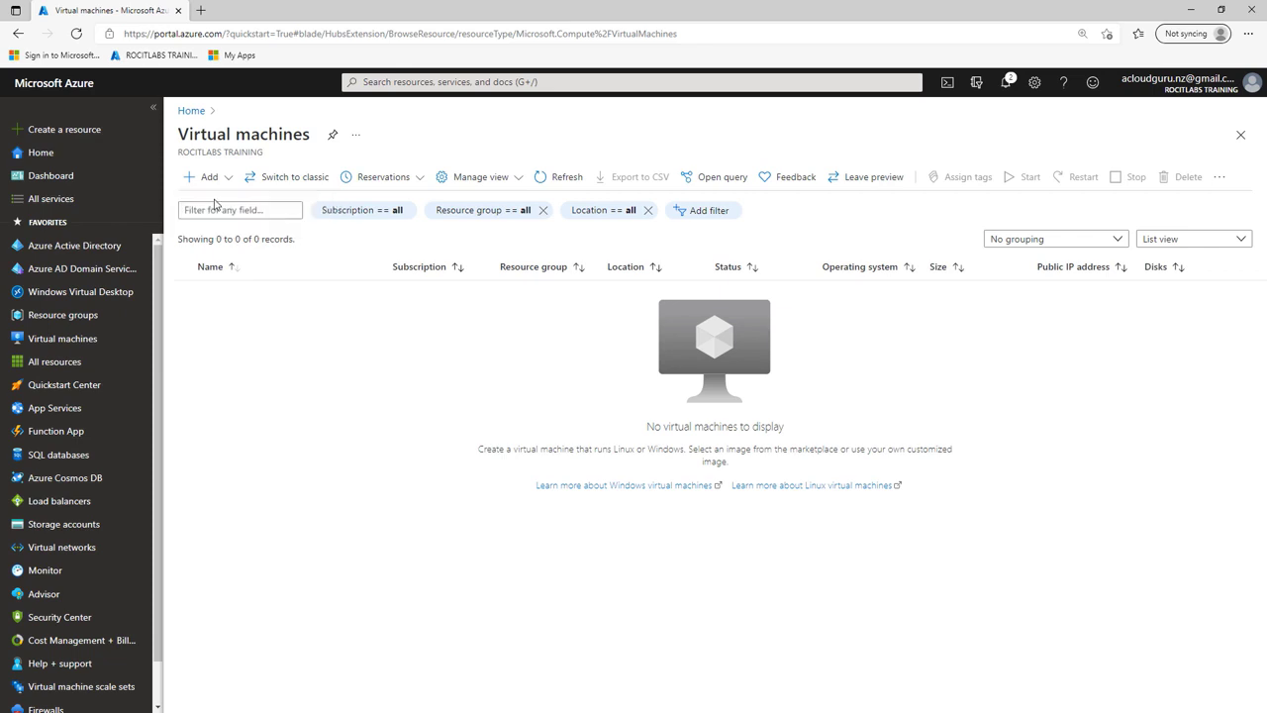
left_click(638, 366)
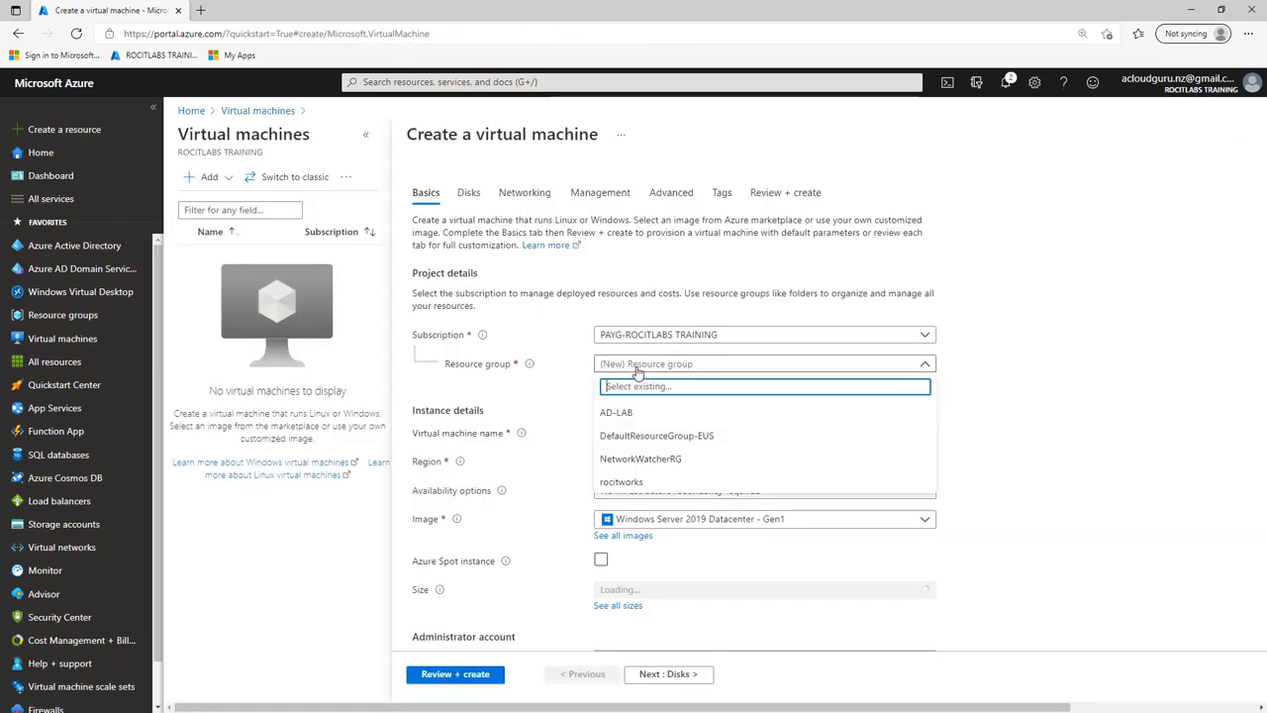
left_click(623, 413)
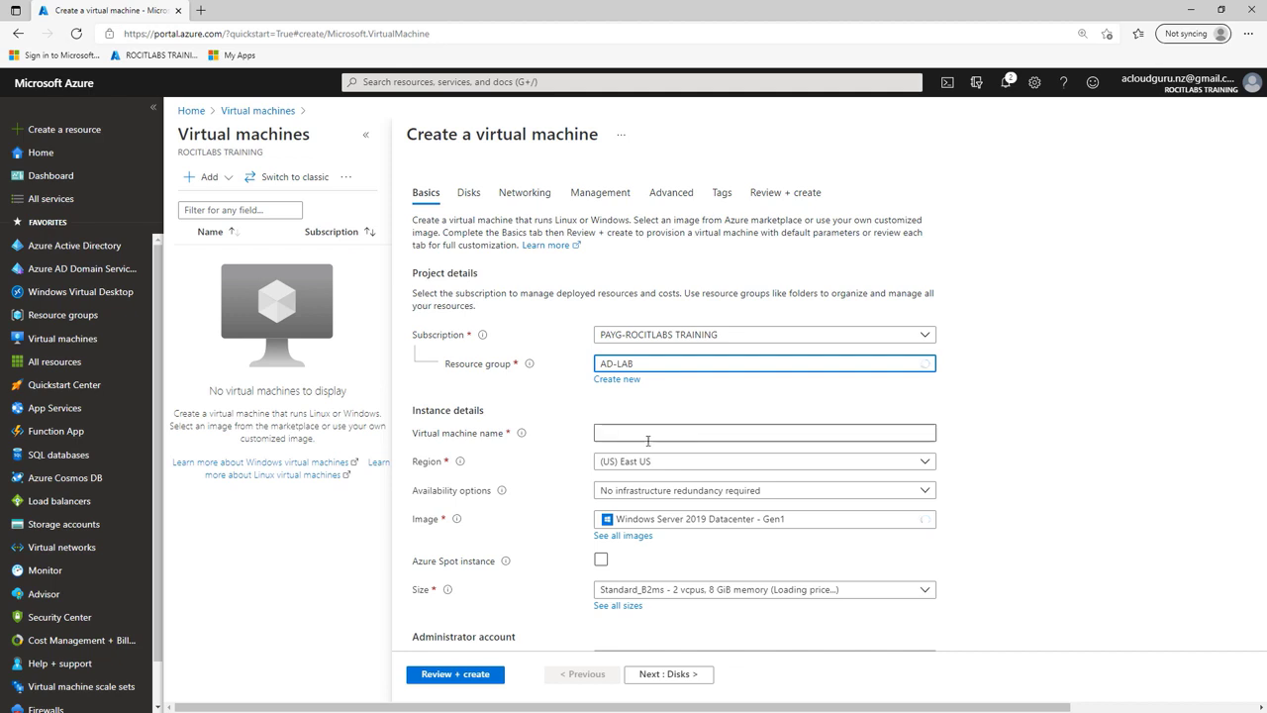
left_click(647, 433)
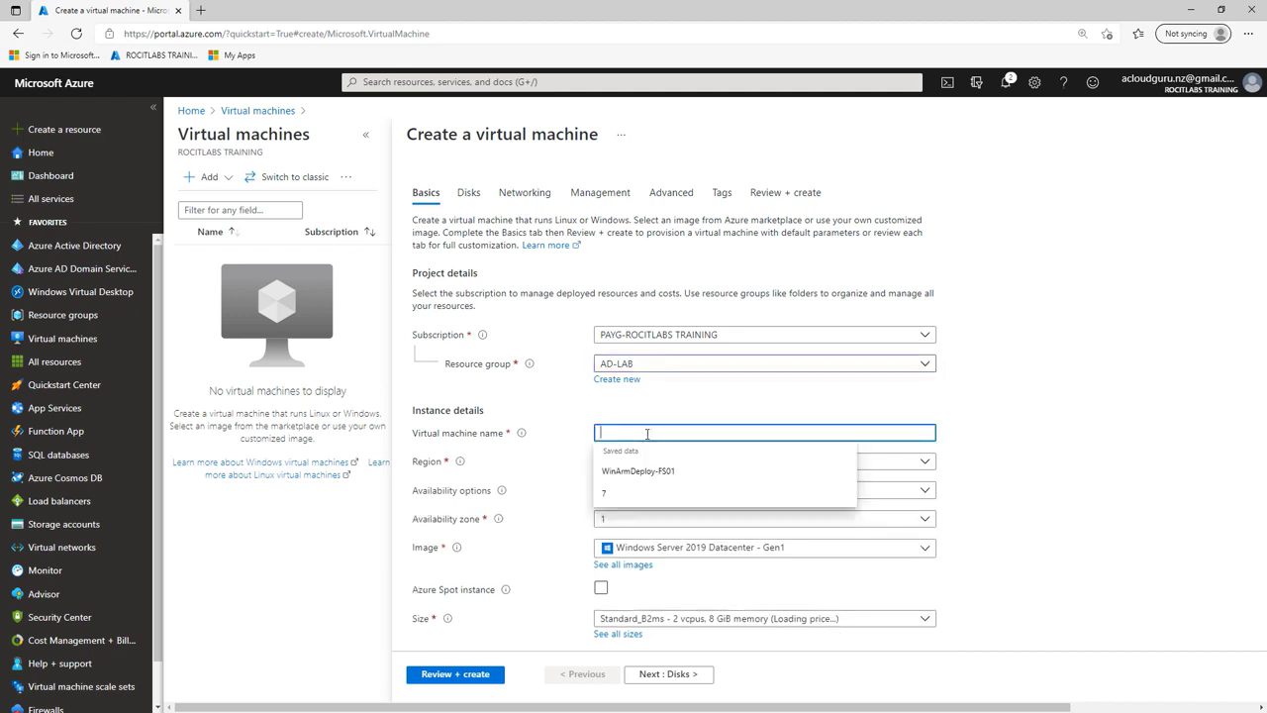
type("DC0")
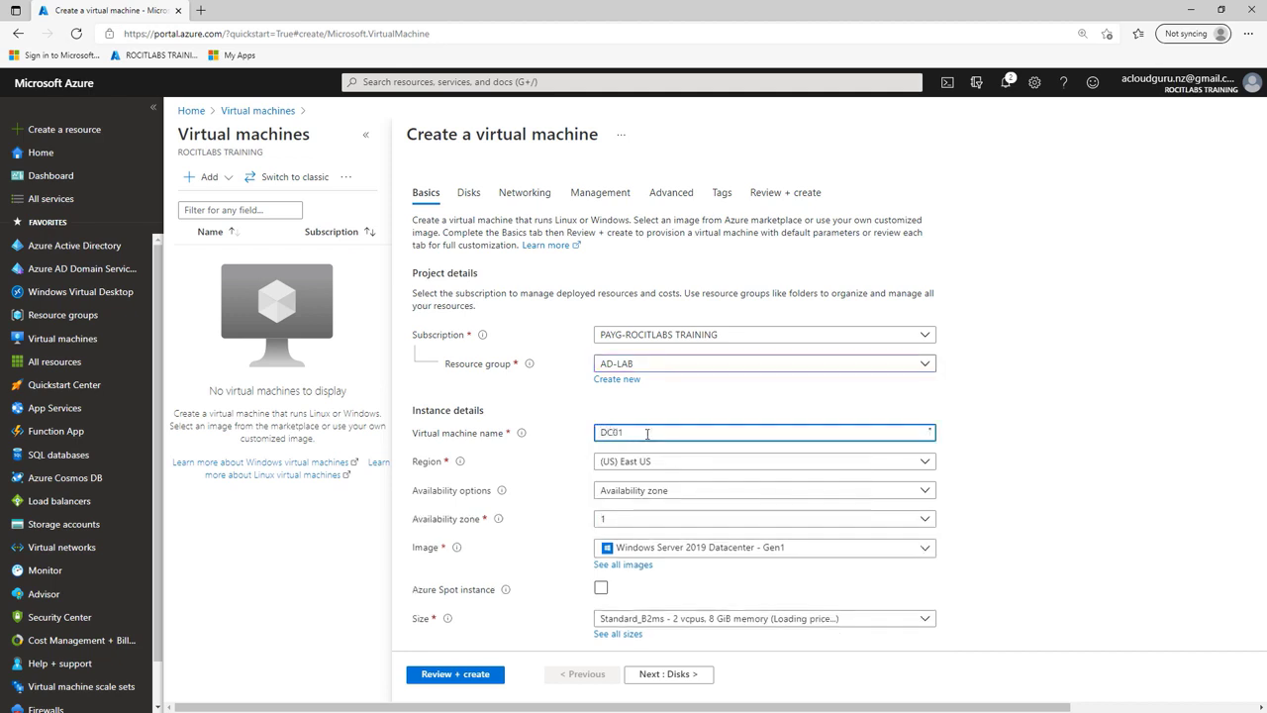
type("1")
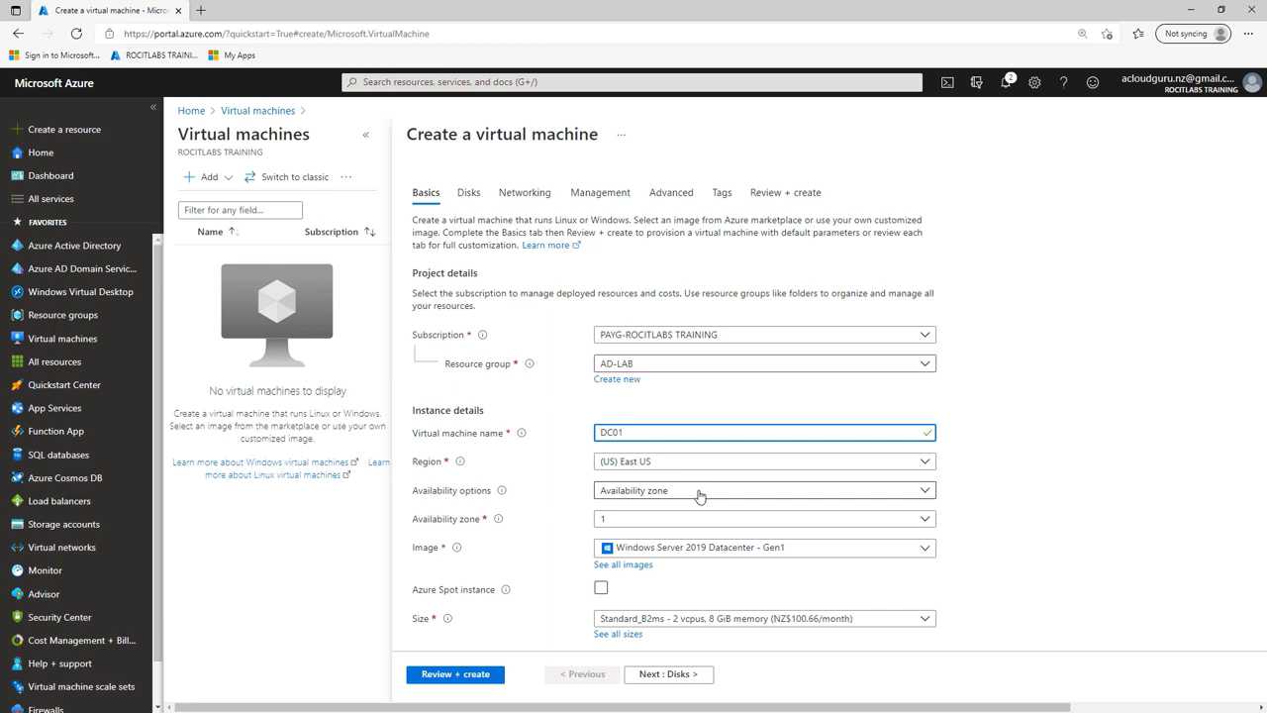
left_click(684, 495)
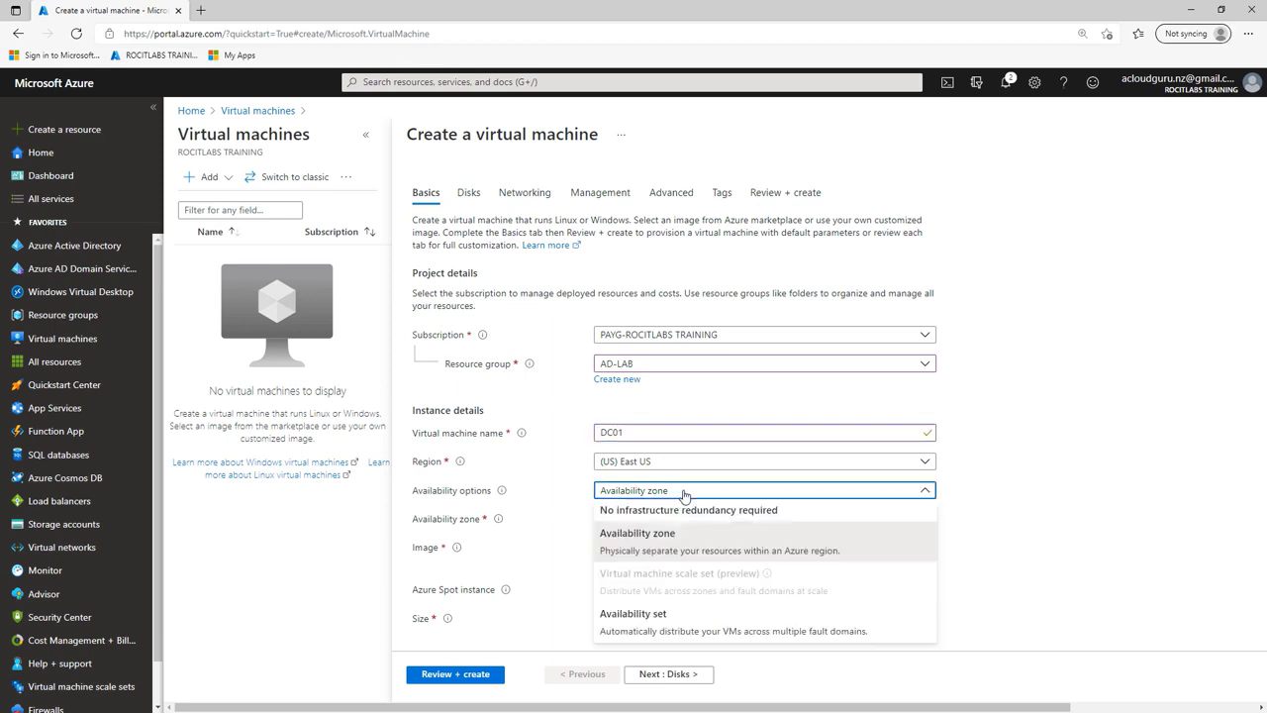
left_click(649, 624)
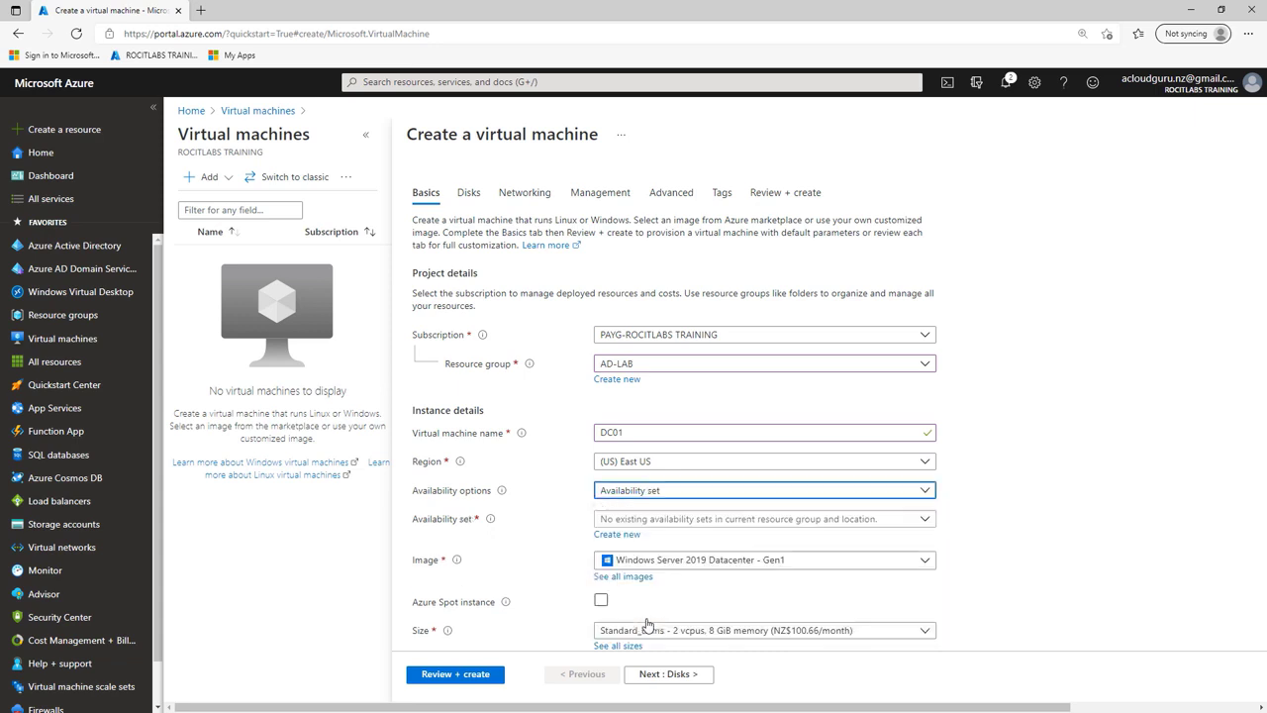
Step: Create availability set ADAvailSet, keeping the default 2 fault and 5 update domains
left_click(618, 535)
left_click(921, 204)
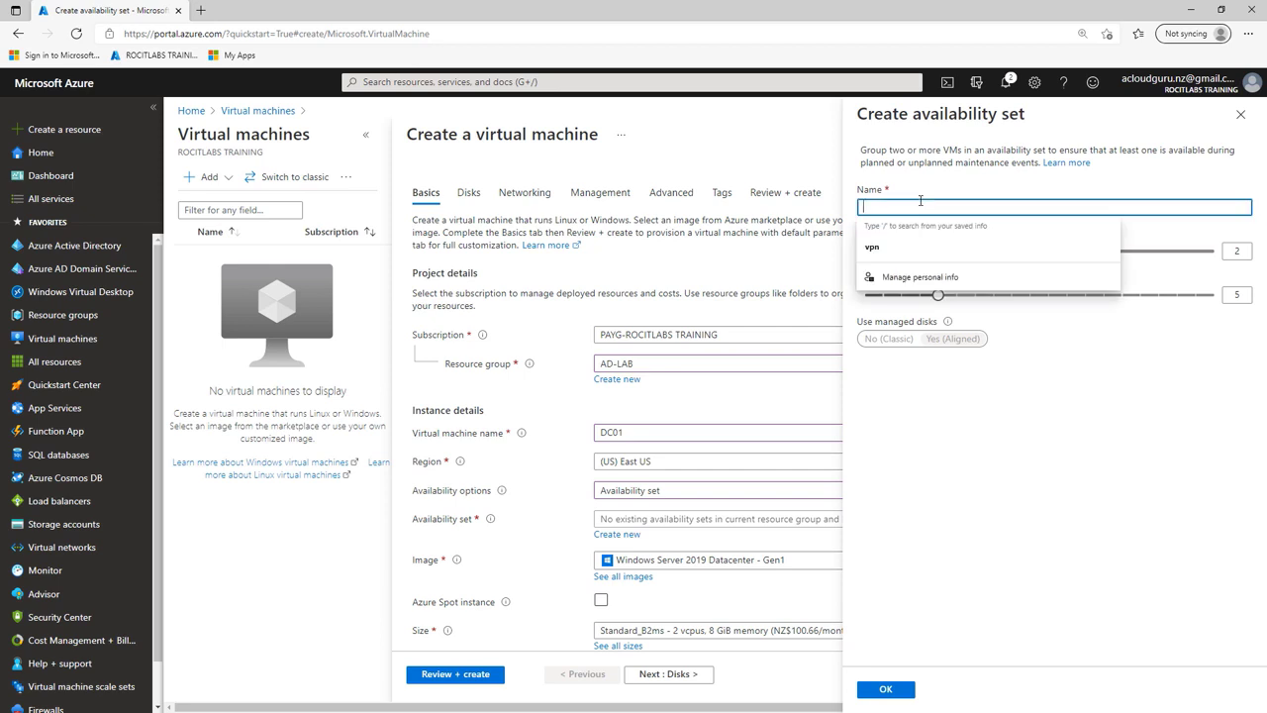
type("ads")
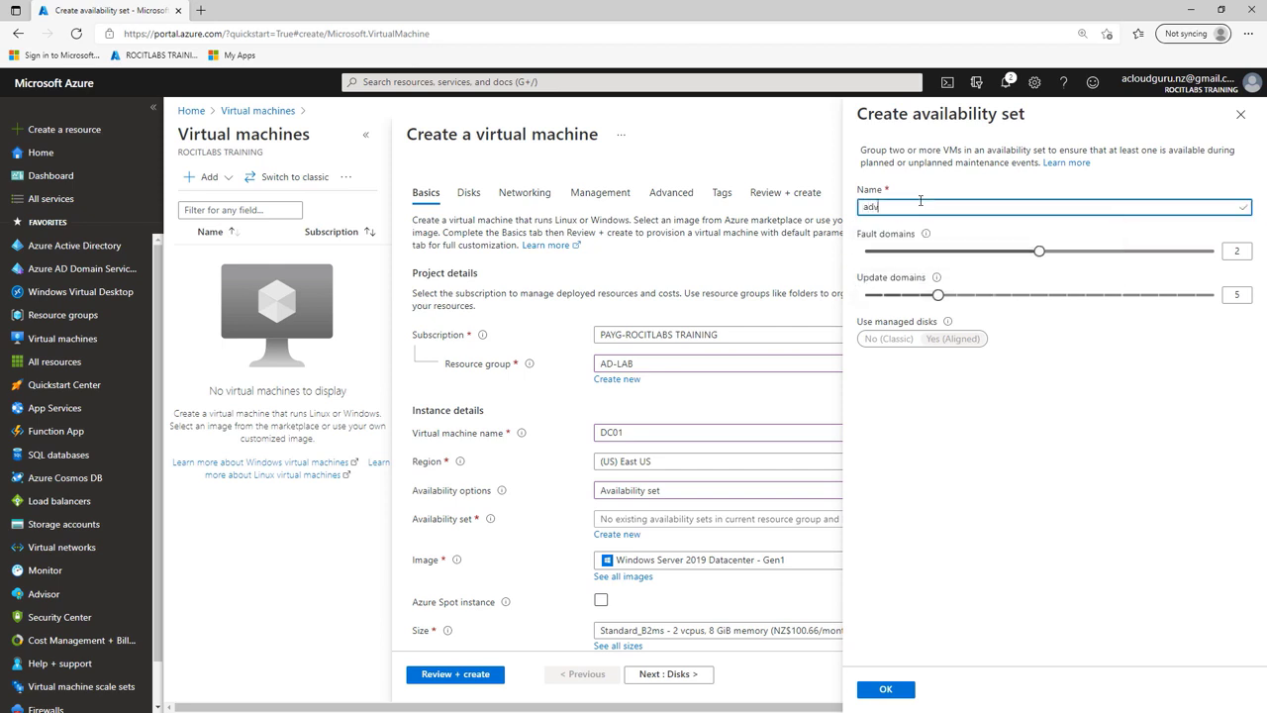
key("BackSpace")
key("BackSpace")
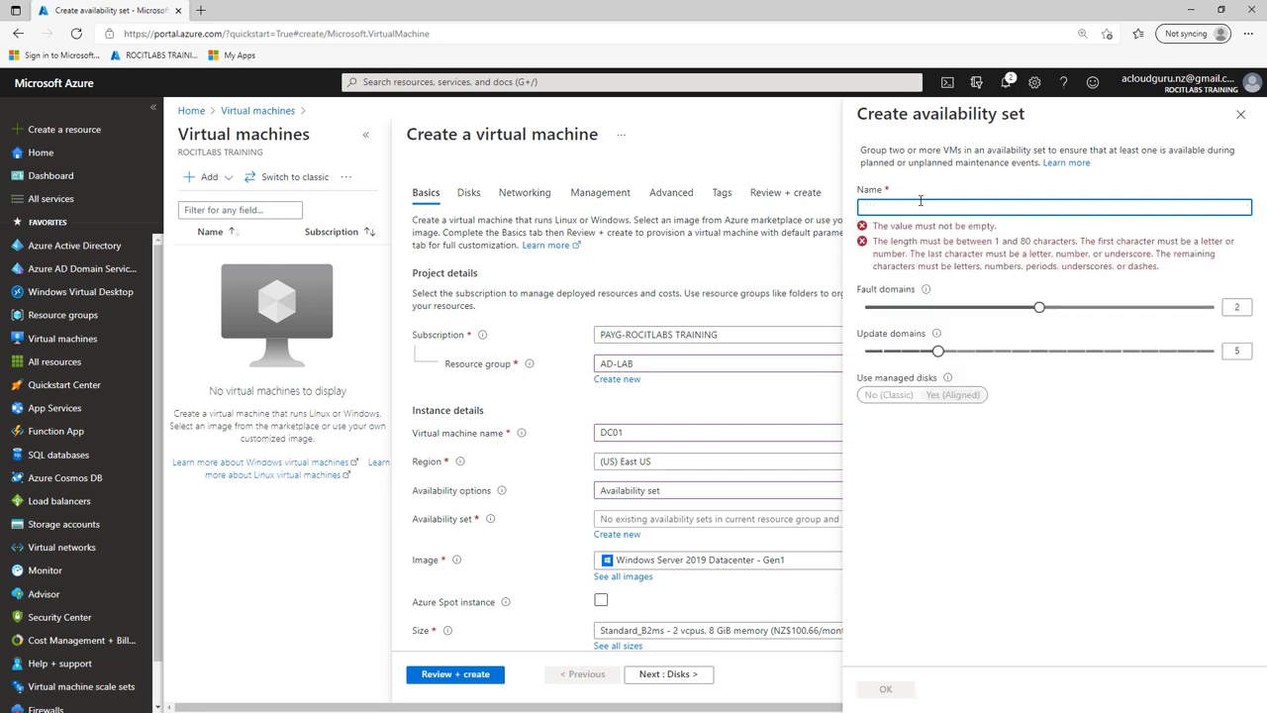
type("ADAvailSet")
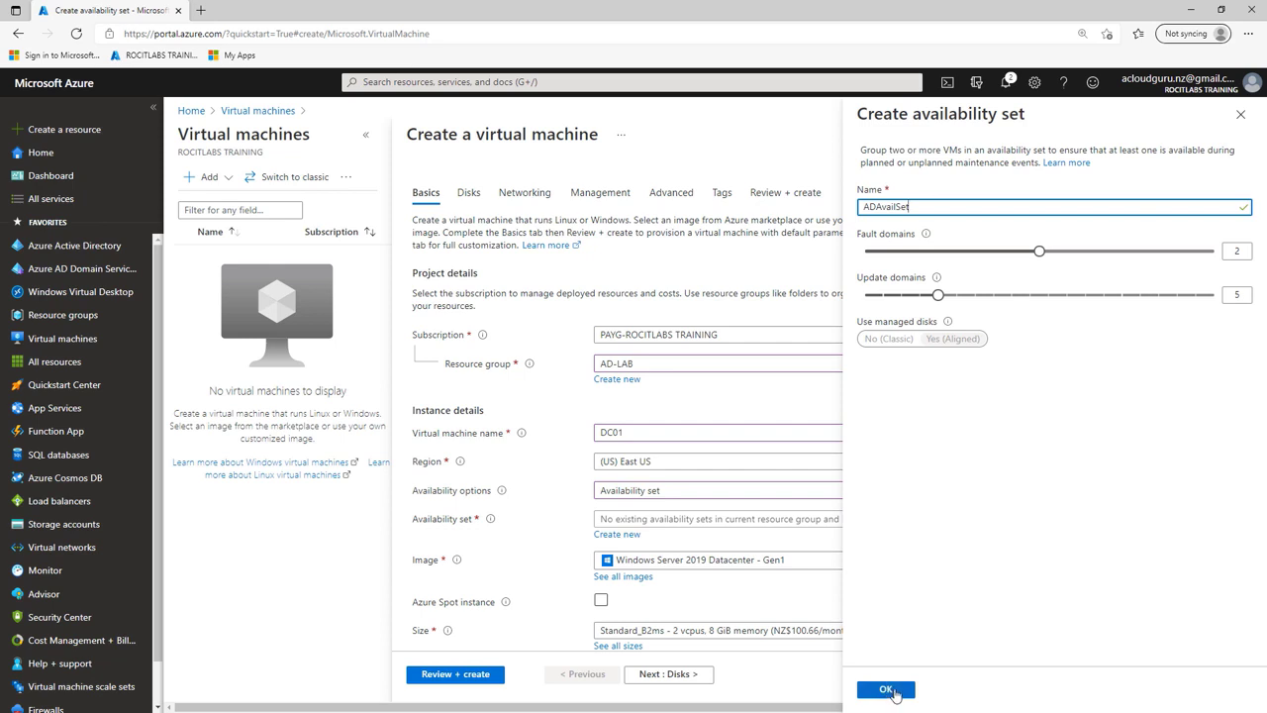
left_click(886, 689)
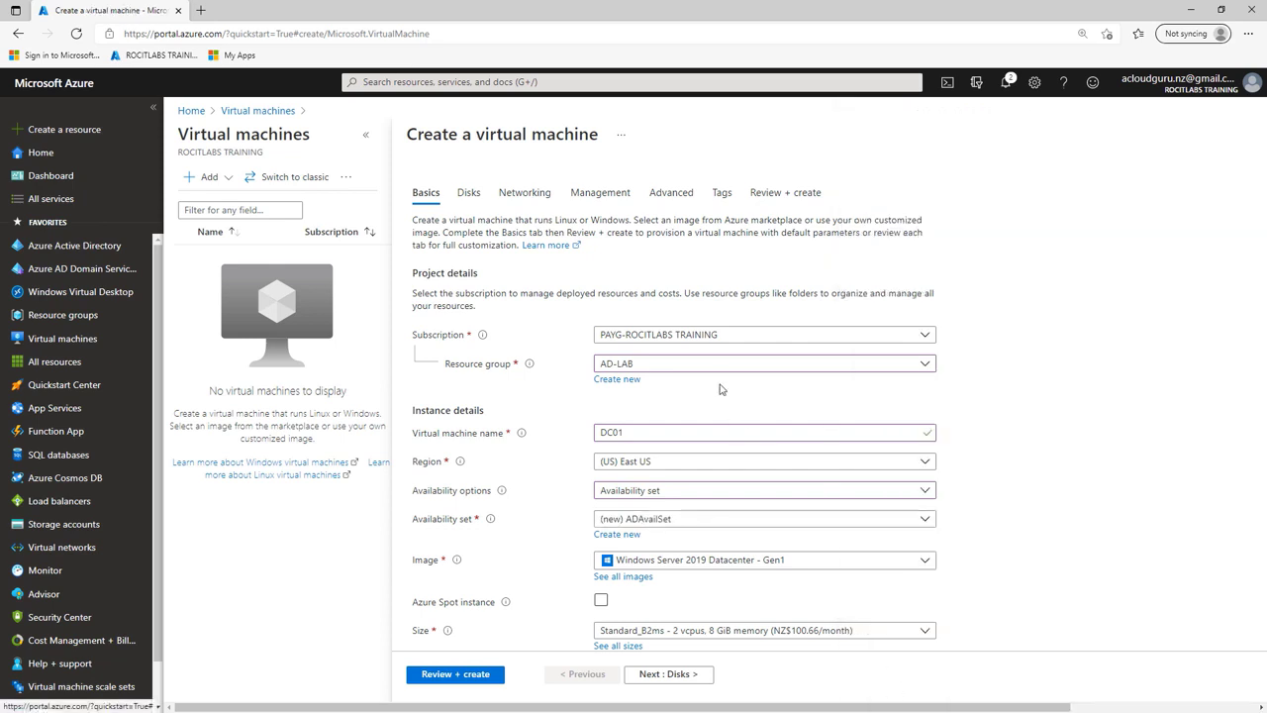
Step: Paste DC01's administrator username, password and password confirmation, then go to Disks
scroll(721, 391, "down", 3)
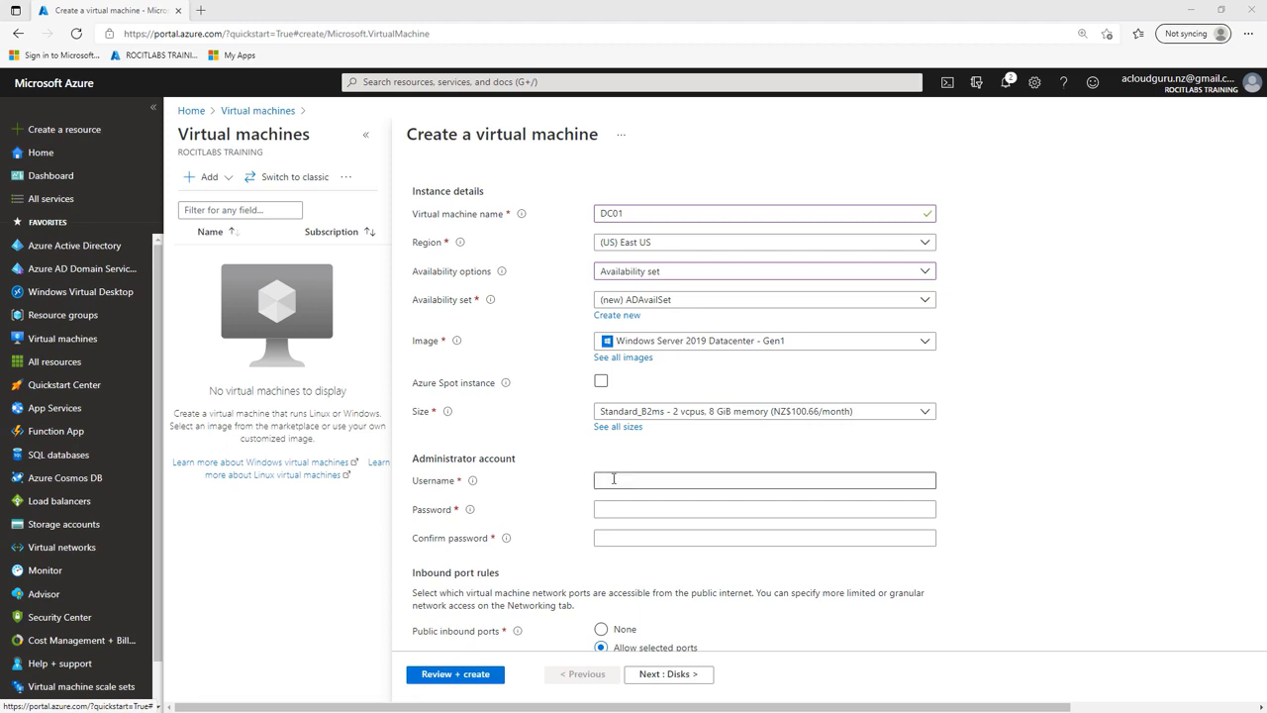
left_click(623, 480)
right_click(624, 480)
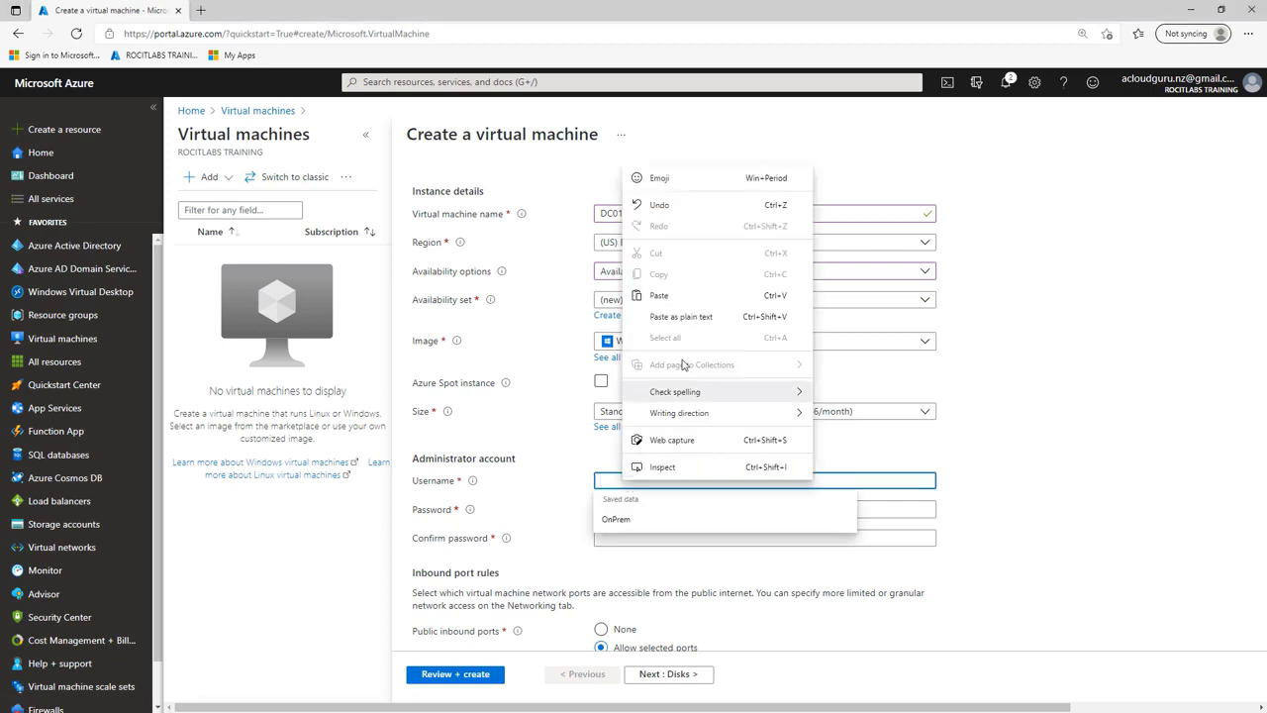
left_click(685, 295)
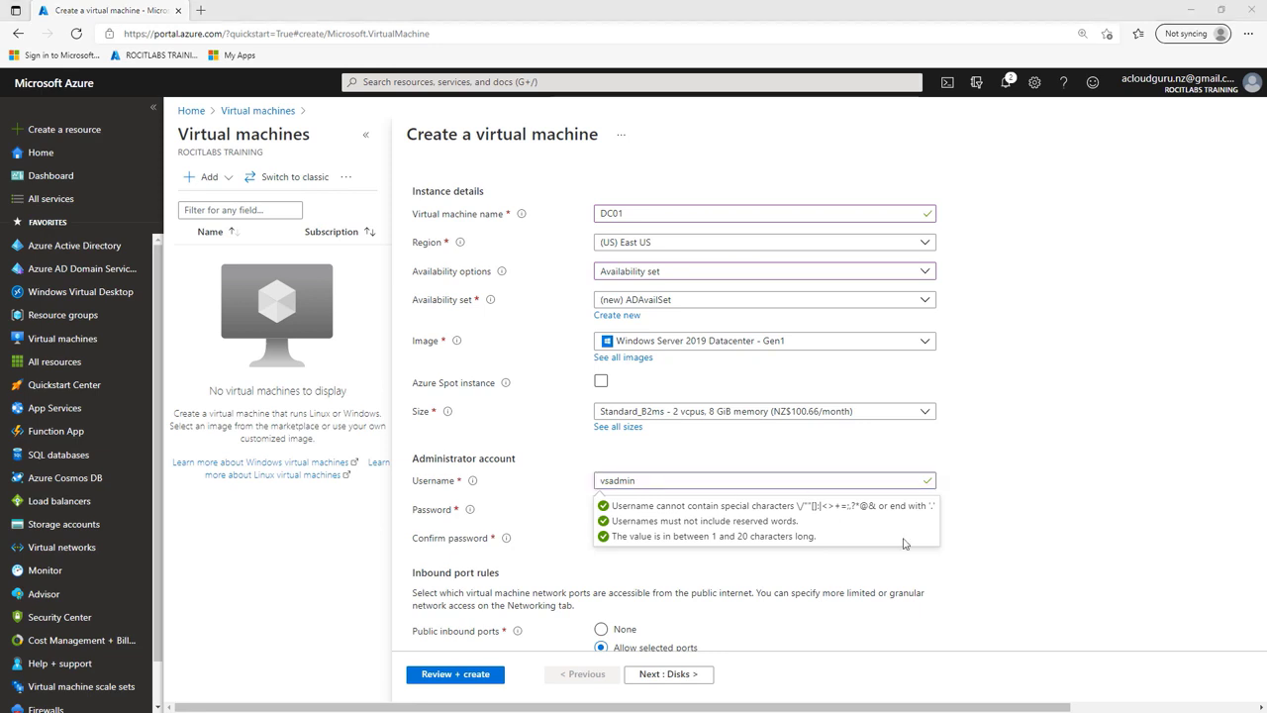
left_click(658, 510)
right_click(658, 511)
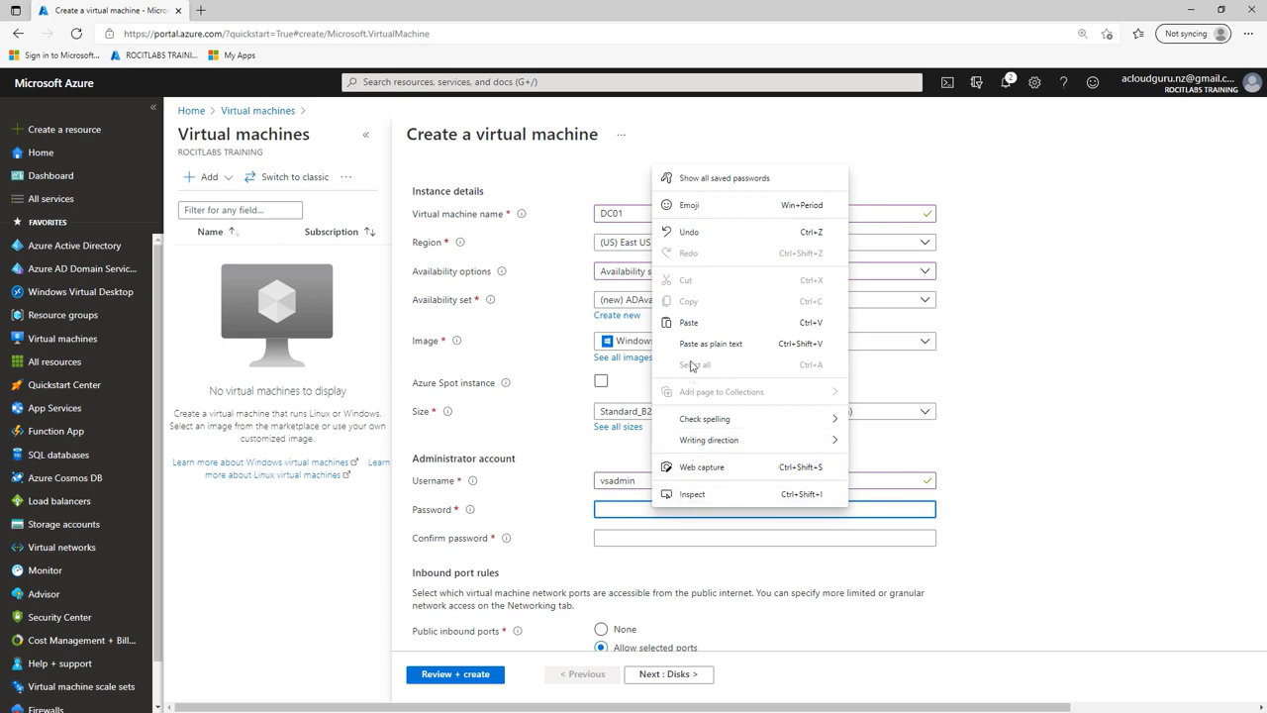
left_click(692, 323)
left_click(681, 537)
right_click(682, 537)
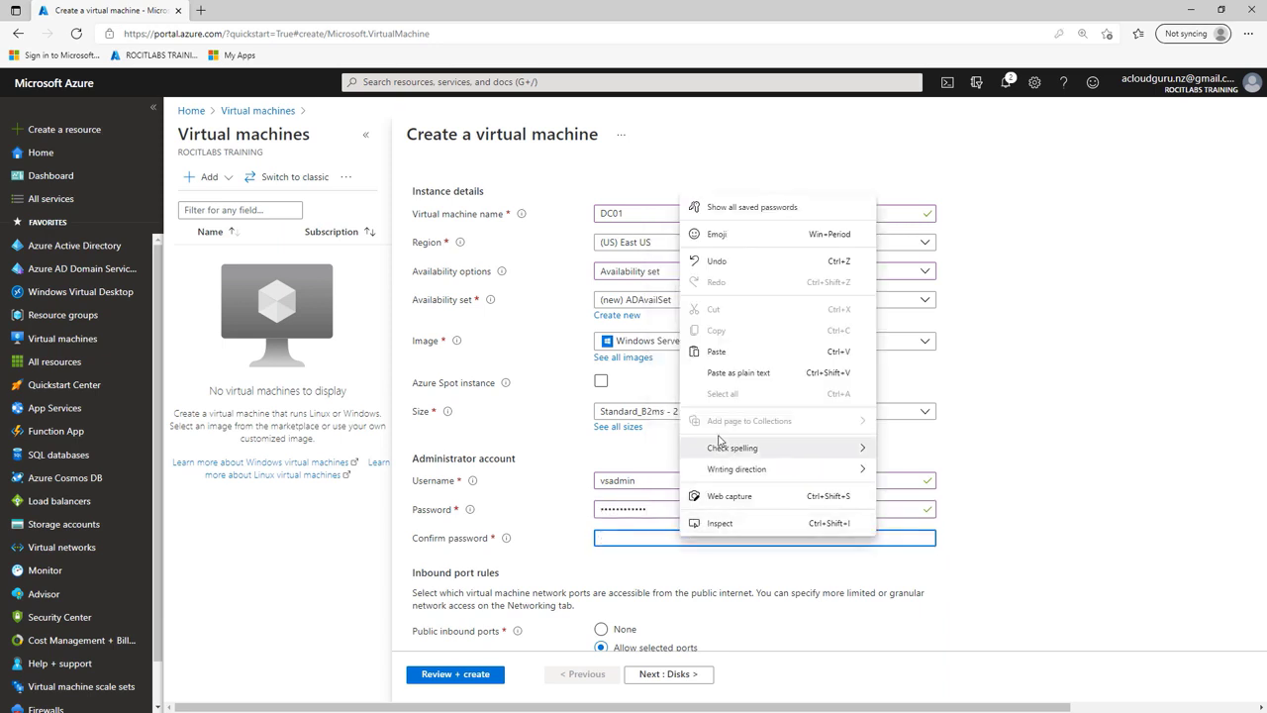
left_click(731, 351)
scroll(895, 540, "down", 2)
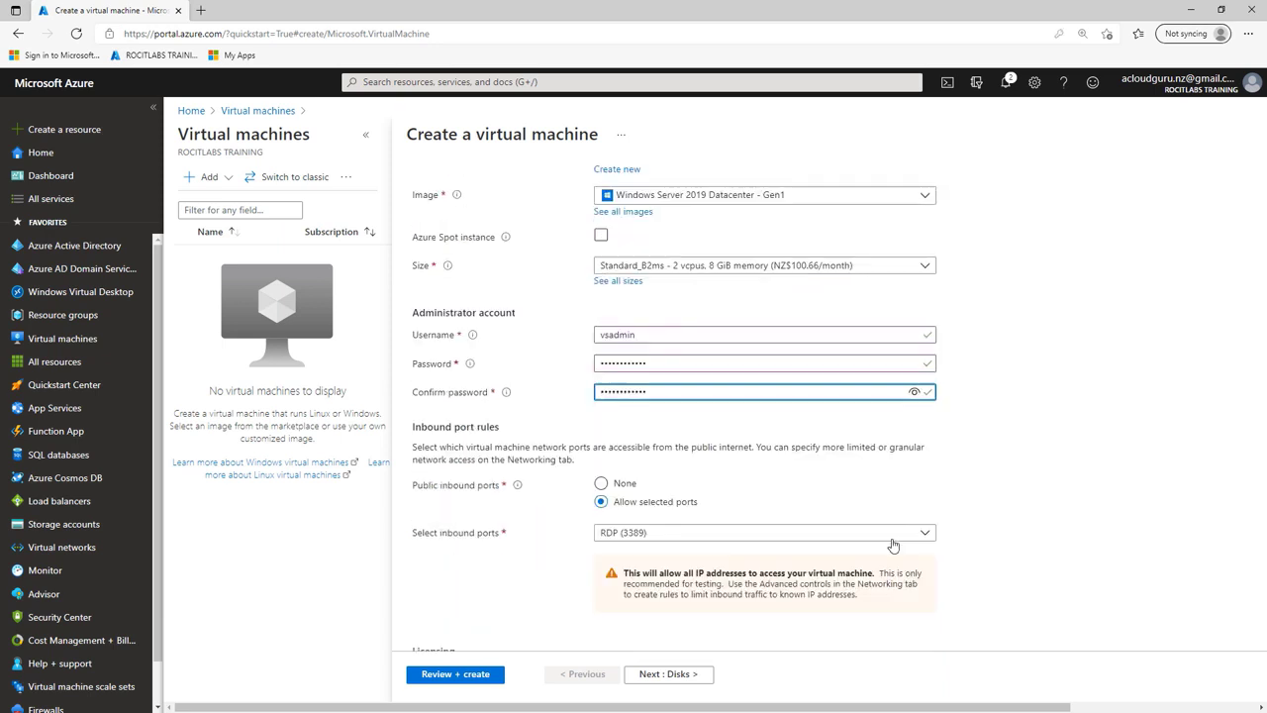
left_click(679, 677)
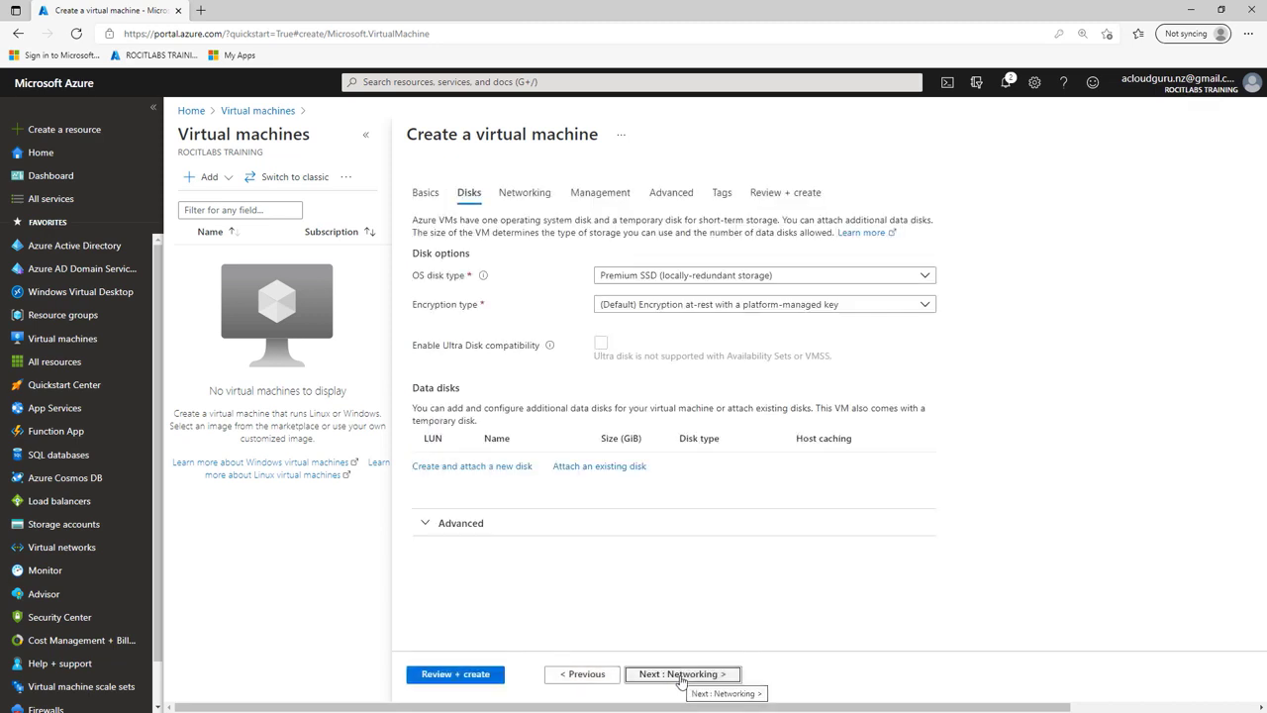
Step: Set DC01's OS disk type to Standard HDD and begin a new data disk
left_click(767, 281)
left_click(648, 417)
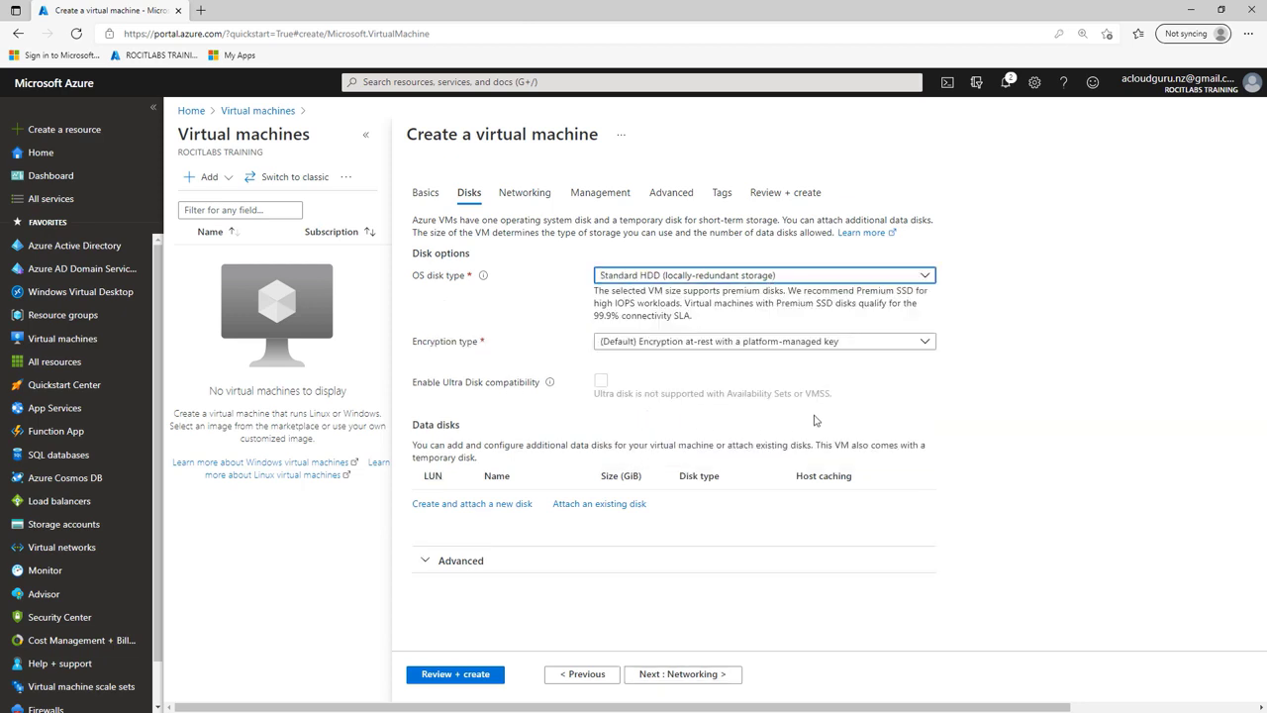
left_click(485, 504)
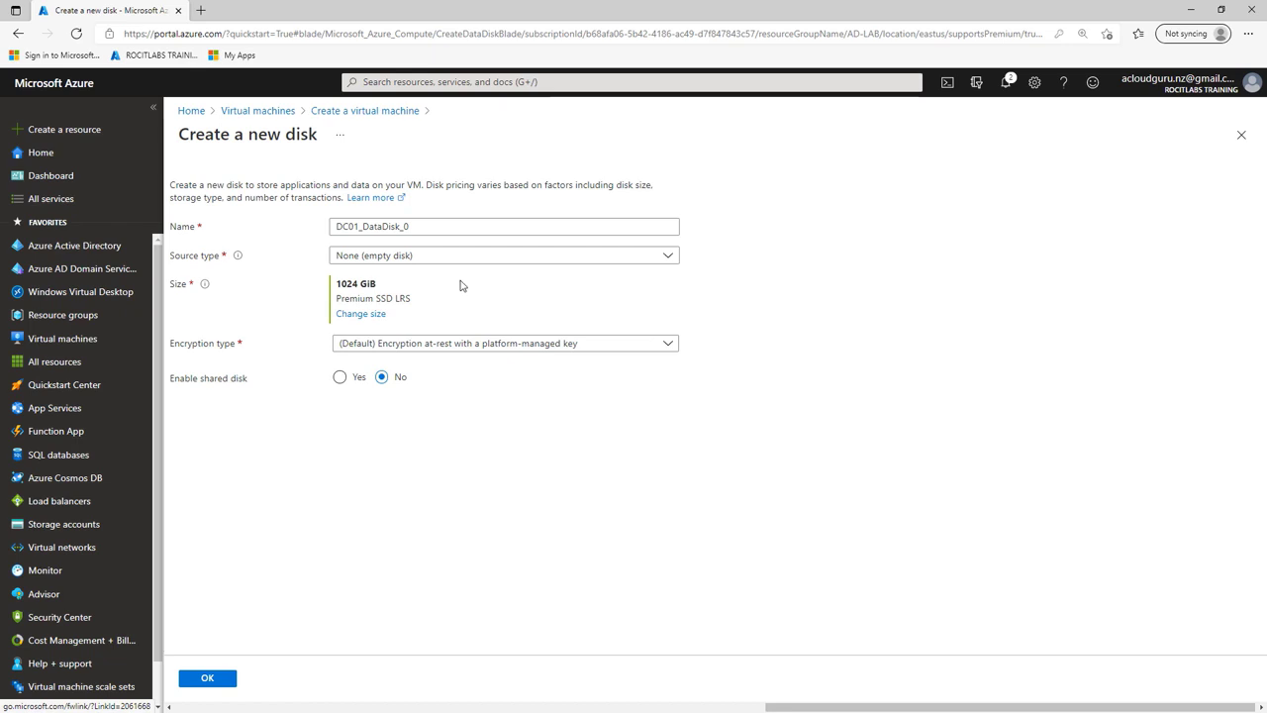
Step: Make DC01_DataDisk_0 a 10 GiB Standard HDD and attach it to the VM
left_click(370, 315)
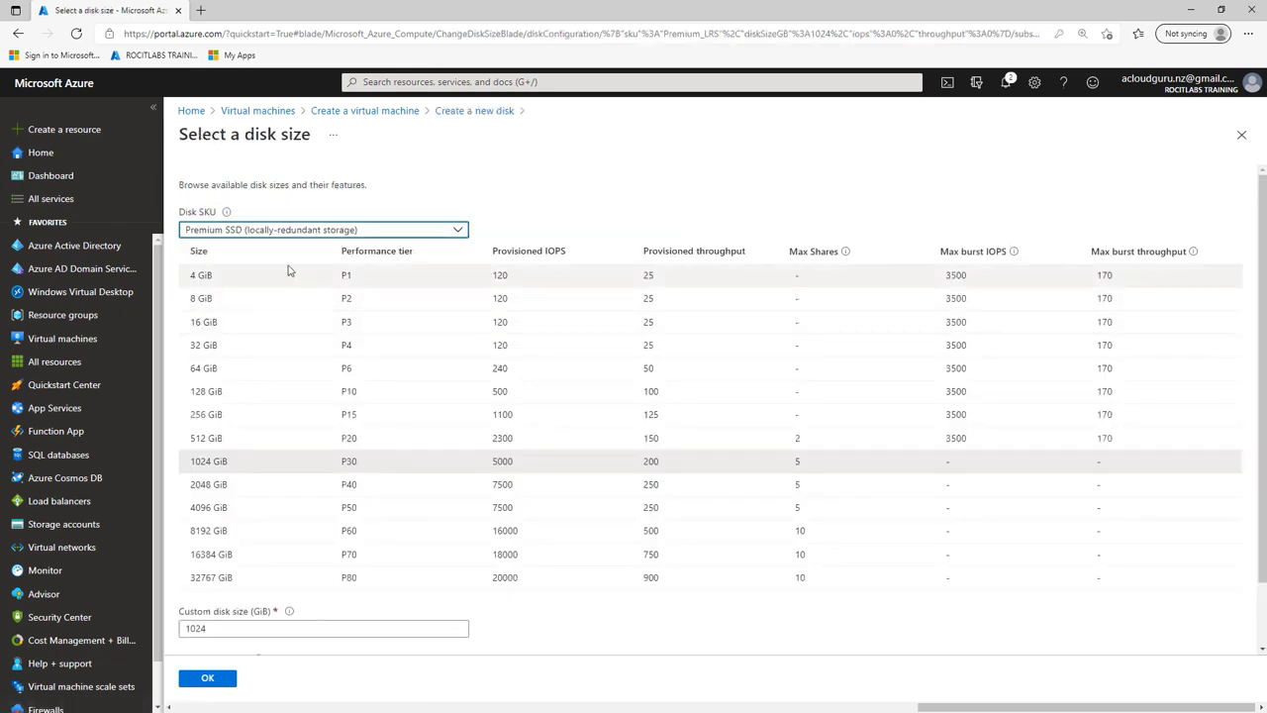
left_click(288, 232)
left_click(255, 393)
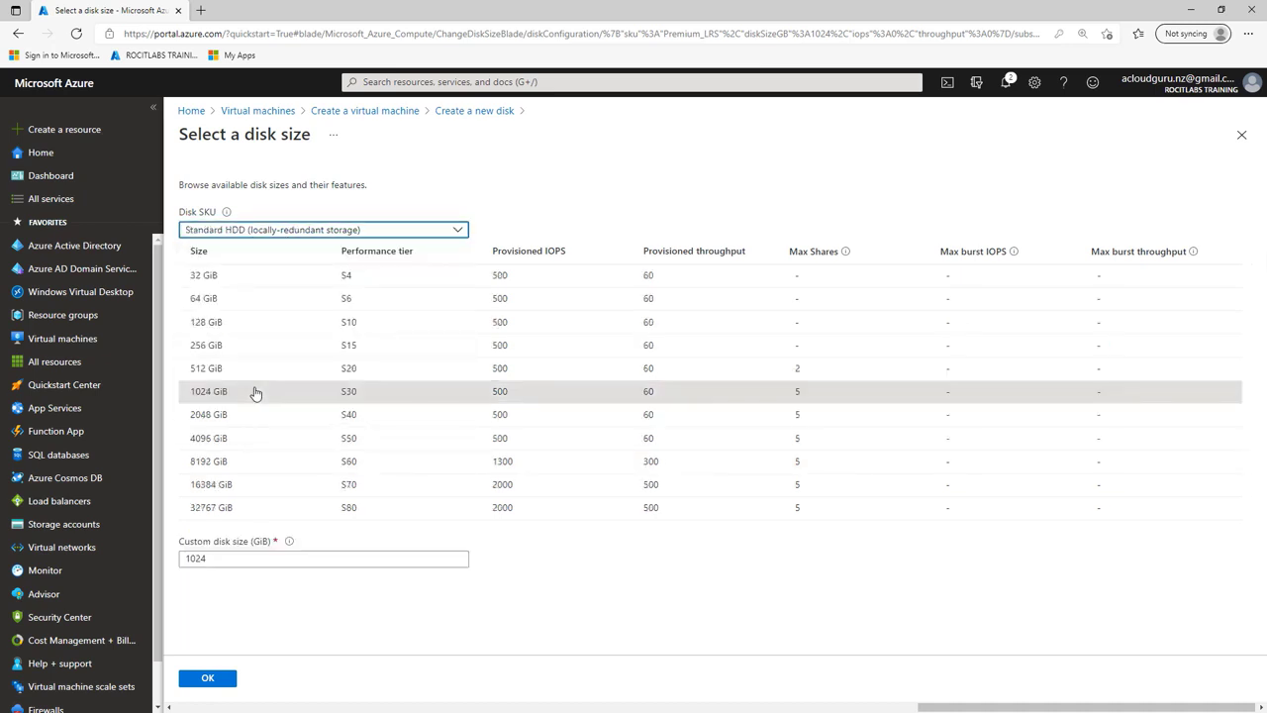
left_click(194, 559)
double_click(194, 558)
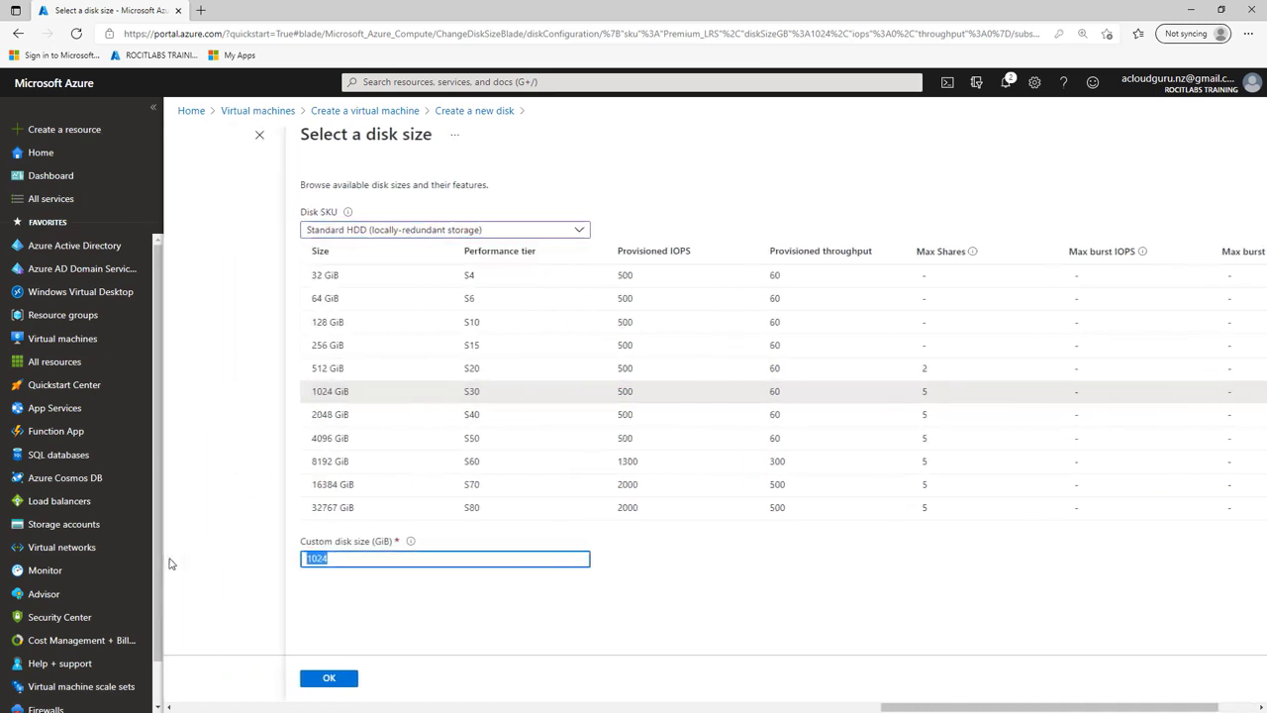
type("10")
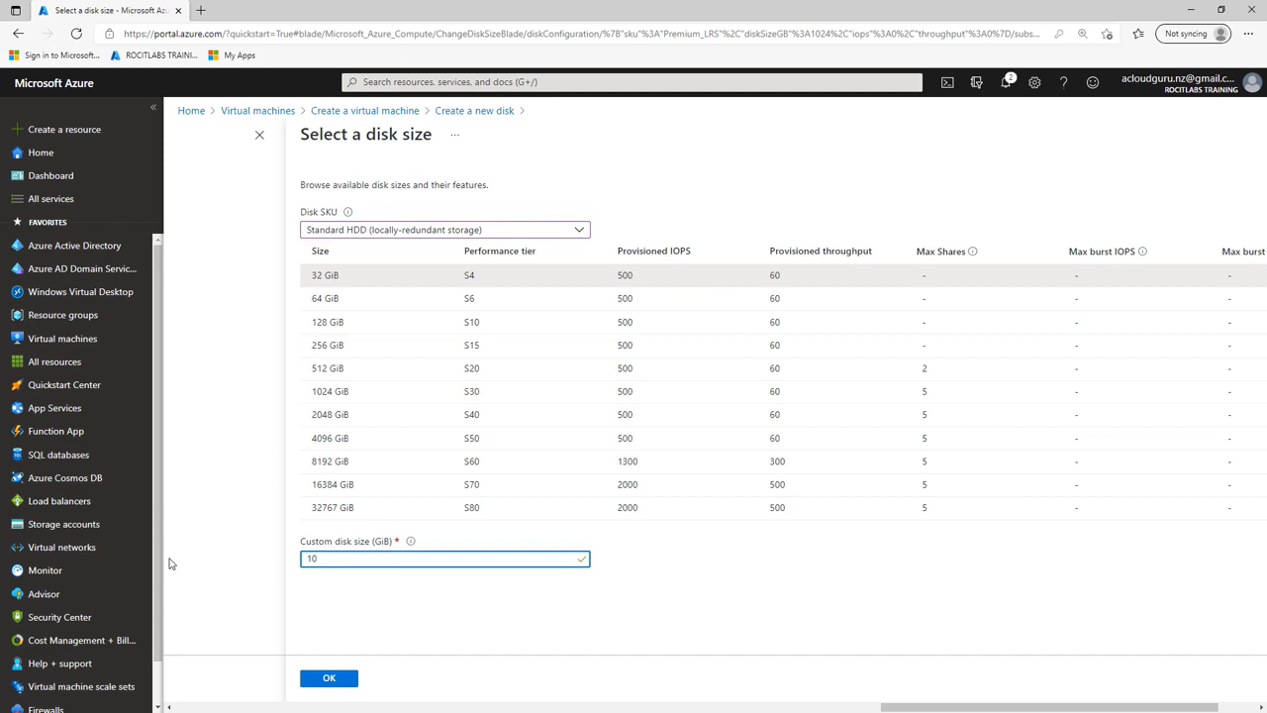
left_click(328, 679)
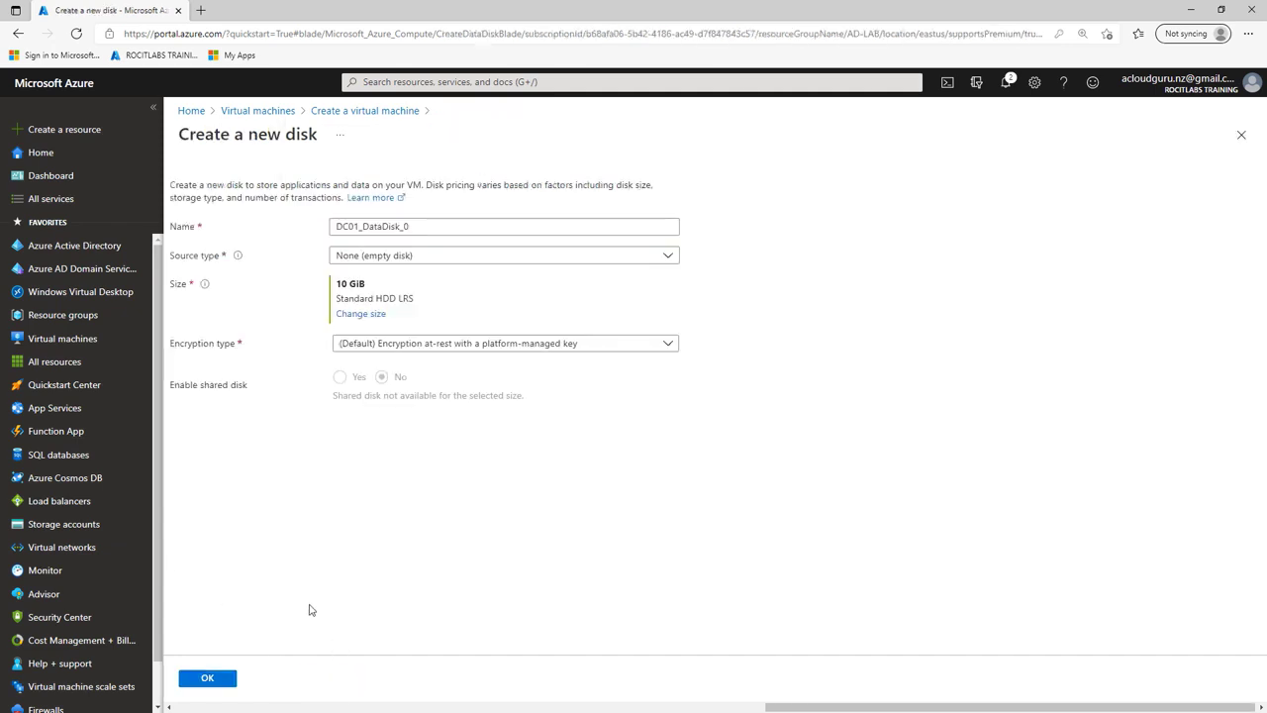
left_click(208, 681)
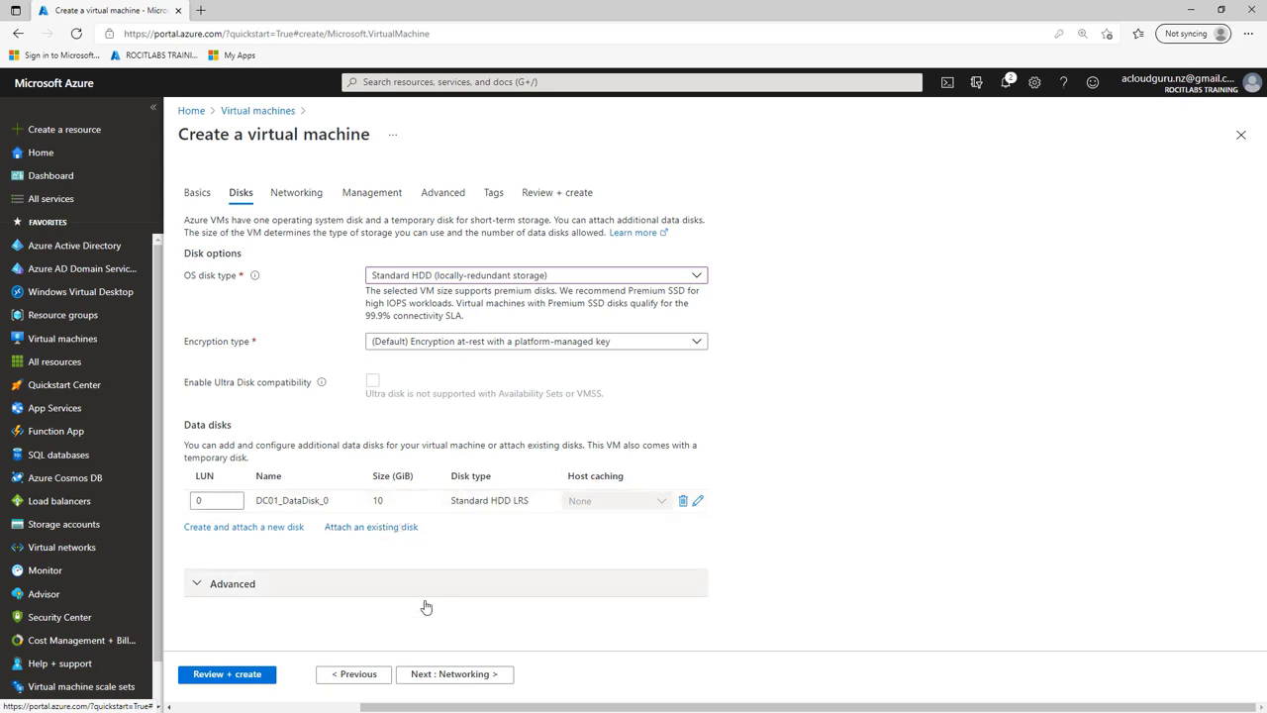
Step: Pass through Networking and disable boot diagnostics on the Management page
left_click(461, 674)
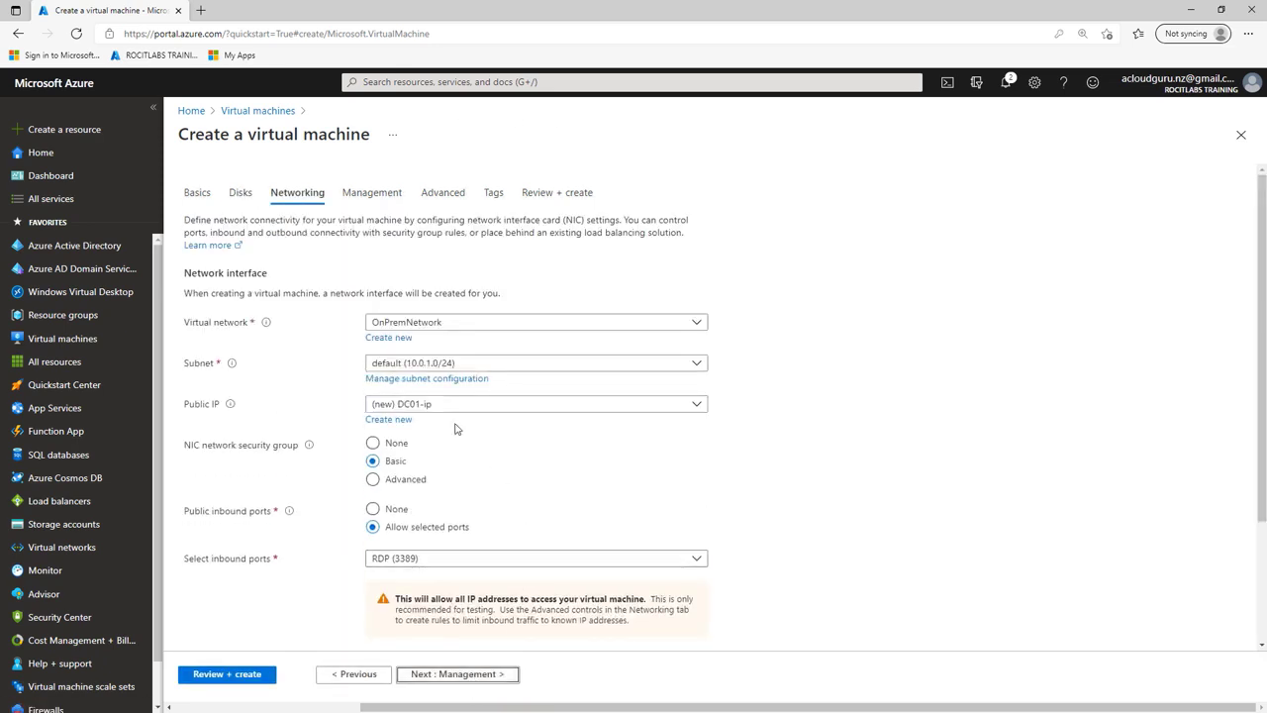
scroll(614, 495, "down", 2)
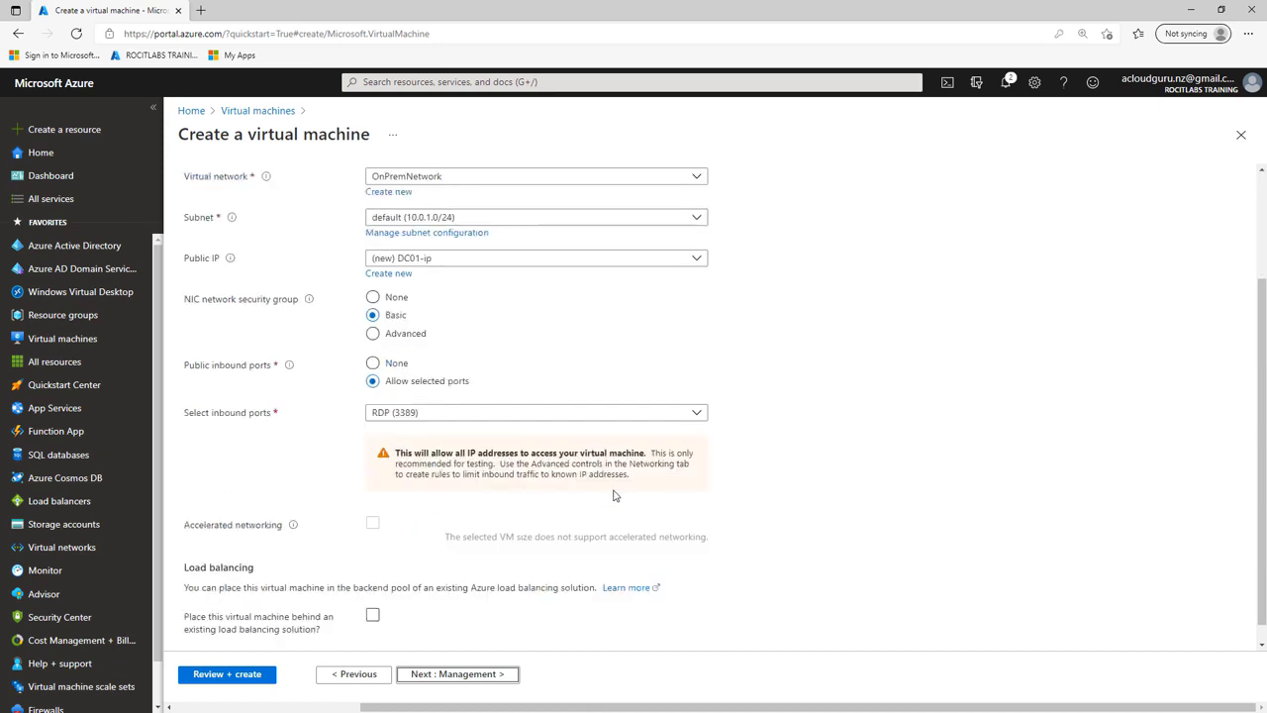
scroll(615, 497, "down", 1)
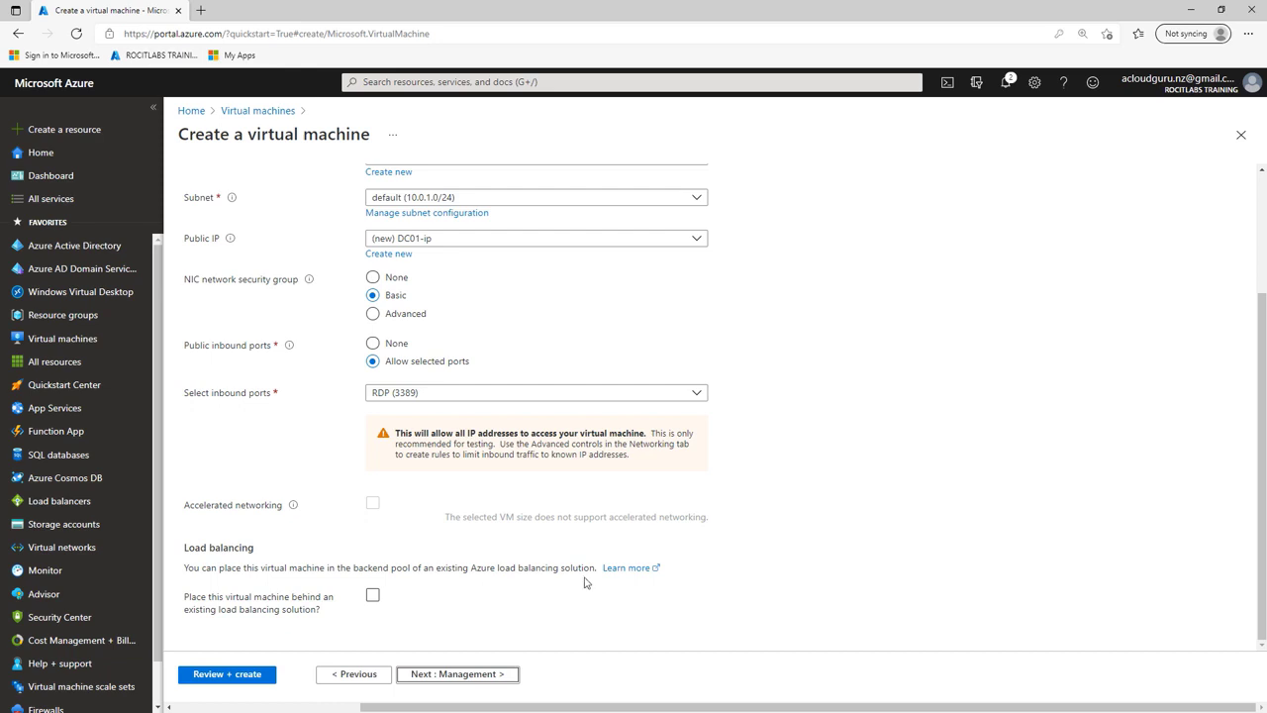
left_click(458, 675)
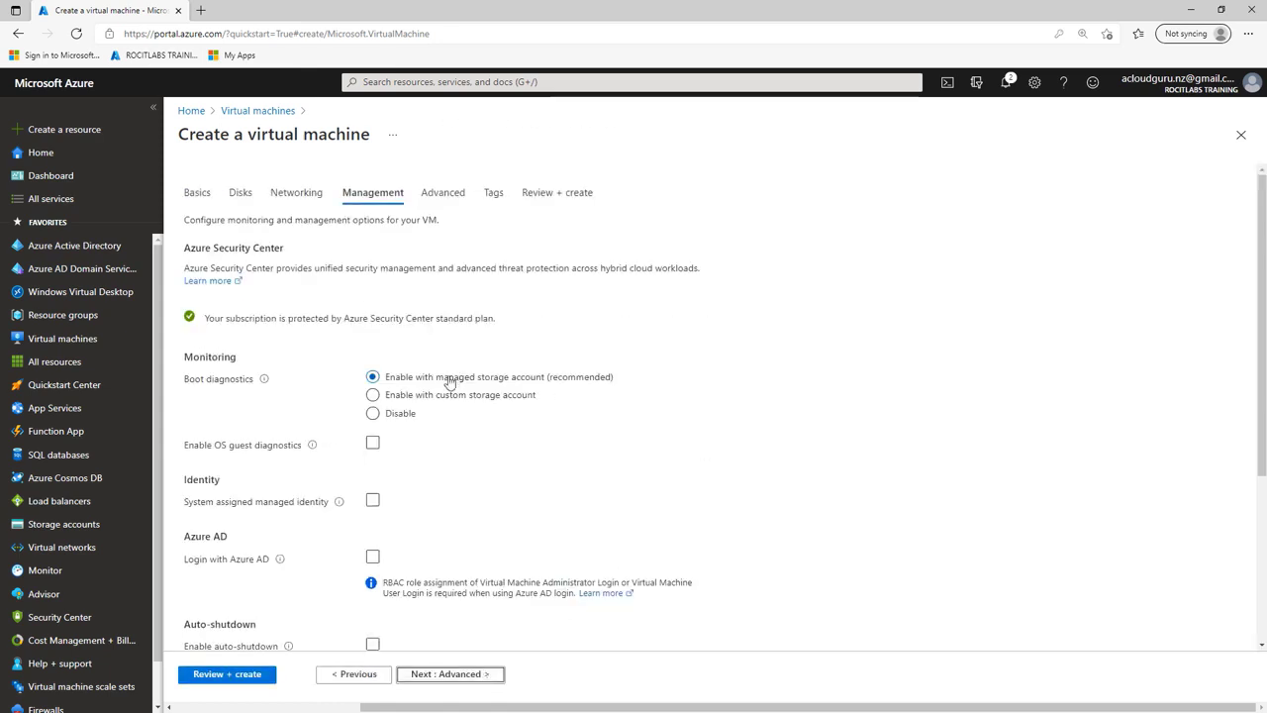
left_click(372, 414)
Step: Advance through Advanced and Tags to Review + create for validation
scroll(770, 409, "down", 3)
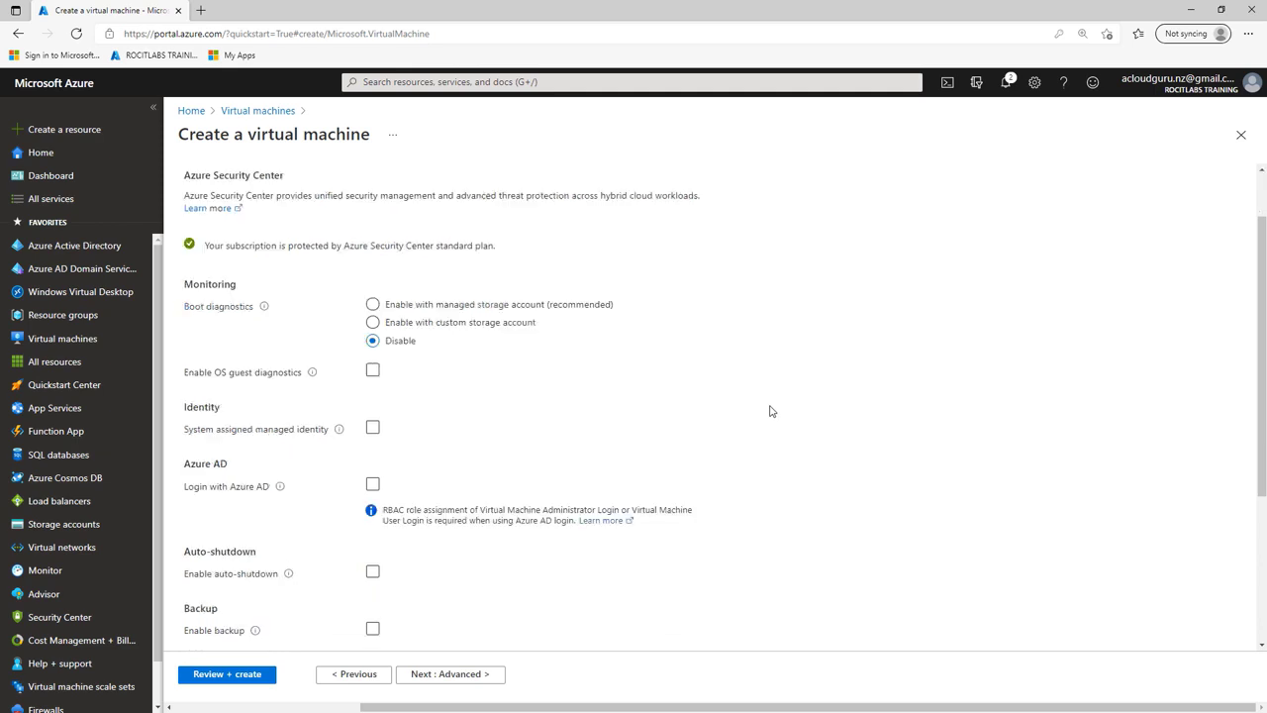
scroll(771, 409, "down", 2)
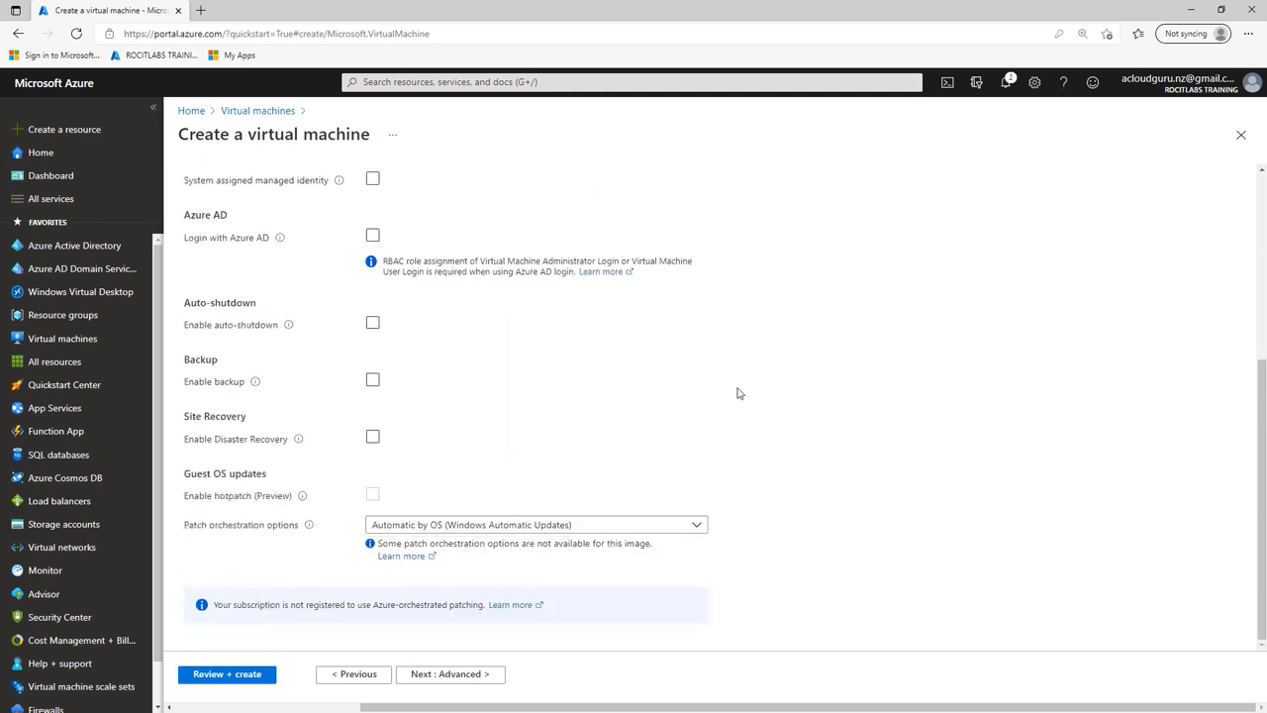
left_click(467, 681)
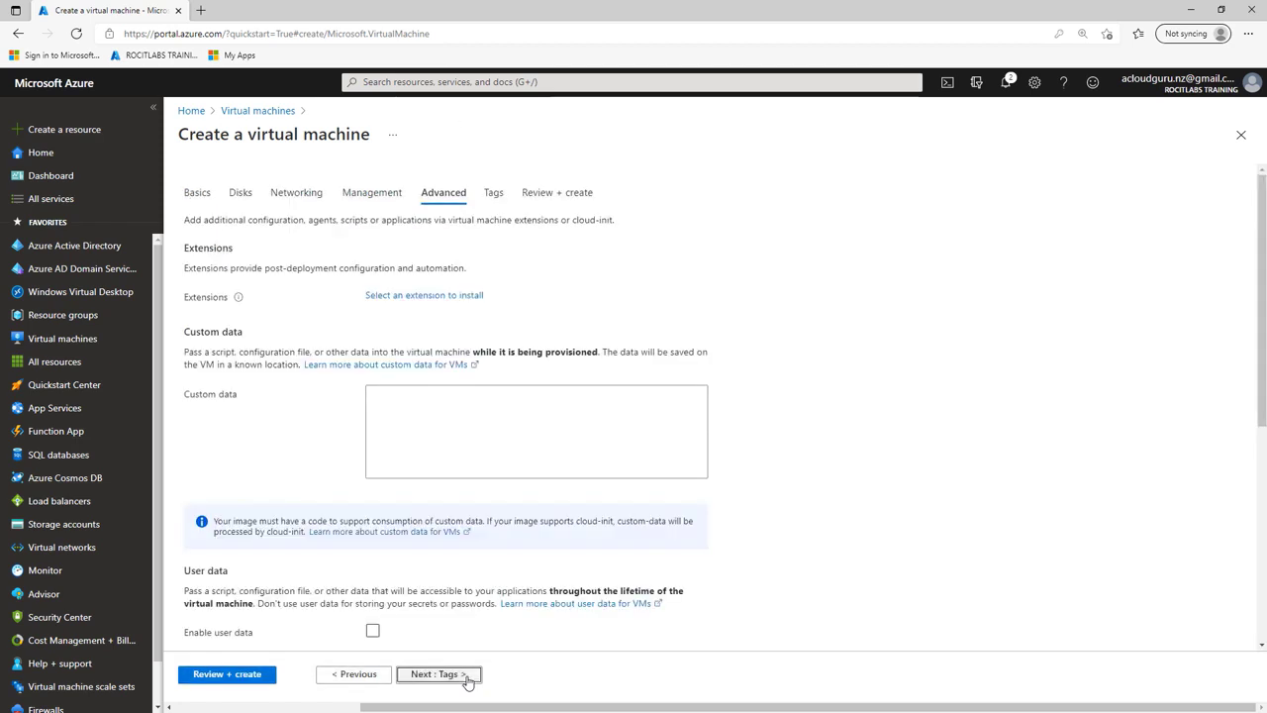
left_click(467, 681)
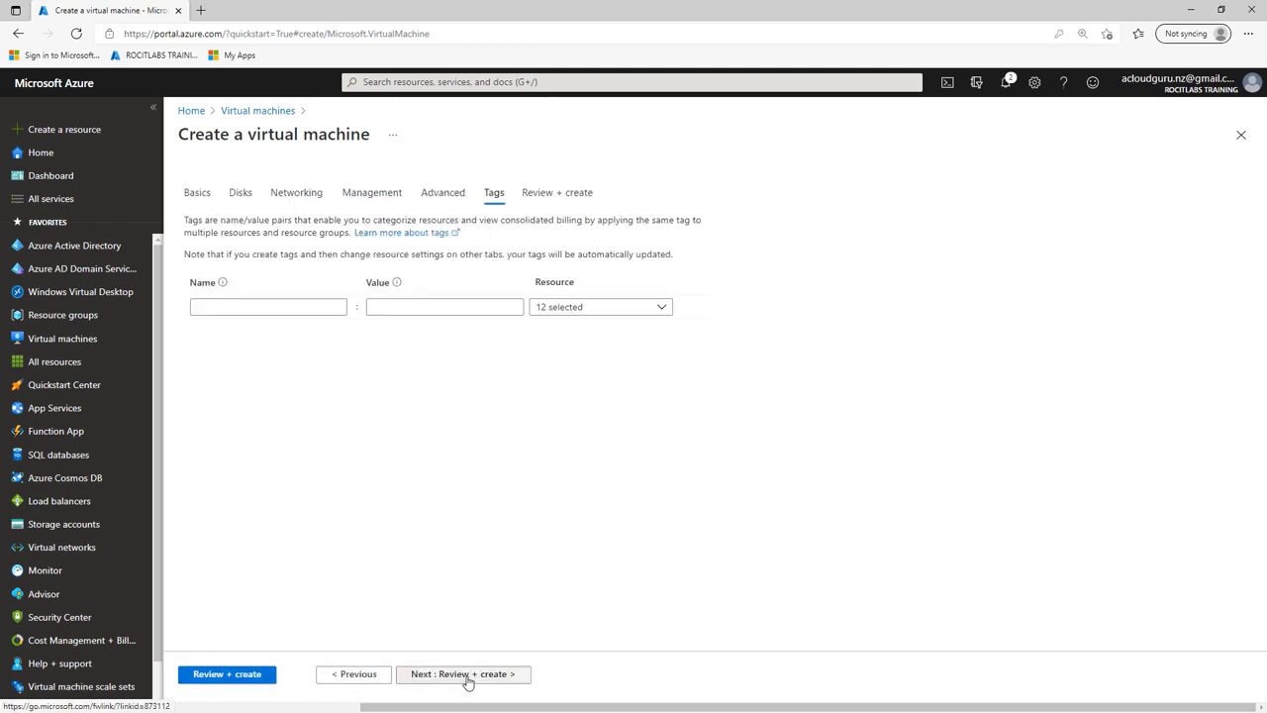
left_click(468, 681)
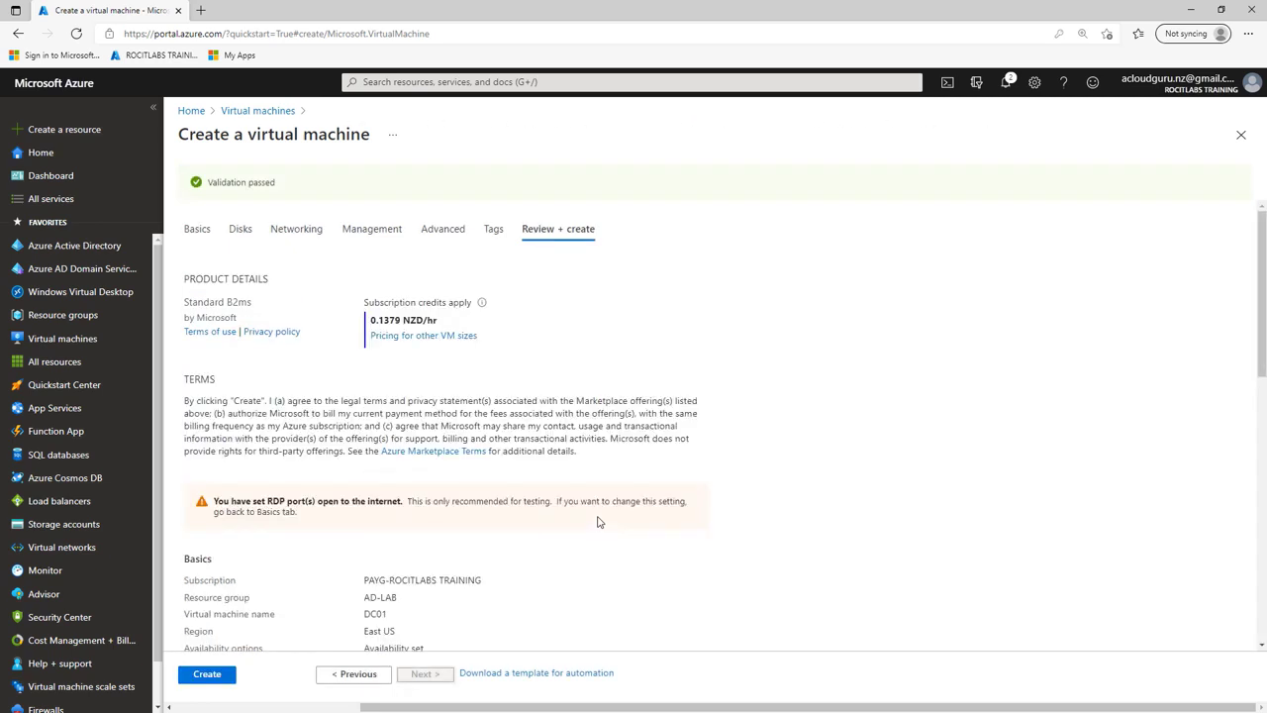
Step: Deploy the validated DC01 virtual machine and wait for 'Your deployment is complete'
left_click(207, 677)
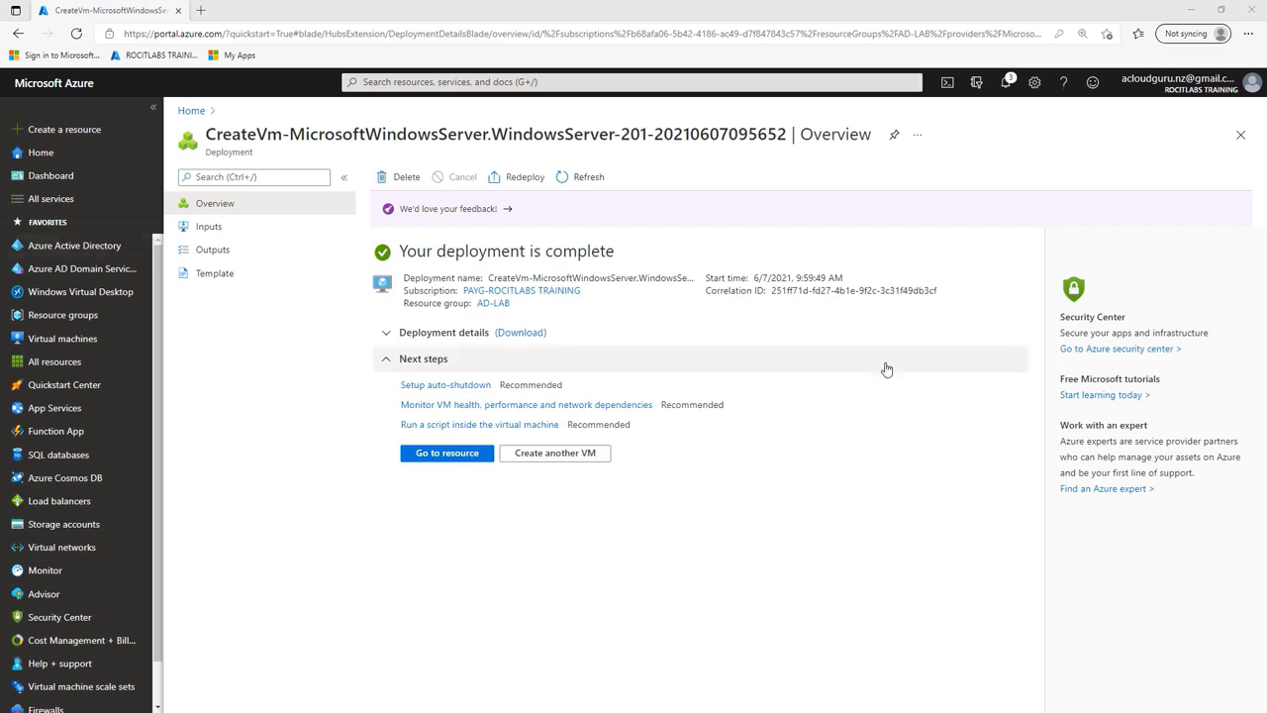
Step: Download DC01.rdp from DC01's RDP connect page and open it
left_click(460, 459)
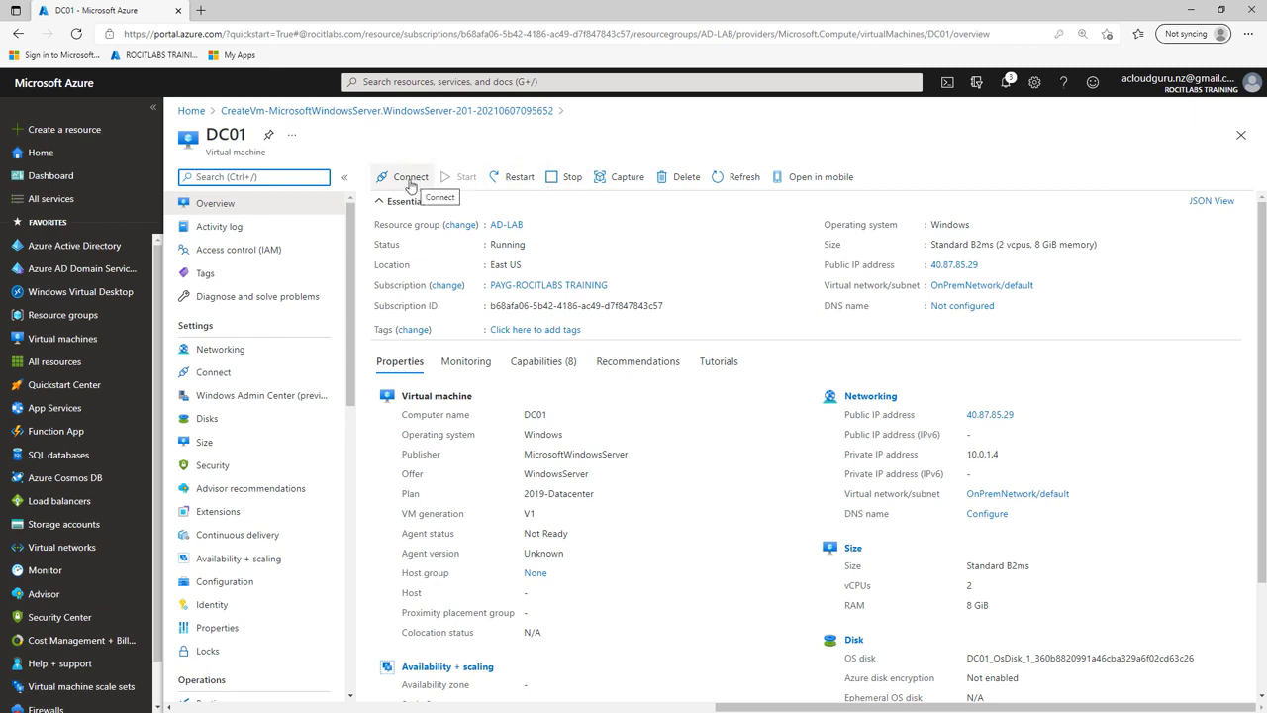
left_click(410, 185)
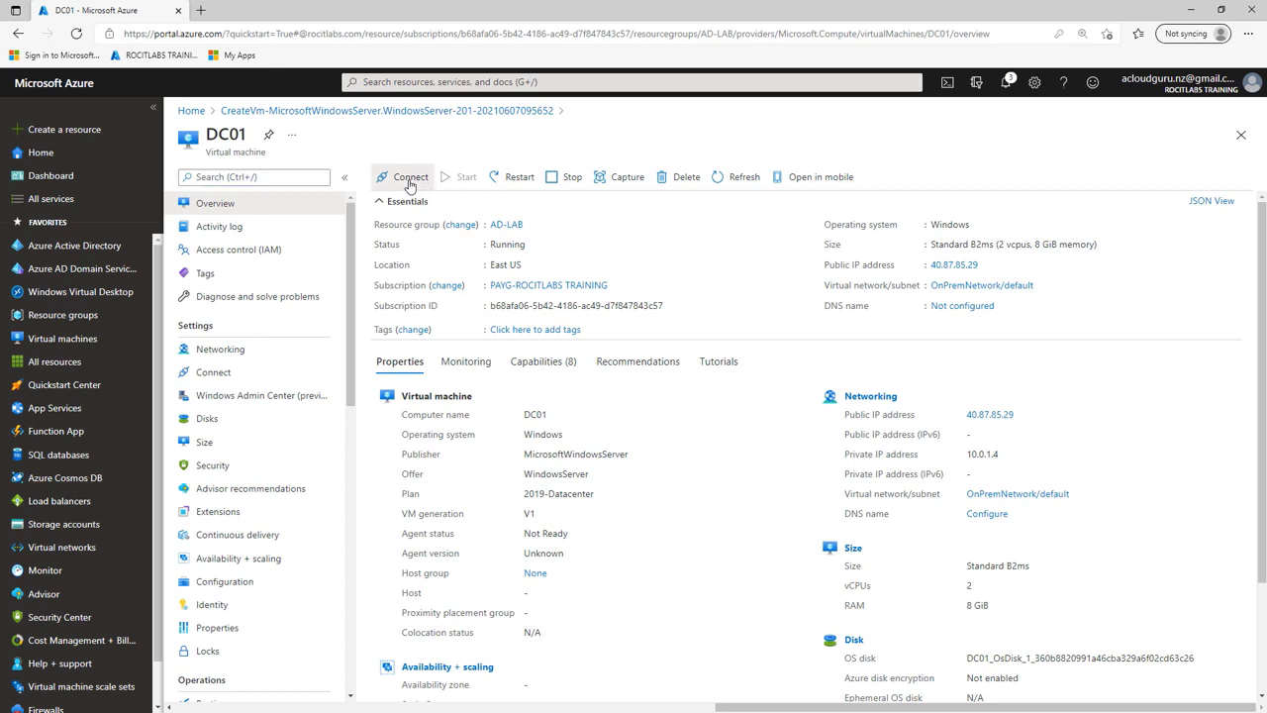
left_click(393, 204)
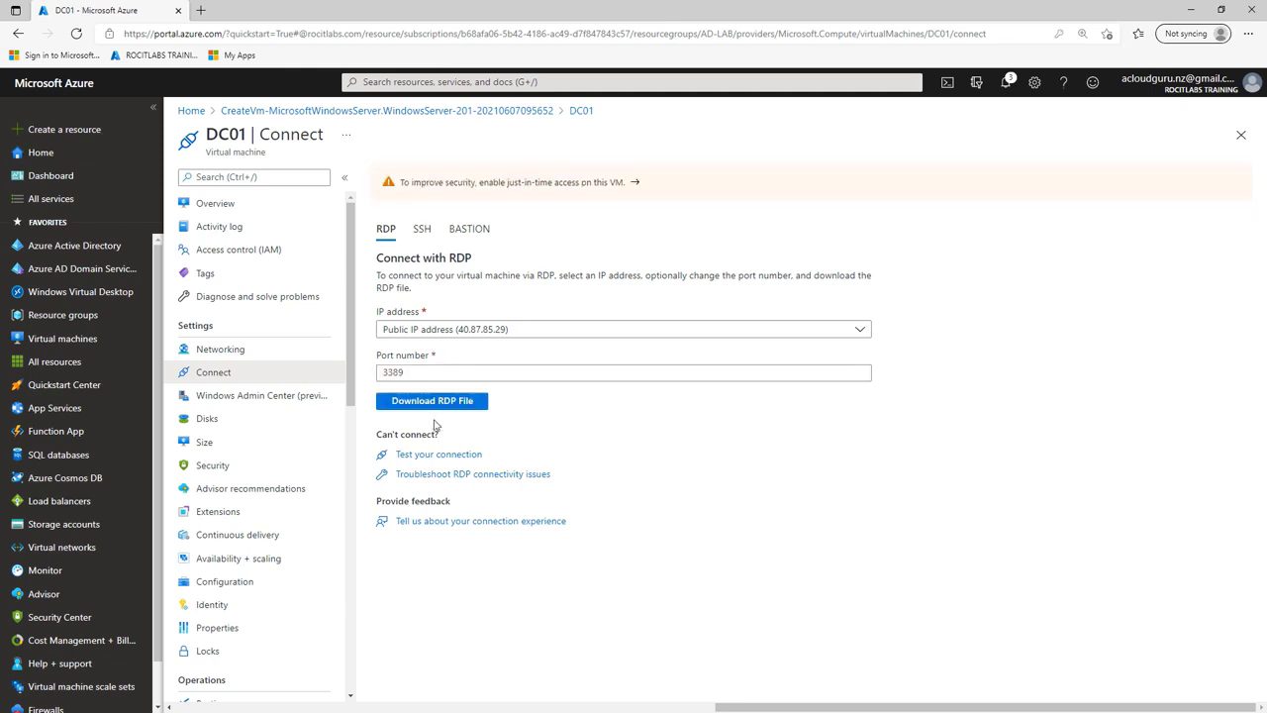
left_click(438, 403)
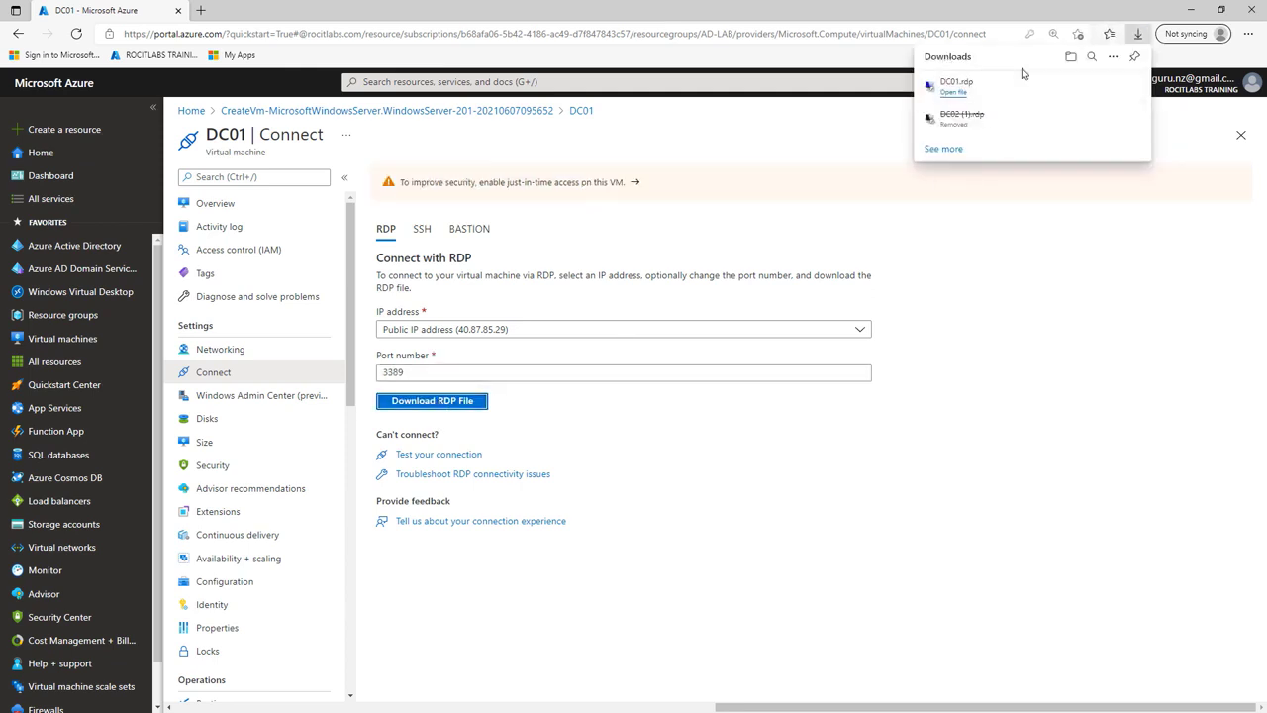
left_click(1093, 86)
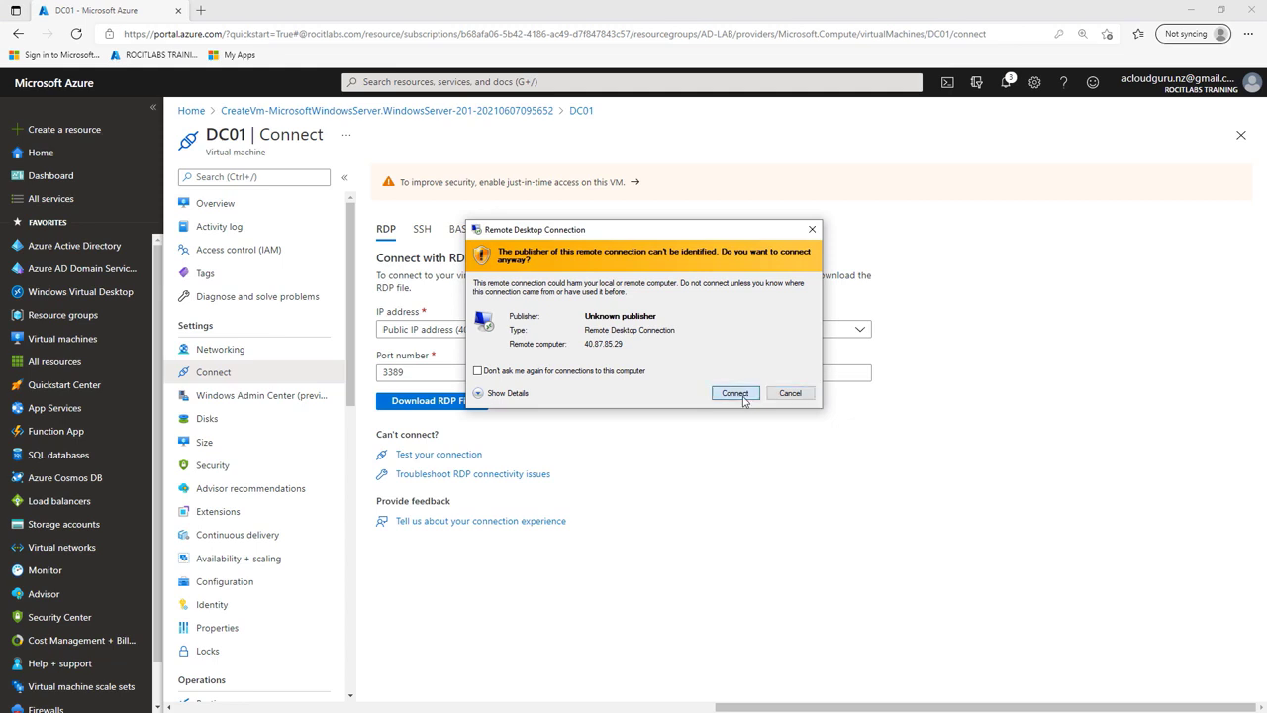
Step: Sign in to DC01 with the administrator user name and password, accepting the certificate warning
left_click(743, 397)
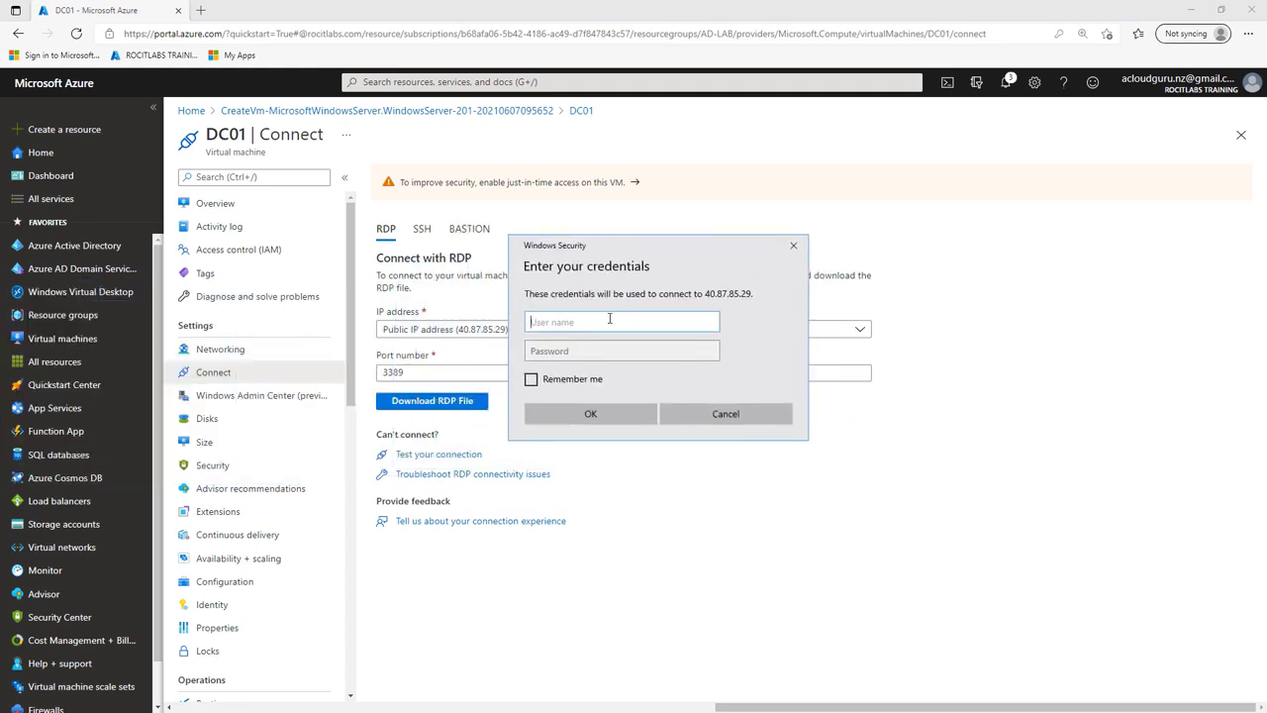
type("vsadmin")
left_click(587, 352)
type("••••••")
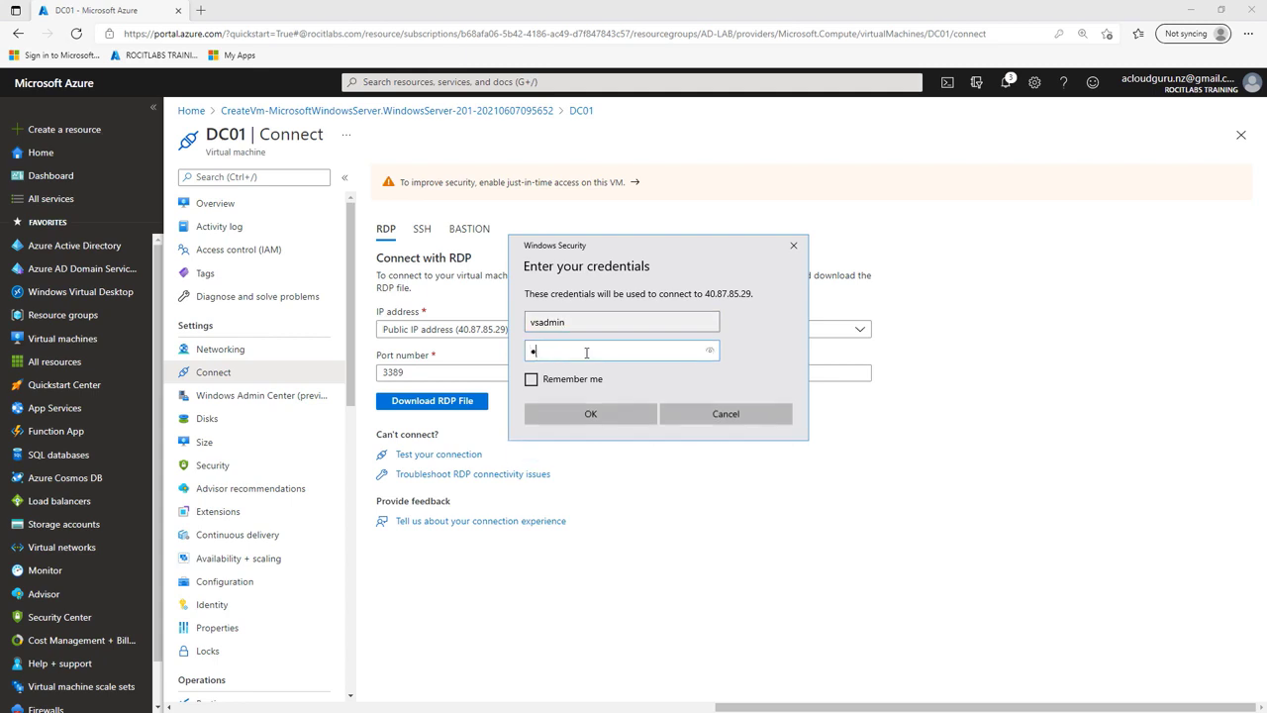
type("••••••")
left_click(628, 414)
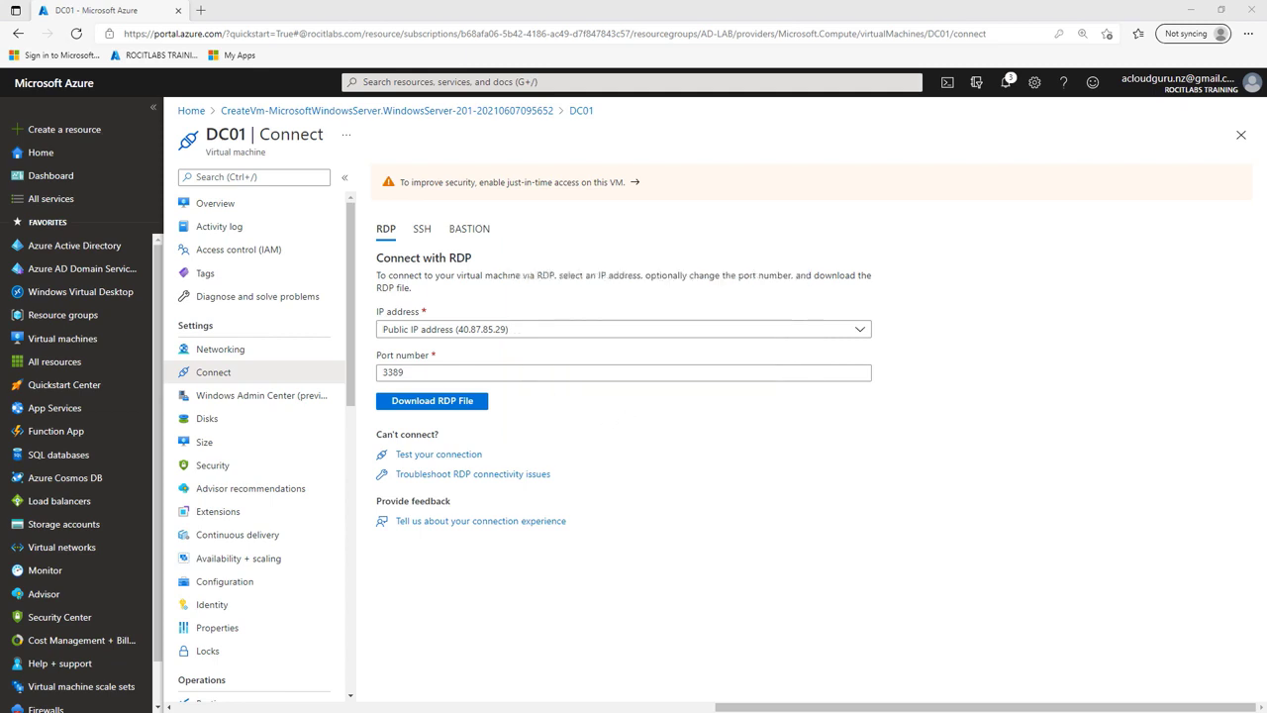
left_click(805, 446)
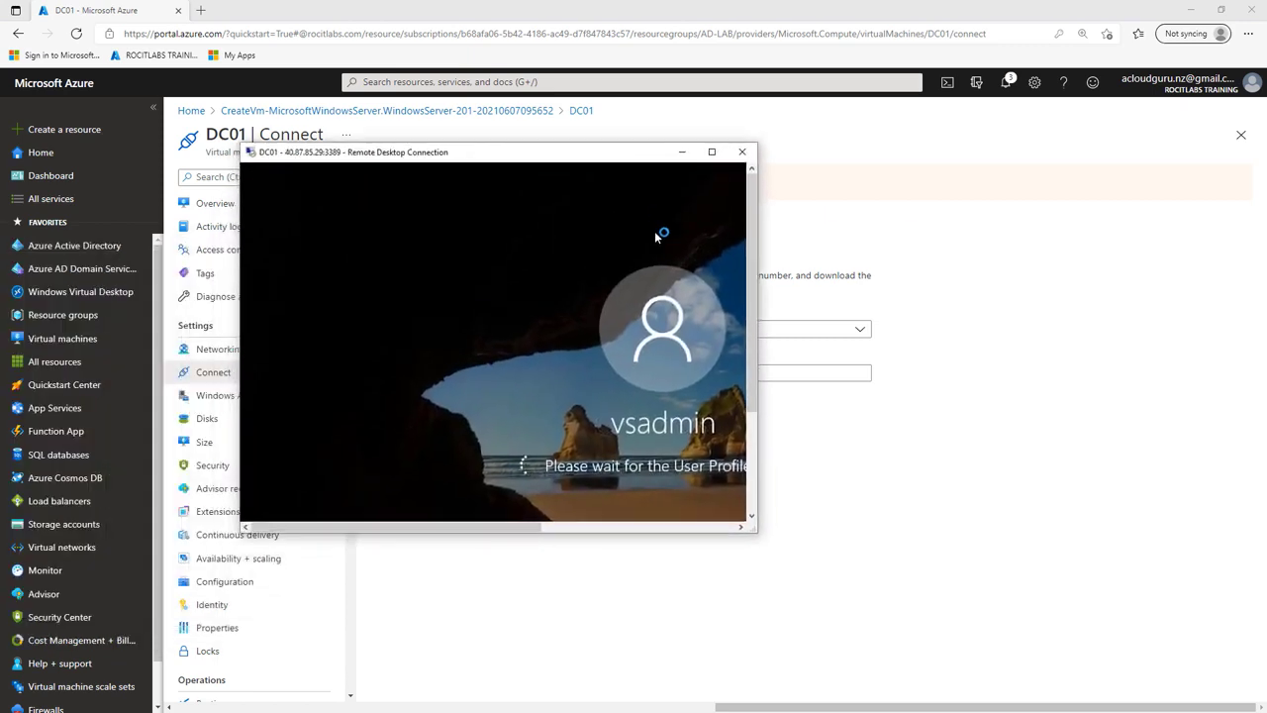
Step: Enlarge the RDP window, allow network discovery, and stop the Windows Admin Center prompt reappearing
left_click_drag(1067, 637, 1179, 683)
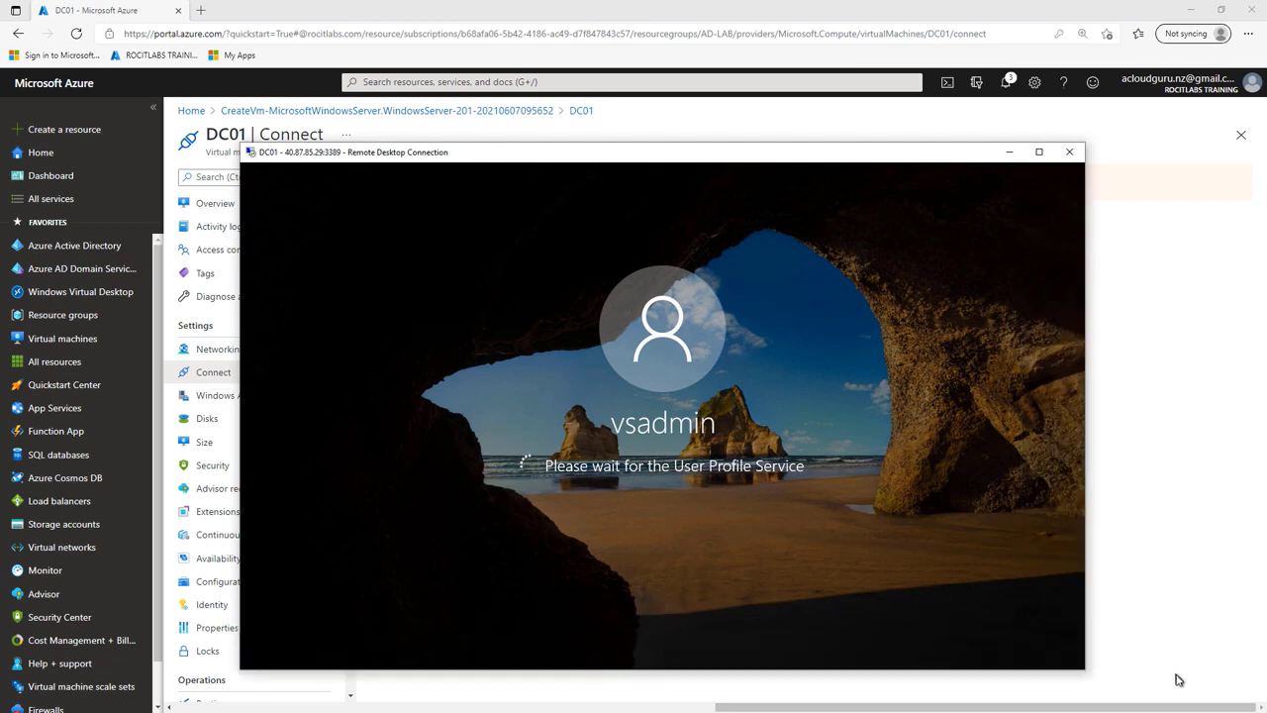
left_click_drag(827, 162, 847, 140)
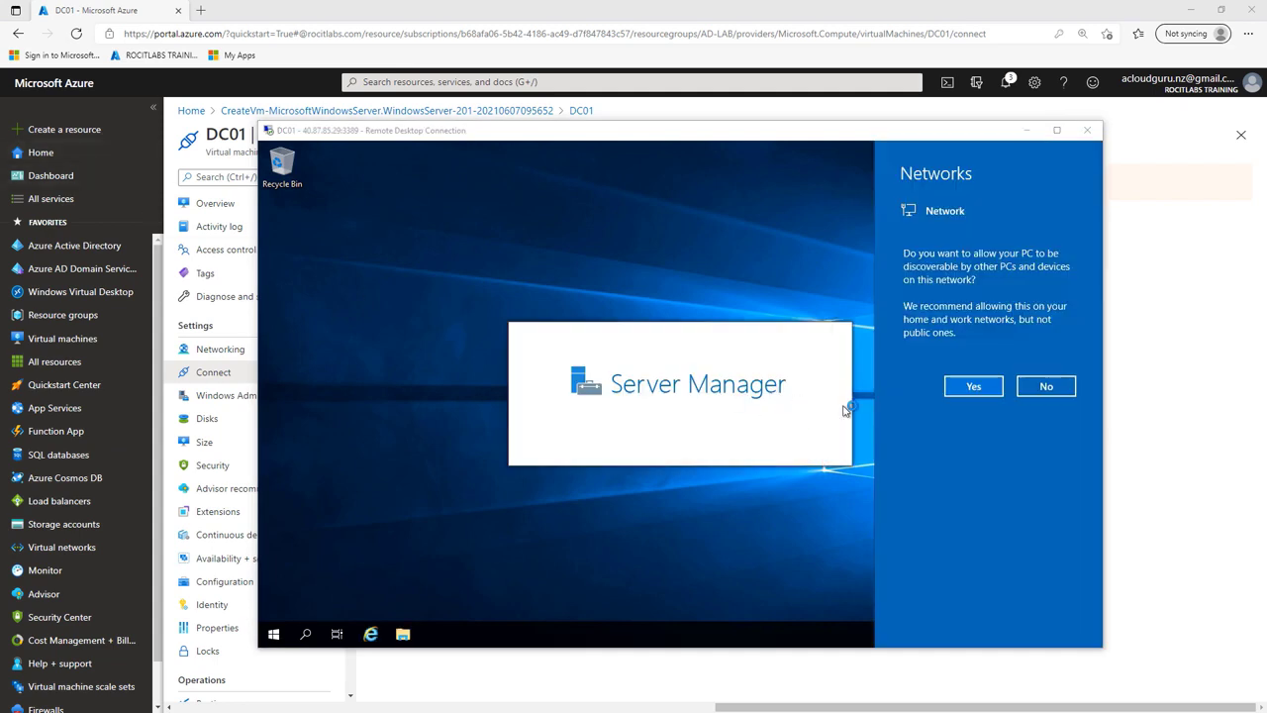
left_click(974, 388)
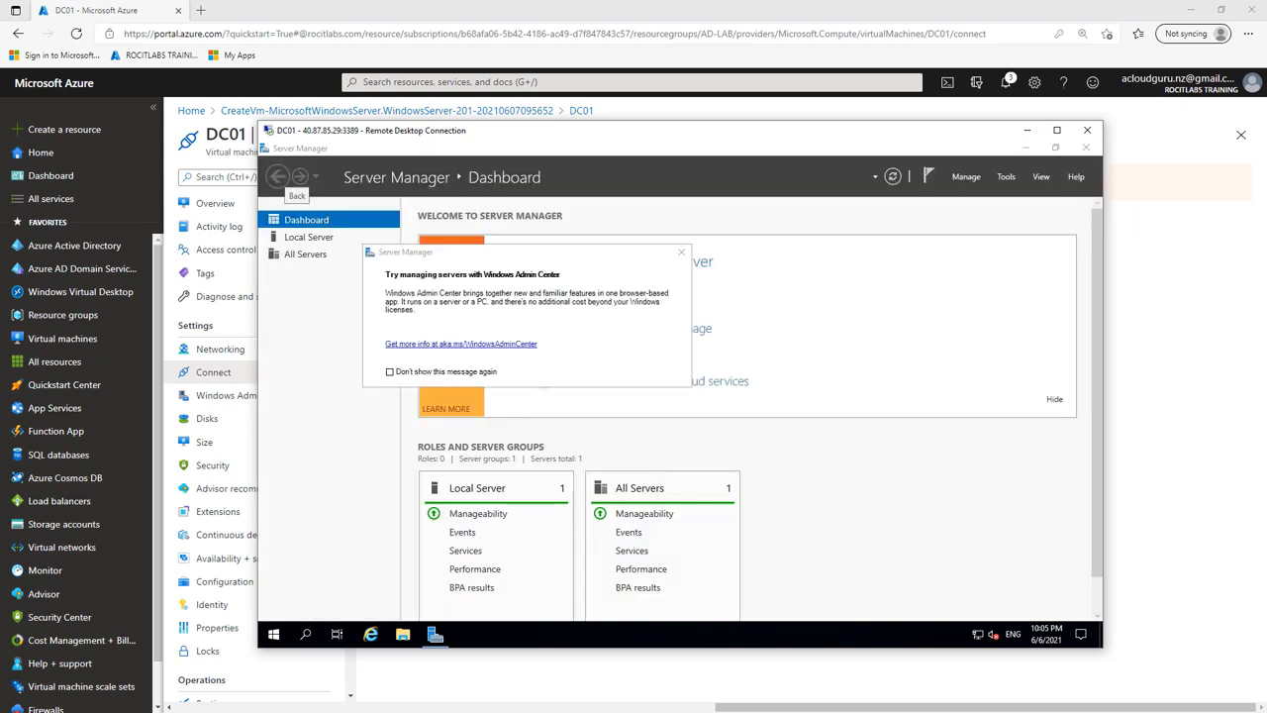
left_click(390, 372)
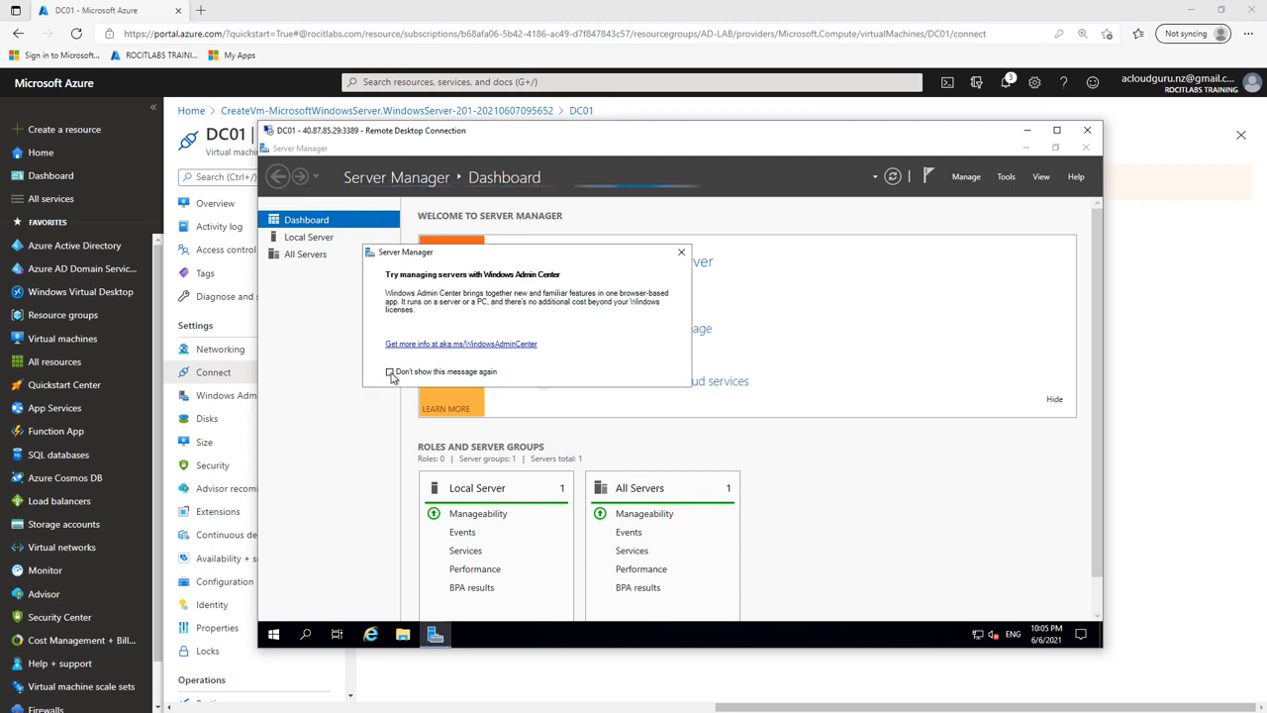
left_click(681, 252)
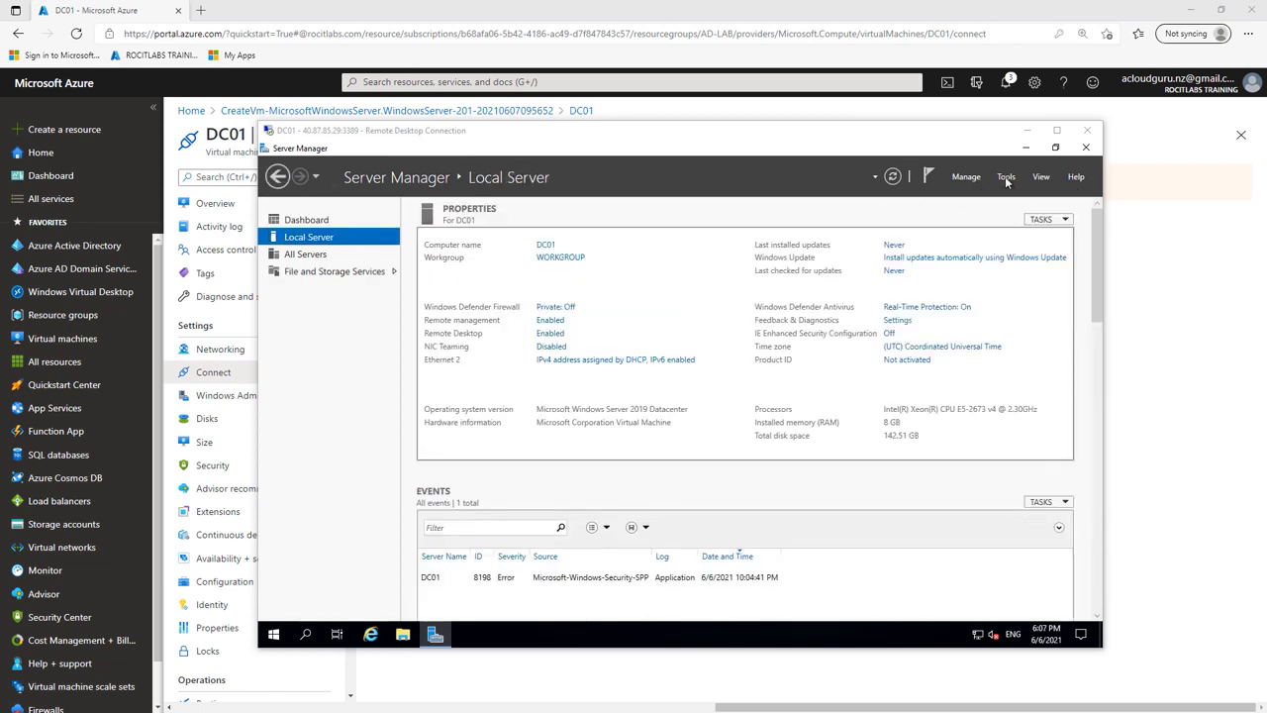
Step: Open Disk Management in Computer Management and initialize Disk 2 with MBR
left_click(1007, 179)
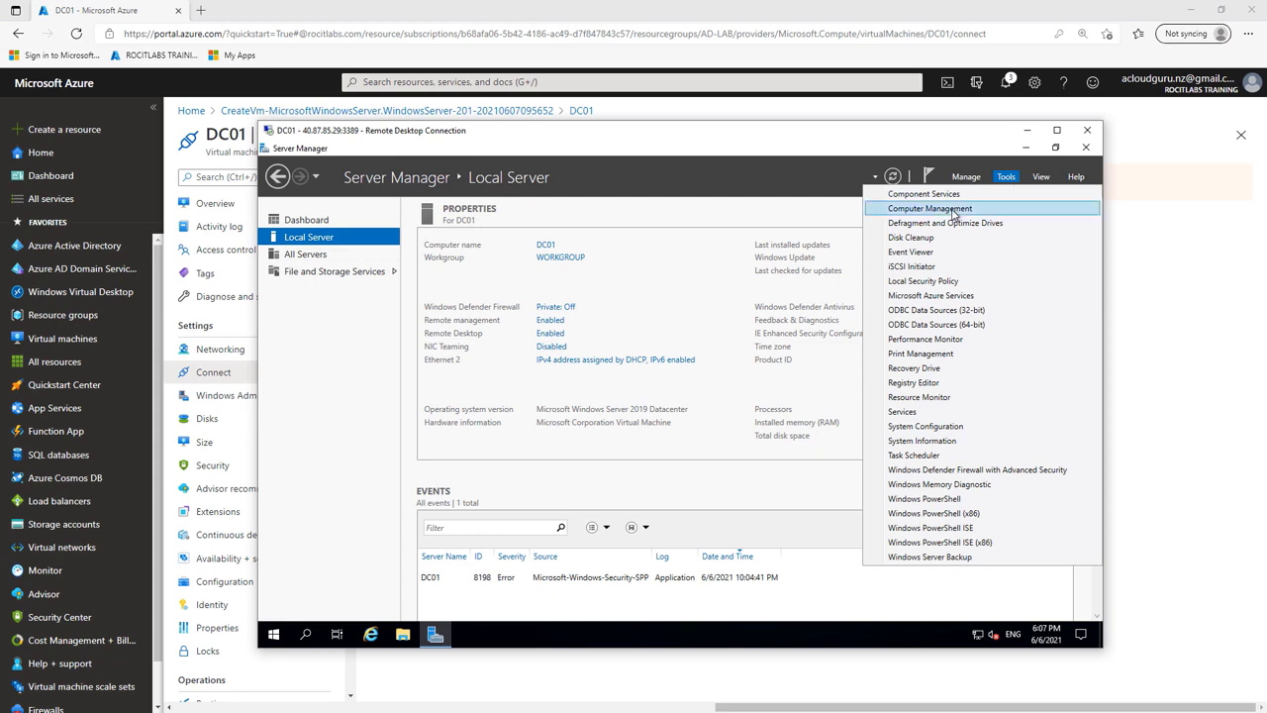
left_click(950, 209)
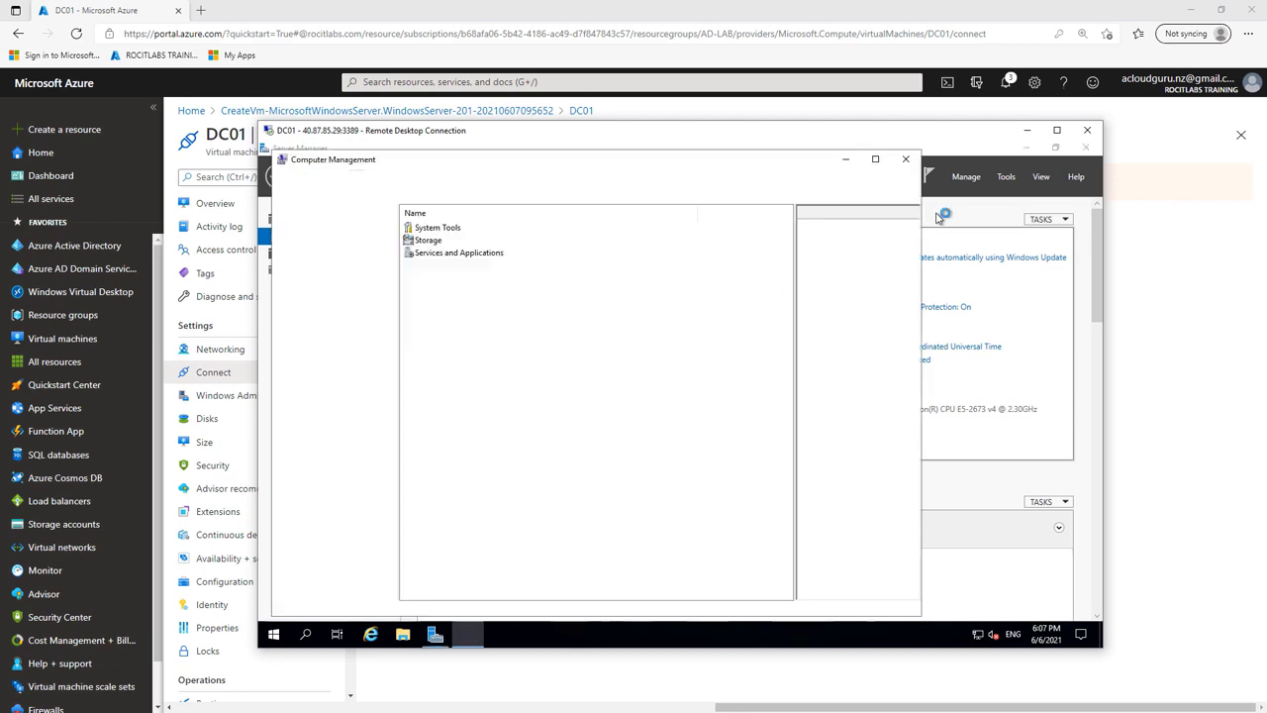
left_click(368, 335)
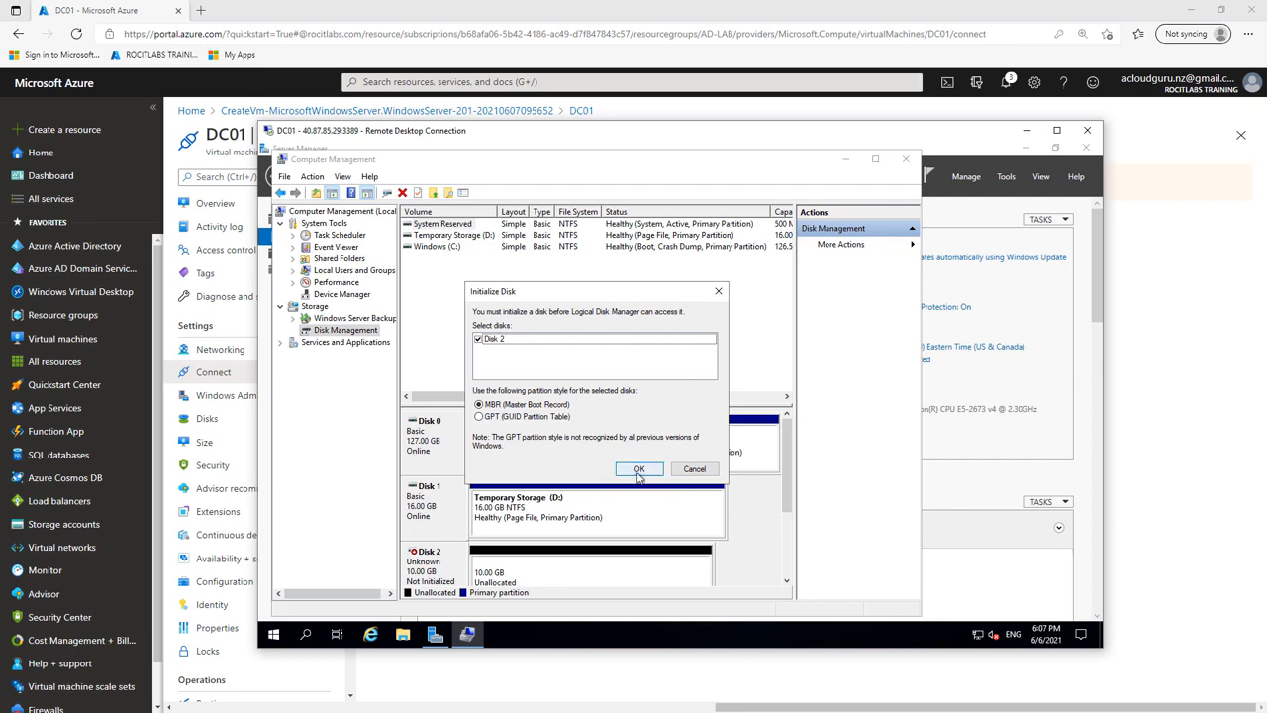
left_click(639, 470)
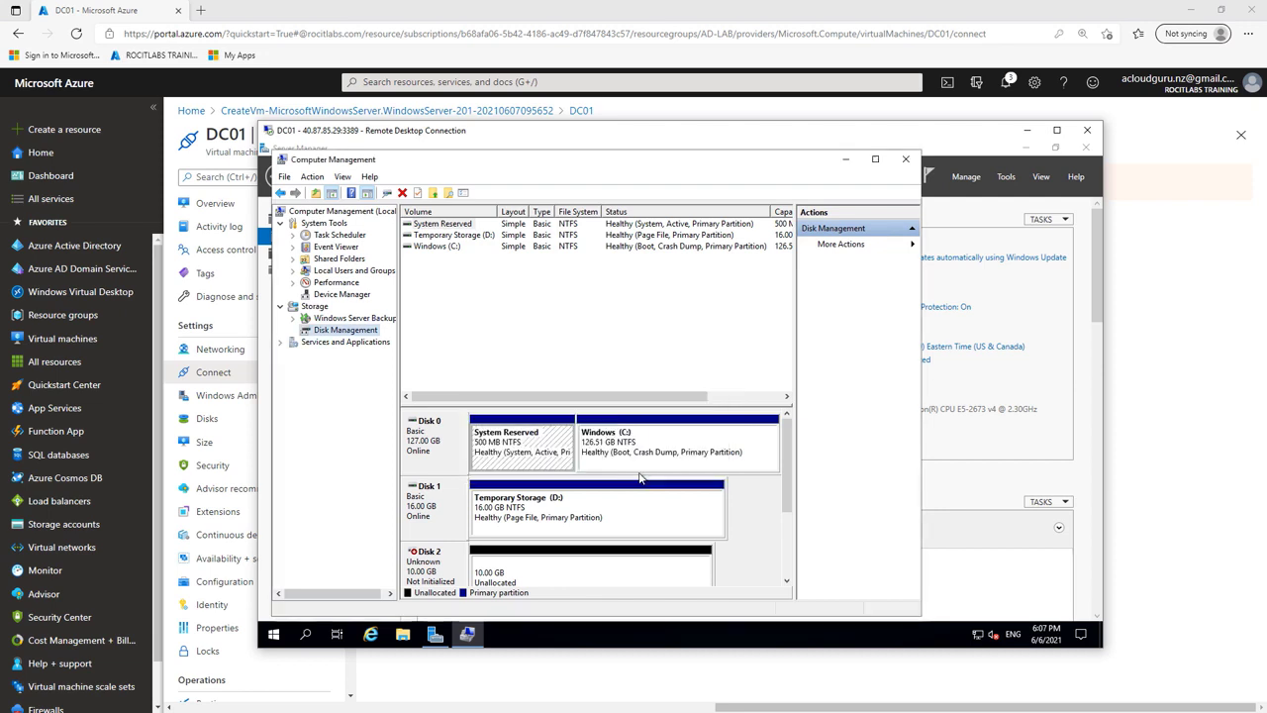
Step: Create a full-size NTFS simple volume F: on Disk 2, then close Computer Management
right_click(614, 567)
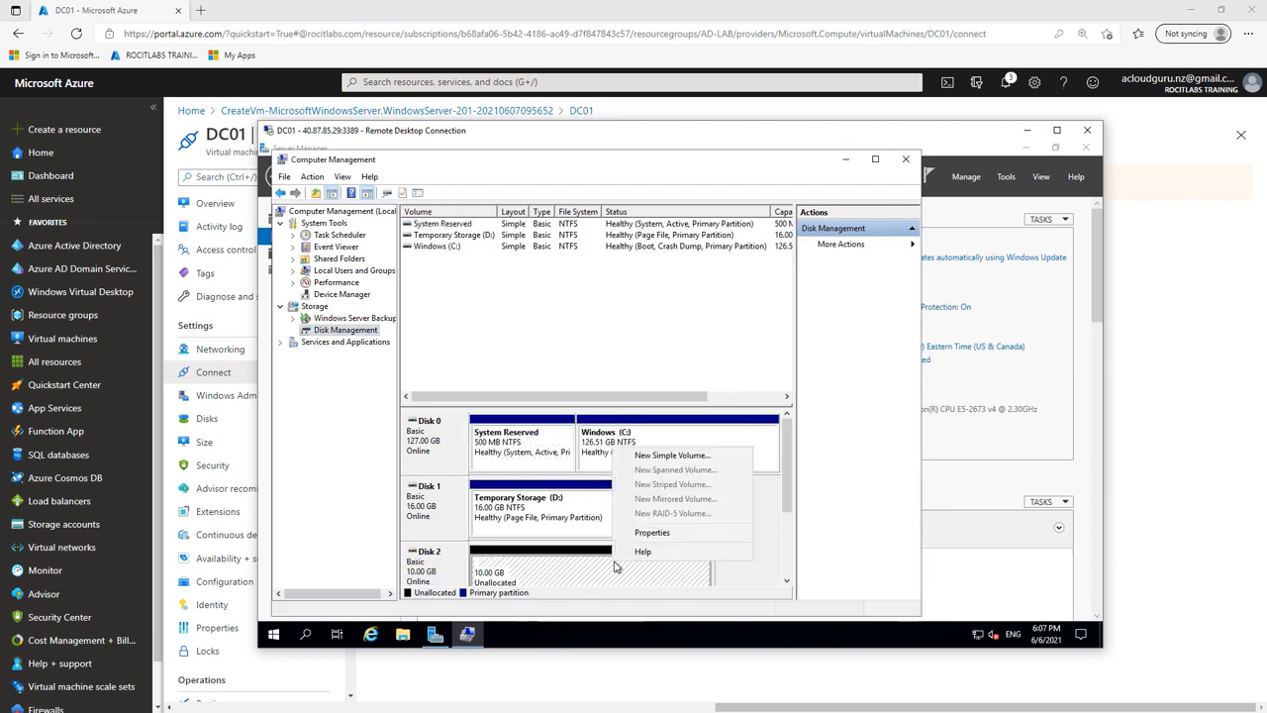
left_click(660, 455)
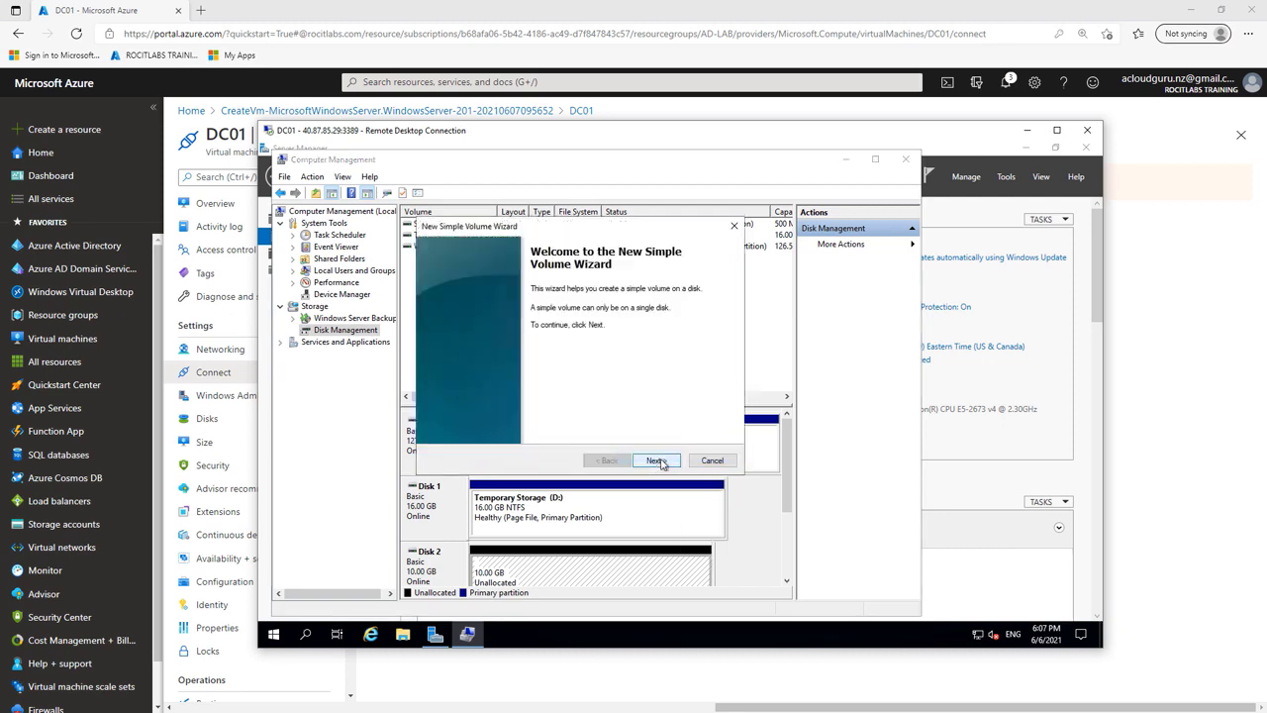
left_click(657, 461)
left_click(659, 463)
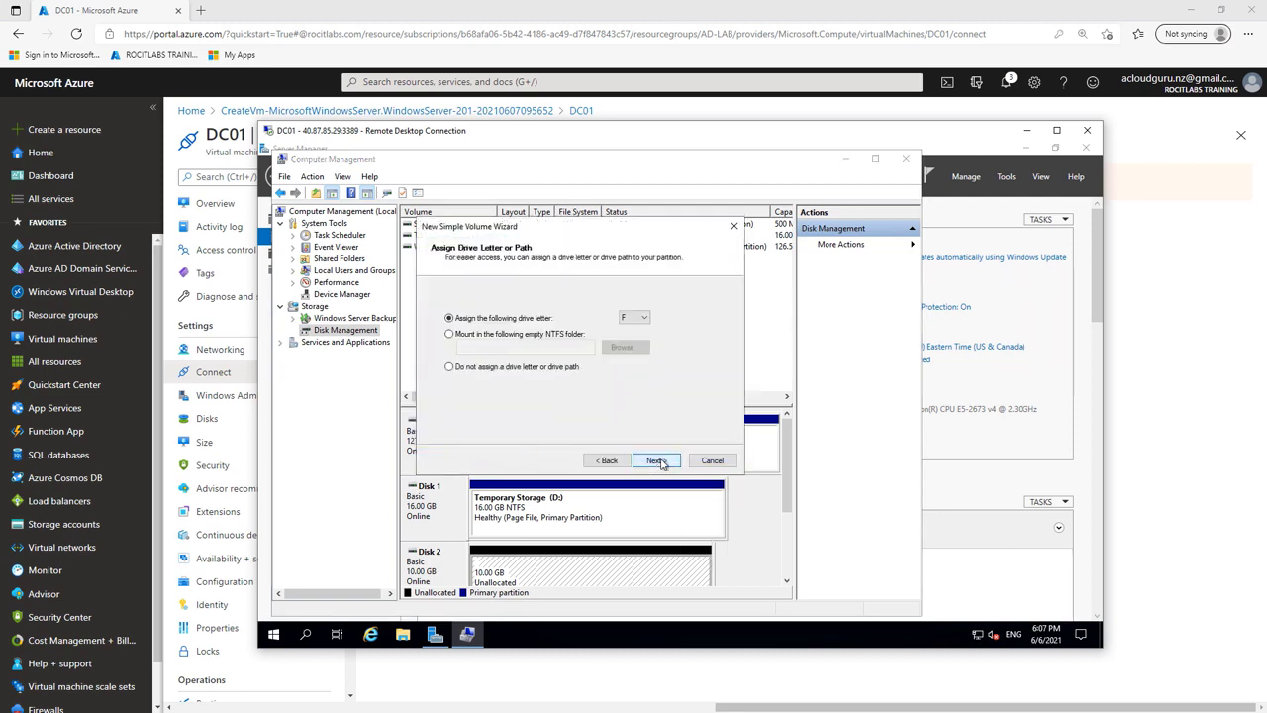
left_click(659, 461)
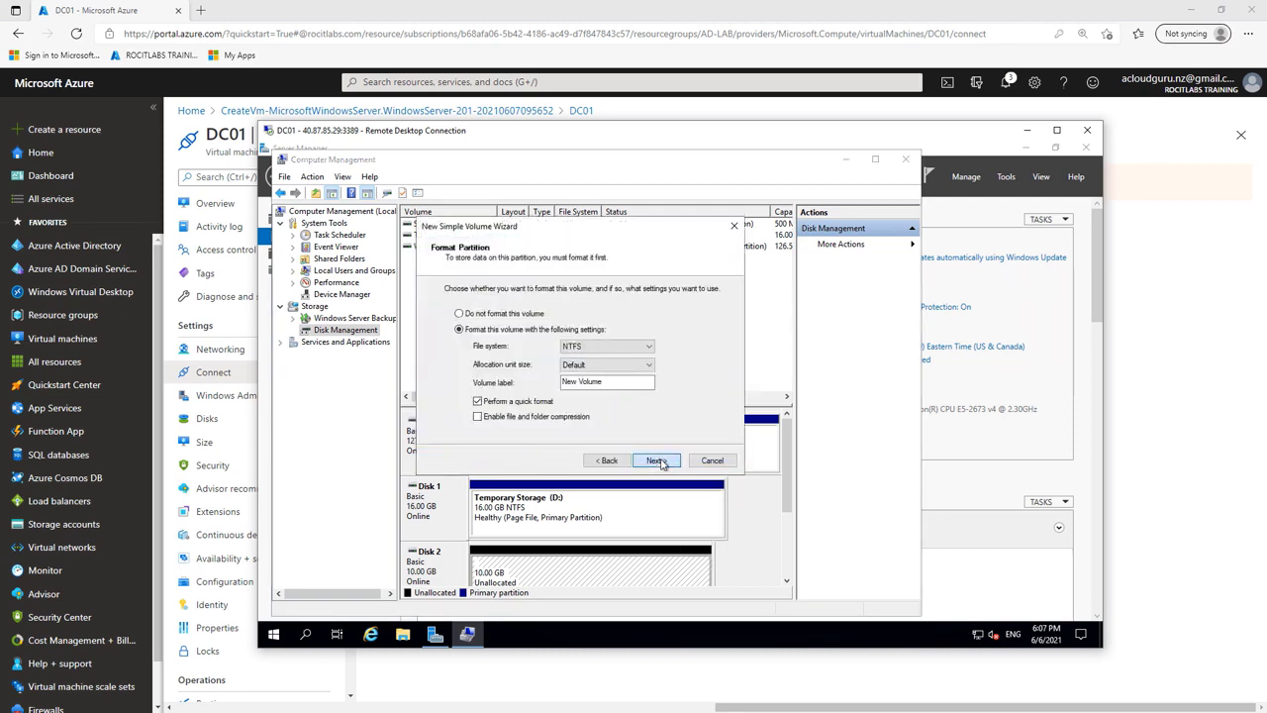
left_click(658, 461)
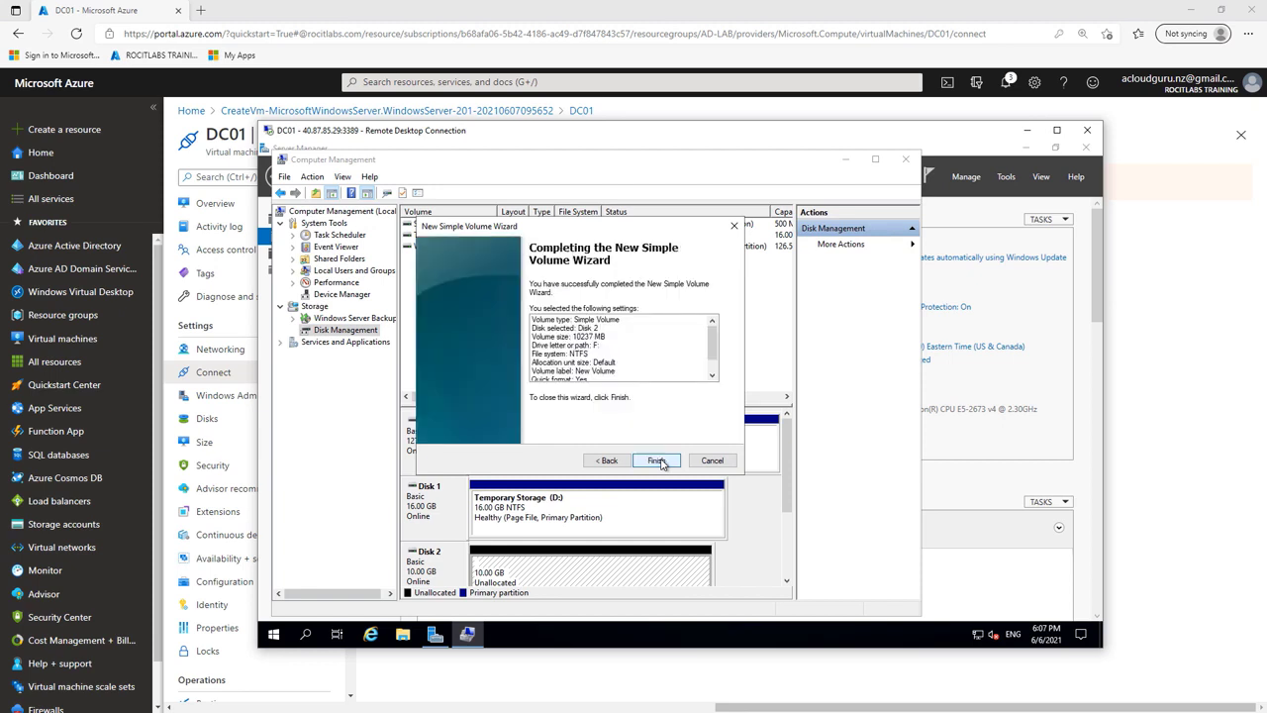
left_click(657, 460)
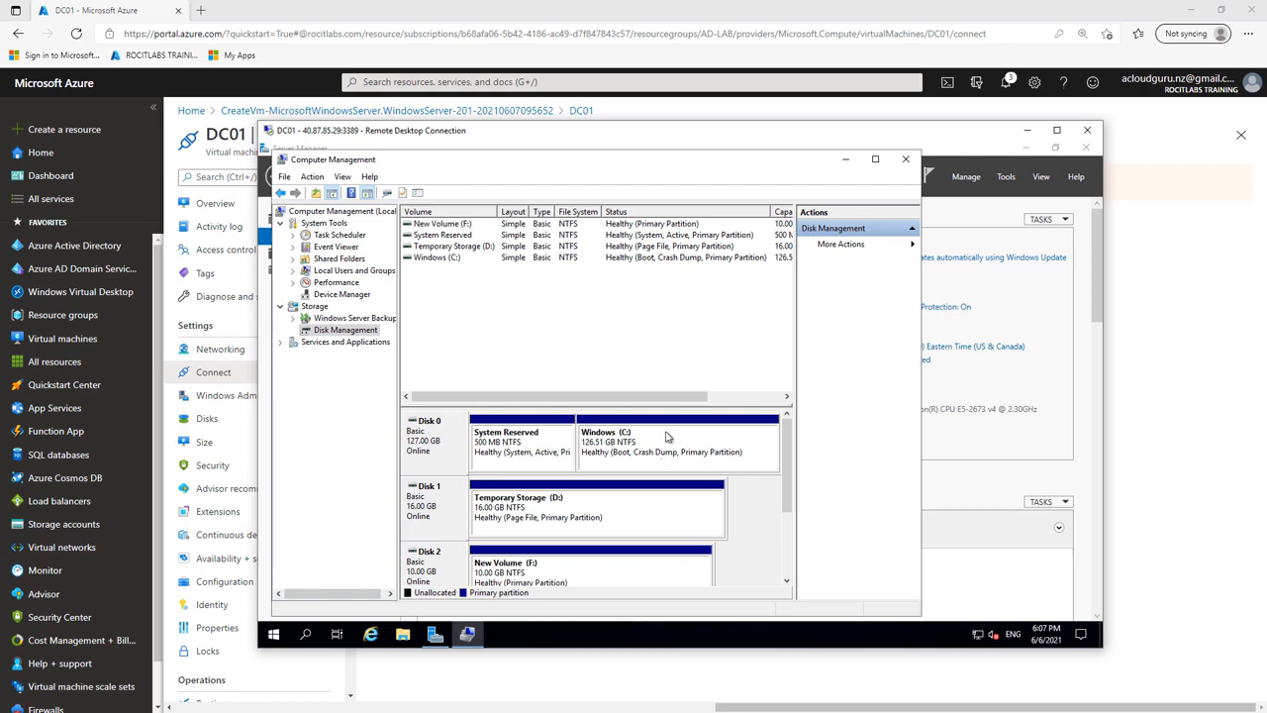
left_click(908, 161)
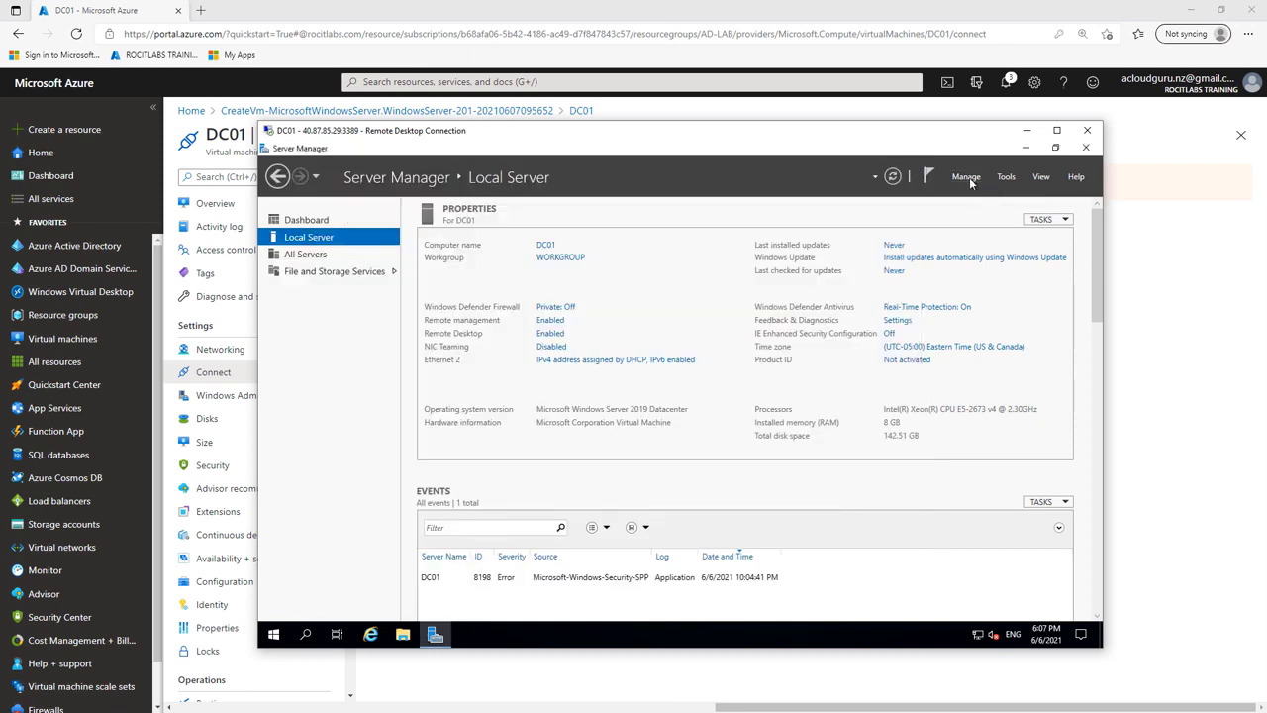
Step: Start a role-based installation on DC01 and select Active Directory Domain Services with its required features
left_click(966, 178)
left_click(983, 196)
left_click(634, 513)
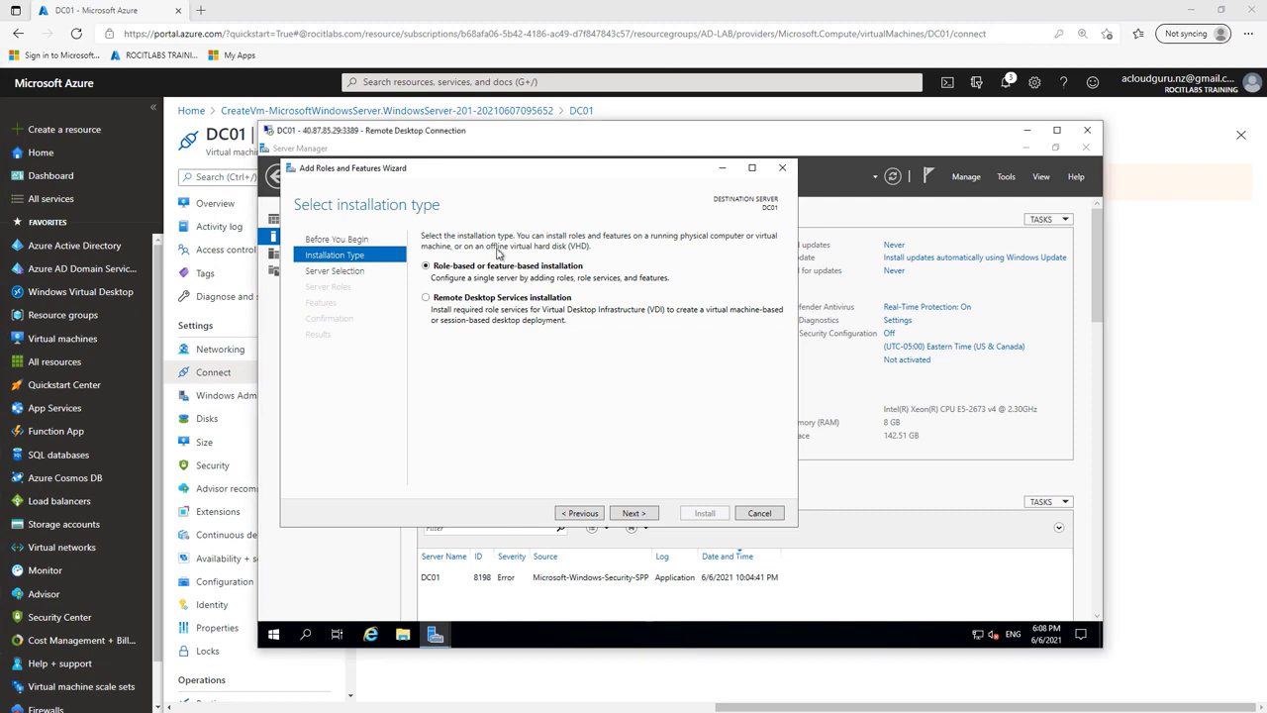
left_click(633, 513)
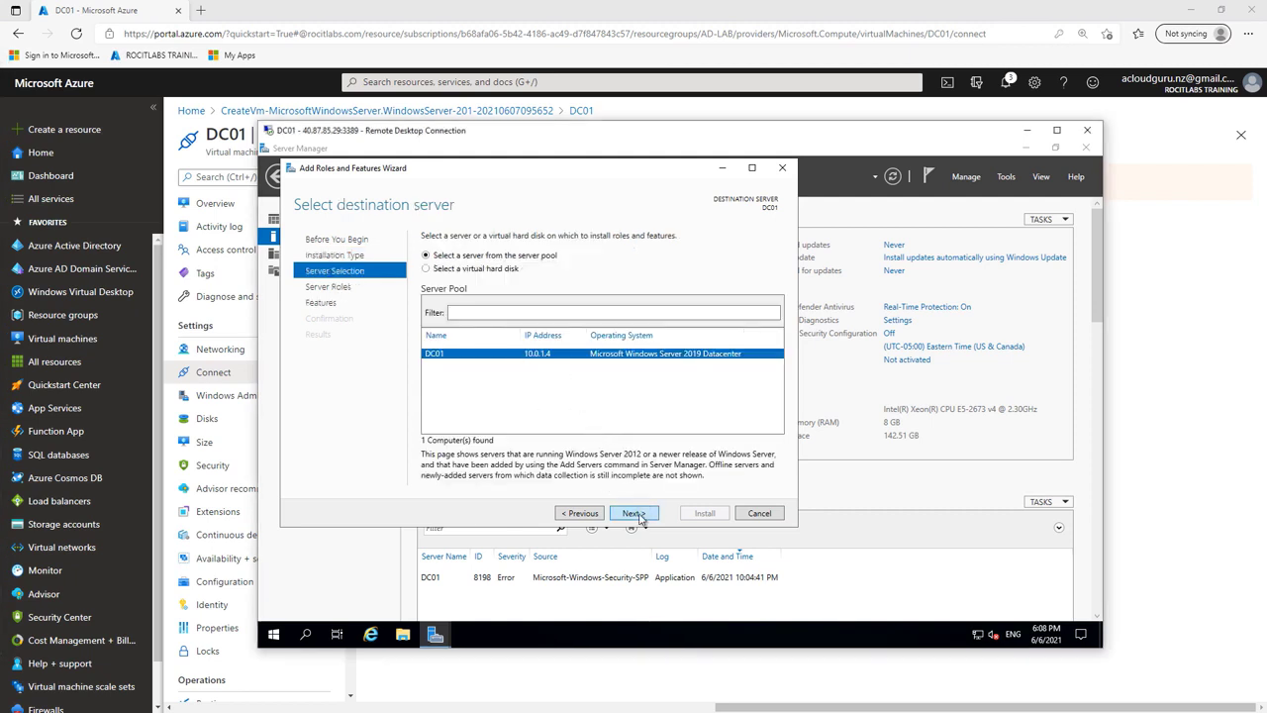
left_click(638, 514)
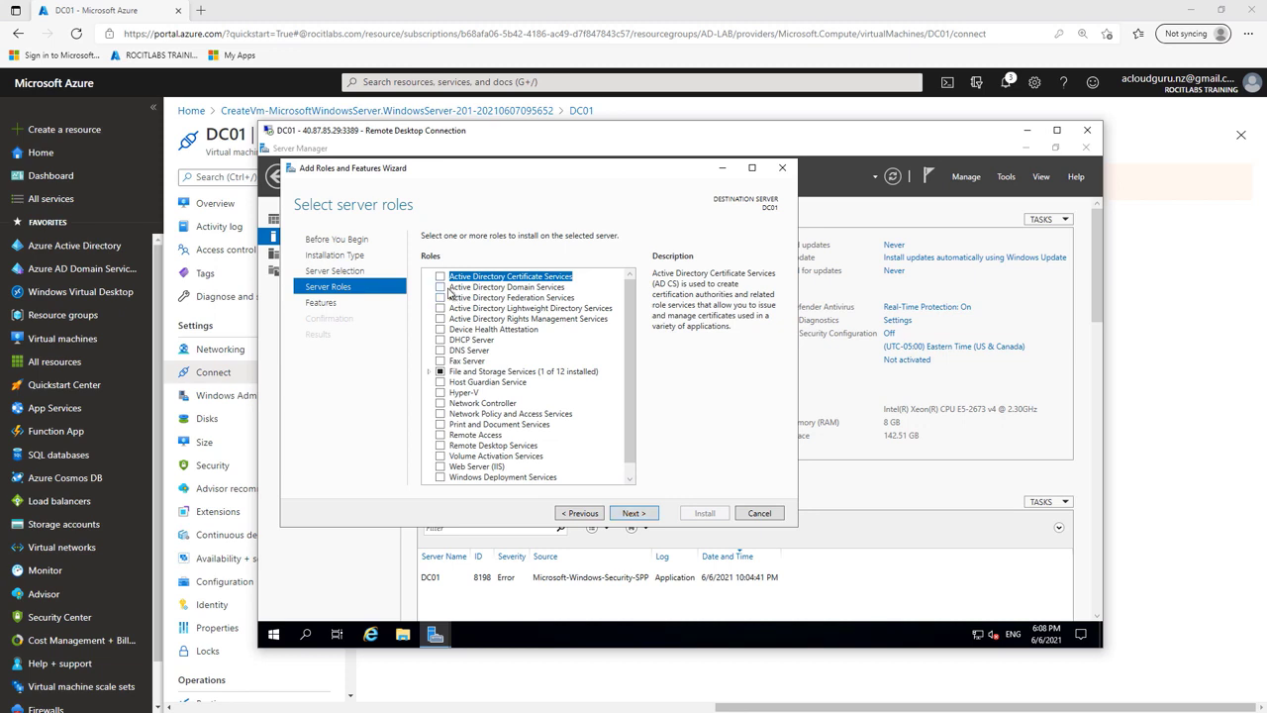
left_click(441, 287)
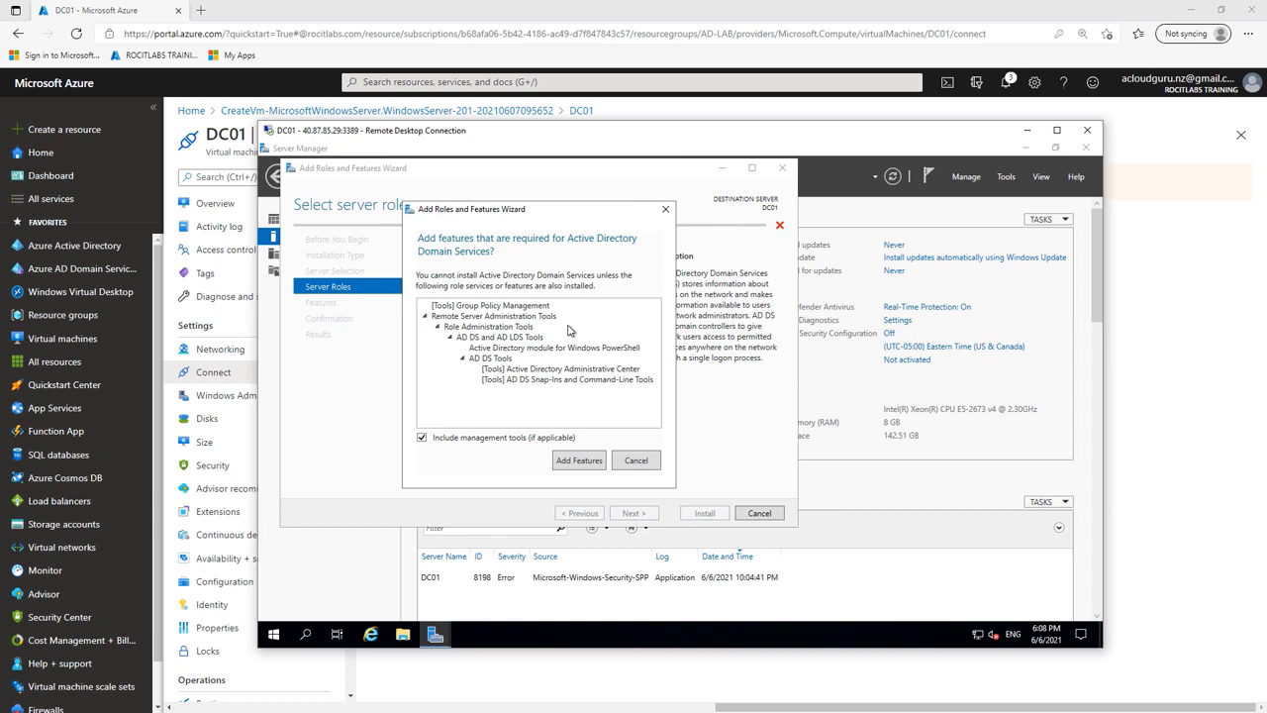
left_click(581, 463)
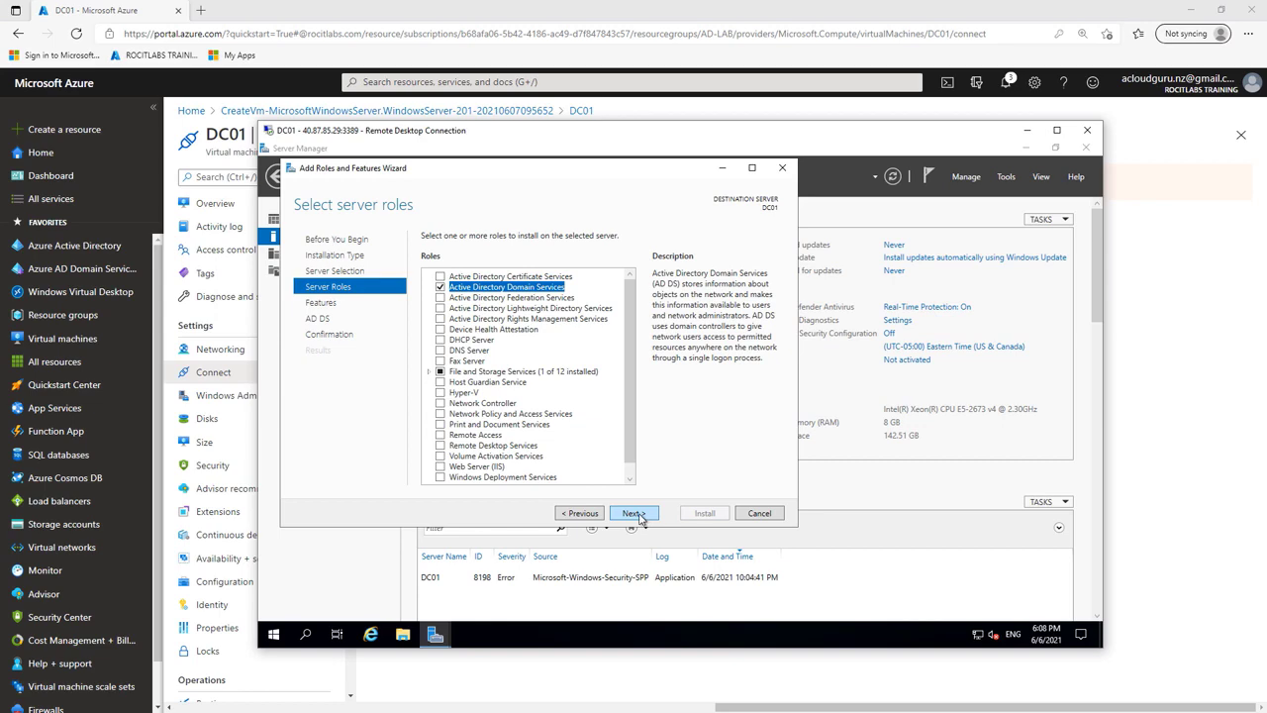
Step: Continue to confirmation, allow automatic restarts, and install AD DS
left_click(634, 512)
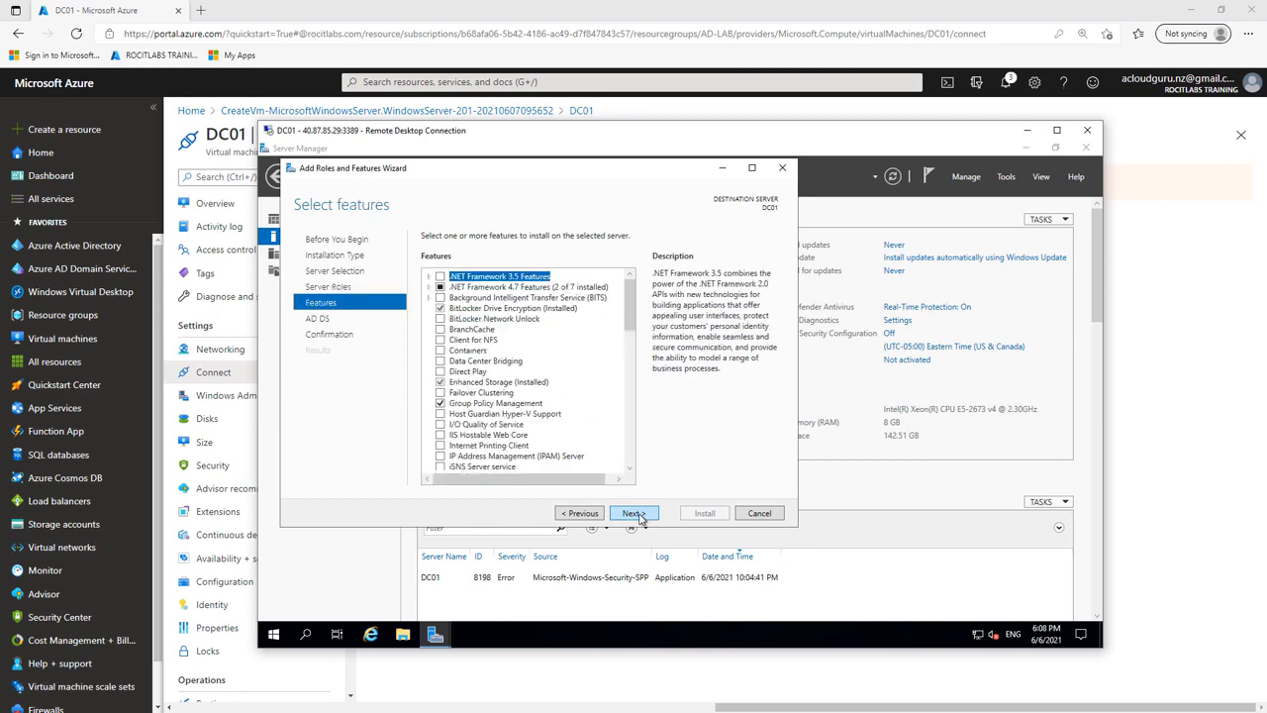
left_click(634, 513)
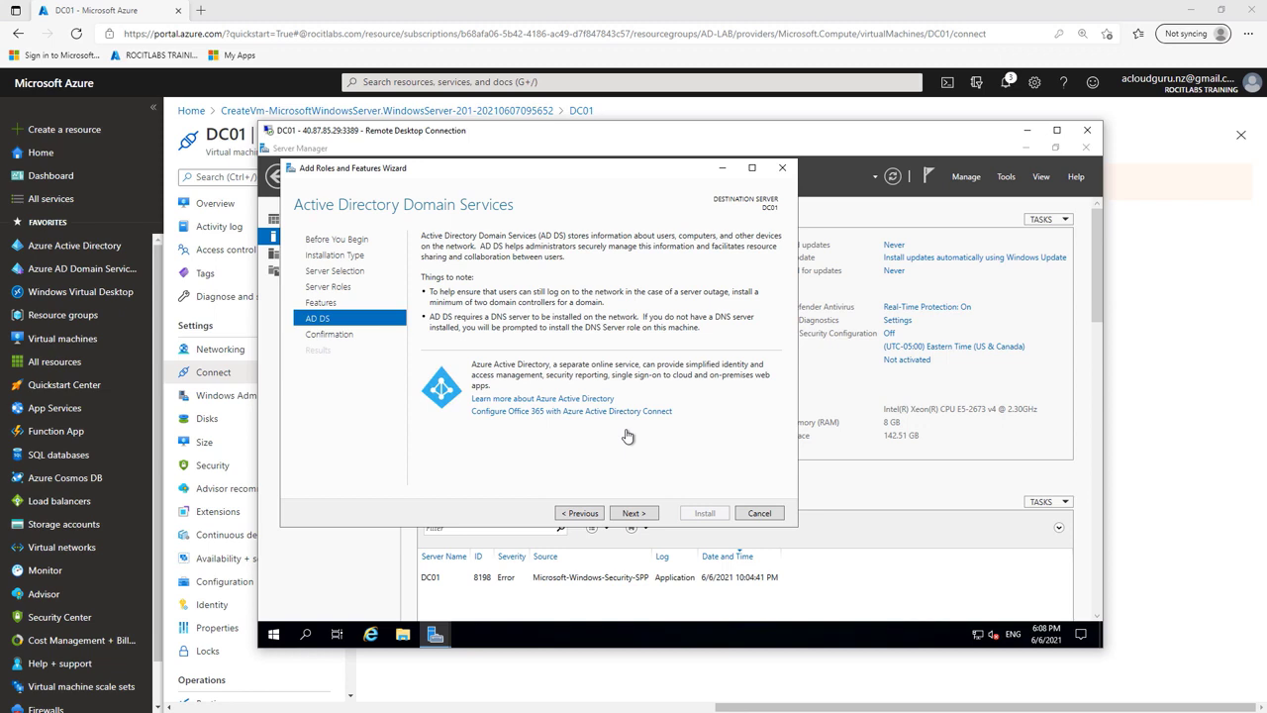
left_click(634, 513)
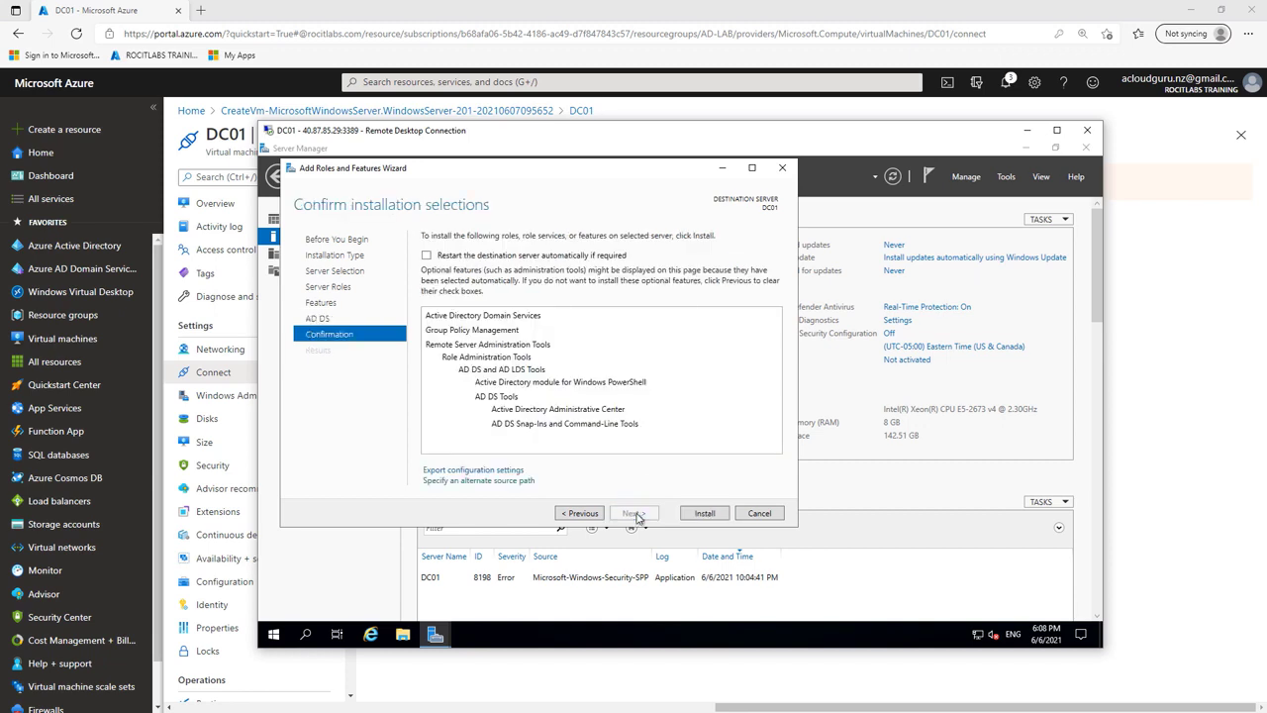
left_click(426, 256)
left_click(716, 435)
left_click(704, 513)
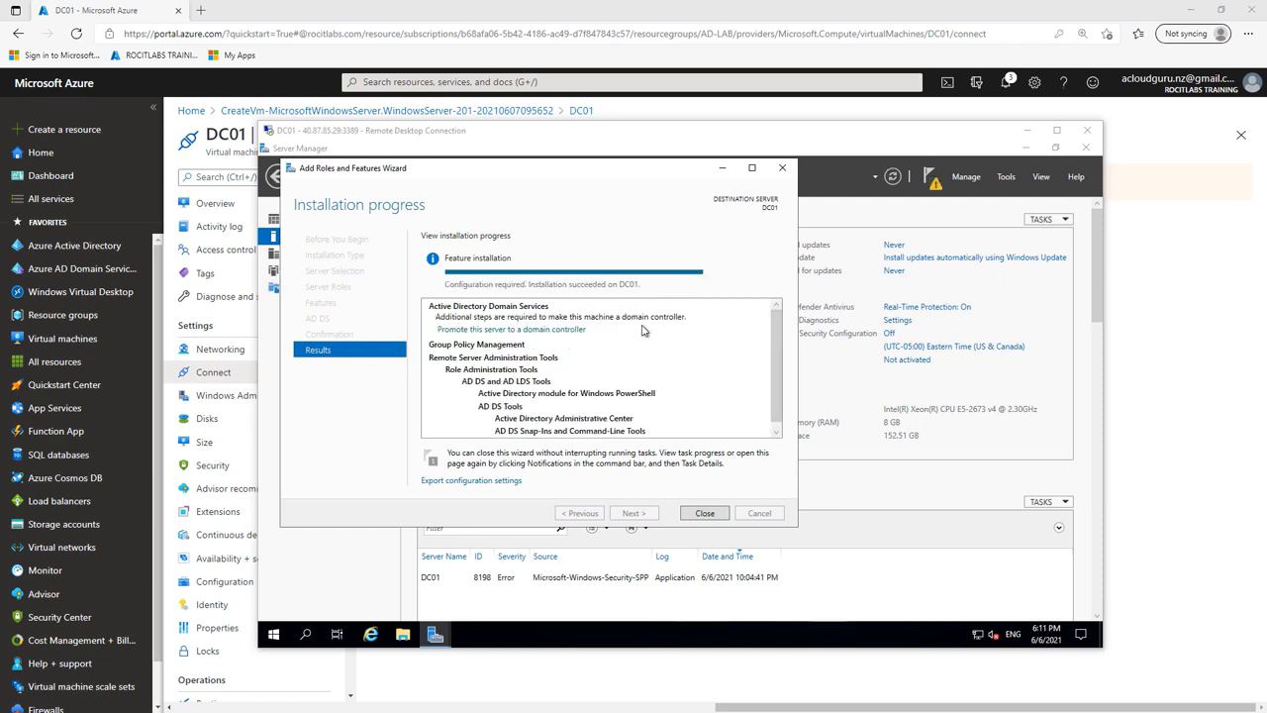
Step: Start the promotion wizard, choose a new forest with root domain myazureguru.com, and continue
left_click(556, 333)
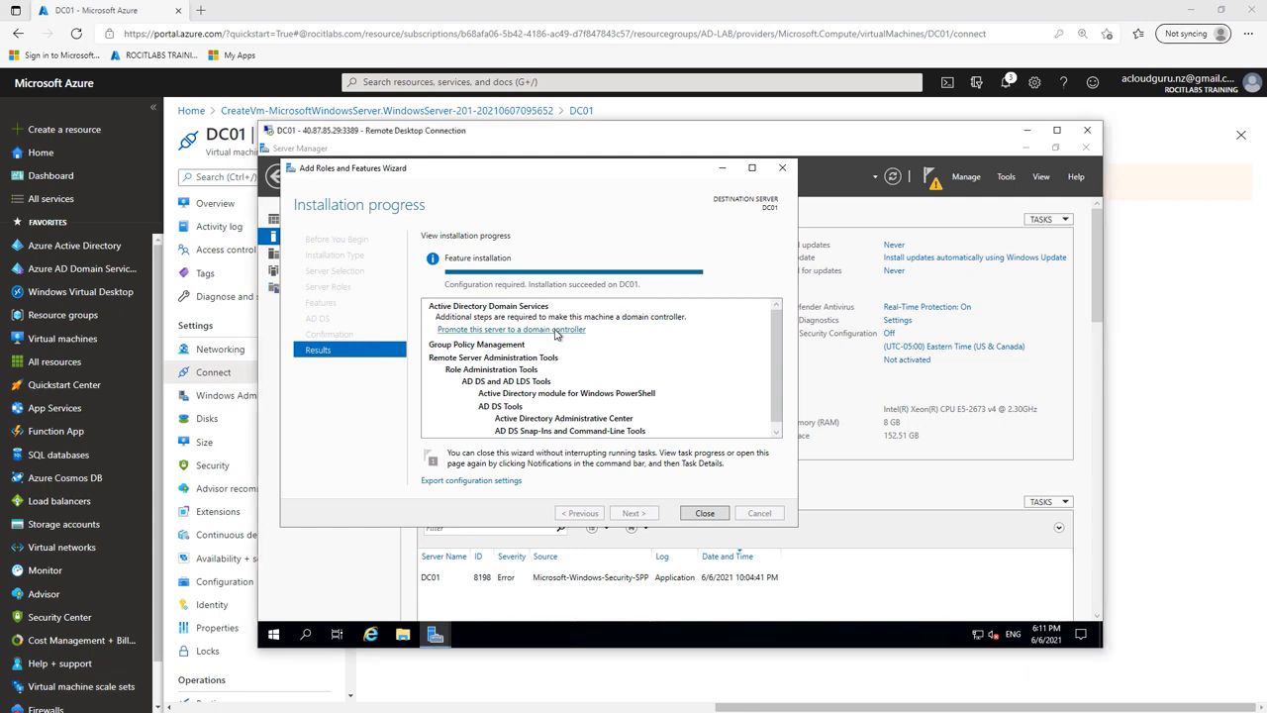
left_click(556, 331)
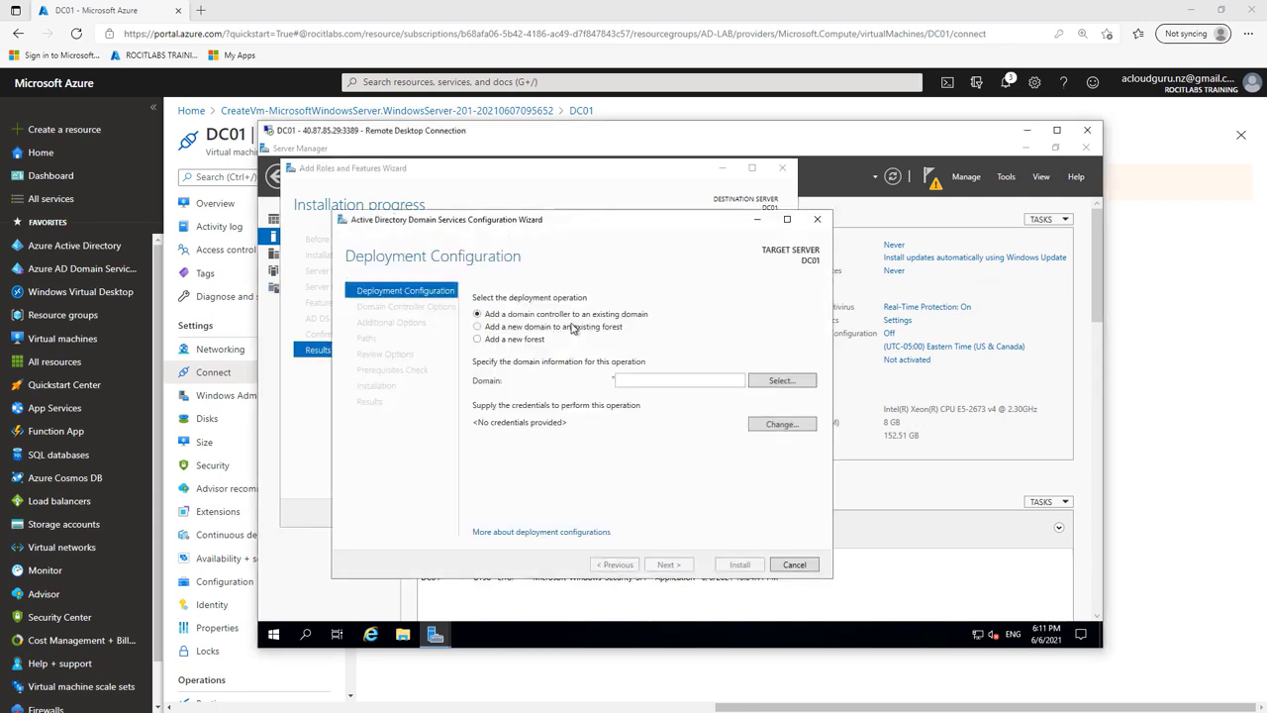
left_click(480, 341)
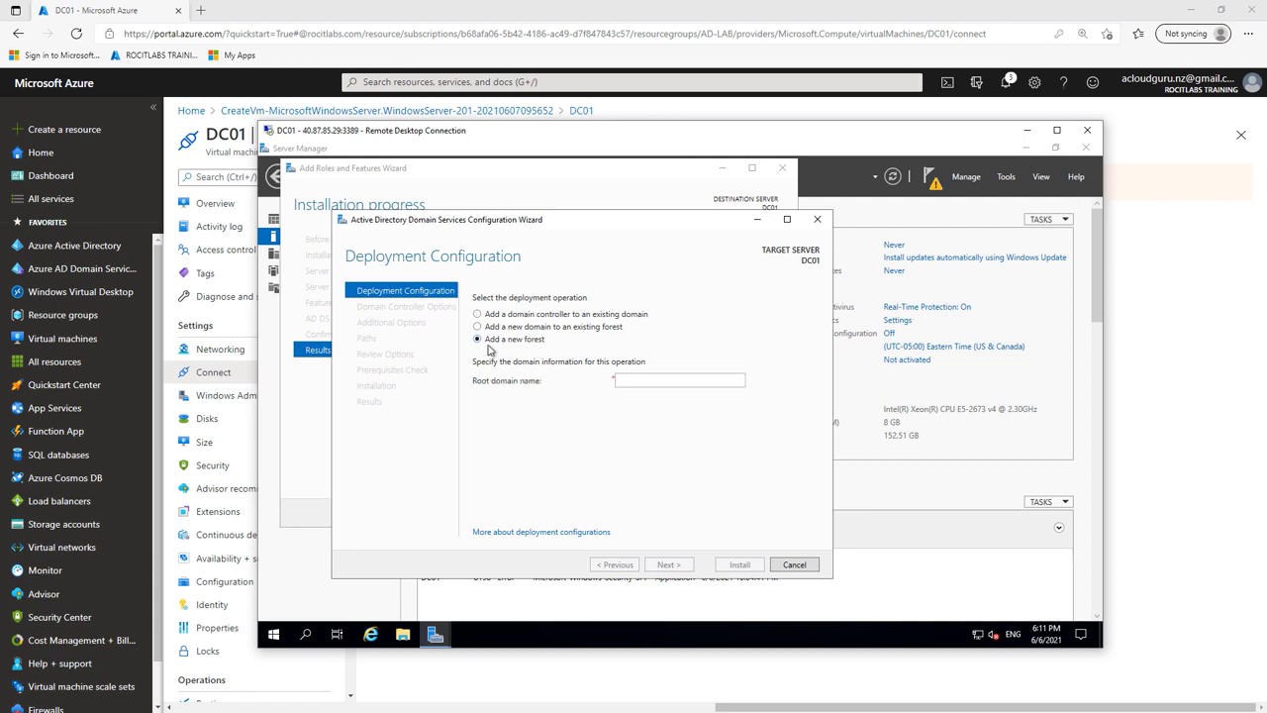
right_click(633, 378)
left_click(665, 415)
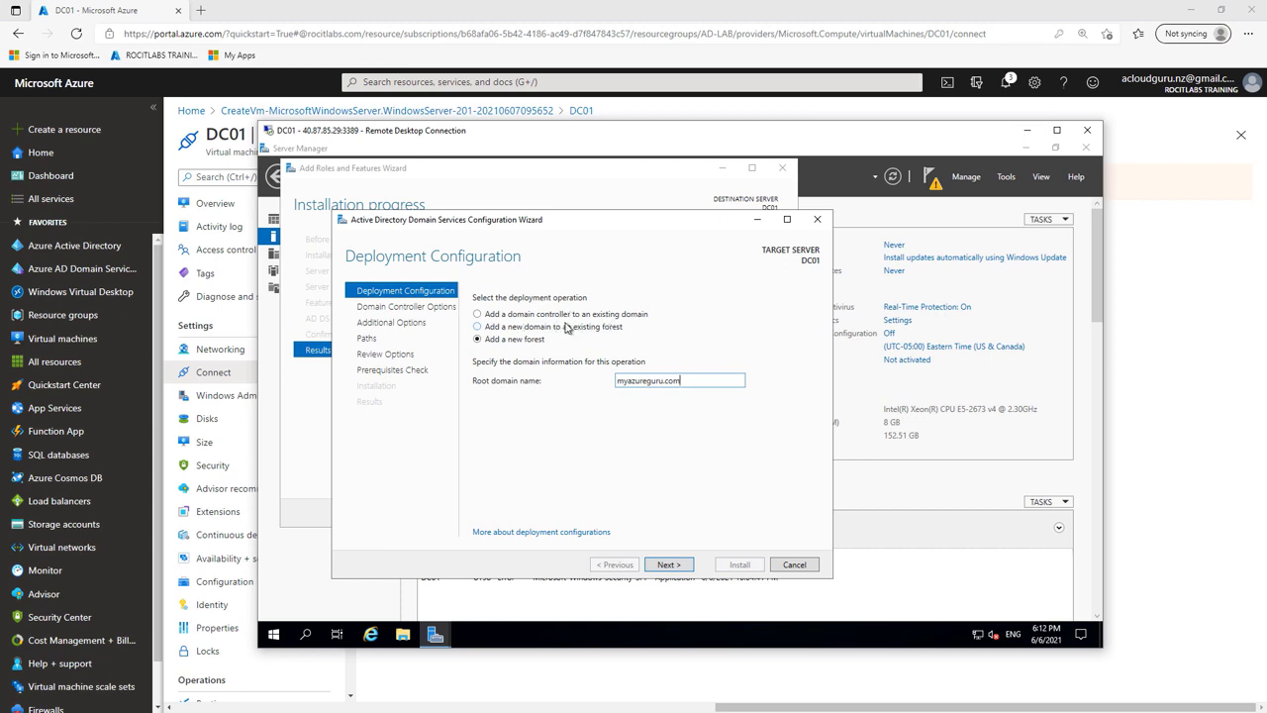
left_click(675, 570)
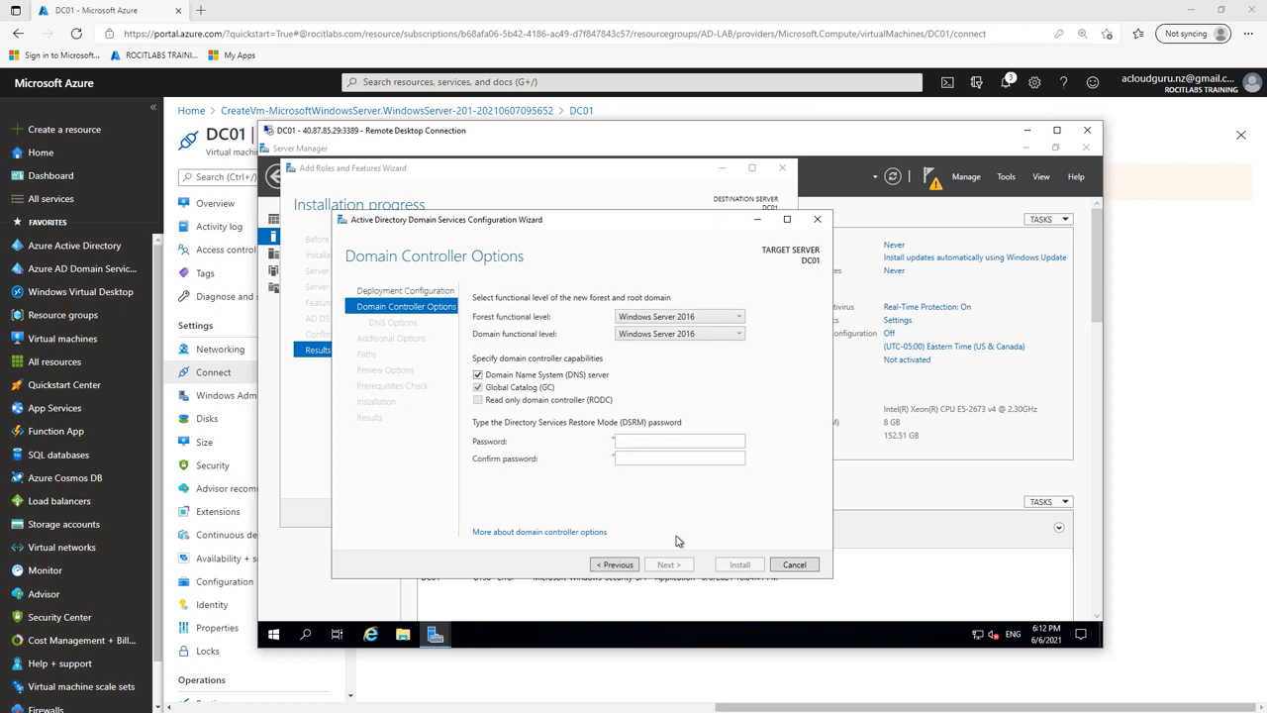
Step: Keep Windows Server 2016 forest level, paste the DSRM password into both fields, and continue
left_click(685, 319)
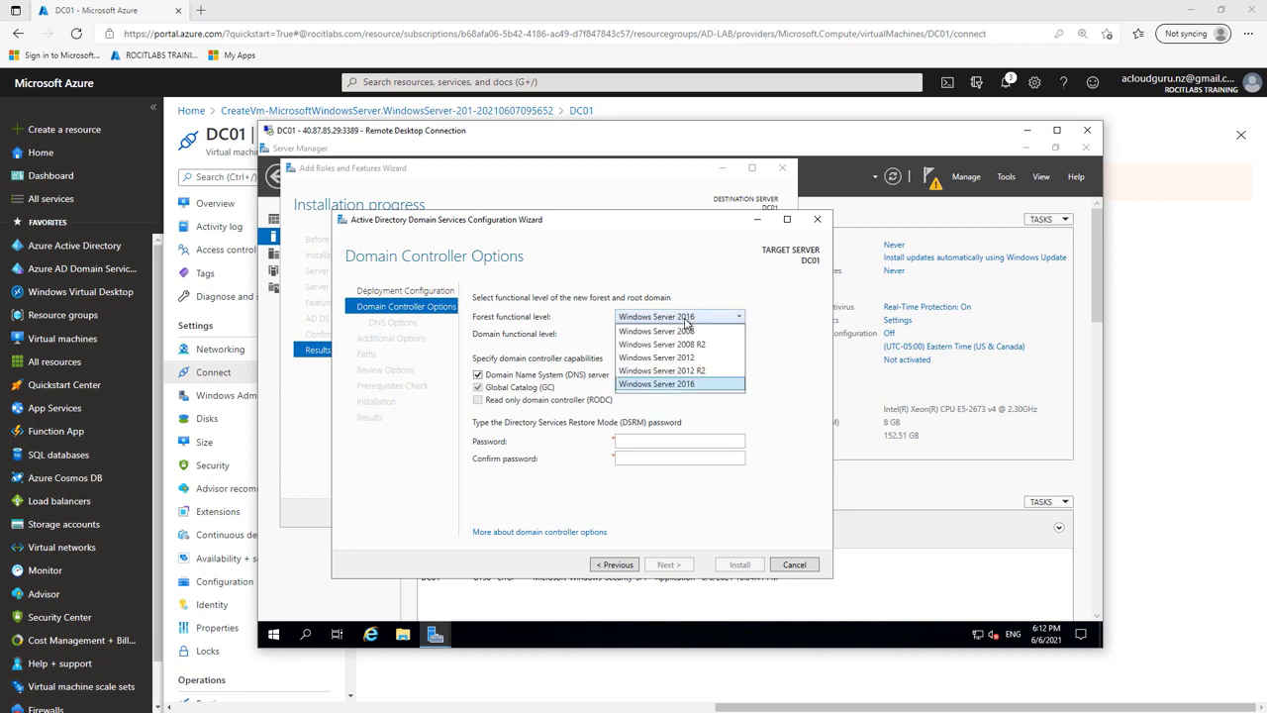
left_click(691, 385)
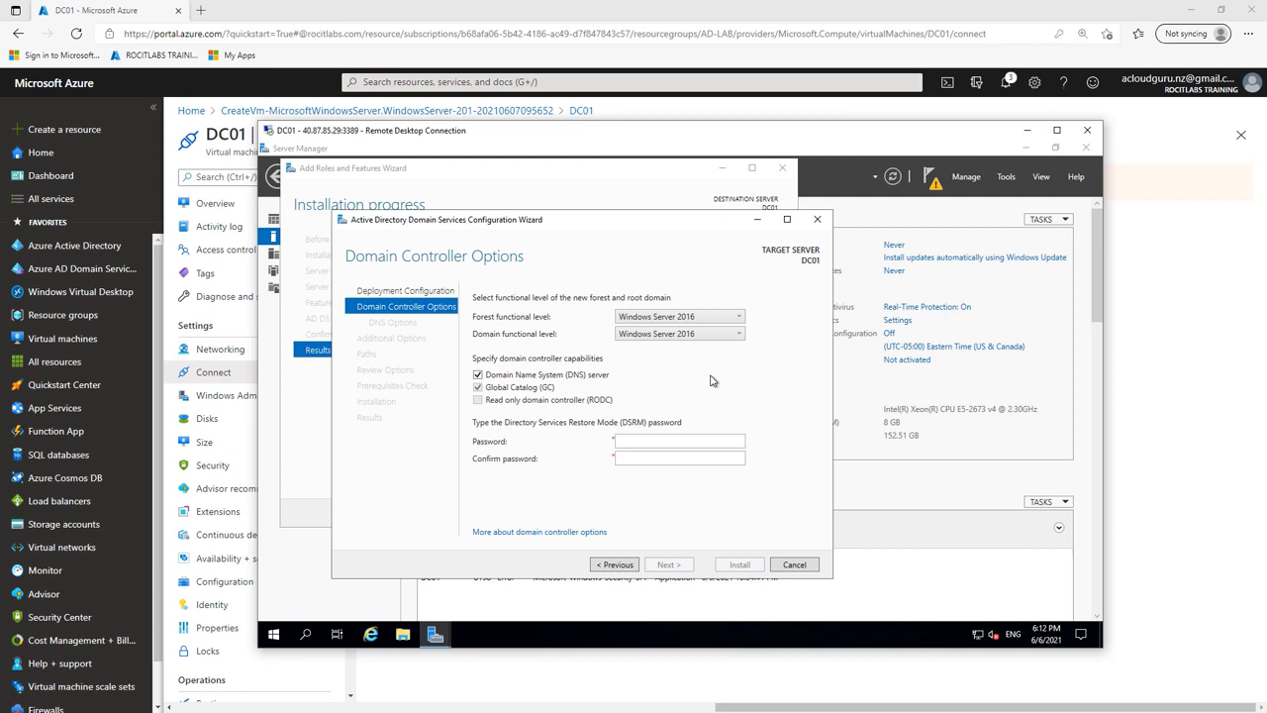
left_click(627, 440)
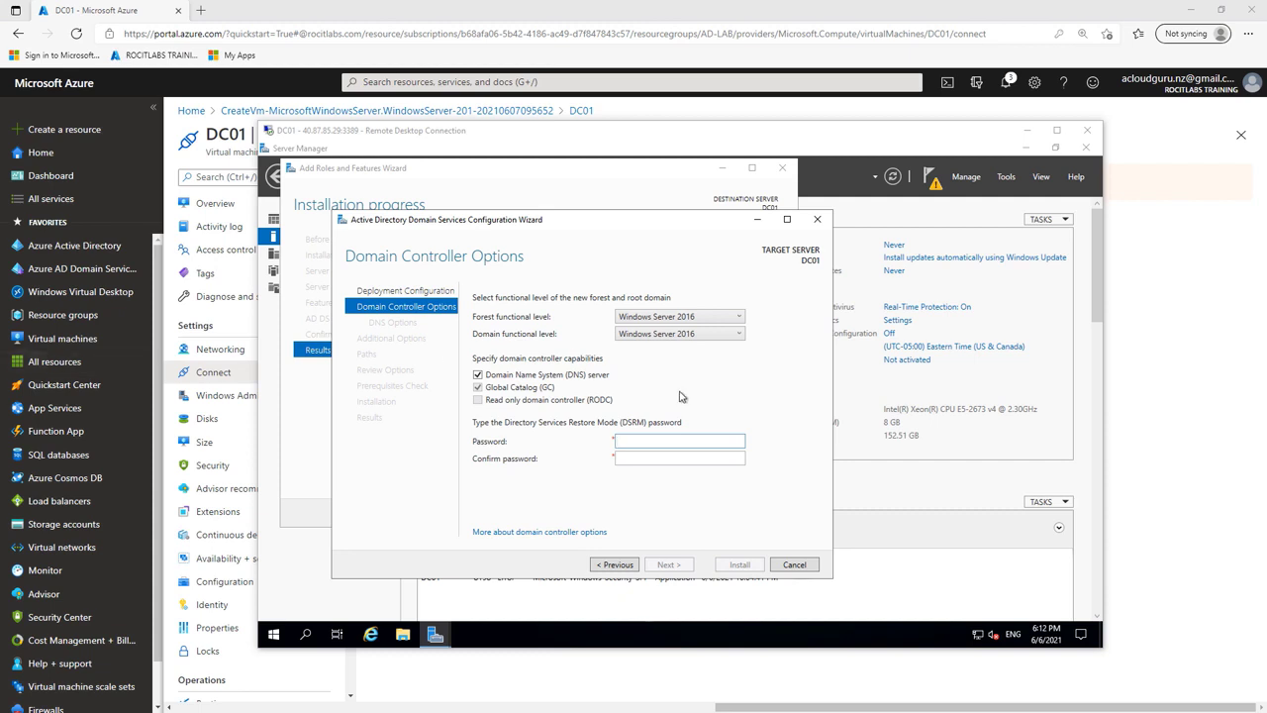
right_click(654, 440)
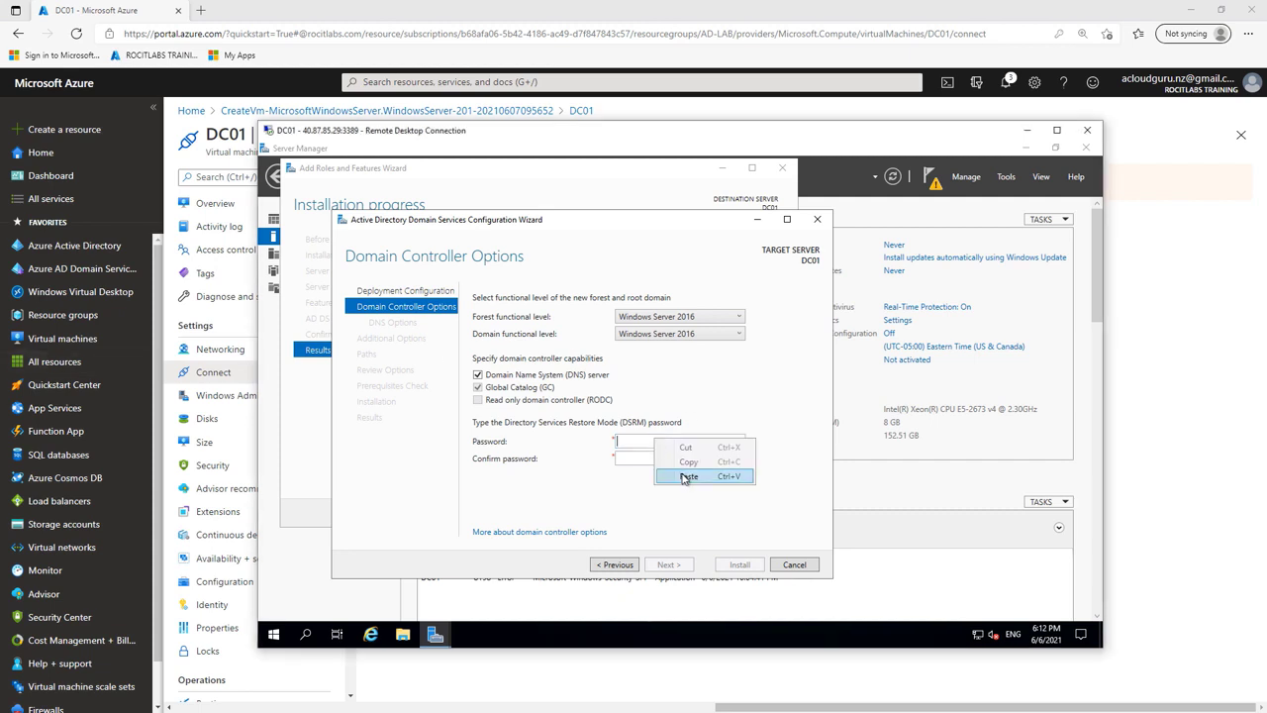
left_click(690, 476)
right_click(652, 456)
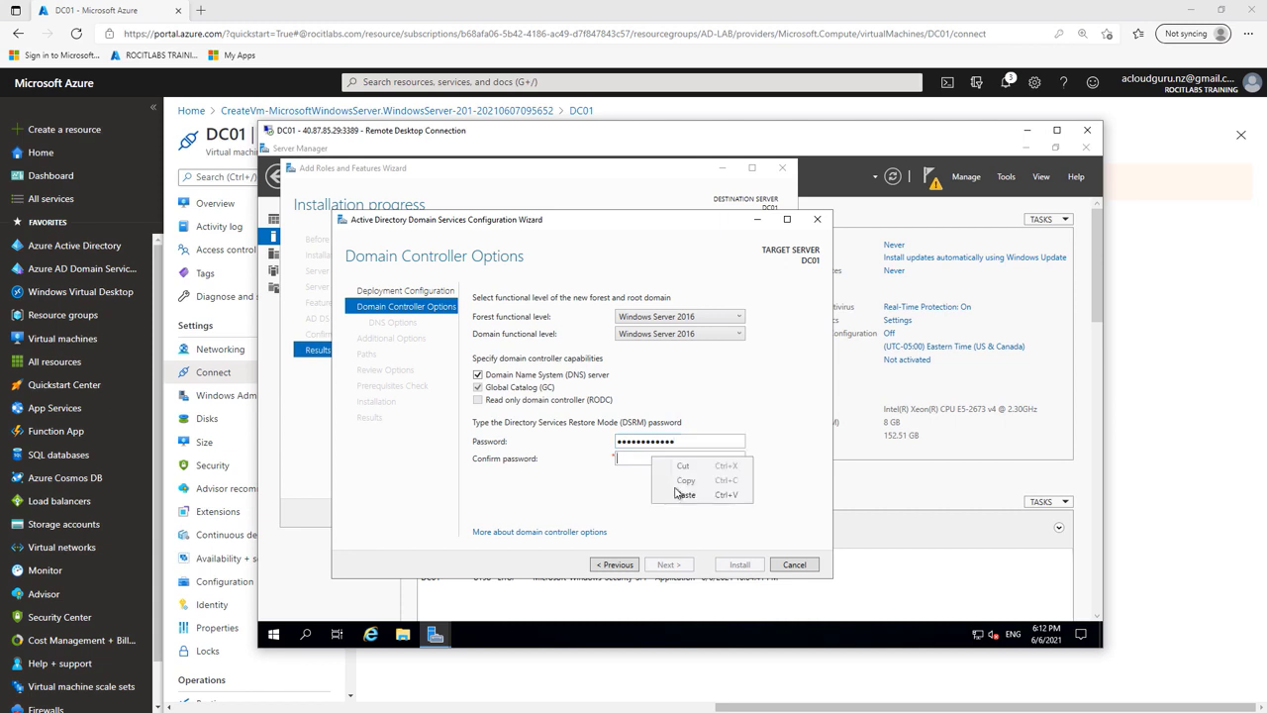
left_click(682, 493)
left_click(667, 564)
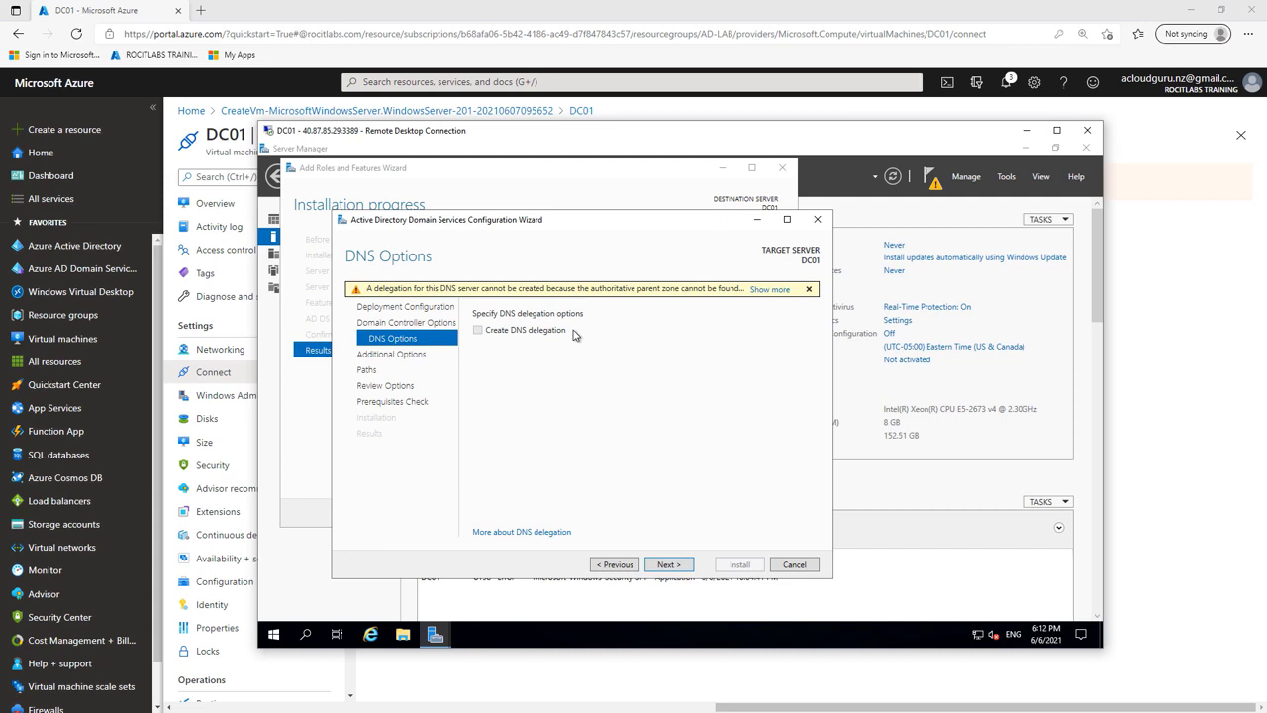
Step: Skip DNS delegation and accept the NetBIOS name MYAZUREGURU
left_click(669, 564)
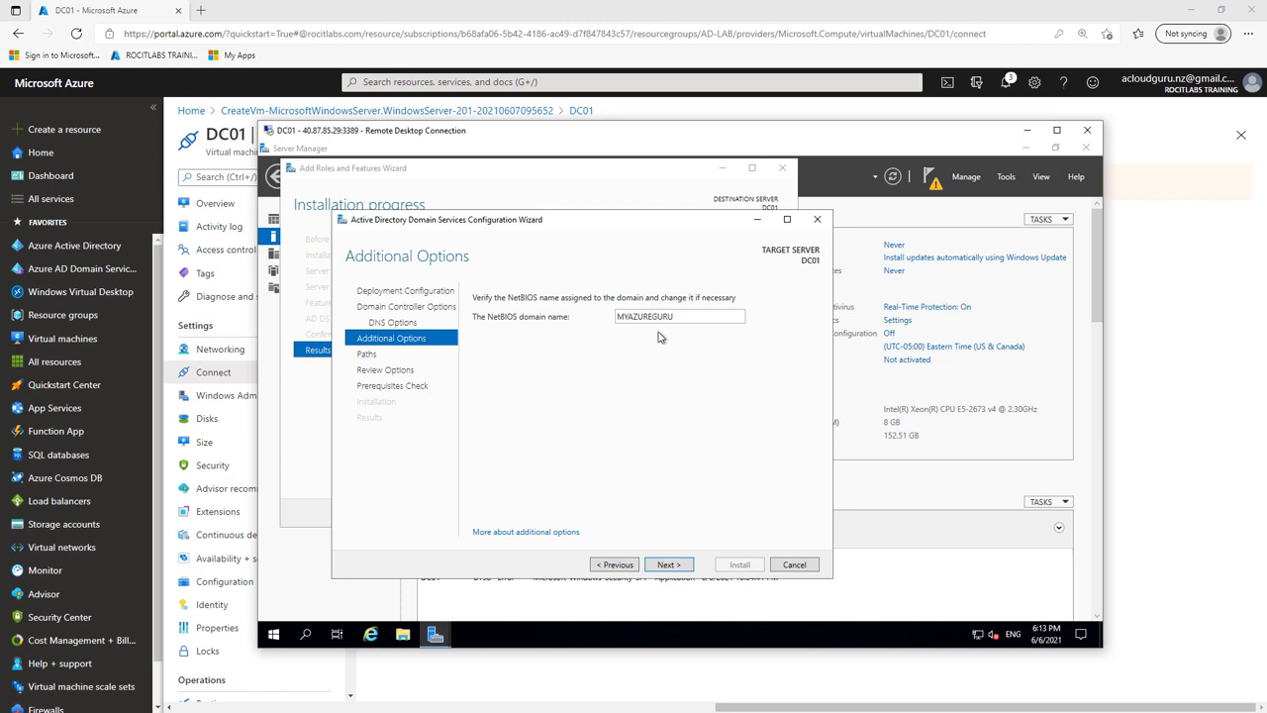
left_click(680, 568)
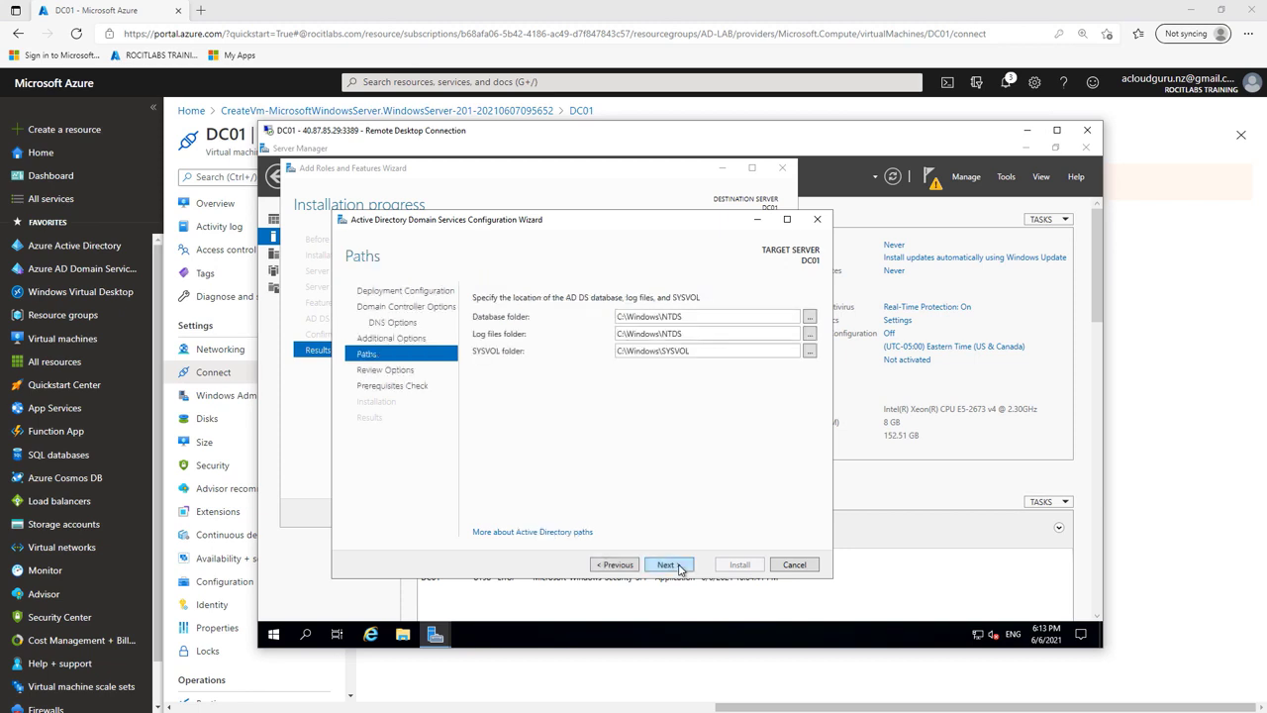
Step: Change the database and log files folder paths to the F: drive (F:\Windows\NTDS)
double_click(620, 317)
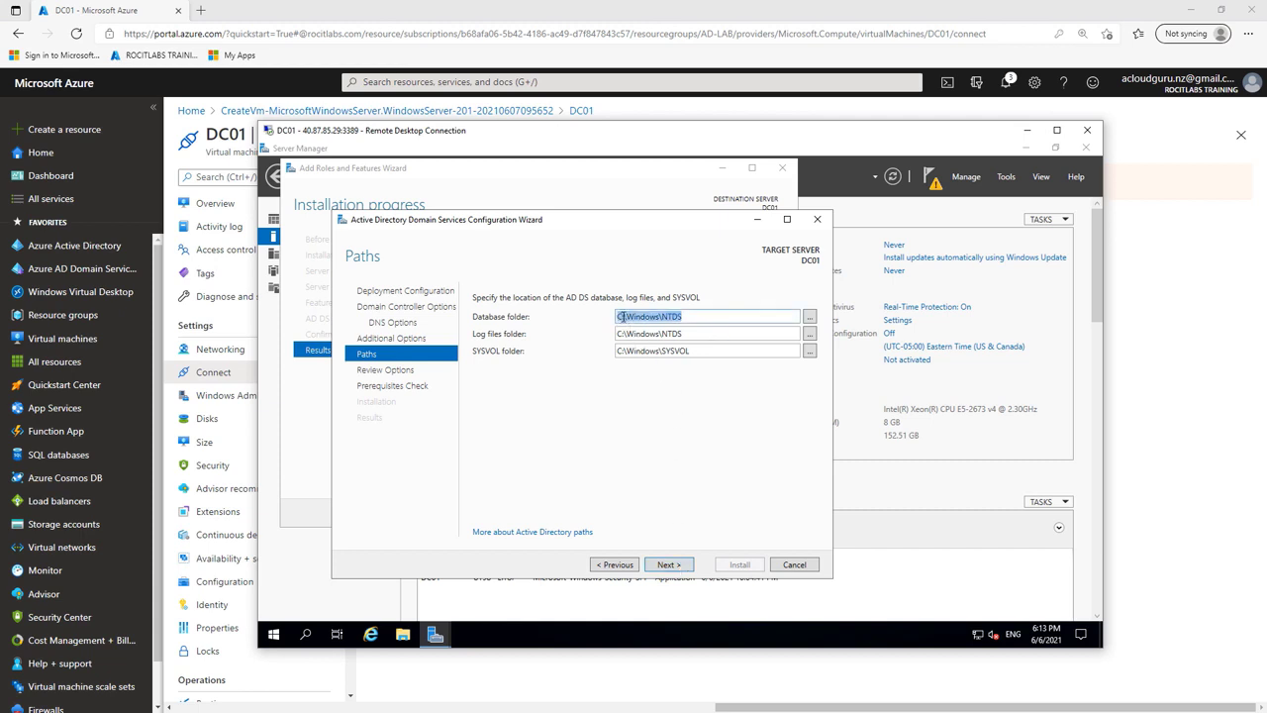
left_click(621, 317)
key("BackSpace")
type("F")
double_click(620, 334)
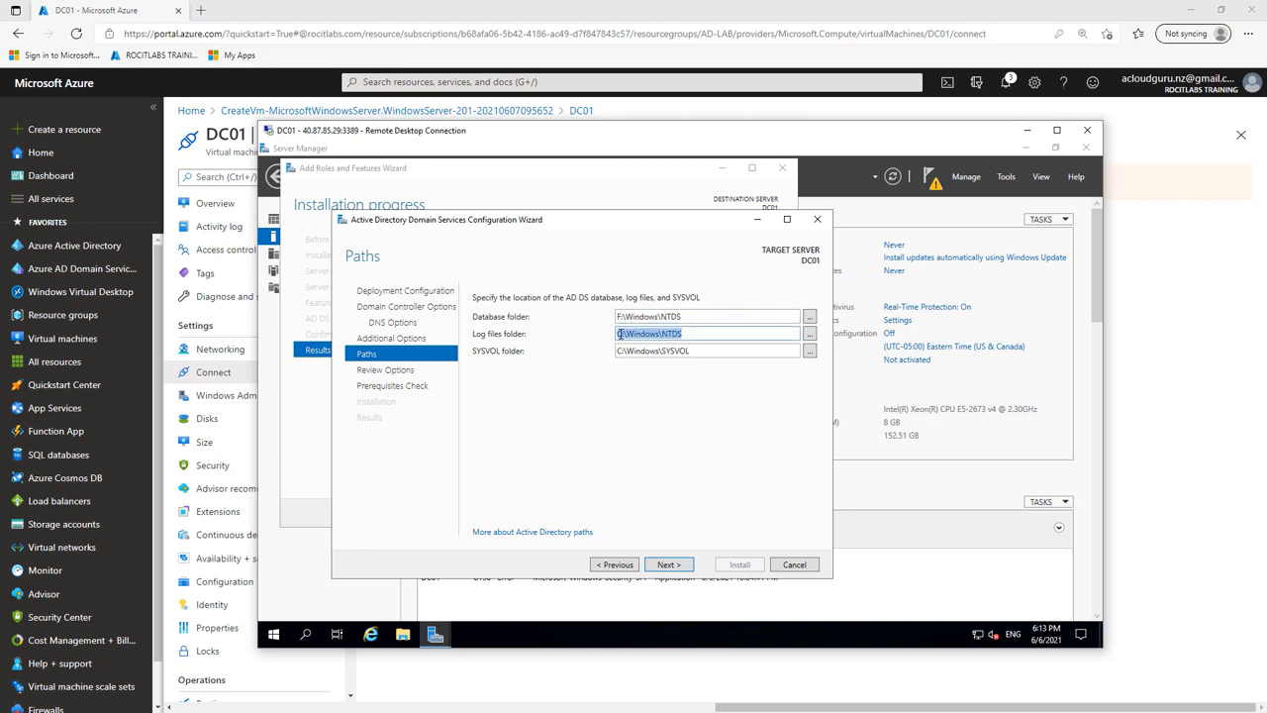
type("F:\\wINDO")
key("BackSpace")
key("BackSpace")
key("BackSpace")
key("BackSpace")
type("in")
type("dow")
type("s\\N")
type("T")
type("DA")
key("BackSpace")
type("S")
Step: Move the SYSVOL folder path to F: and proceed to Review Options
left_click(620, 352)
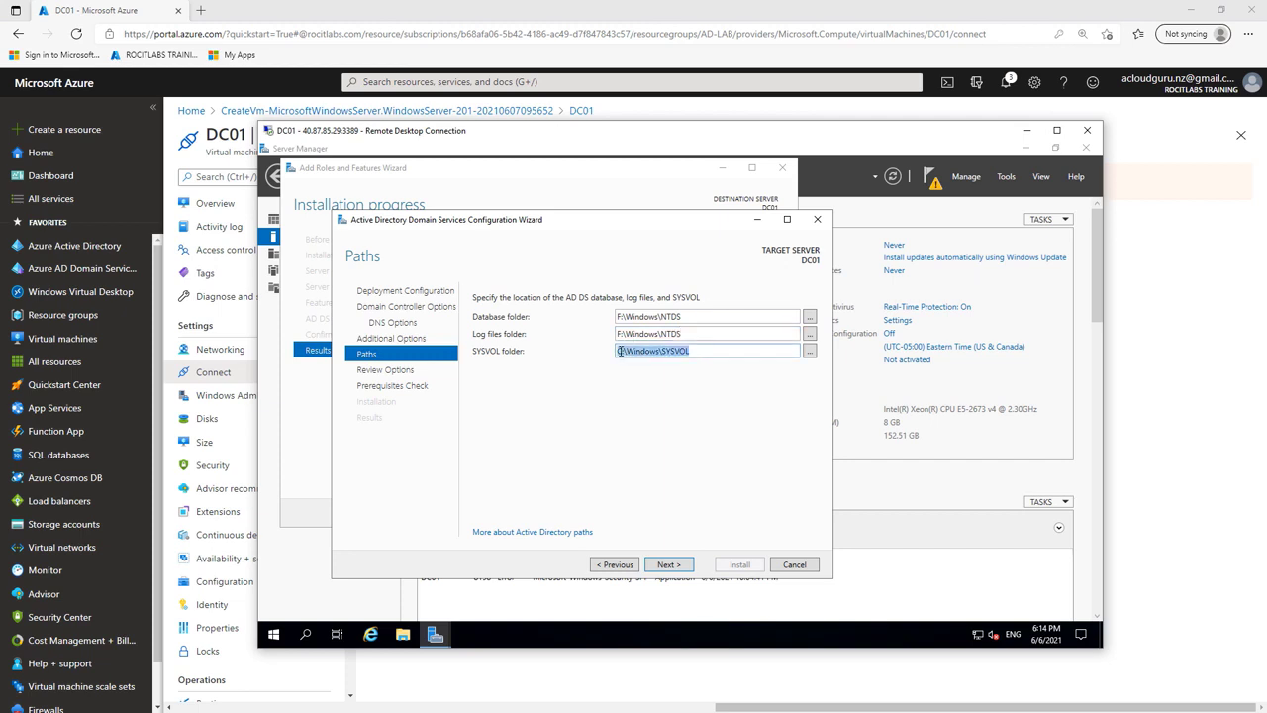
left_click(622, 350)
key("BackSpace")
type("F")
left_click(679, 566)
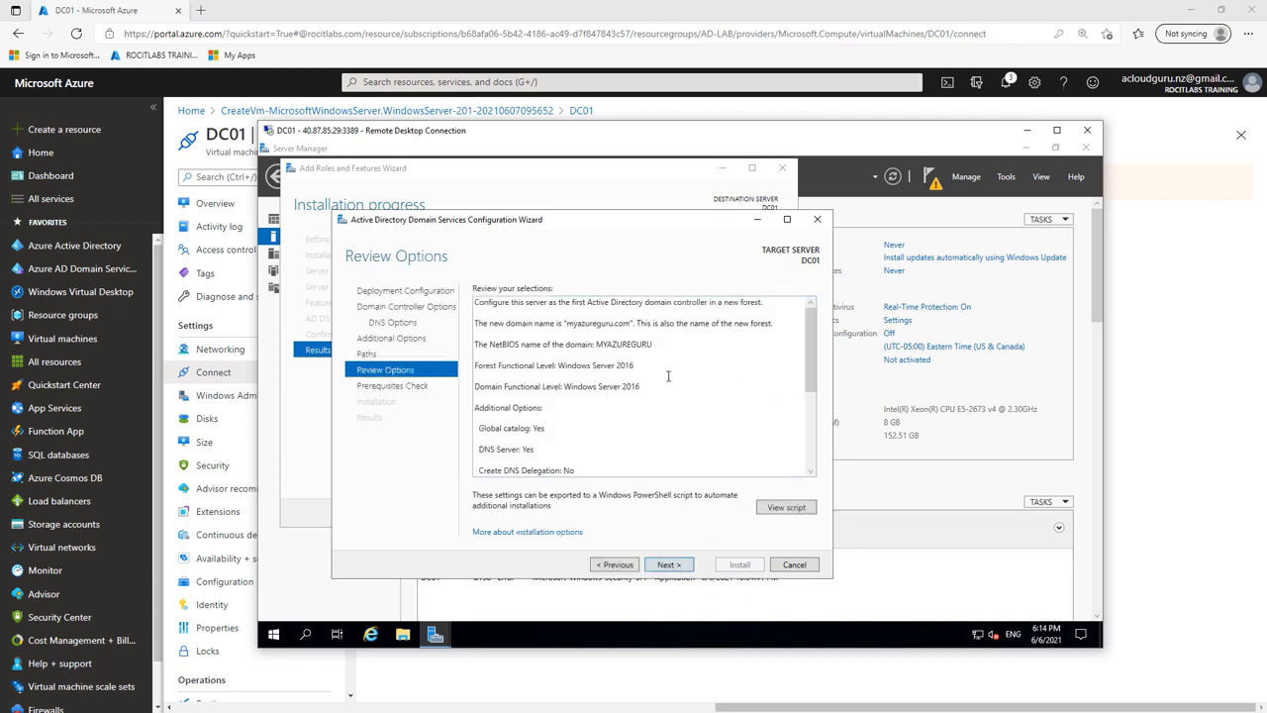
Step: Run the AD DS prerequisites check and verify it passes with only DNS delegation and static-IP warnings
left_click(669, 565)
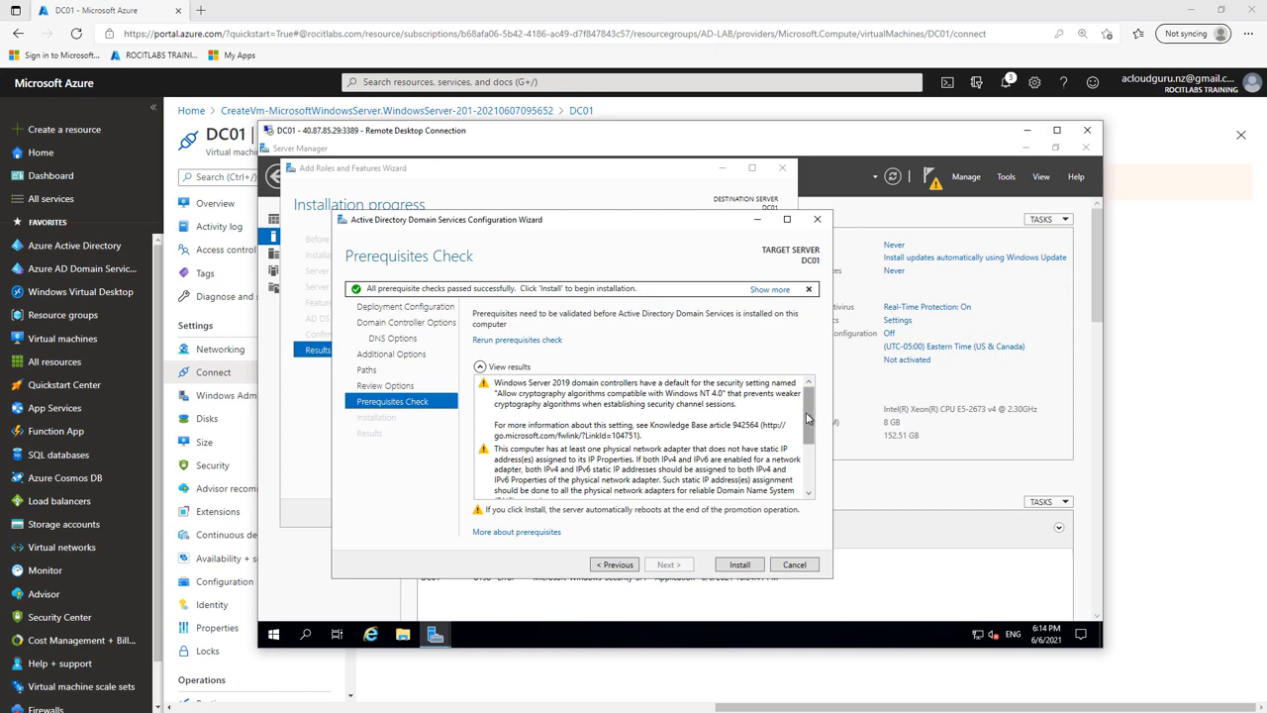
left_click_drag(807, 436, 812, 487)
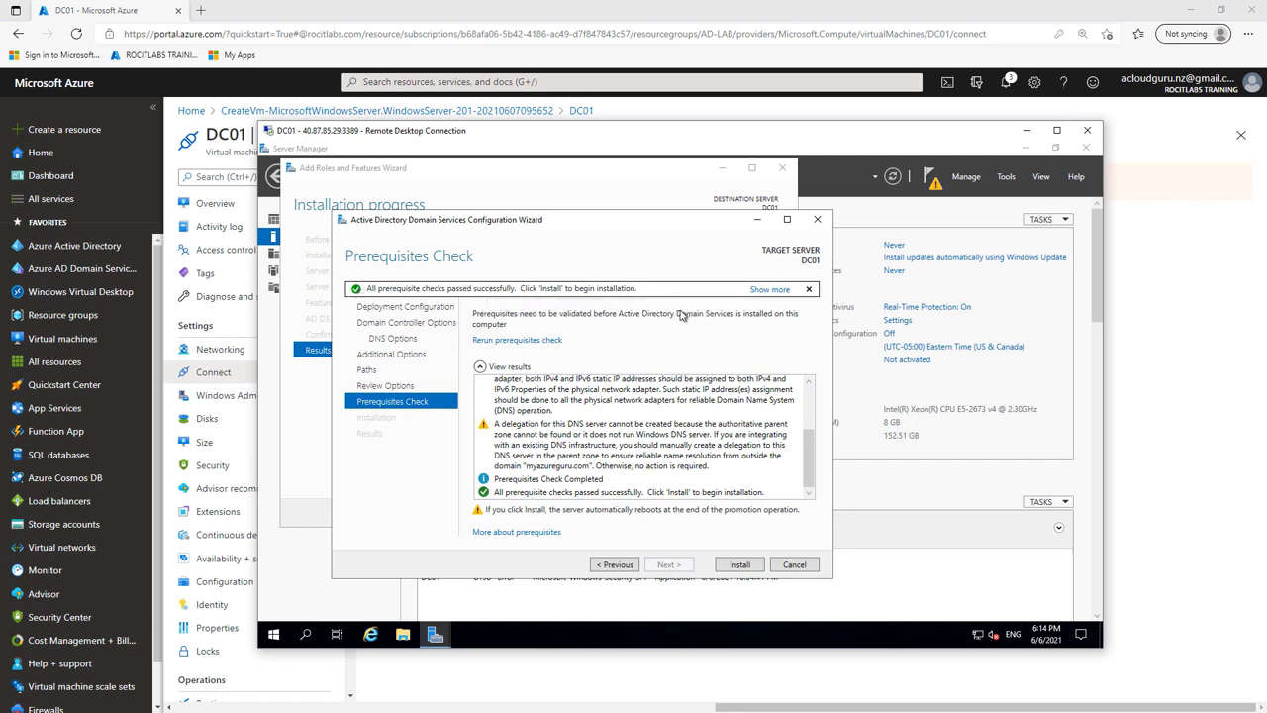
Step: Launch the installation that promotes DC01 to a domain controller for myazureguru.com
left_click(740, 564)
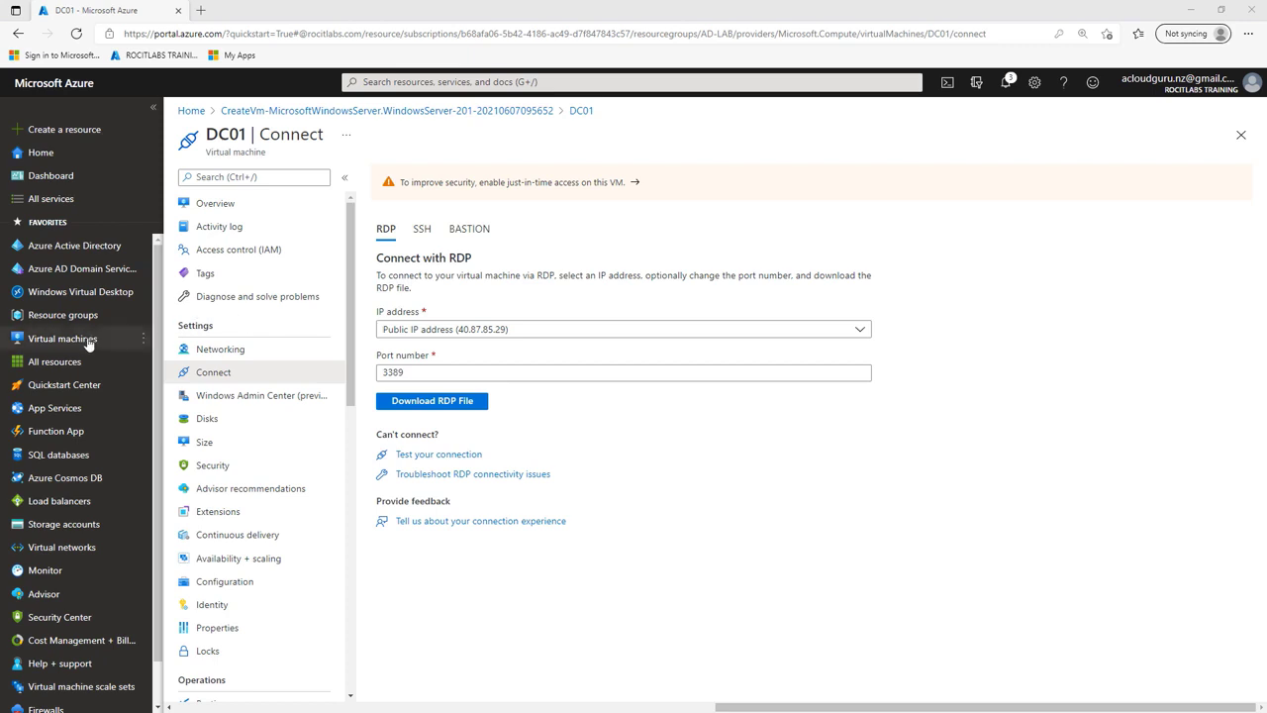
Step: Start a new virtual machine named DC02 in the AD-LAB resource group
mouse_move(88, 341)
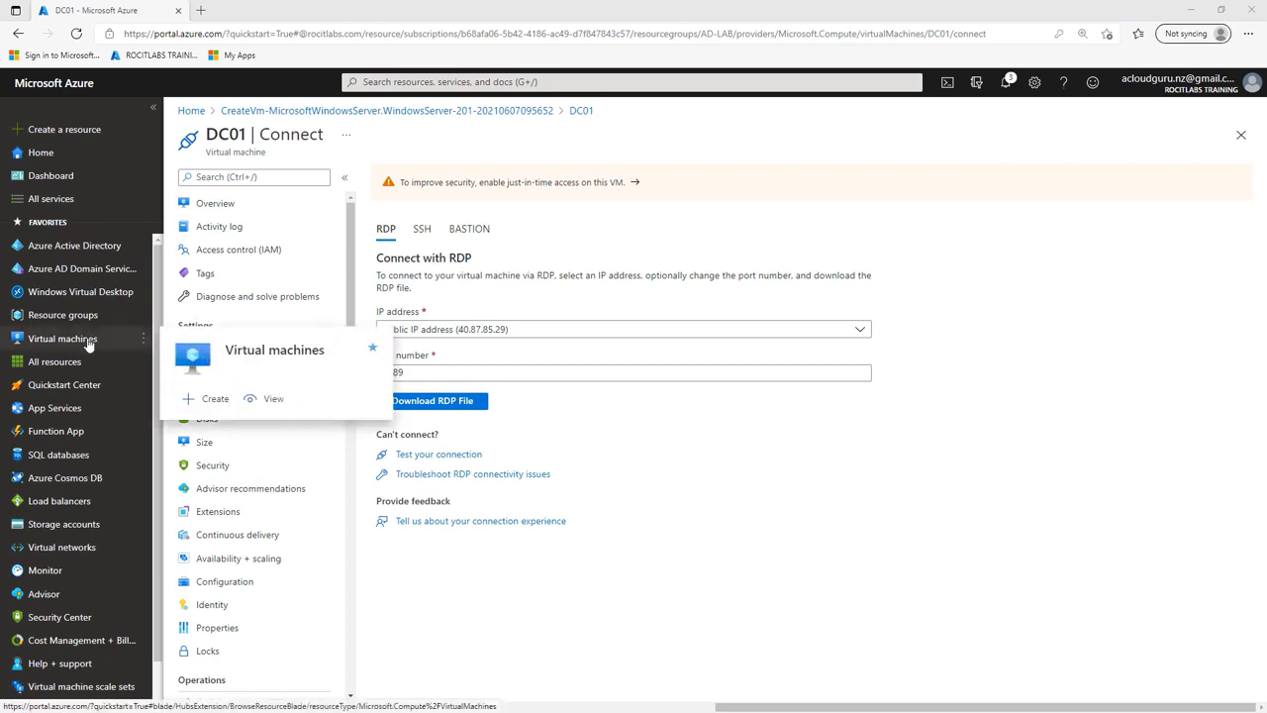
left_click(87, 340)
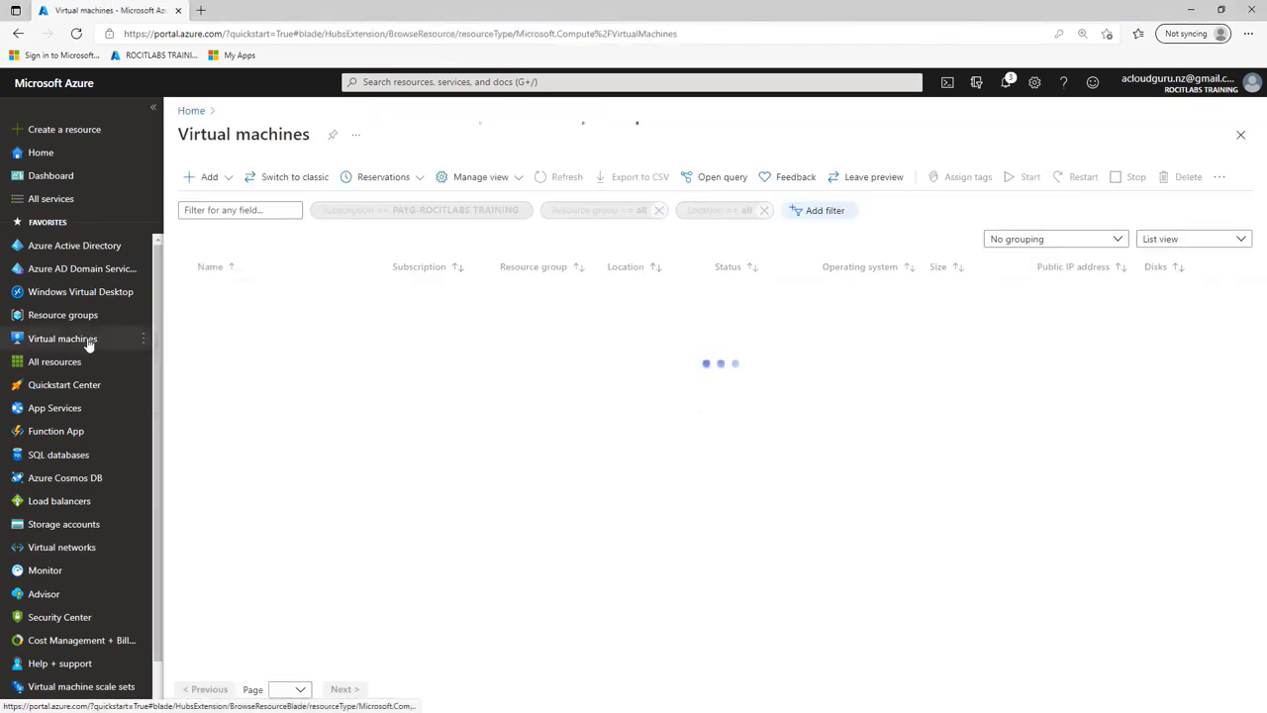
left_click(209, 178)
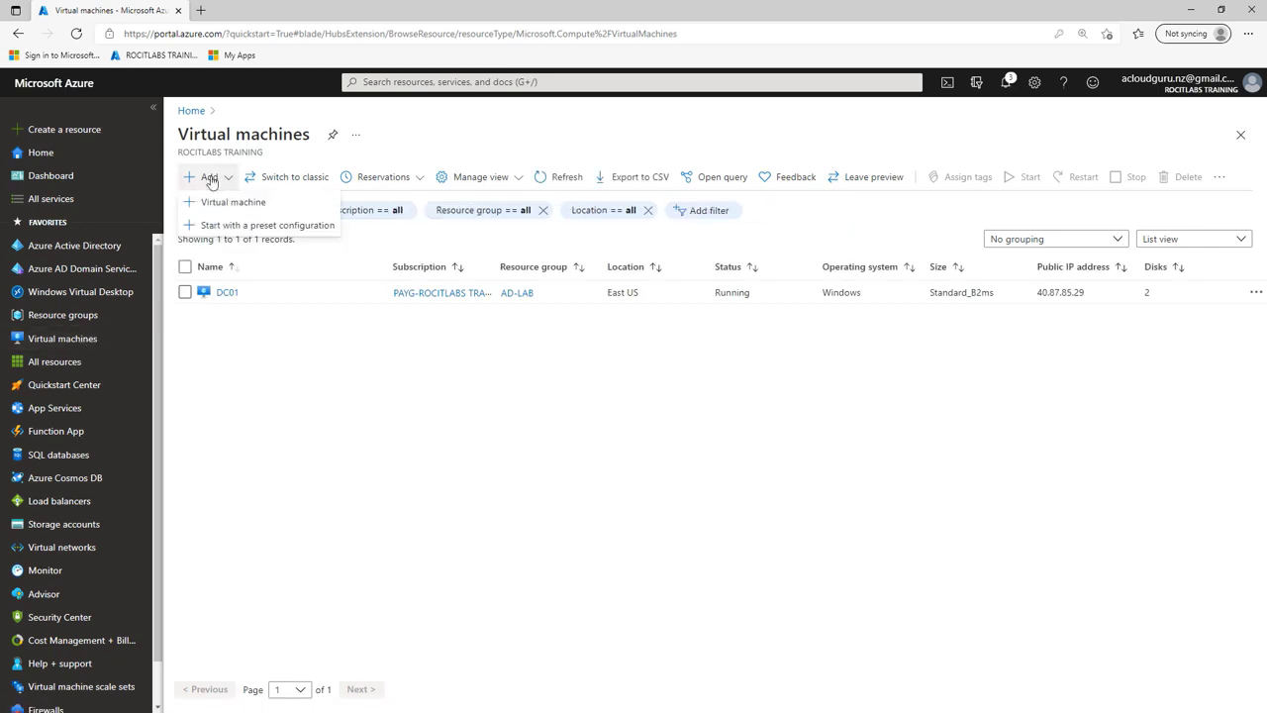
left_click(227, 201)
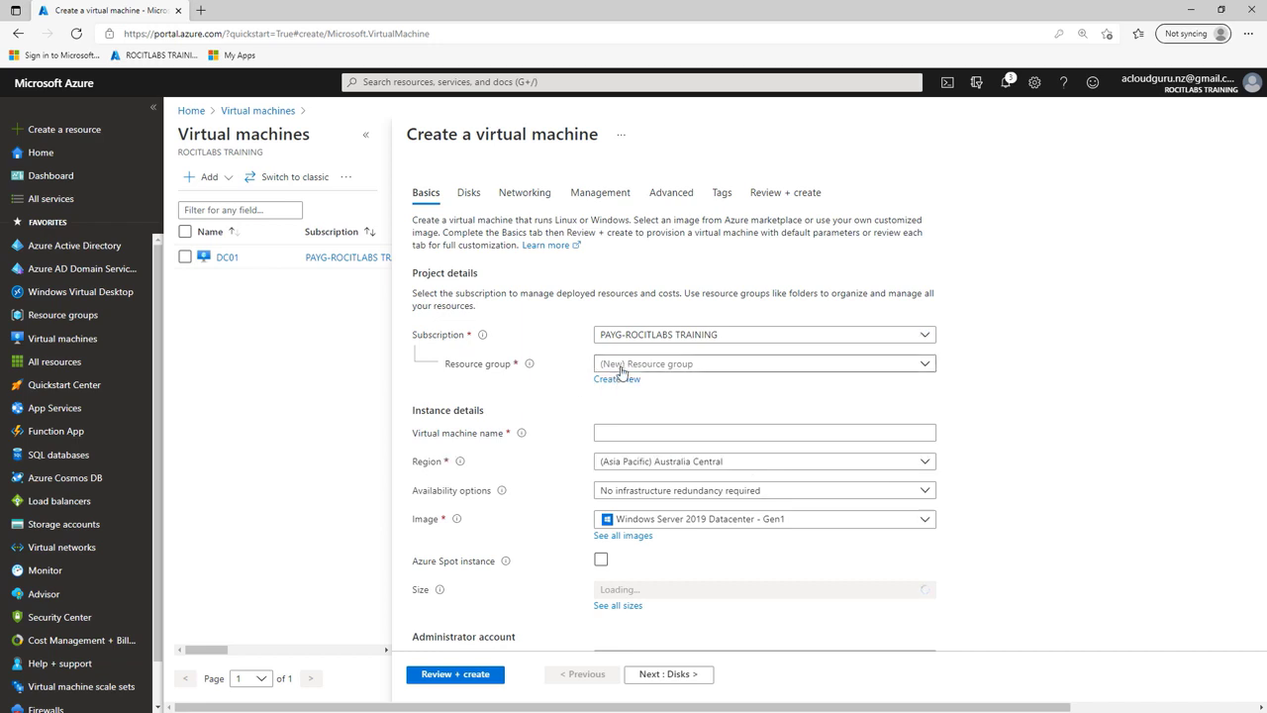
left_click(622, 369)
left_click(620, 414)
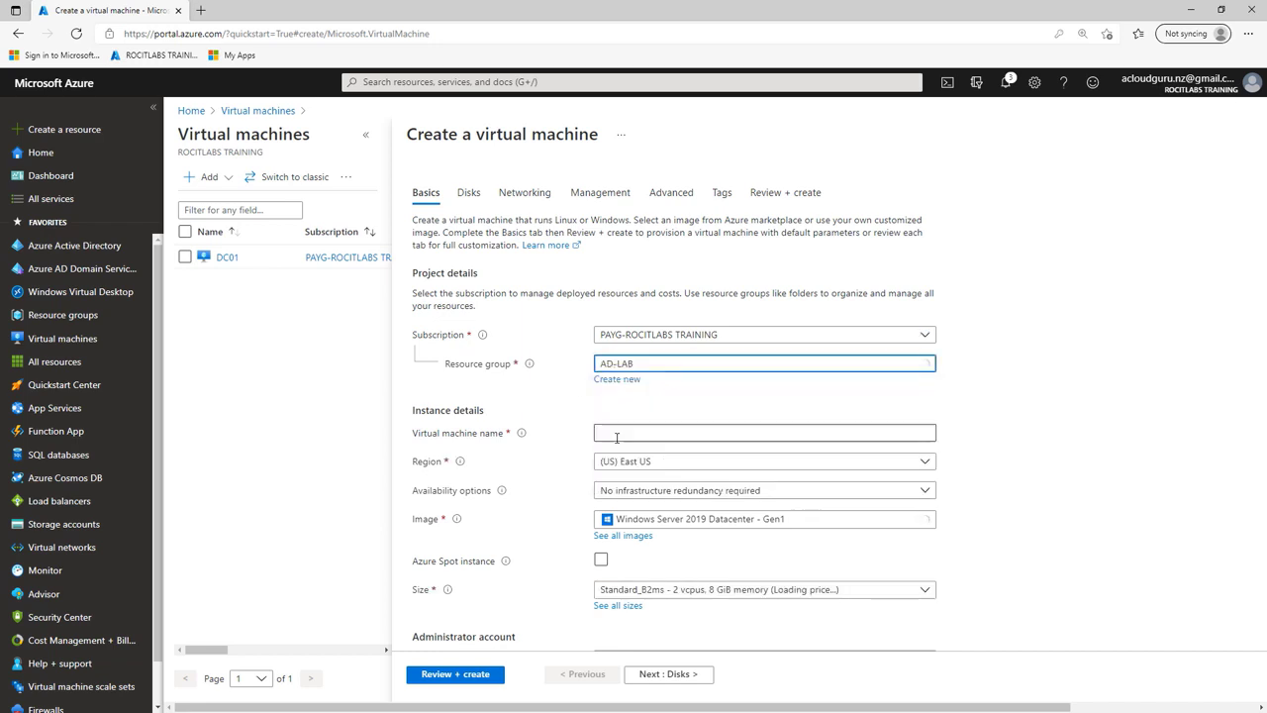
left_click(617, 436)
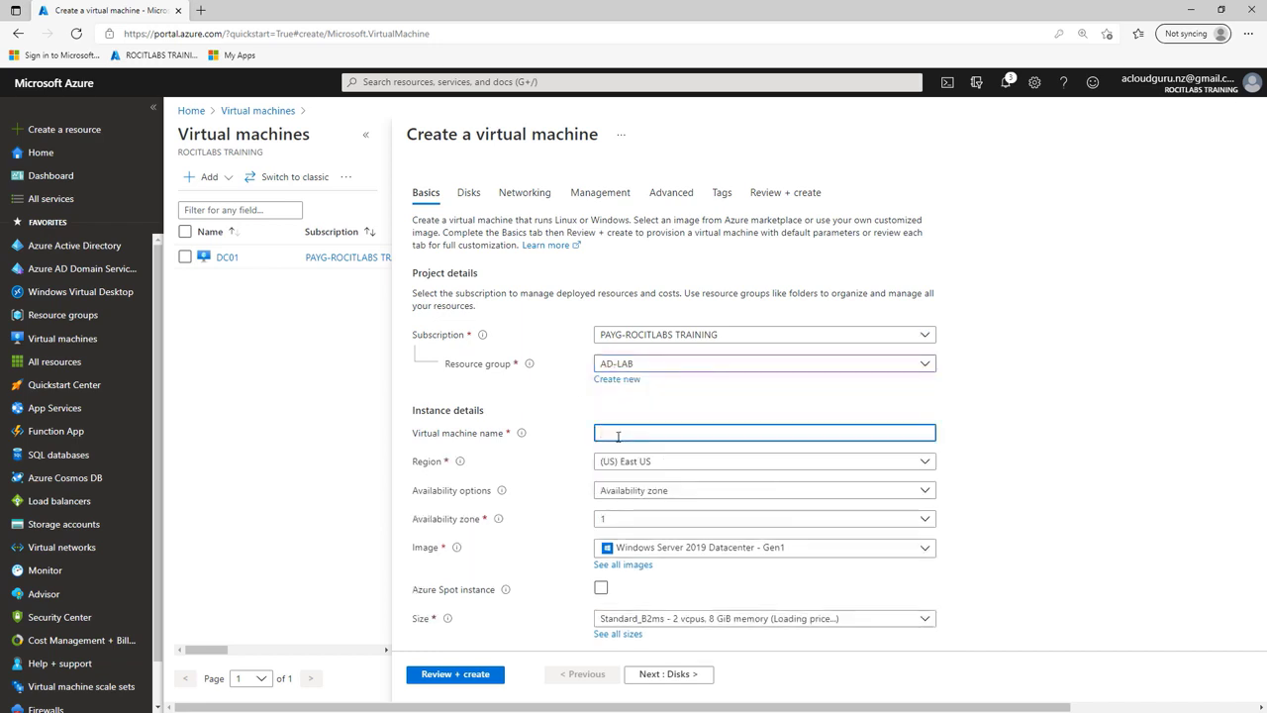
type("DC02")
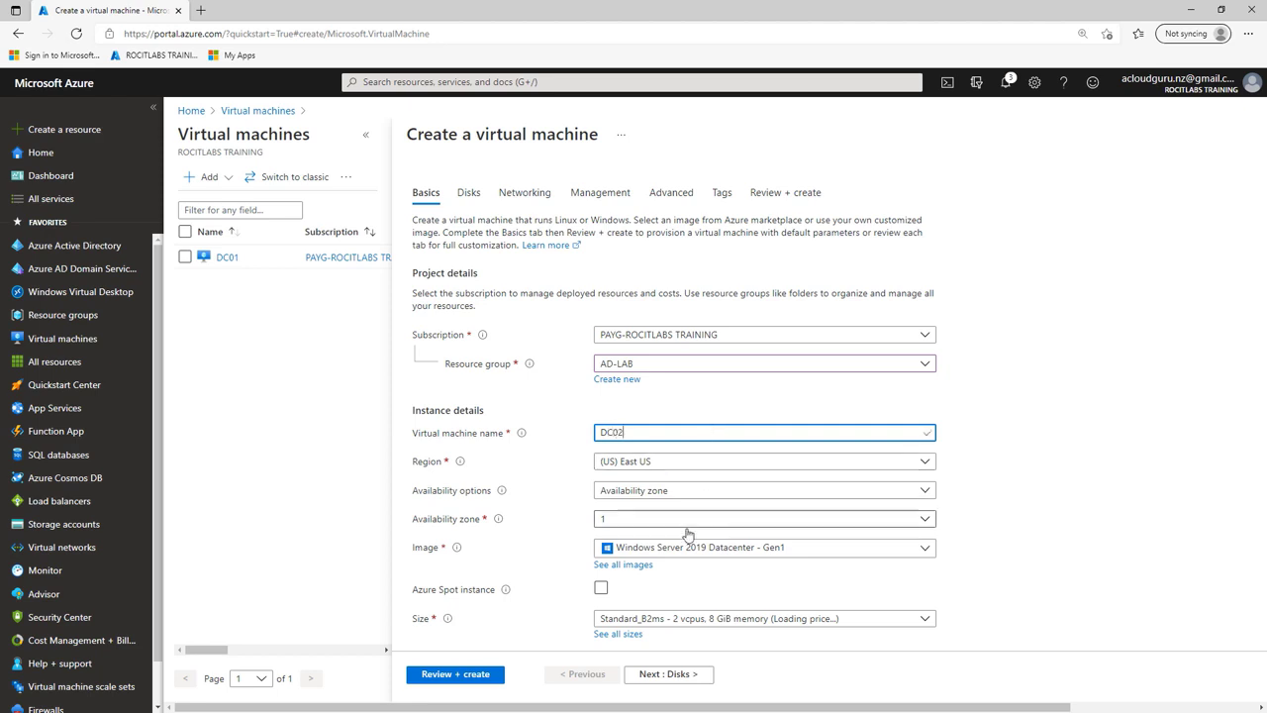
Step: Place DC02 in the availability set ADAvailSet
left_click(681, 492)
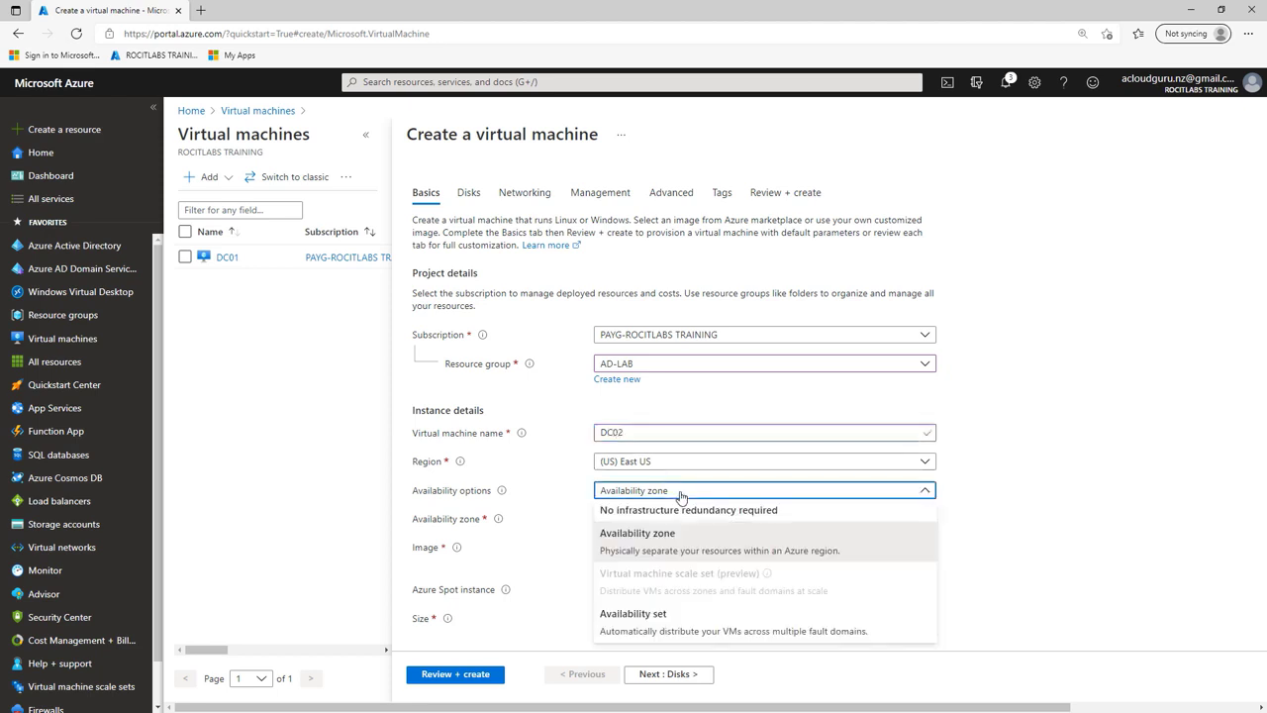
left_click(658, 688)
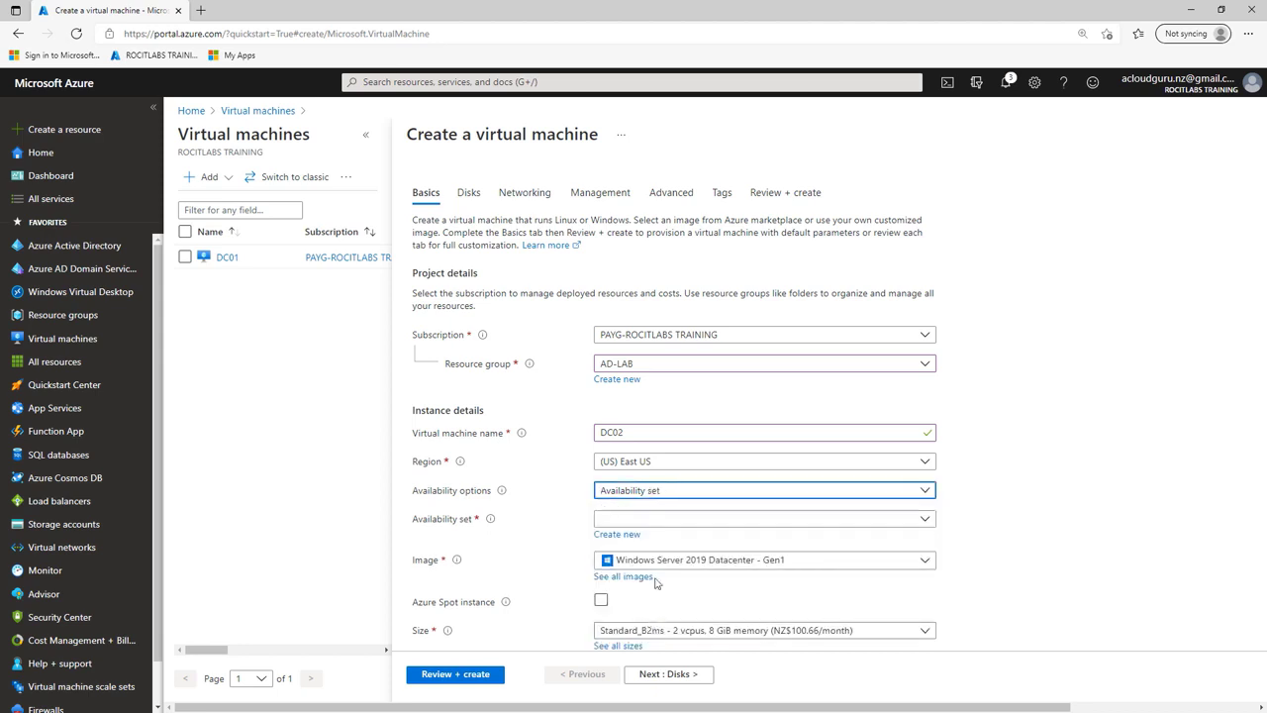
left_click(653, 525)
left_click(636, 540)
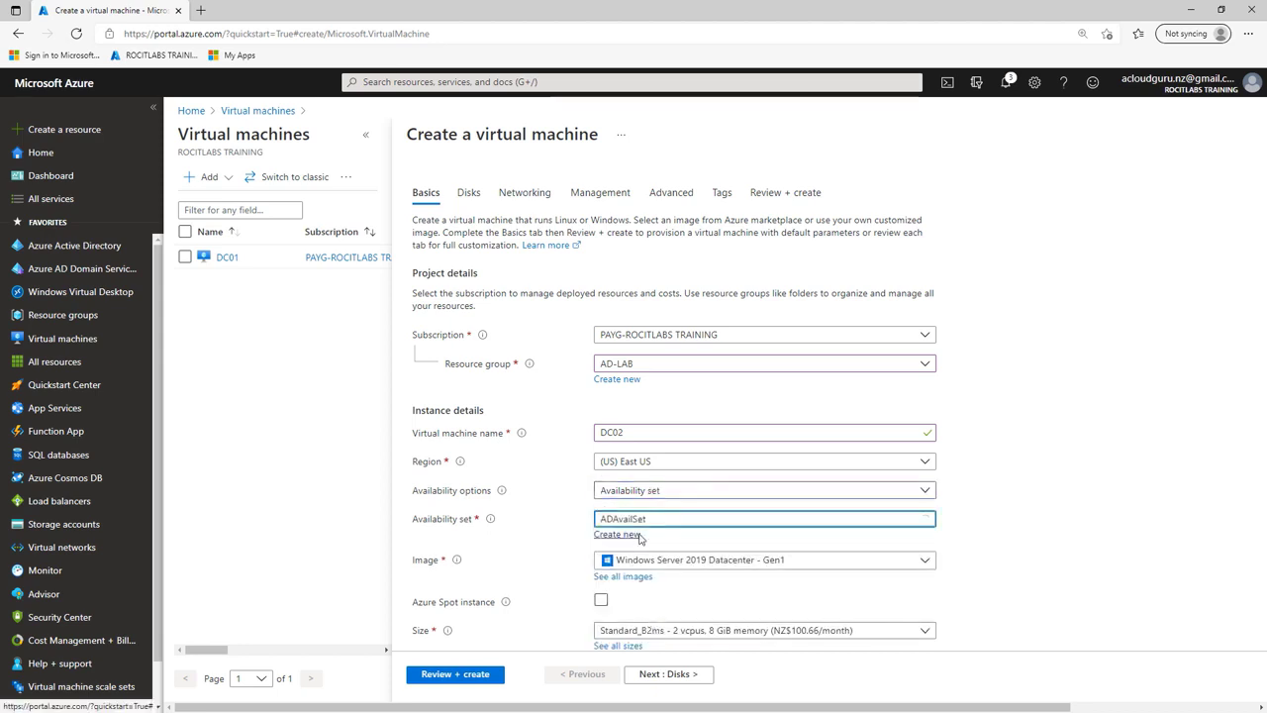
Step: Paste the administrator username, password and confirmation, then continue to the Disks step
scroll(836, 513, "down", 2)
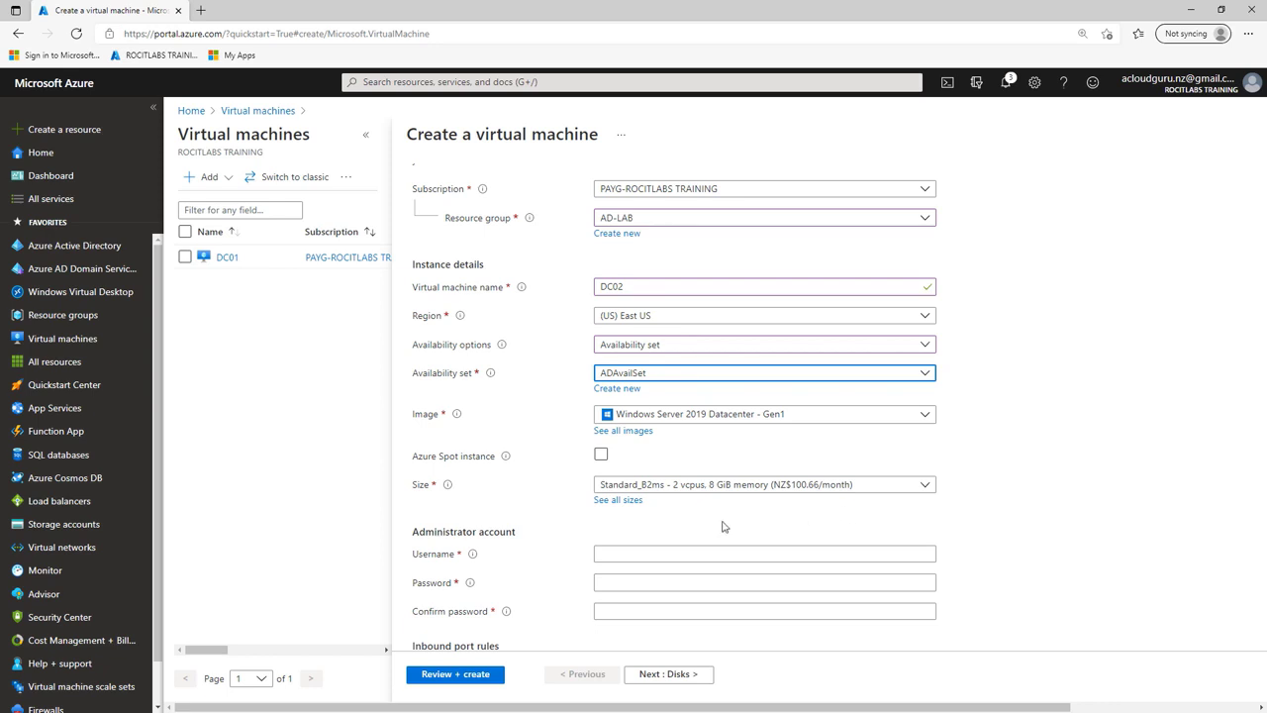
right_click(655, 553)
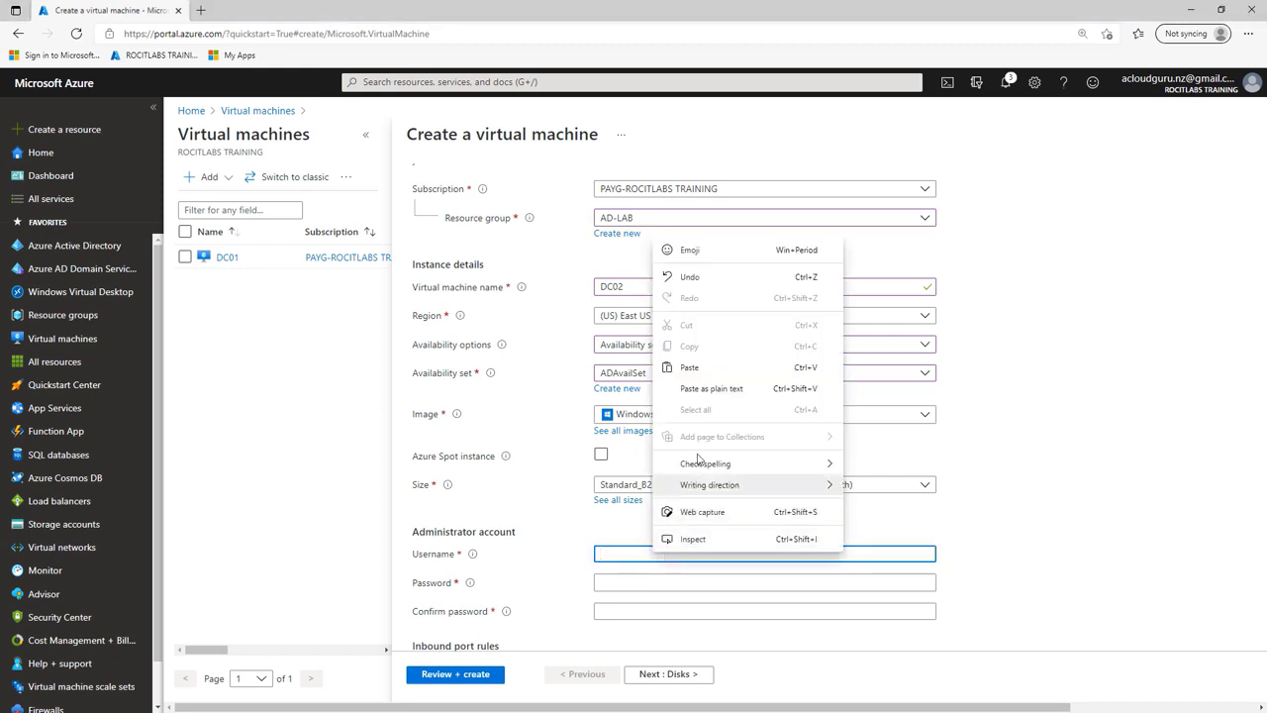
left_click(690, 369)
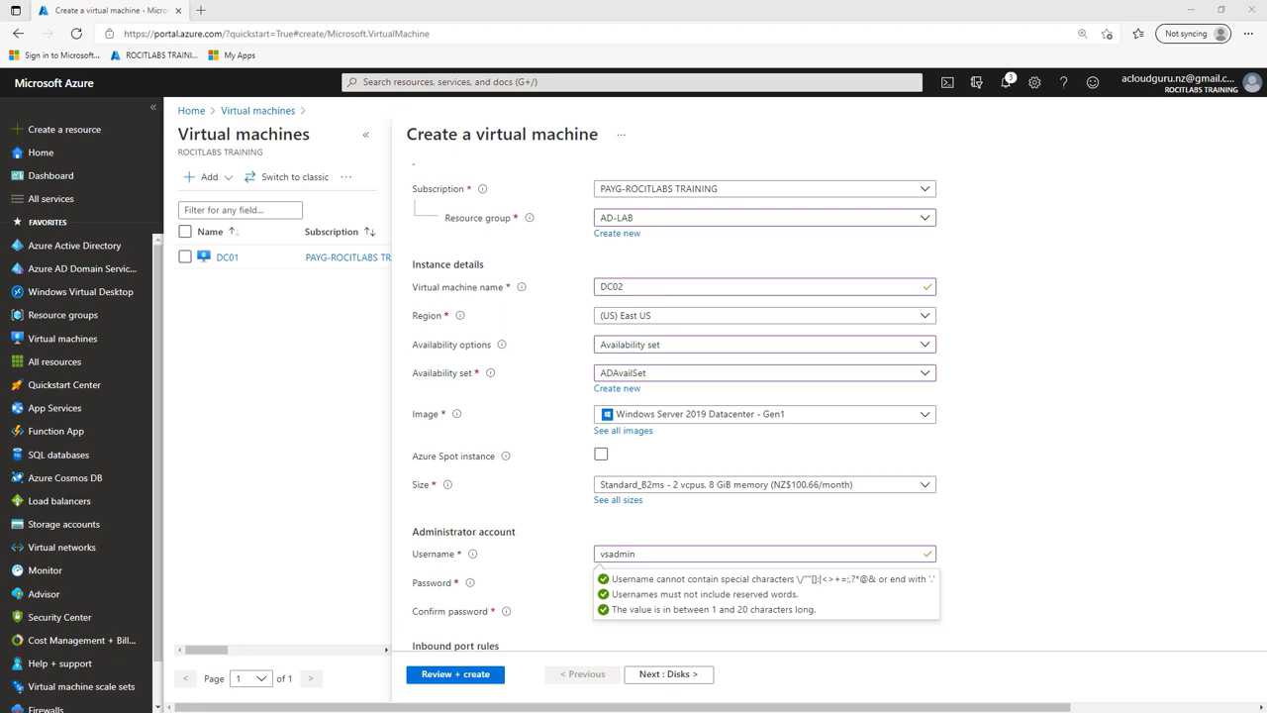
left_click(1029, 577)
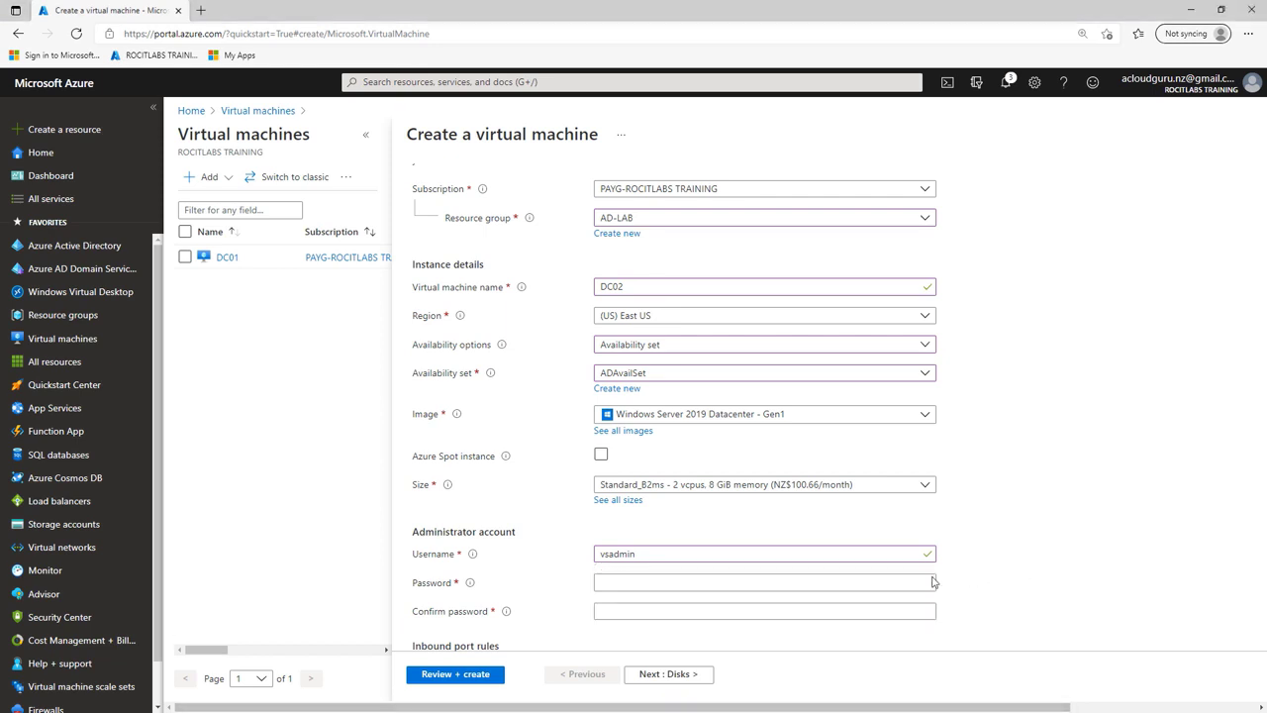
left_click(703, 584)
right_click(703, 584)
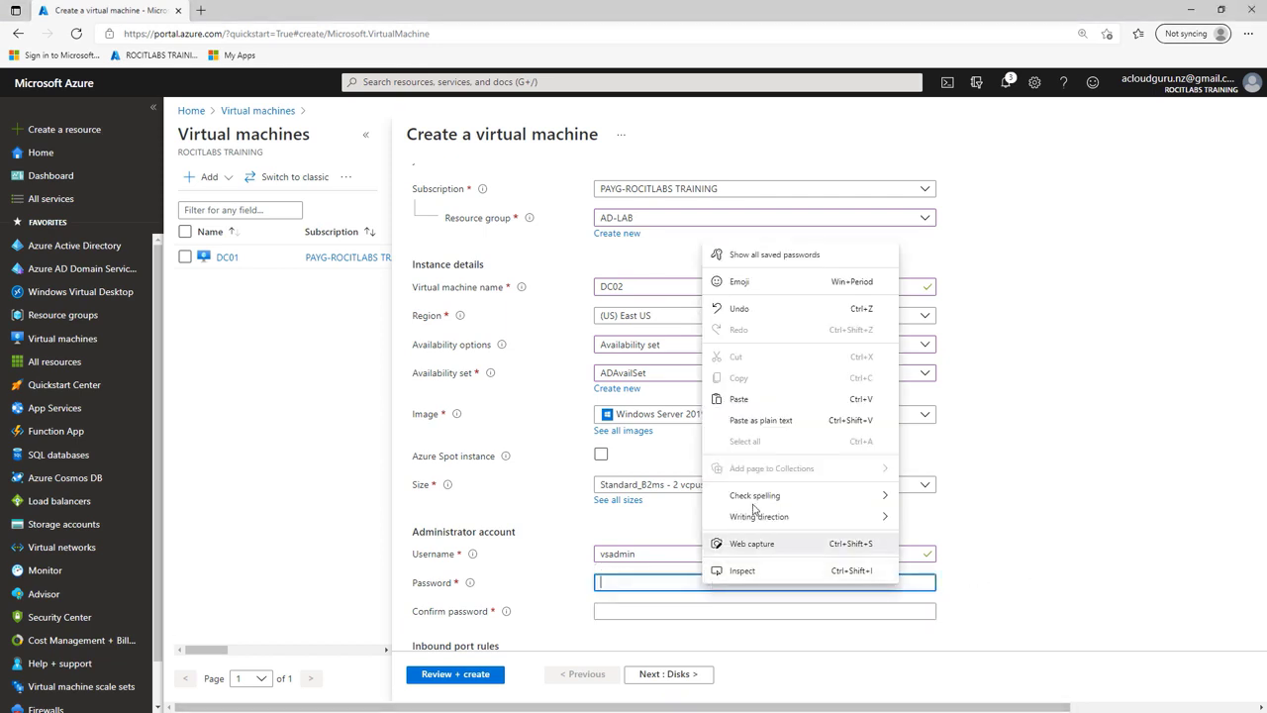
left_click(748, 398)
left_click(642, 611)
right_click(642, 611)
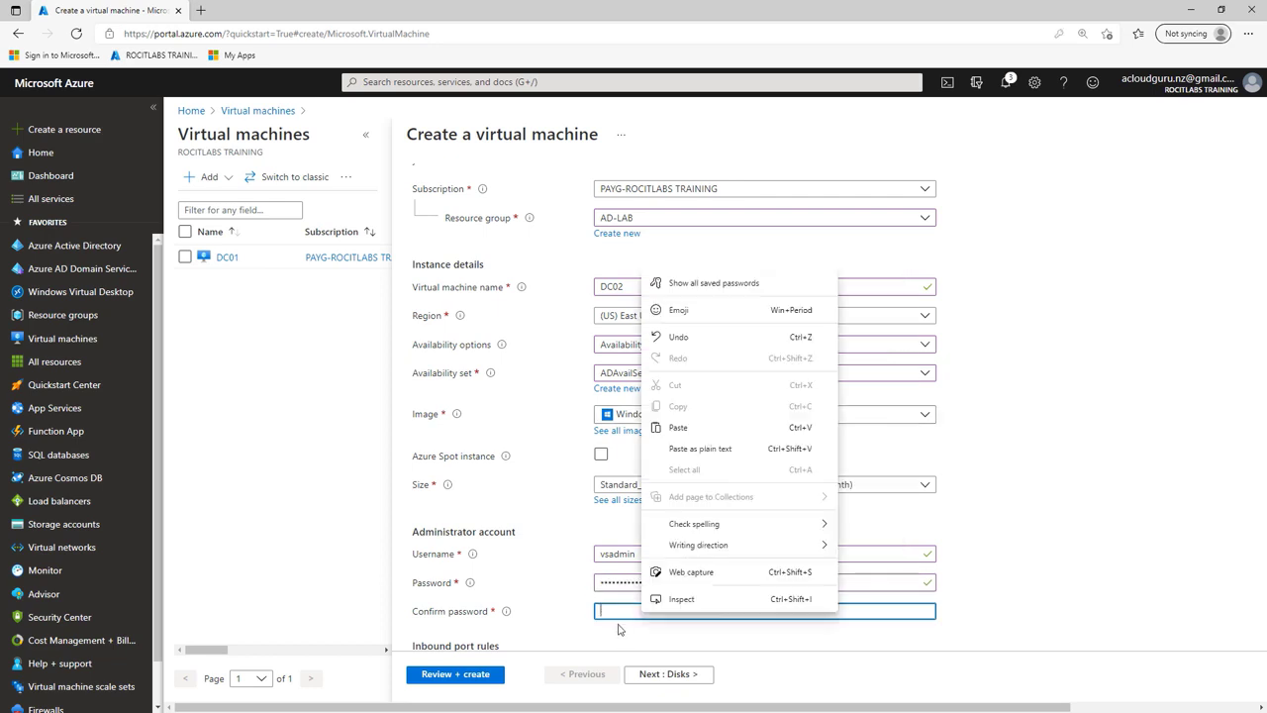
left_click(682, 429)
scroll(868, 560, "down", 3)
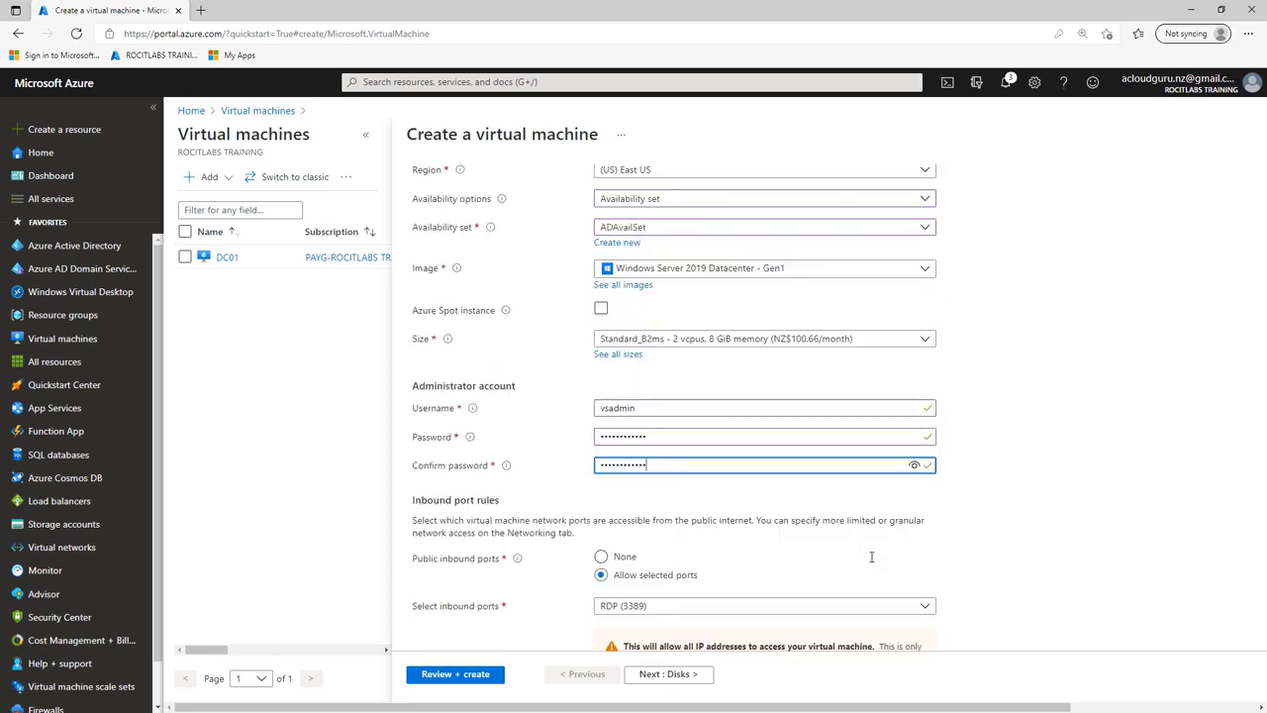
left_click(681, 675)
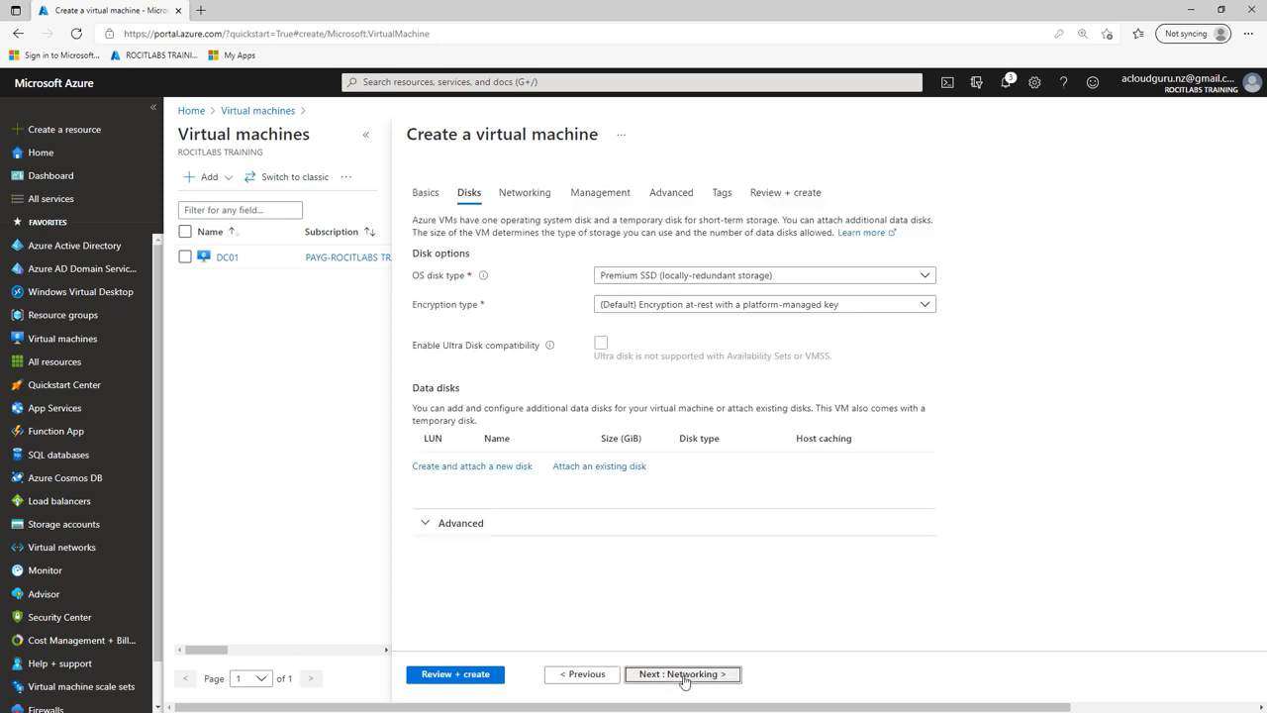
Step: Use Standard HDD for the OS disk and attach a new 10 GiB Standard HDD data disk
left_click(721, 277)
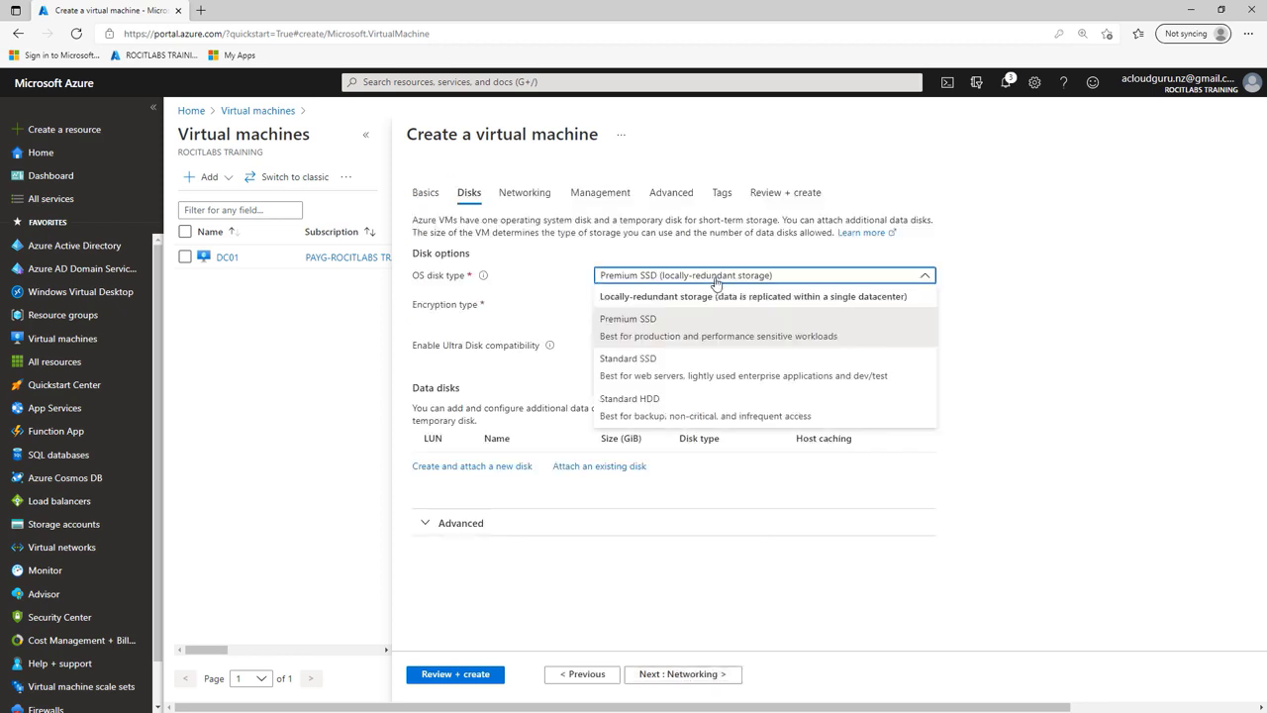
left_click(639, 408)
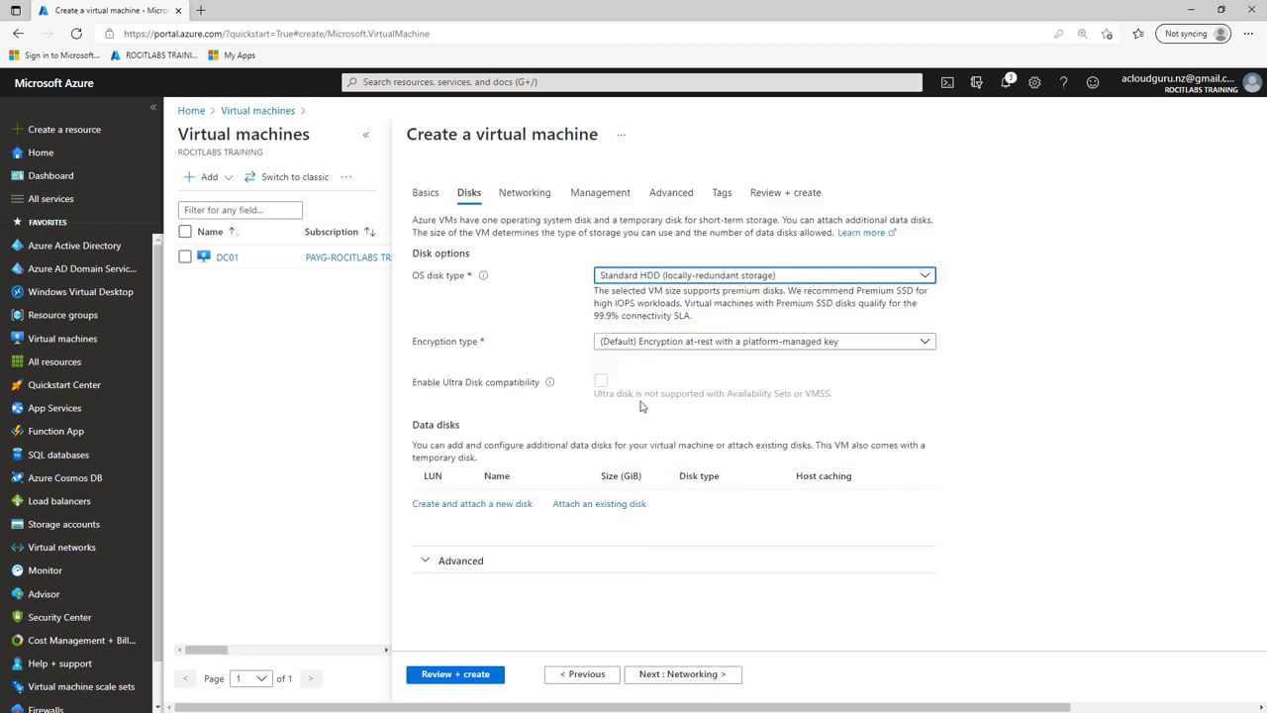
left_click(487, 505)
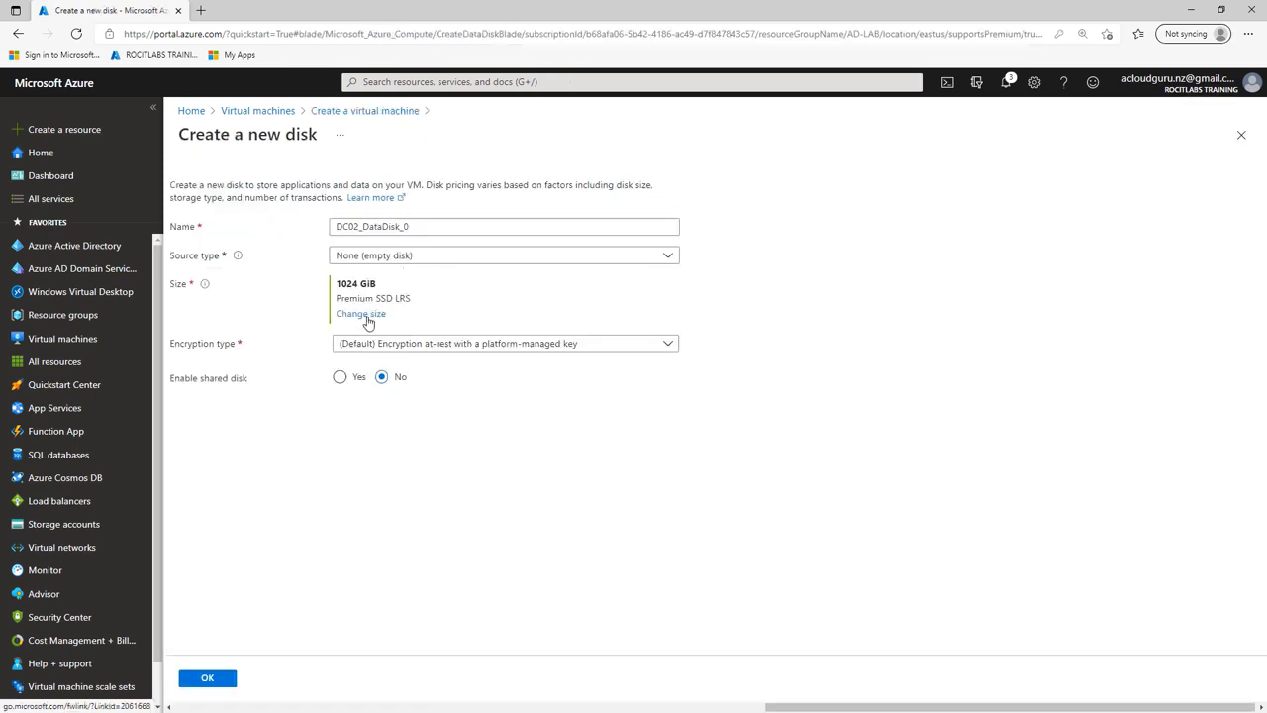
left_click(363, 315)
left_click(336, 231)
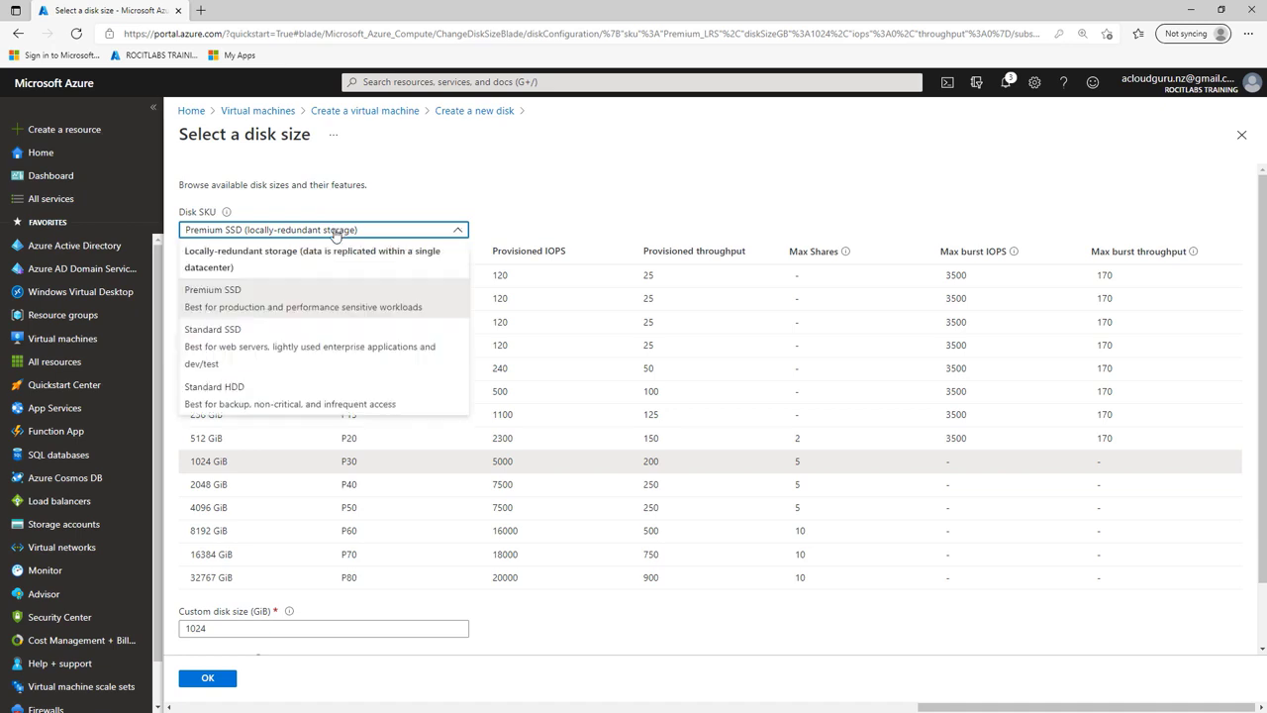
left_click(270, 396)
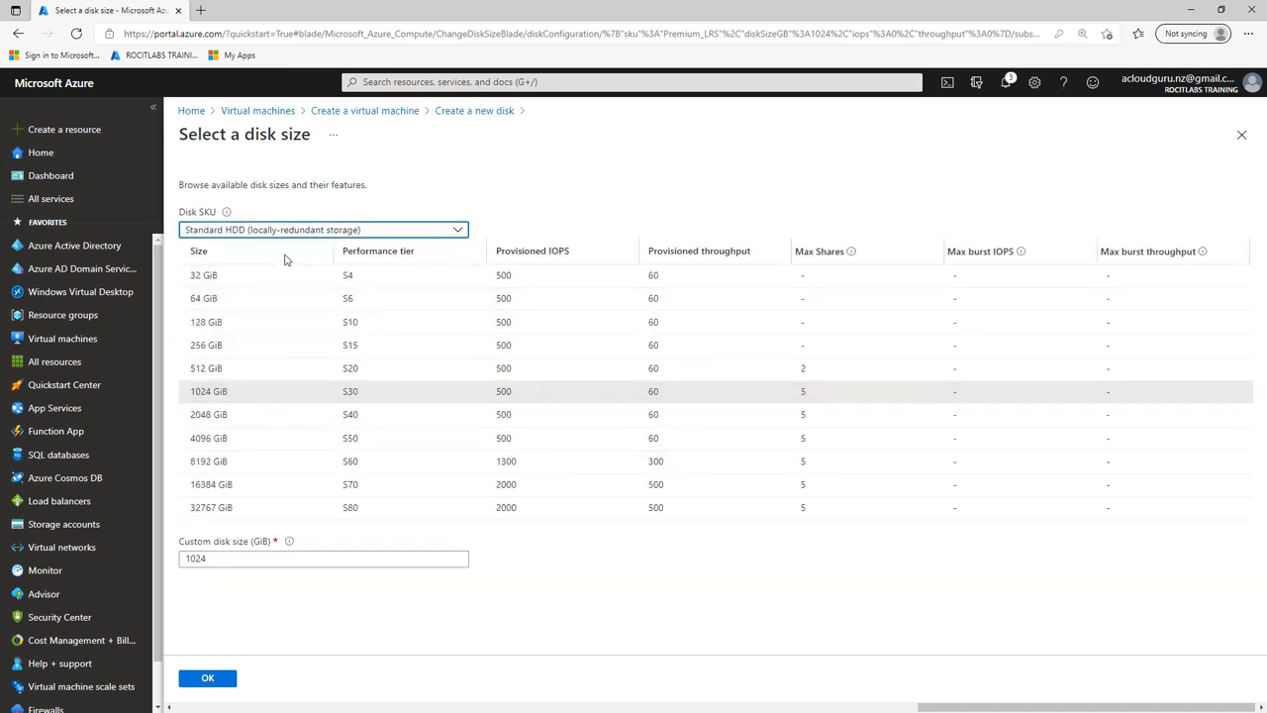
double_click(212, 561)
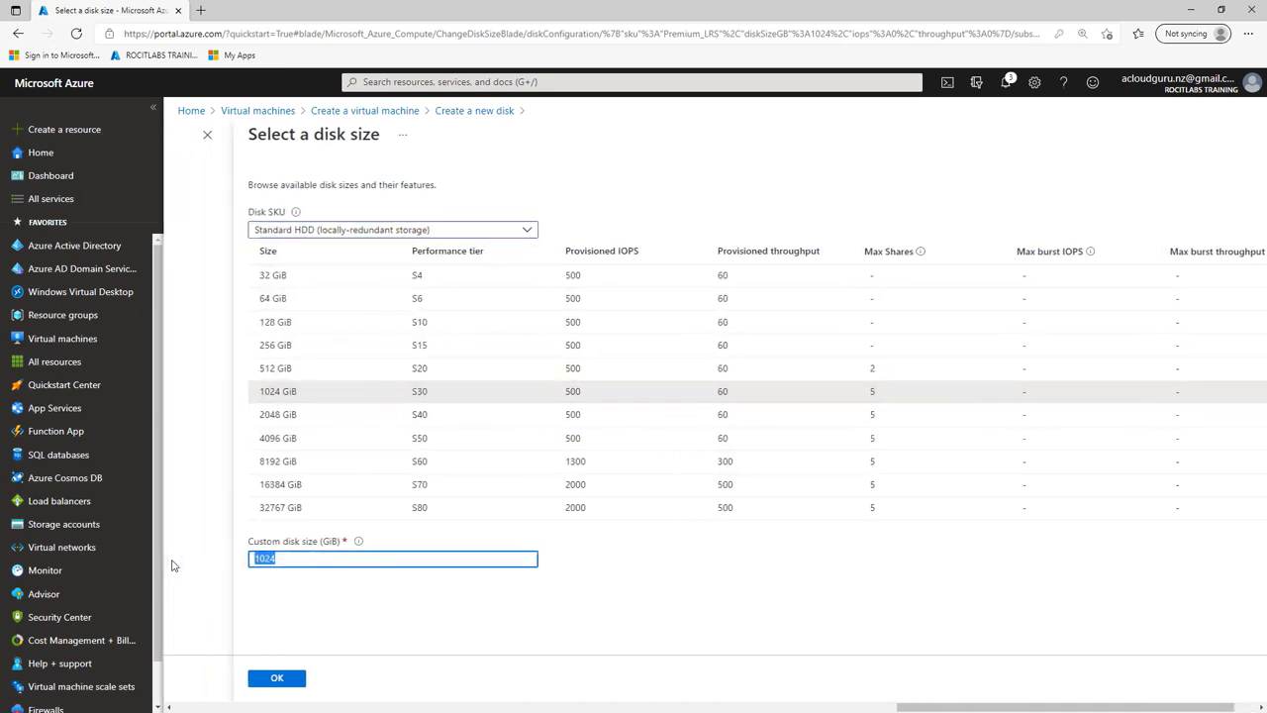
type("10")
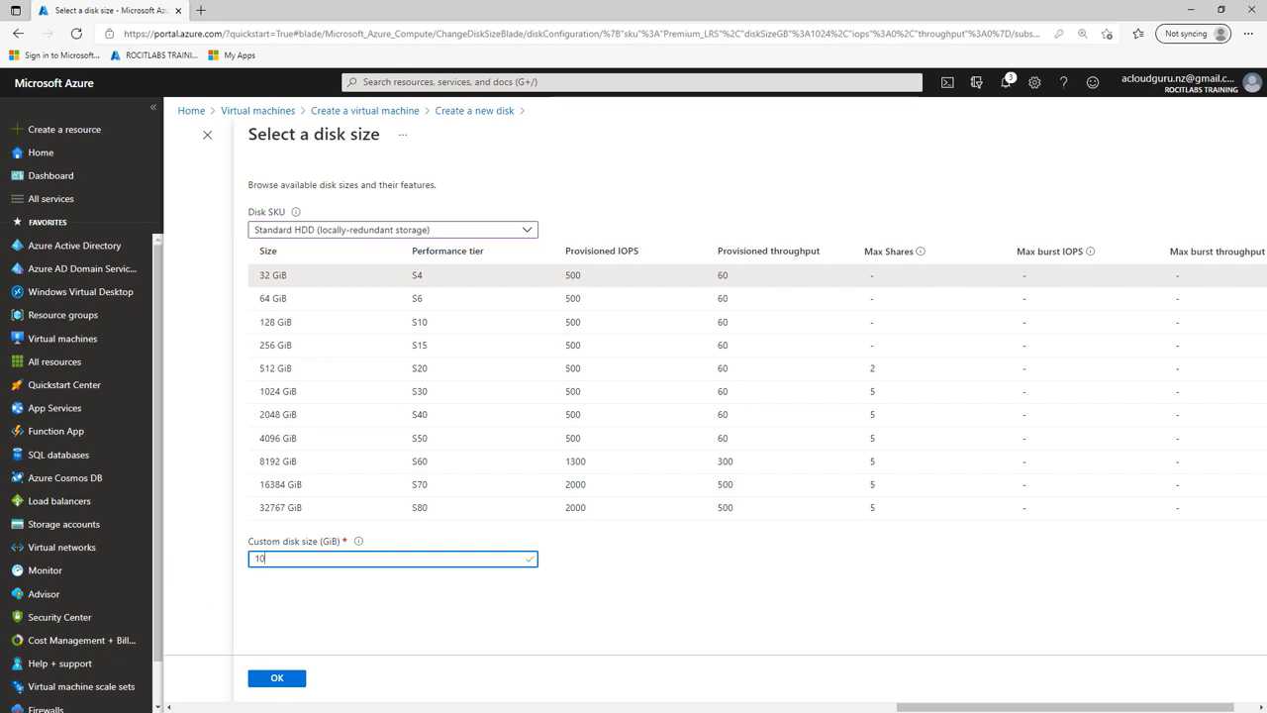
left_click(278, 682)
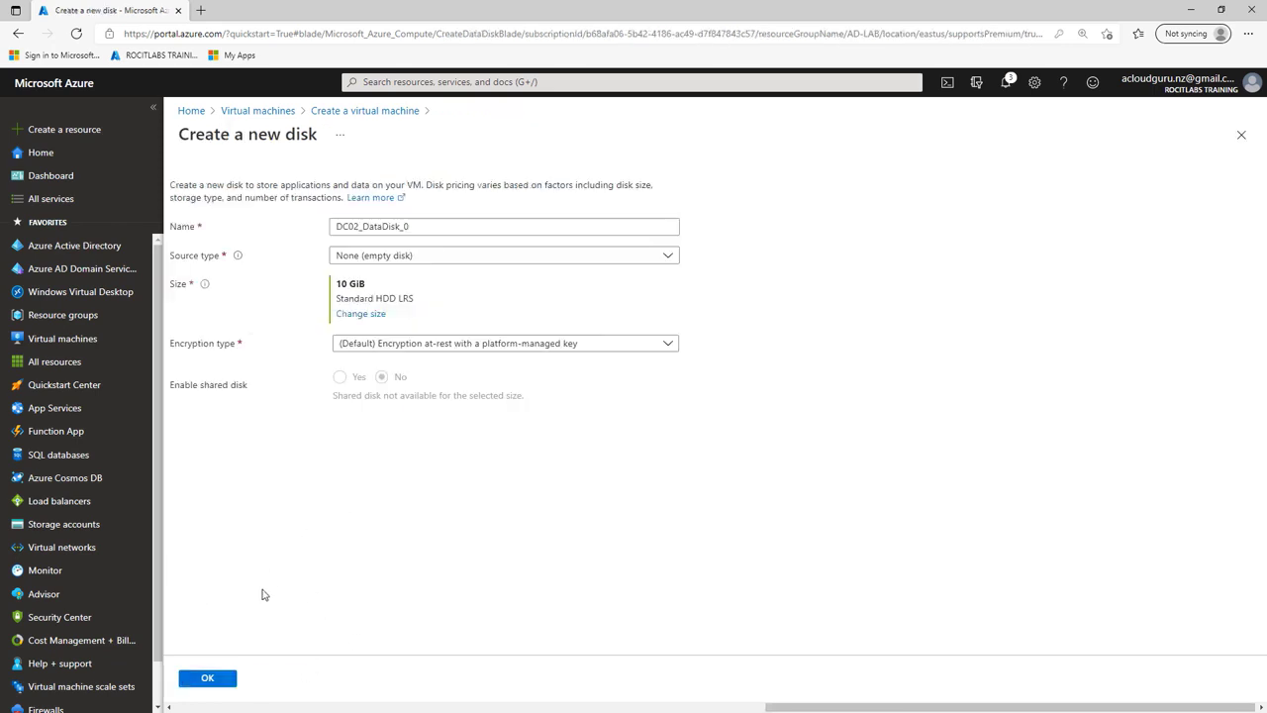
left_click(219, 683)
left_click(475, 674)
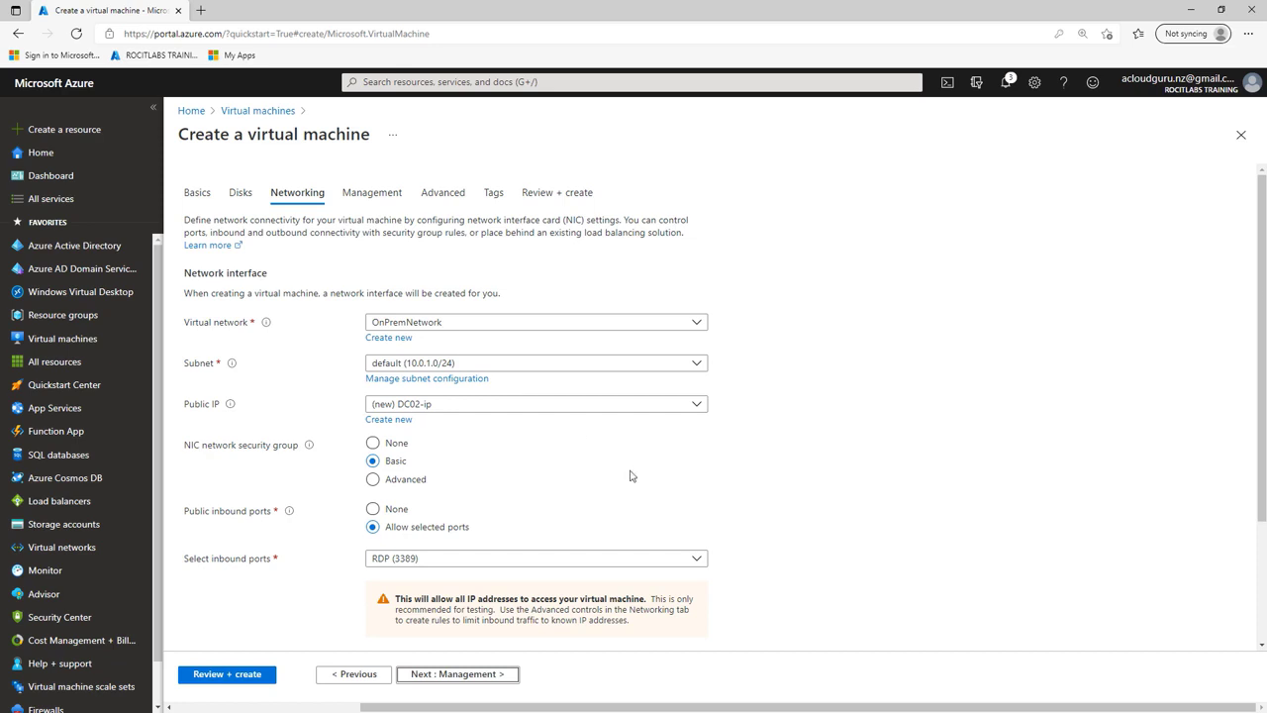
Step: Accept the default networking (OnPremNetwork, subnet 10.0.1.0/24) and proceed to Management
scroll(631, 477, "down", 2)
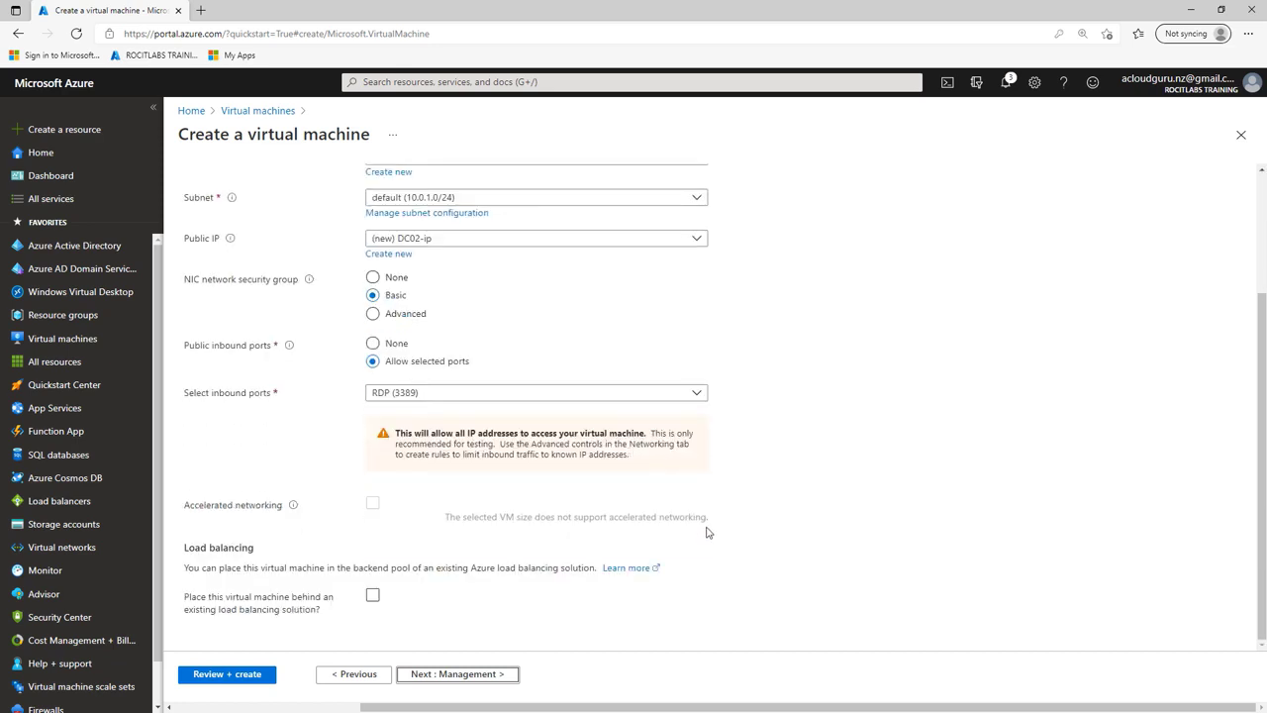
left_click(486, 680)
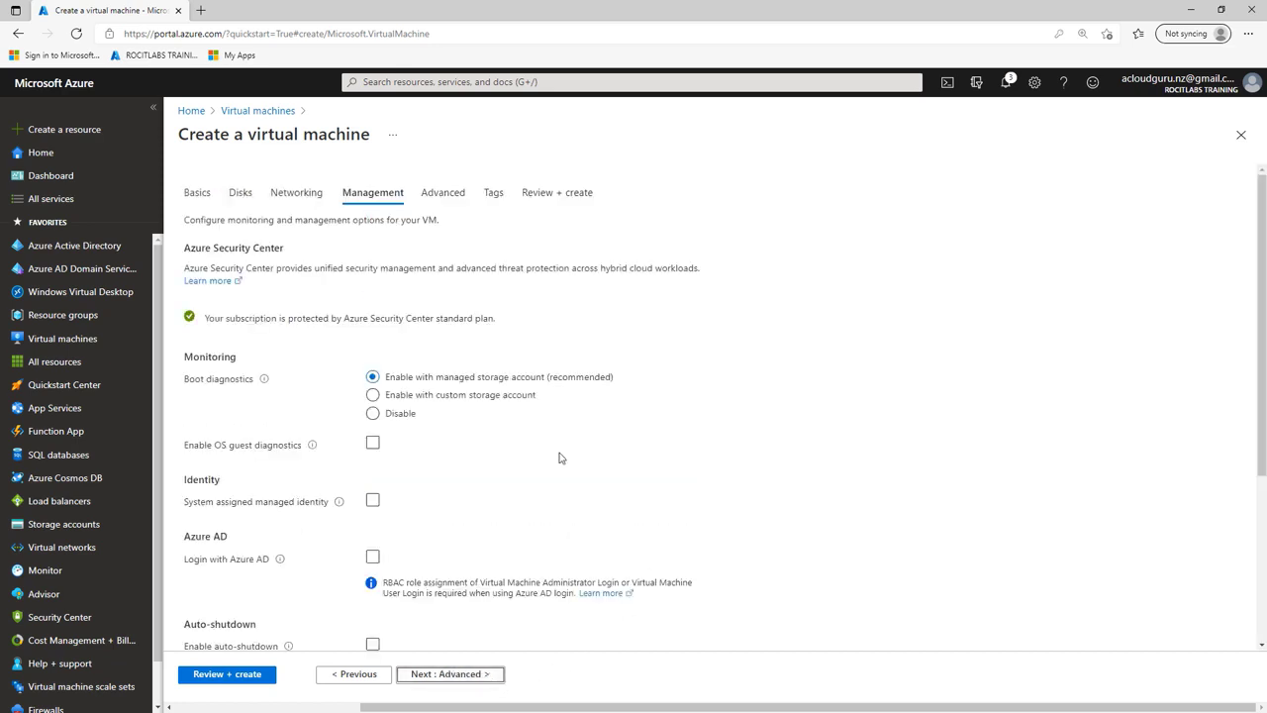
Step: Disable boot diagnostics and pass Advanced and Tags to reach Review + create with validation passed
left_click(375, 416)
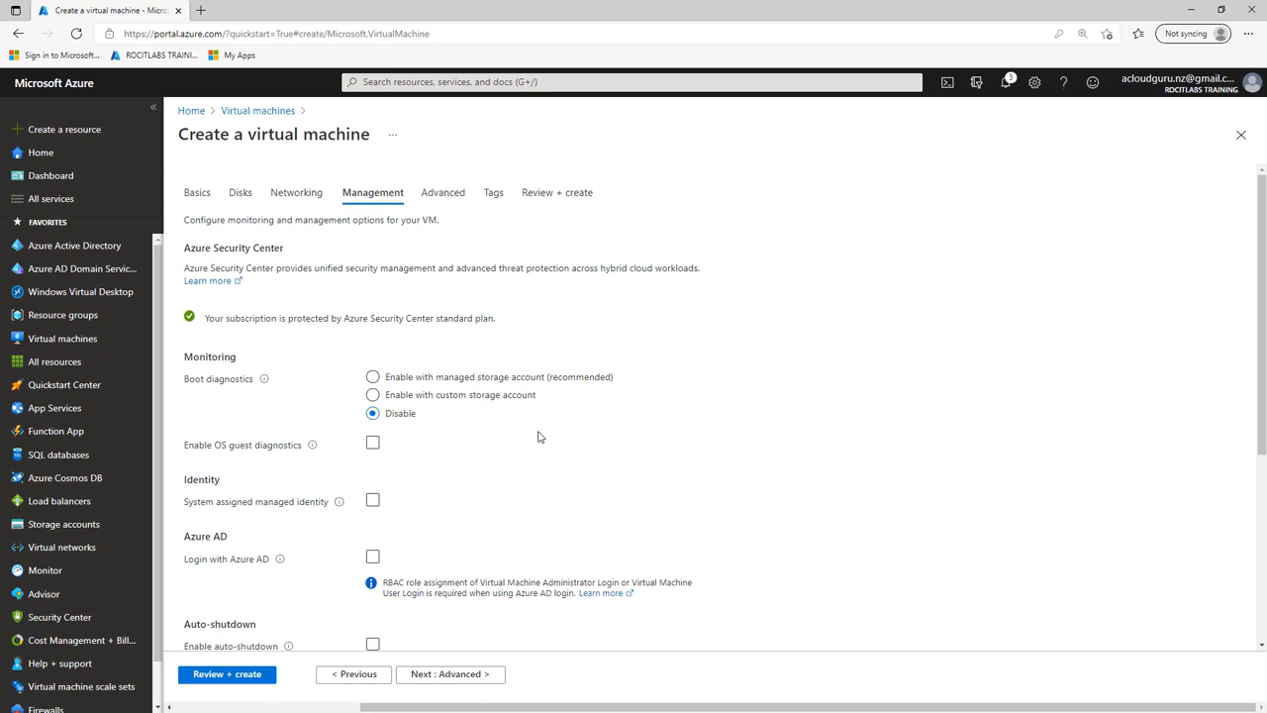
scroll(677, 438, "down", 3)
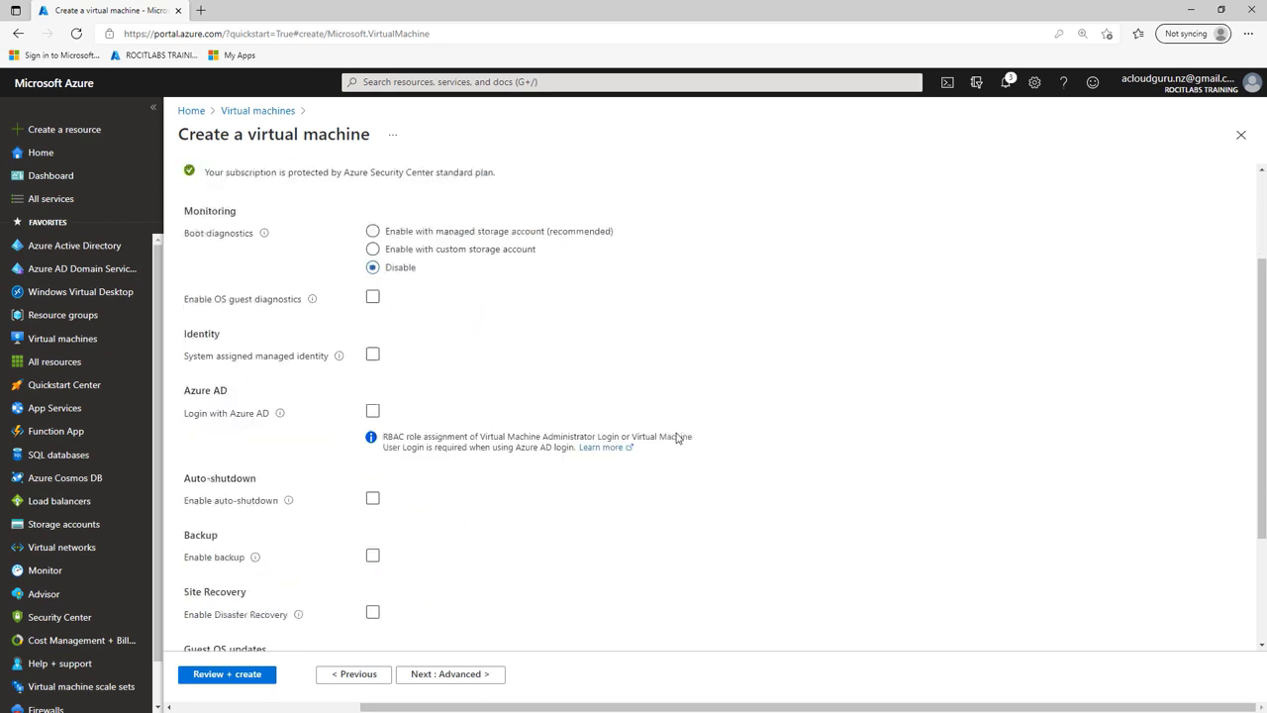
scroll(678, 441, "down", 2)
scroll(634, 475, "down", 2)
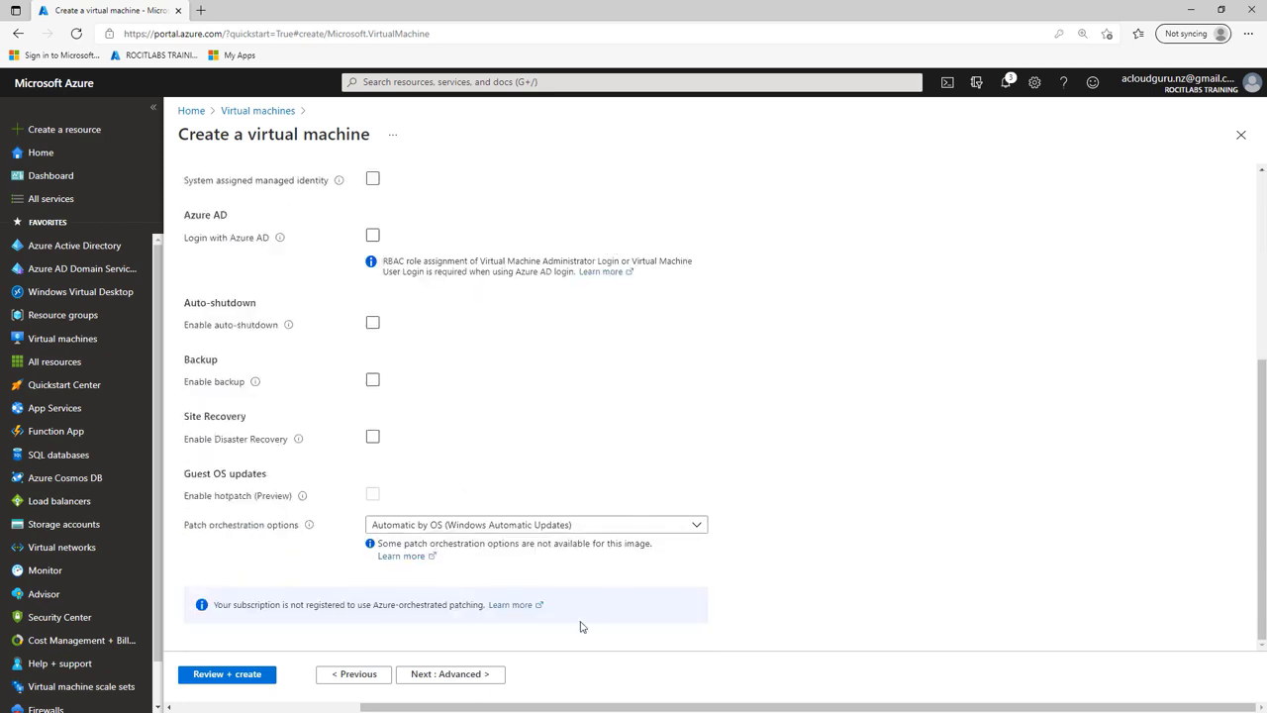
left_click(486, 681)
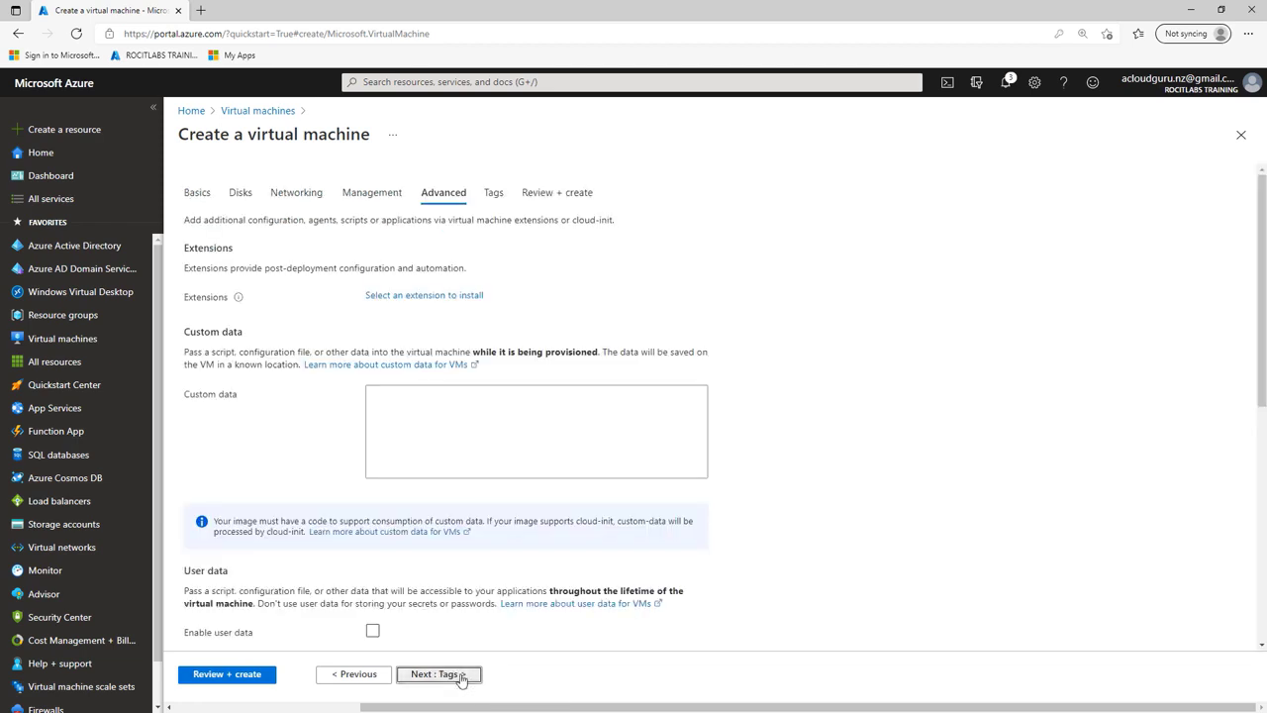
left_click(462, 679)
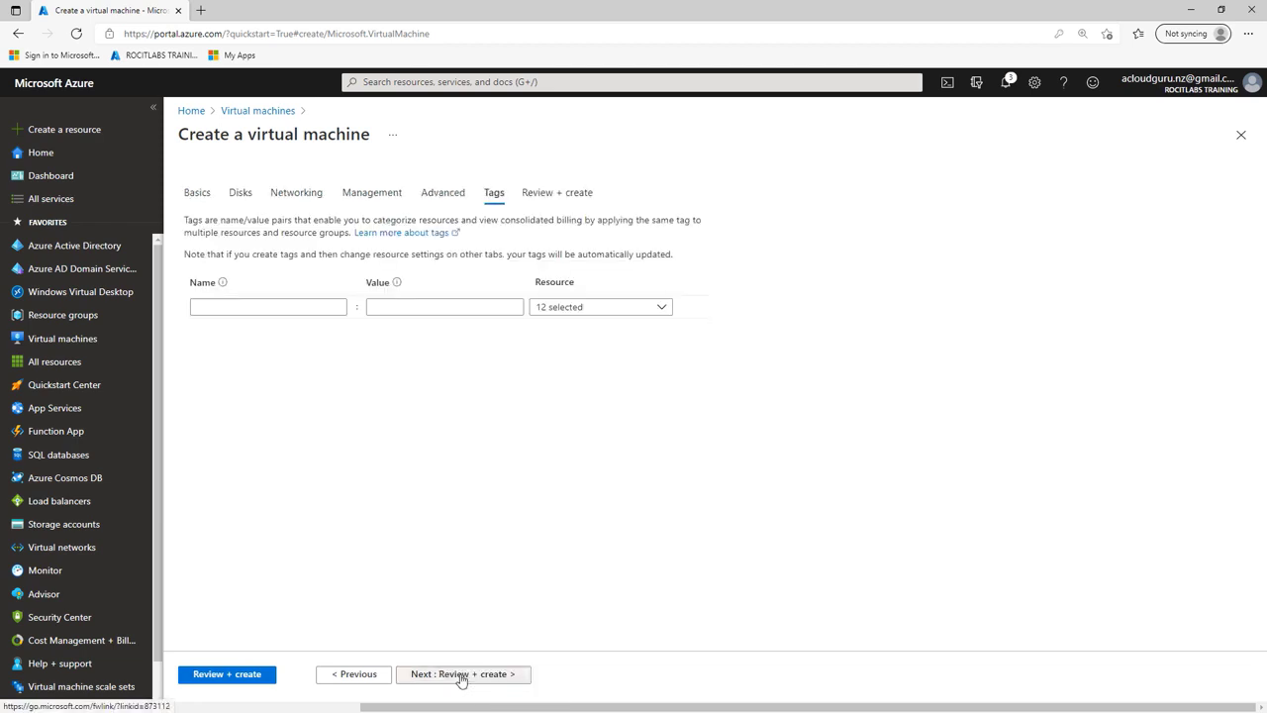
left_click(460, 679)
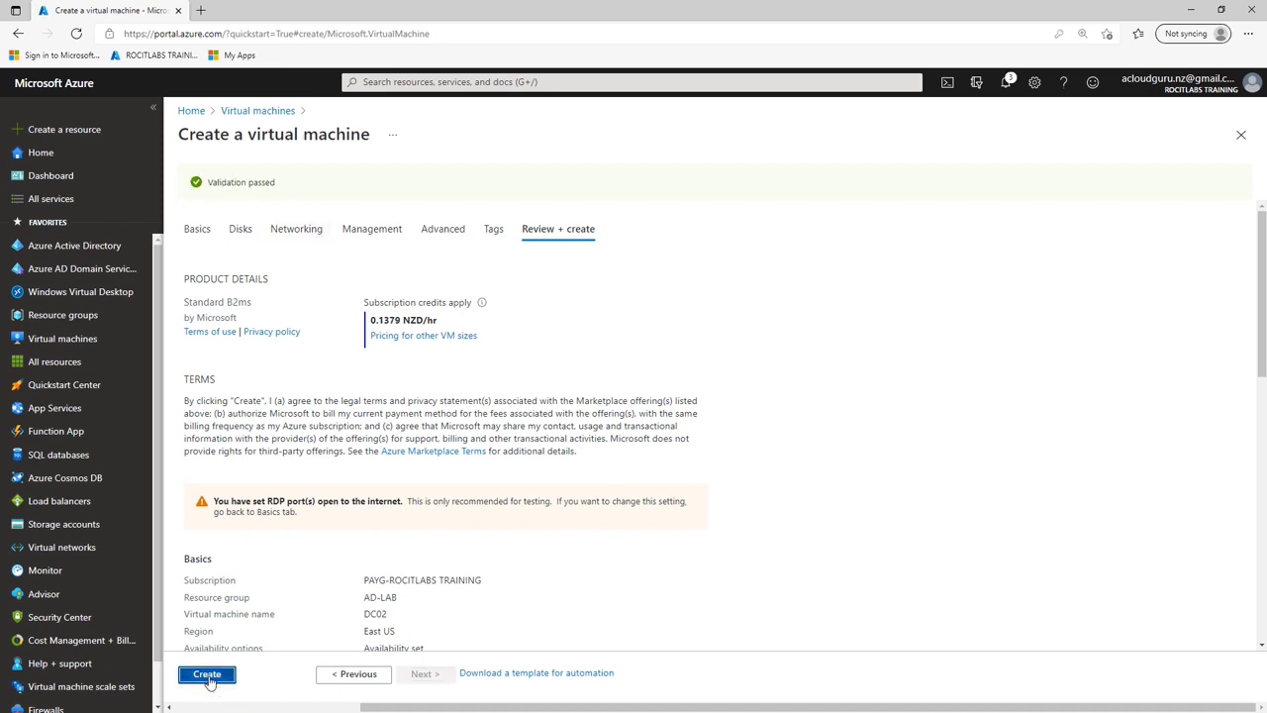
Step: Create the DC02 VM and accept DC01's RDP certificate warning to reconnect to Server Manager
left_click(207, 674)
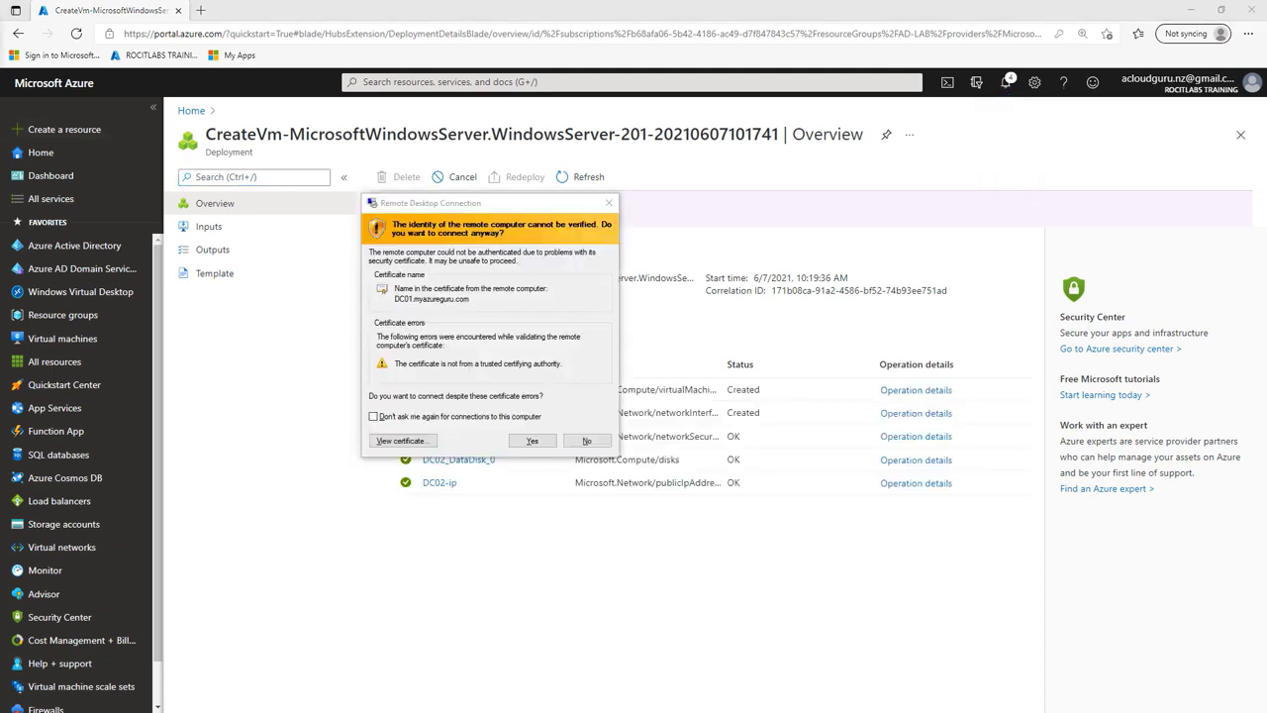
left_click_drag(485, 209, 535, 207)
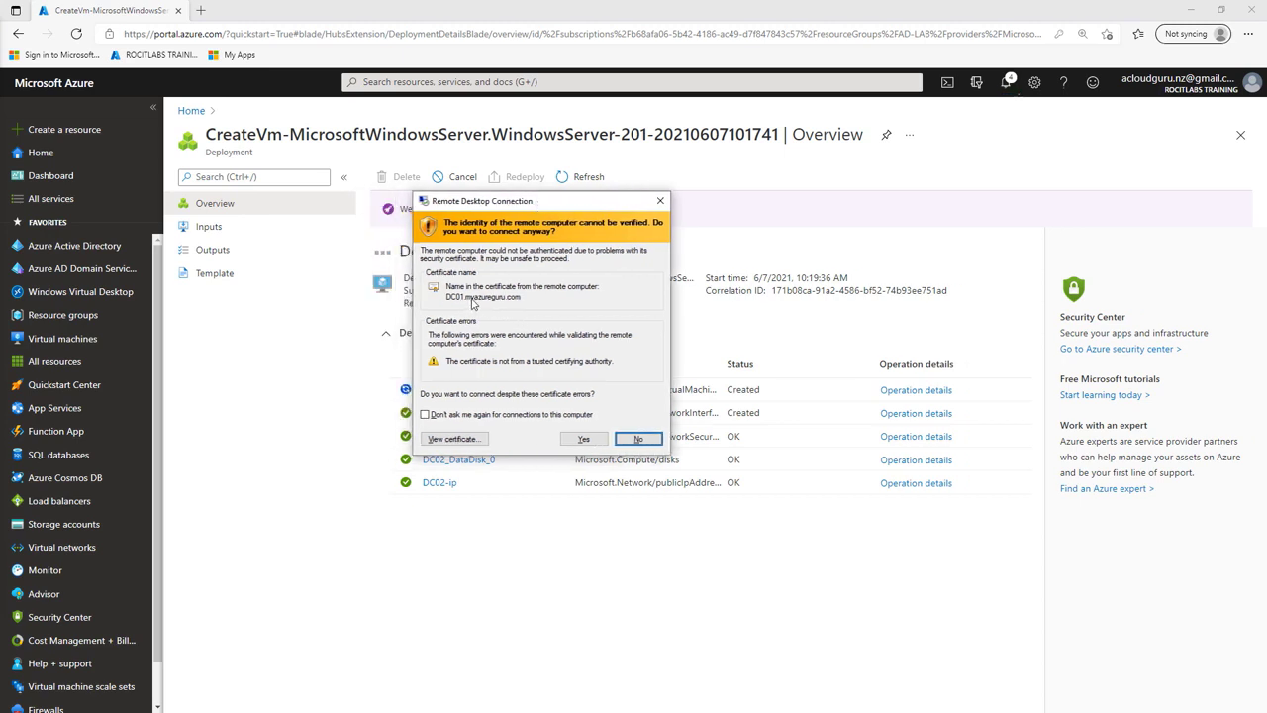
left_click(585, 440)
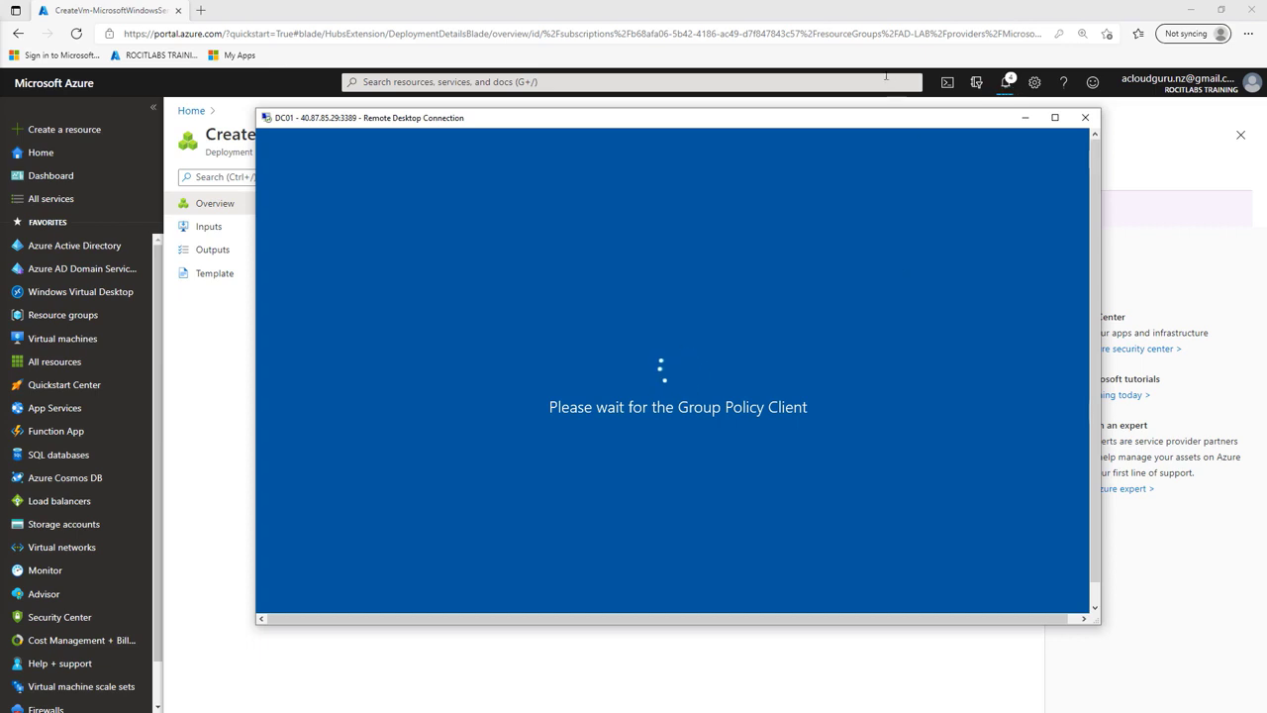
left_click_drag(848, 123, 867, 139)
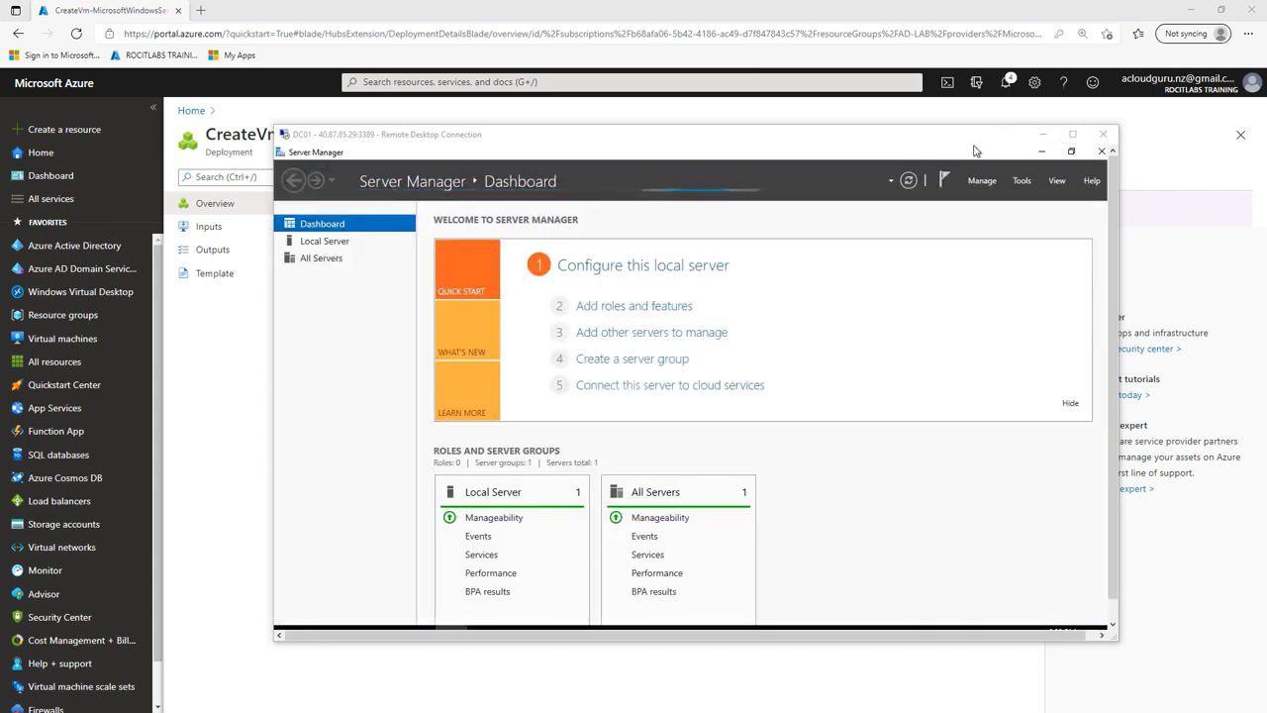
left_click_drag(976, 144, 1010, 133)
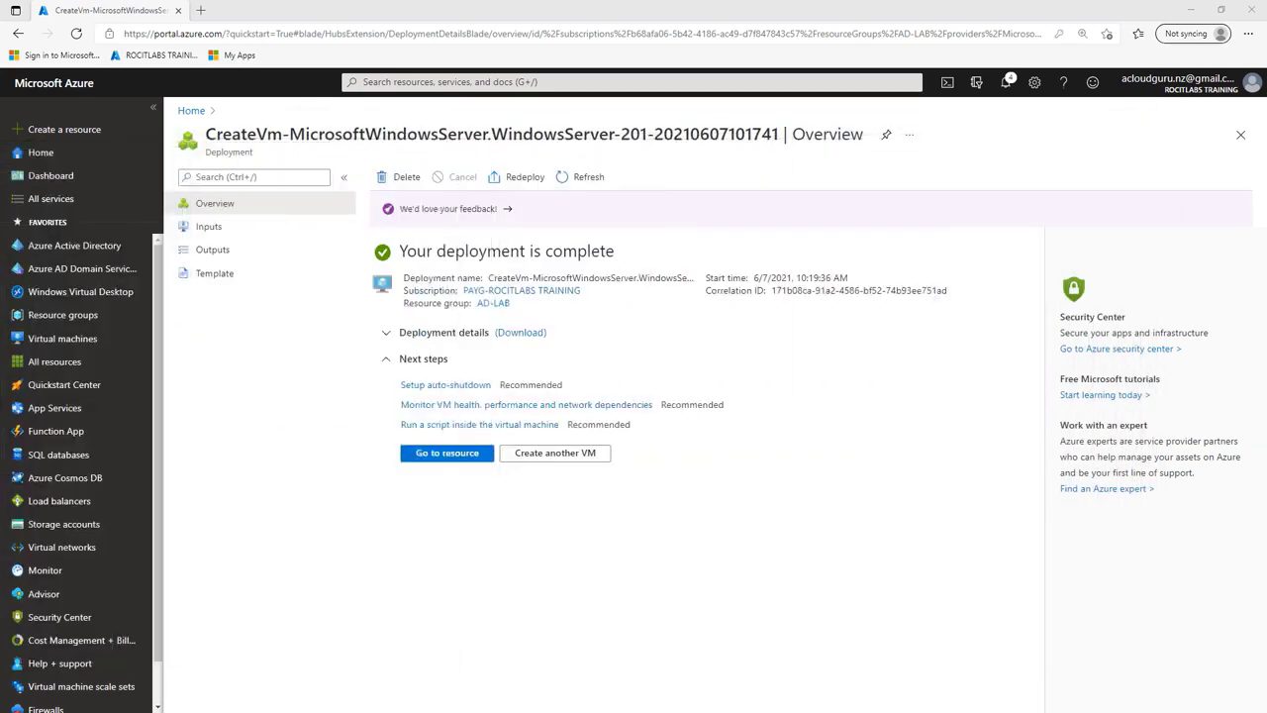
Step: Copy 10.0.1.4 from DC01's overview, then open network interface dc01226 from its Networking page
left_click(96, 340)
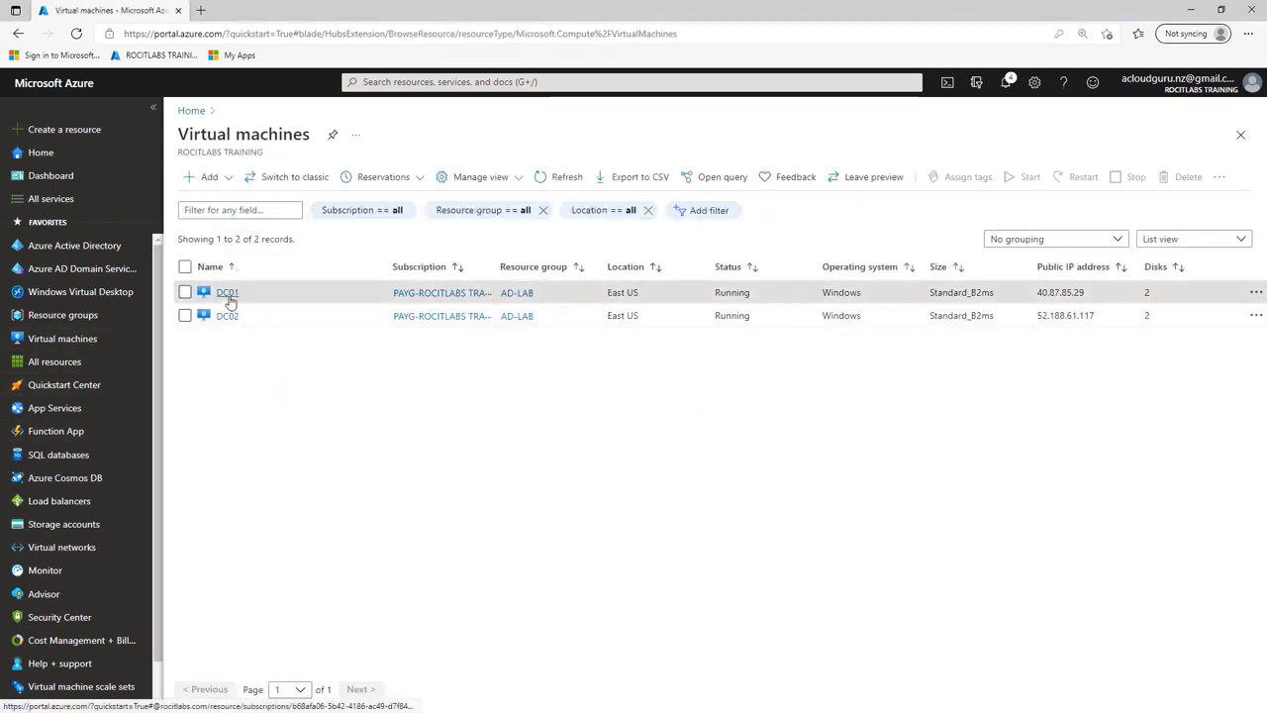
left_click(228, 294)
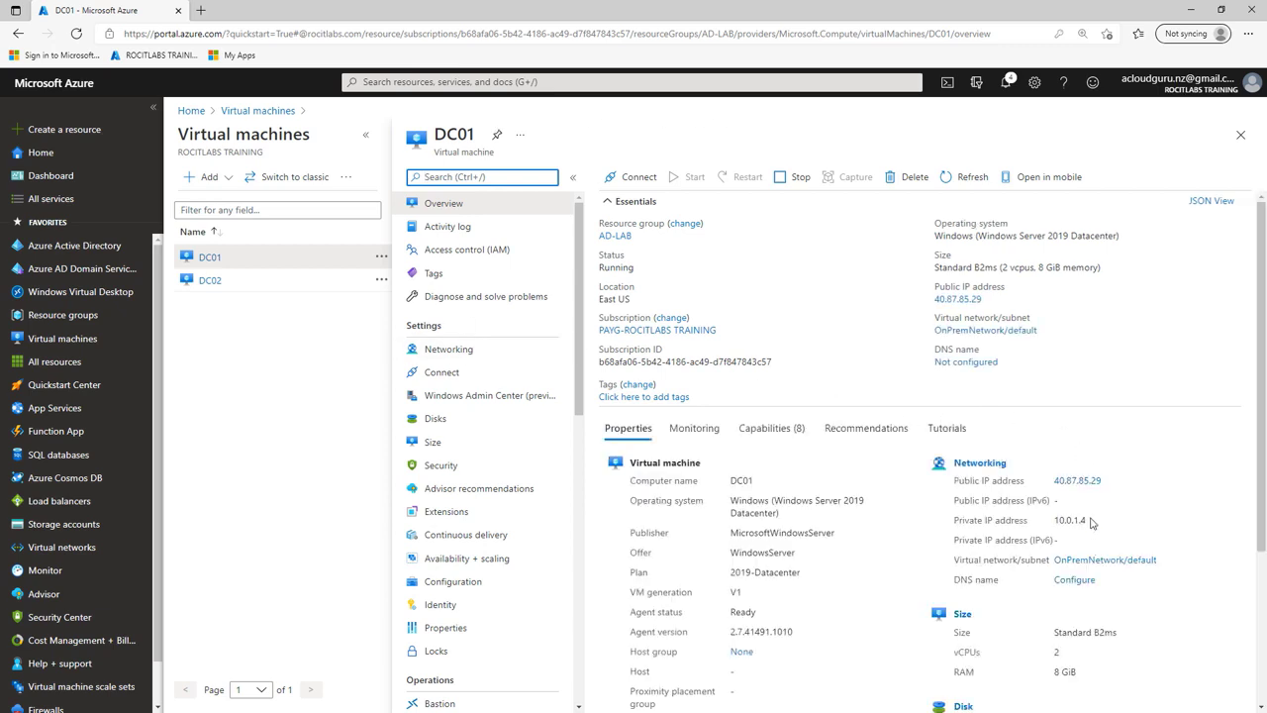
left_click_drag(1086, 519, 1066, 520)
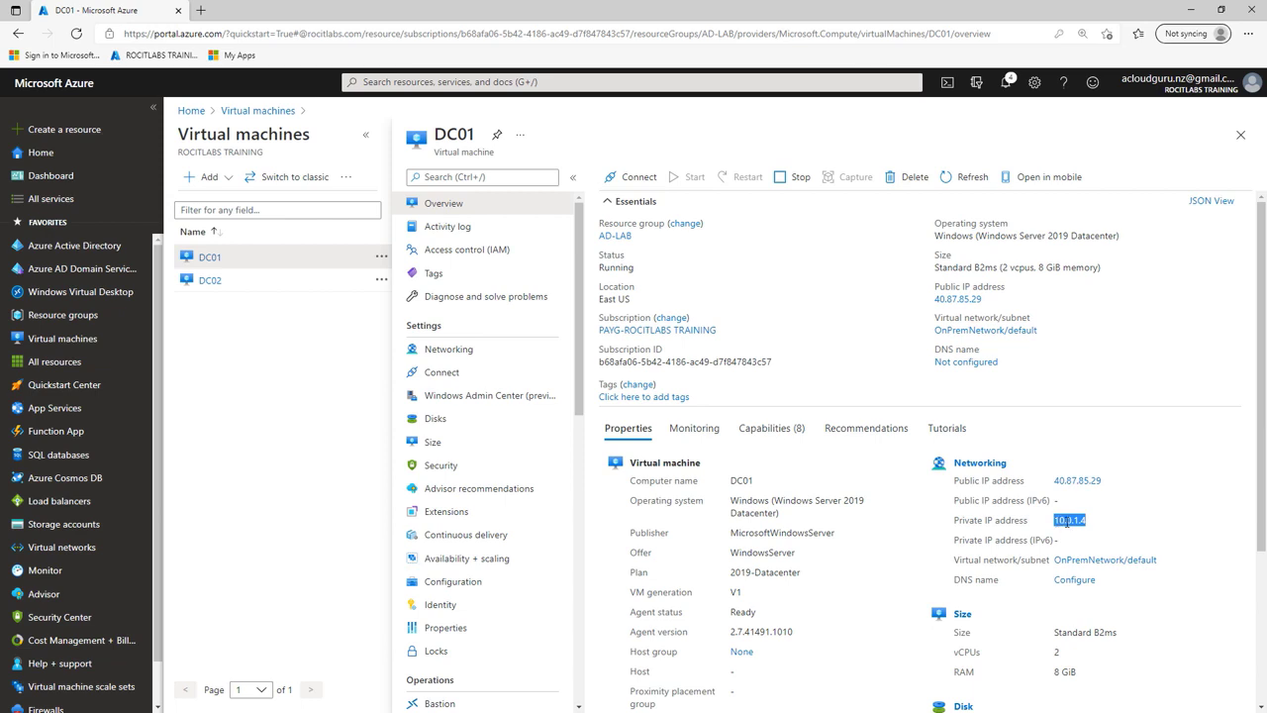
right_click(1067, 523)
left_click(1080, 299)
left_click(458, 350)
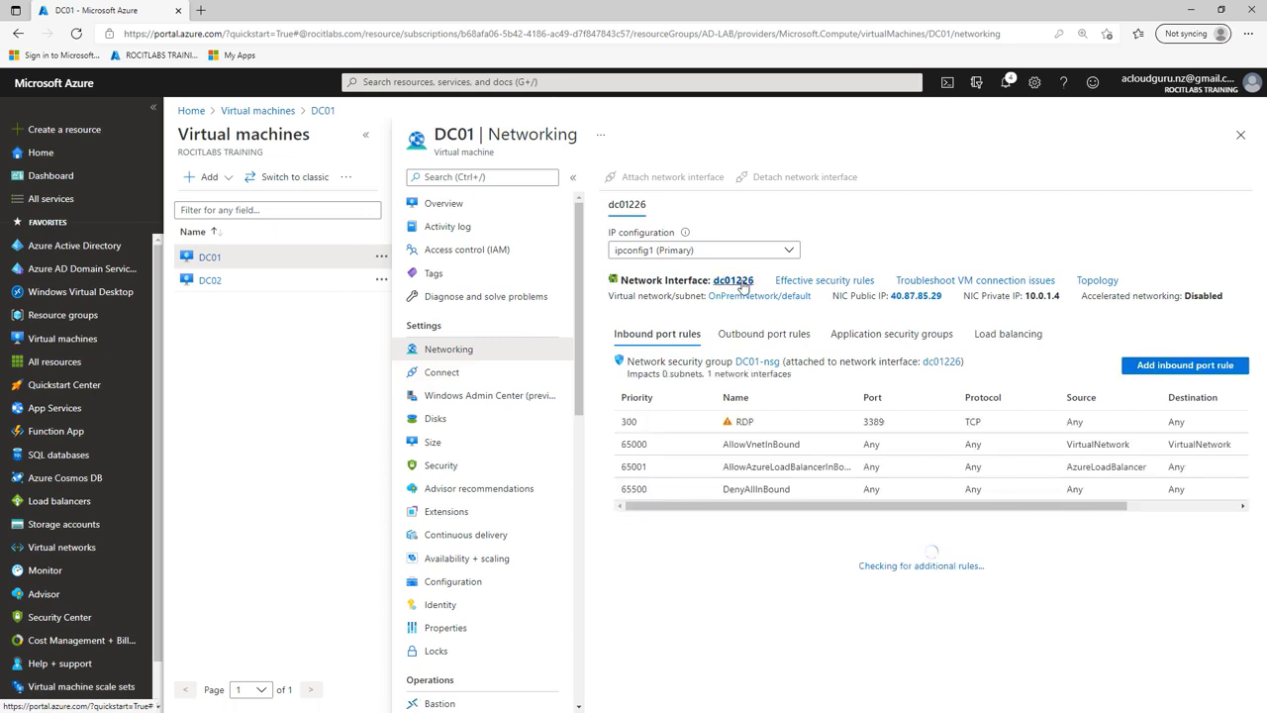
left_click(743, 283)
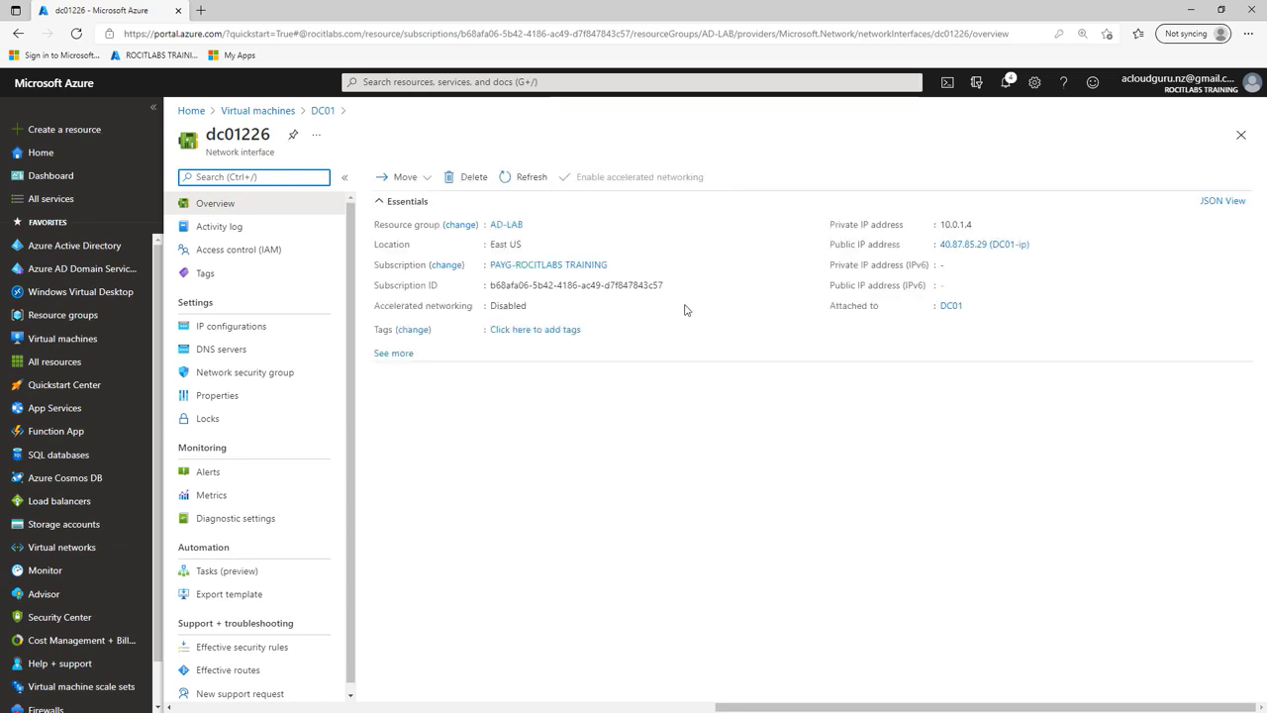
Step: Switch dc01226's ipconfig1 private IP 10.0.1.4 to Static and save
left_click(256, 330)
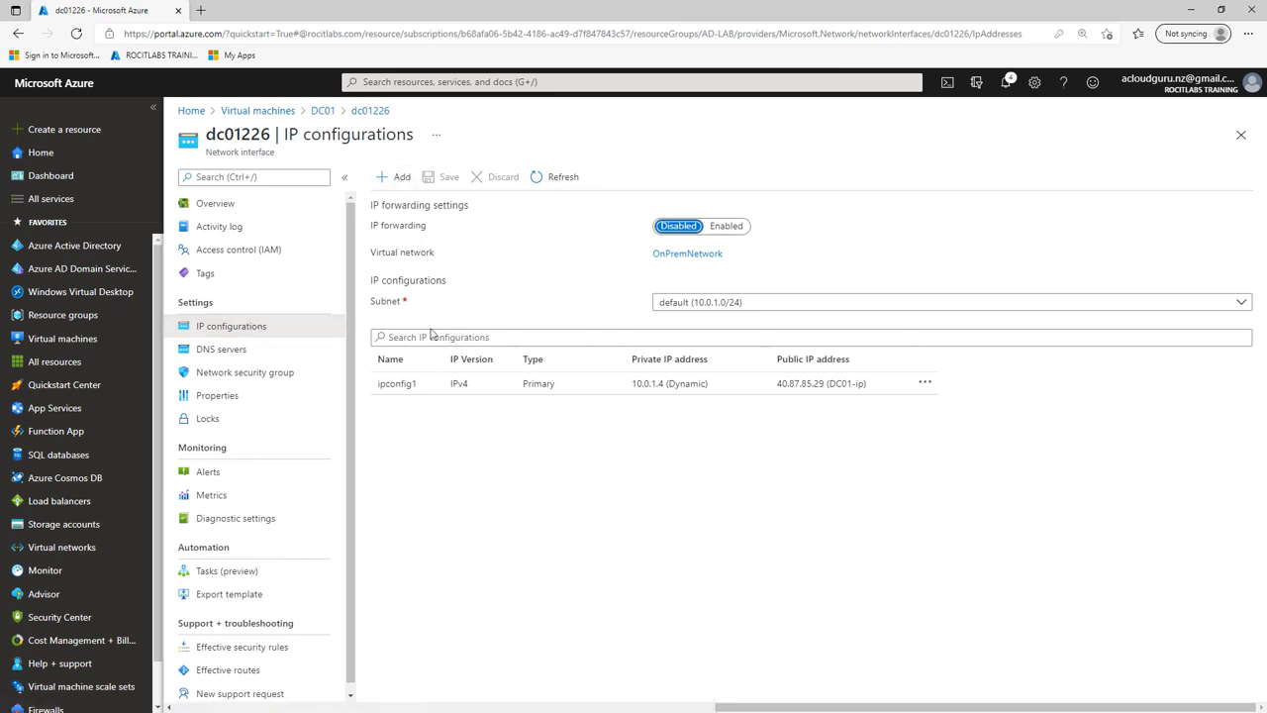
left_click(414, 388)
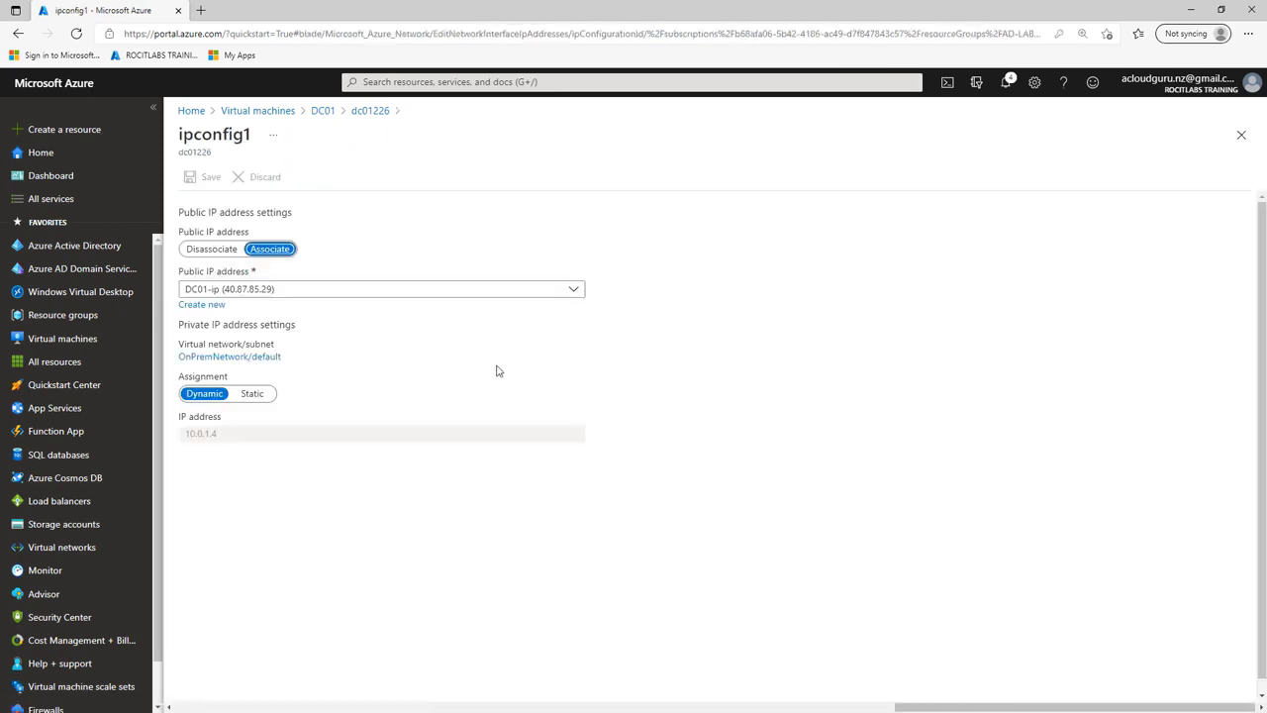
left_click(256, 396)
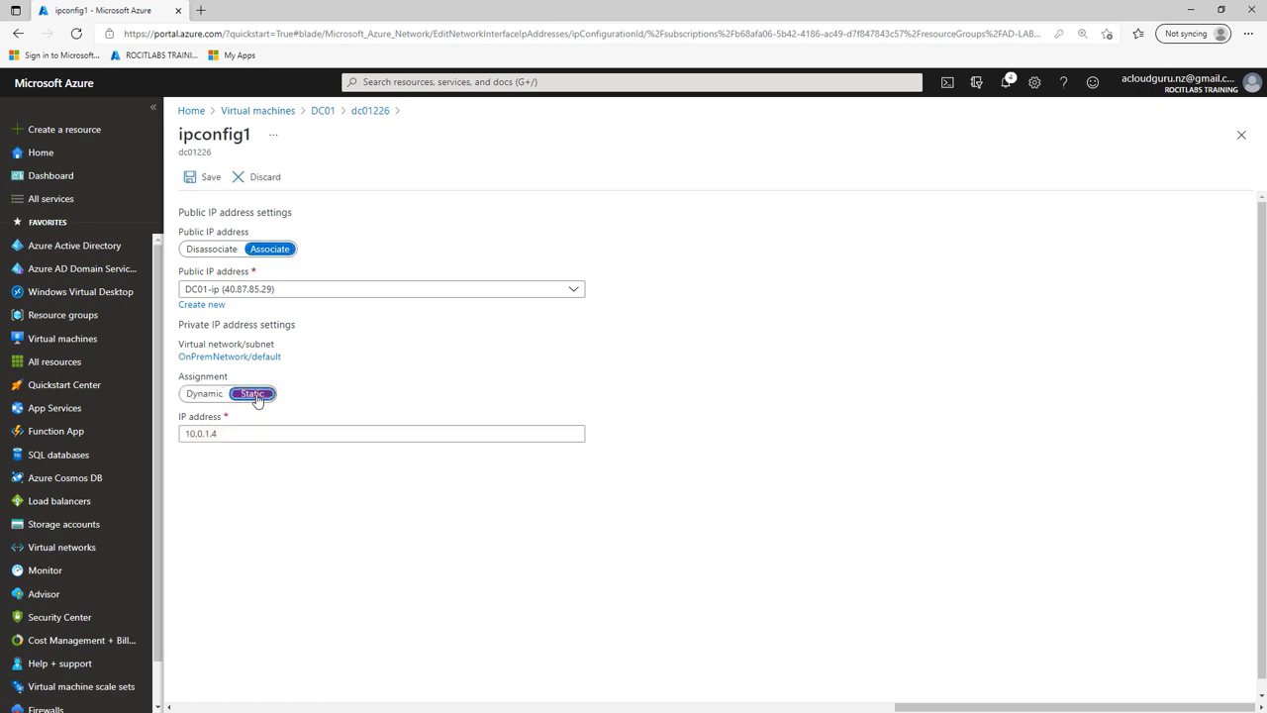
left_click(193, 188)
left_click(207, 186)
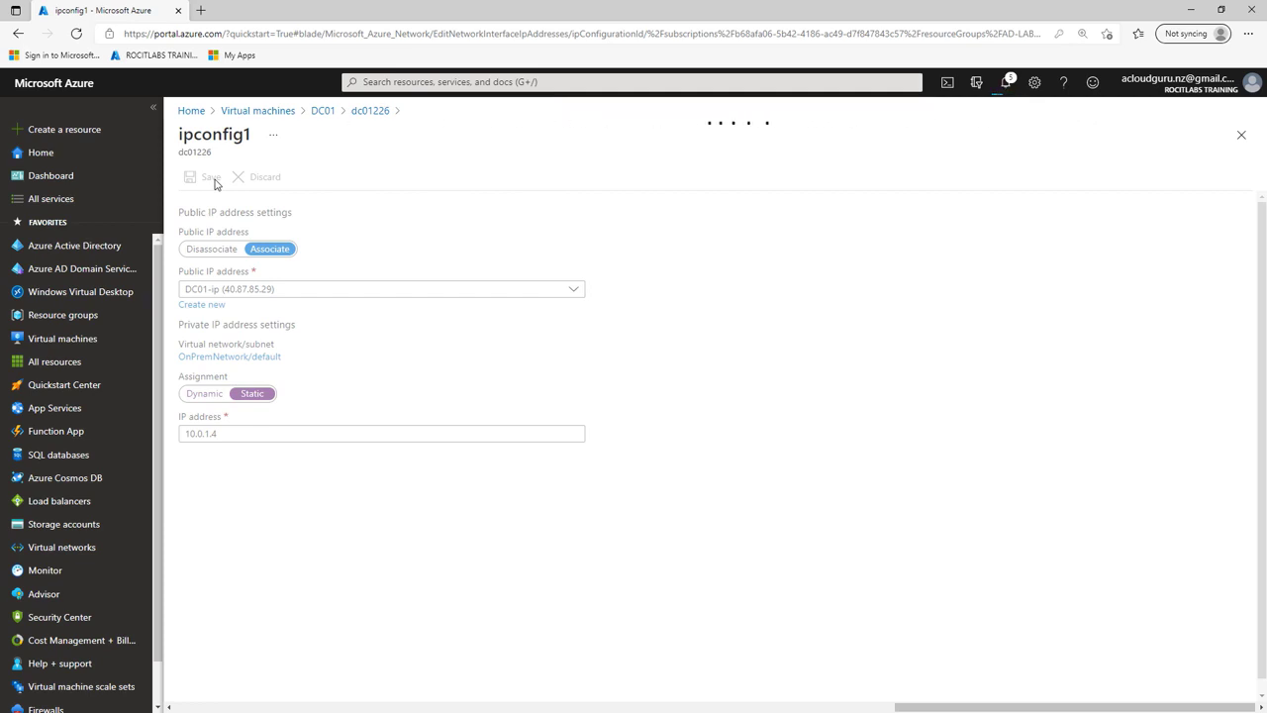
left_click(84, 555)
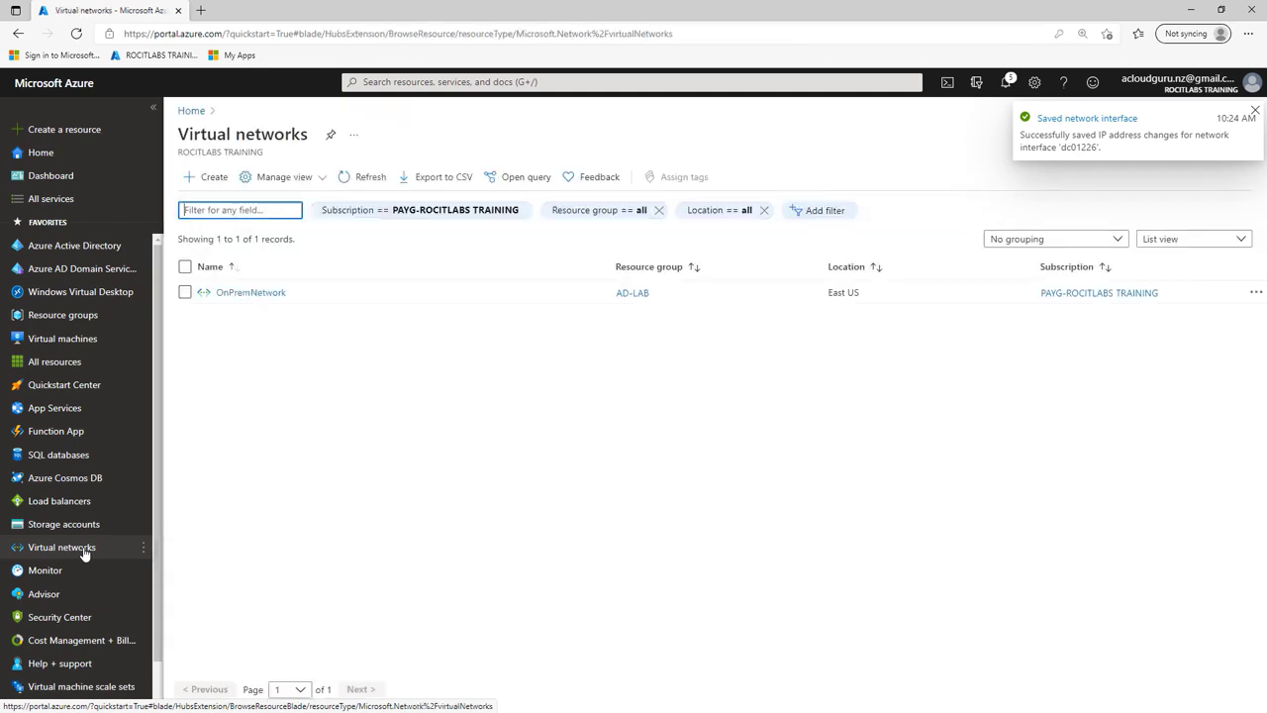
Step: Set OnPremNetwork's DNS servers to Custom 10.0.1.4, save, and bring DC01's remote session back
left_click(245, 293)
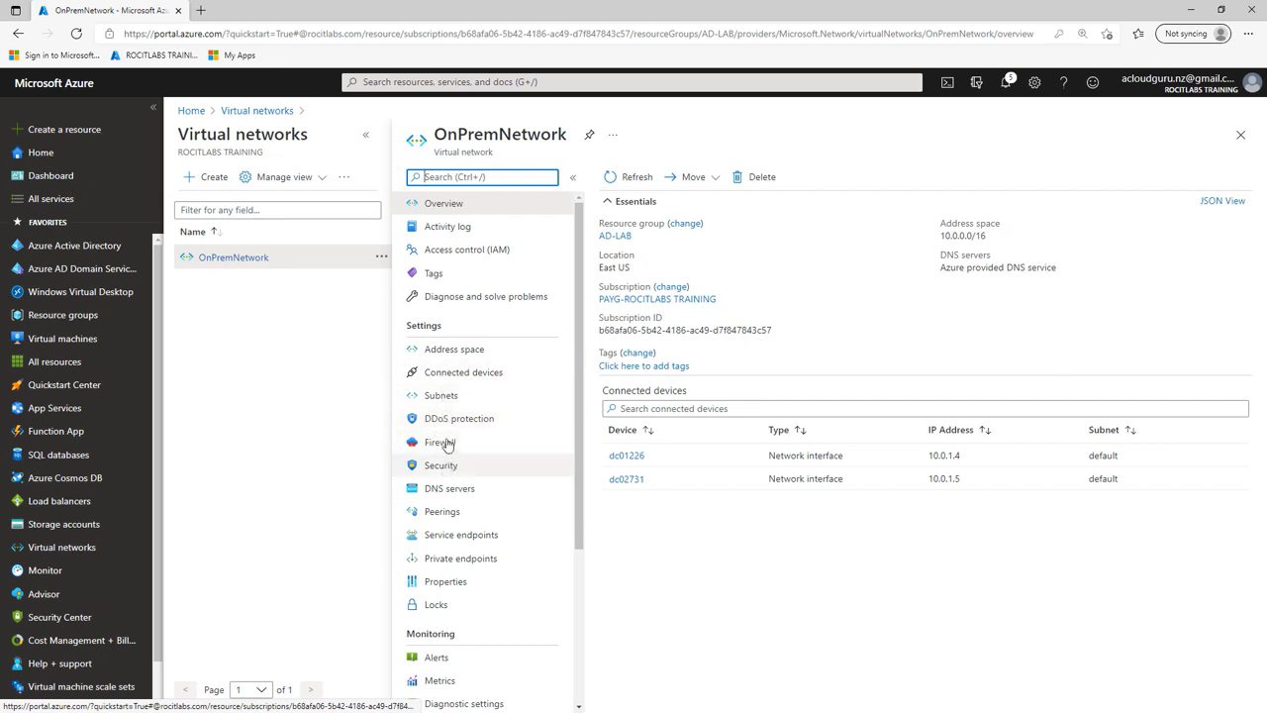
left_click(465, 495)
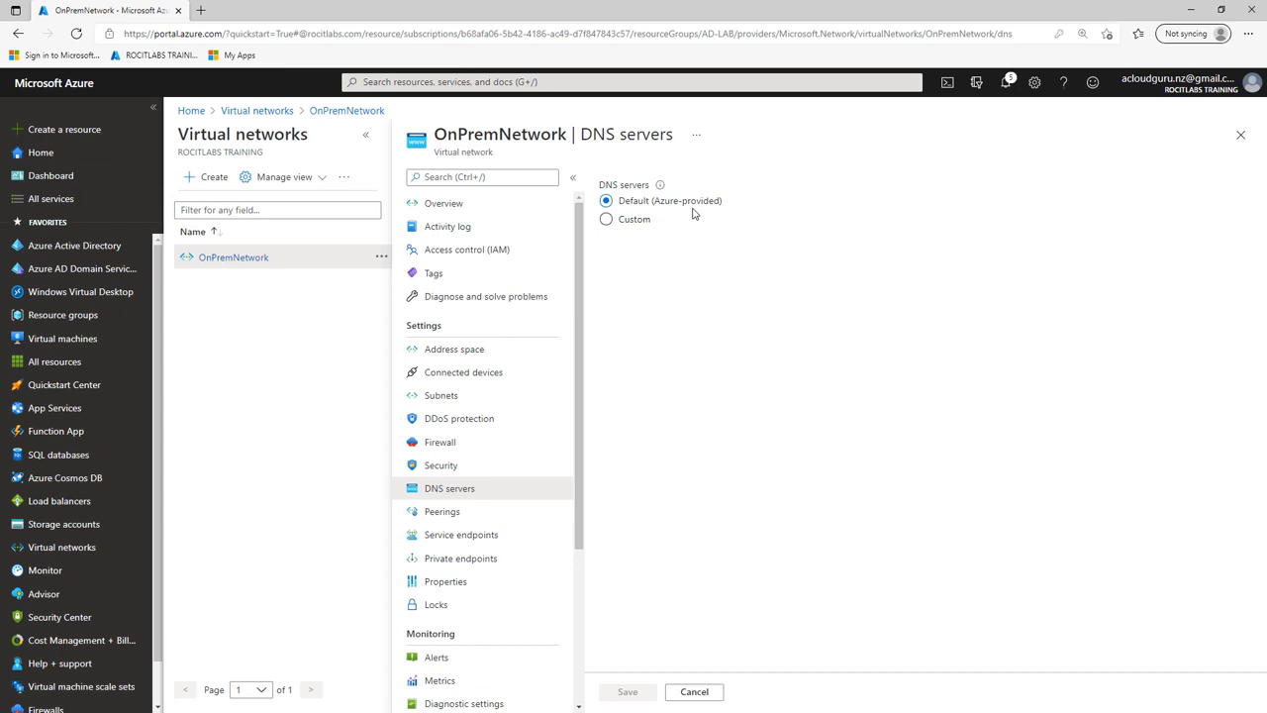
left_click(607, 220)
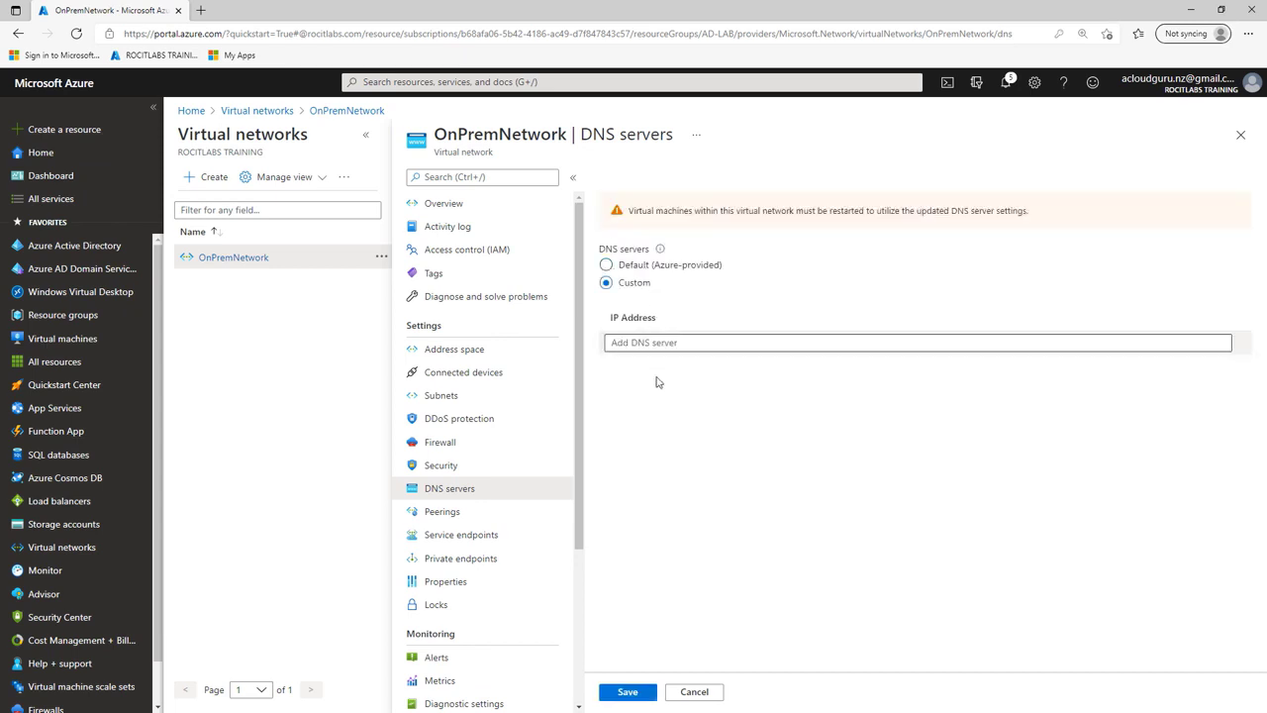
right_click(662, 344)
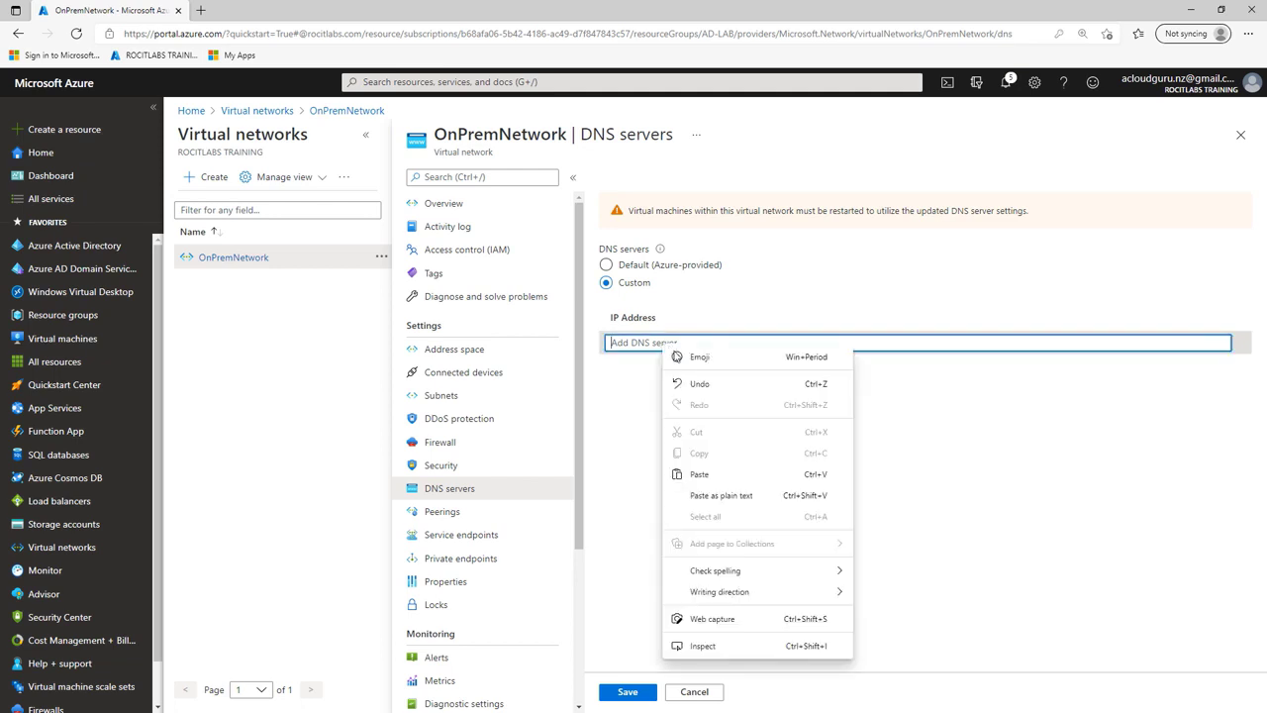
left_click(699, 474)
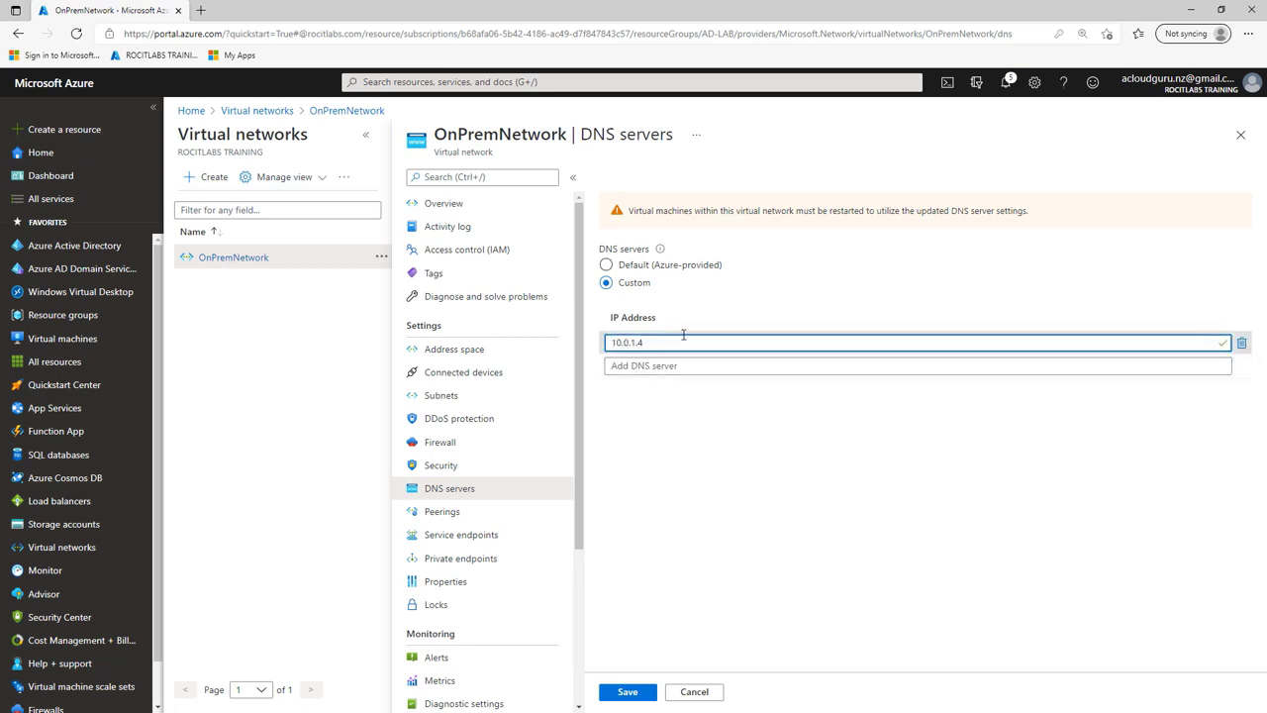
left_click(635, 693)
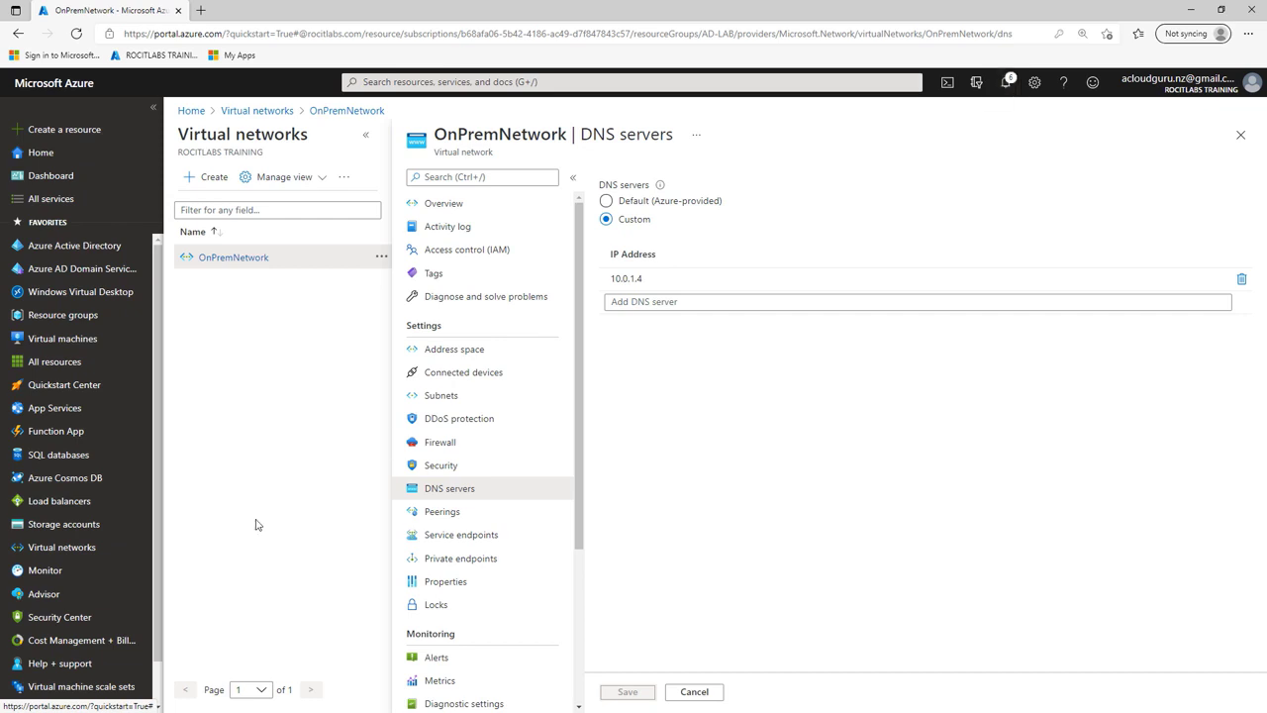
left_click_drag(0, 160, 987, 126)
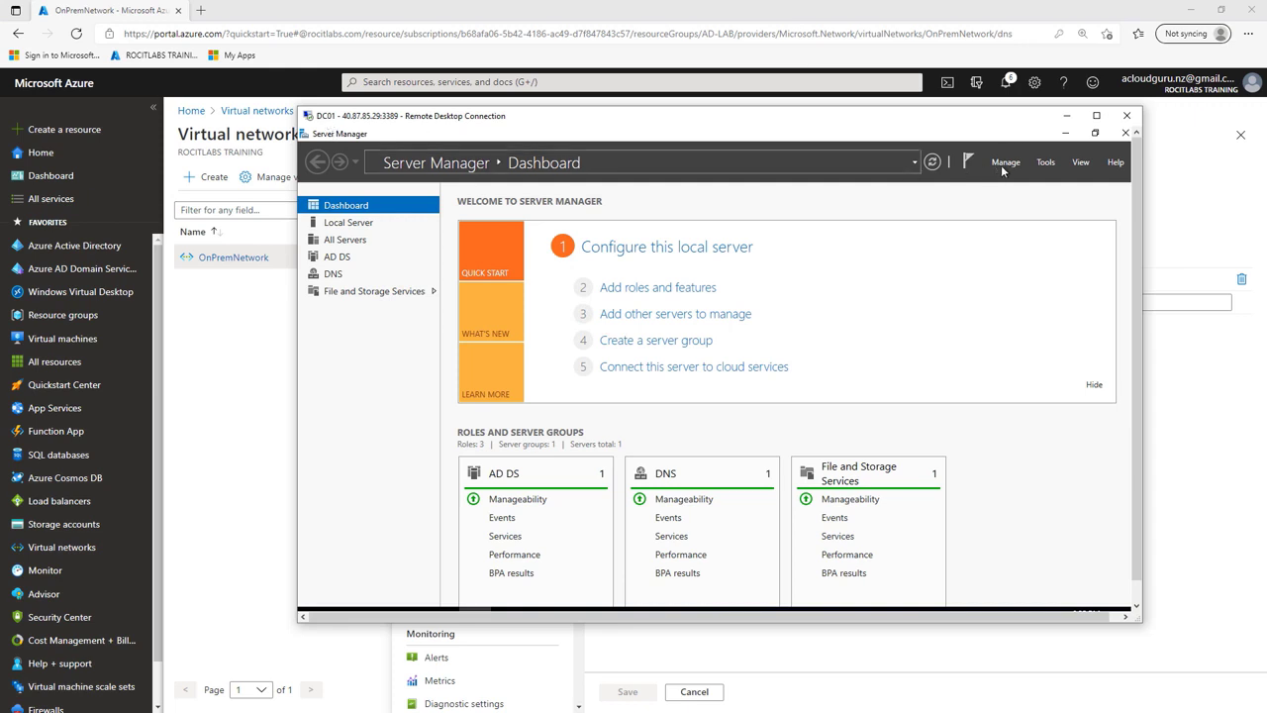
Step: Inspect the Users container of myazureguru.com in Active Directory Users and Computers on DC01
left_click(1045, 163)
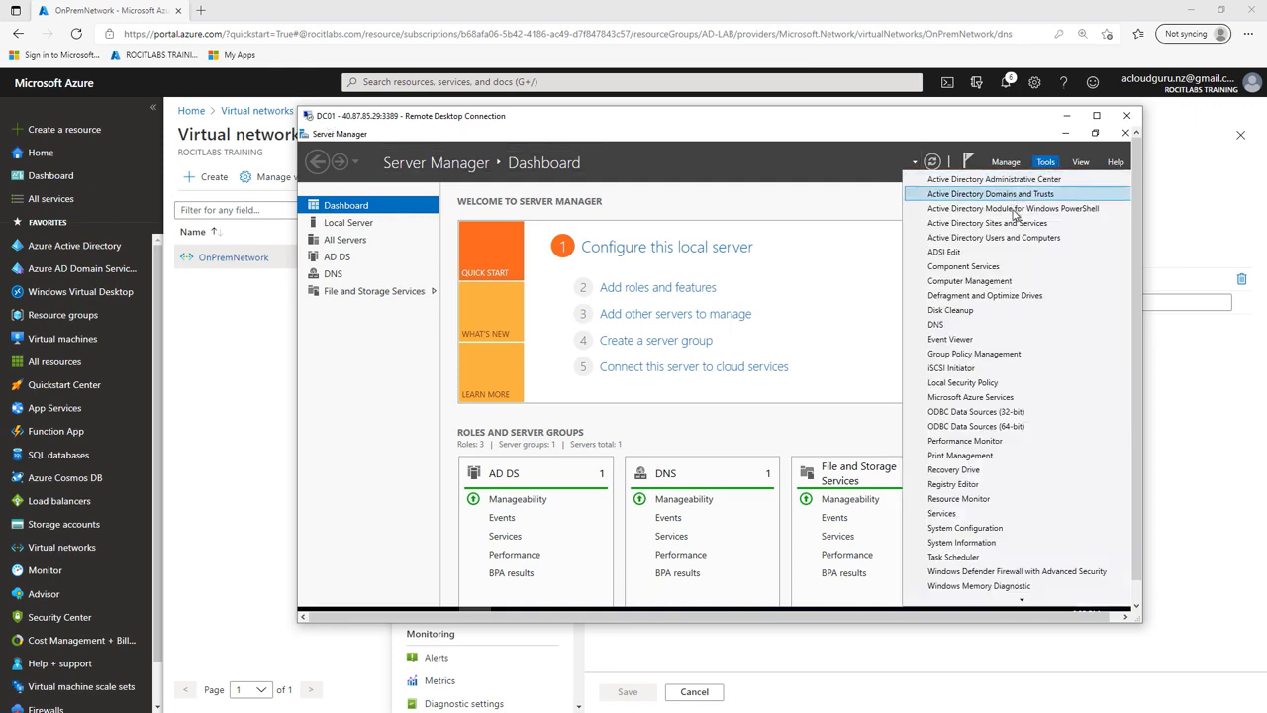
left_click(1016, 241)
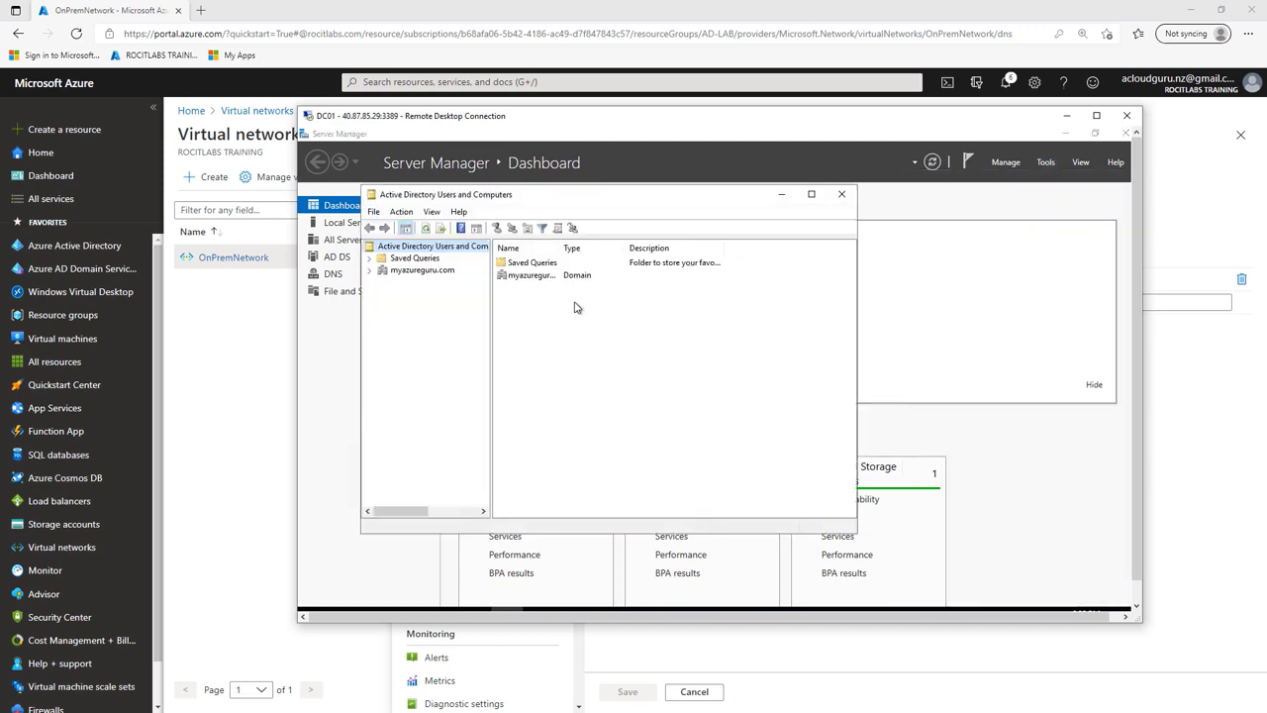
left_click(370, 270)
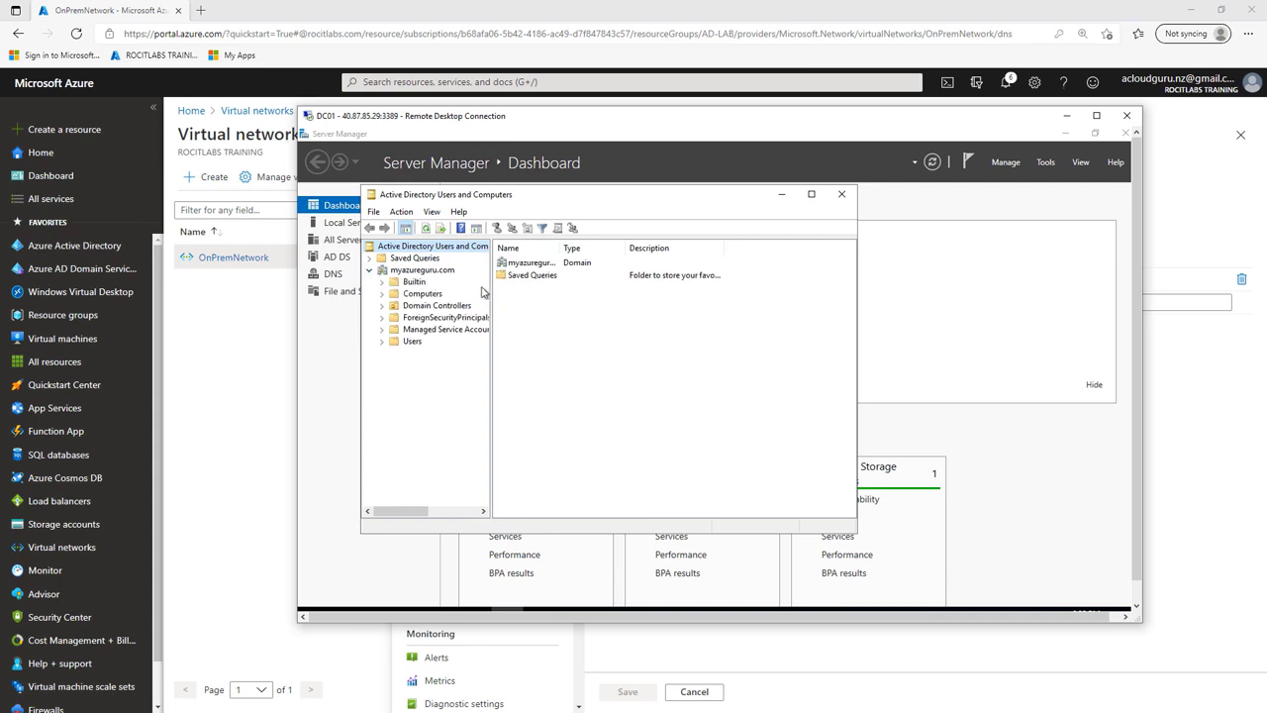
left_click_drag(492, 286, 555, 284)
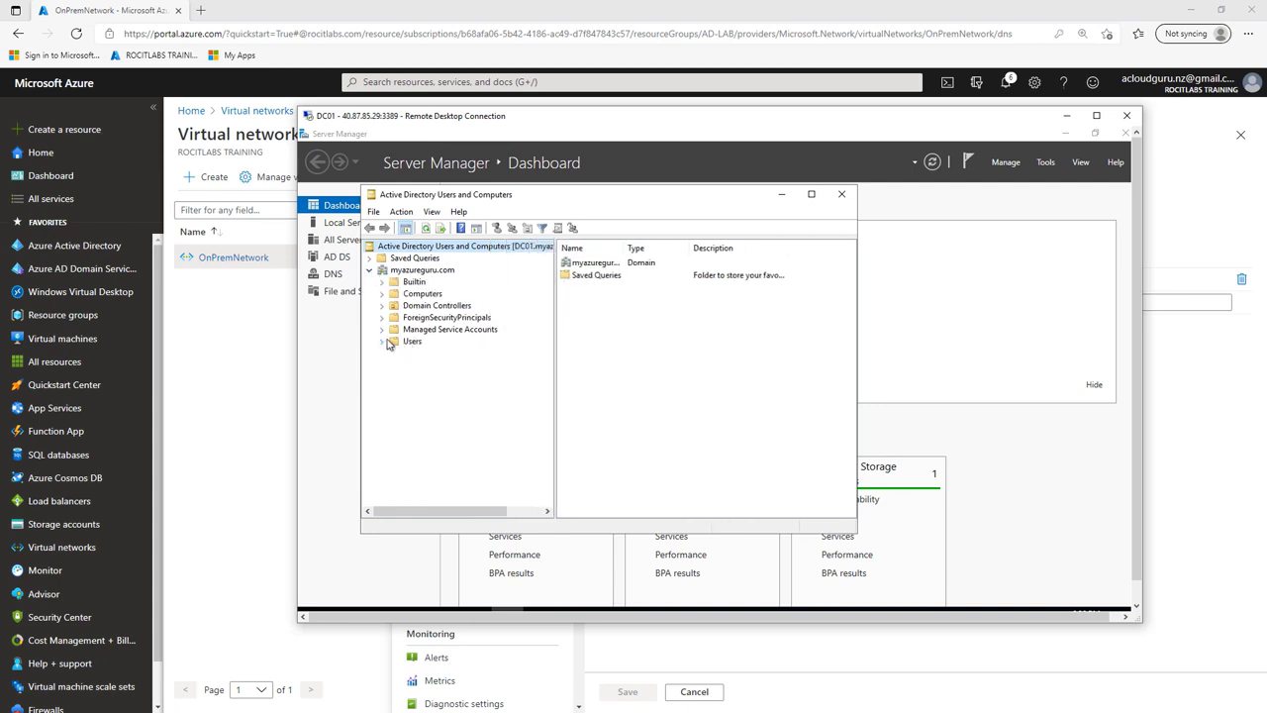
left_click(408, 342)
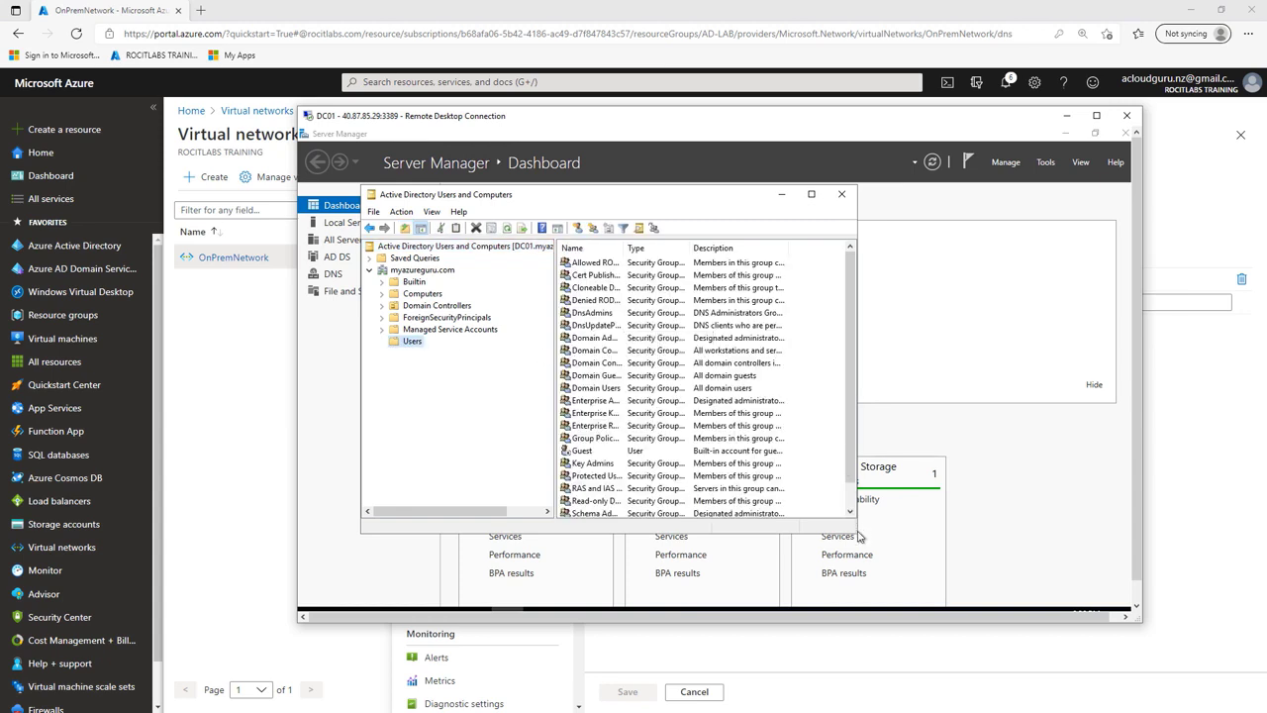
left_click_drag(854, 532, 1042, 578)
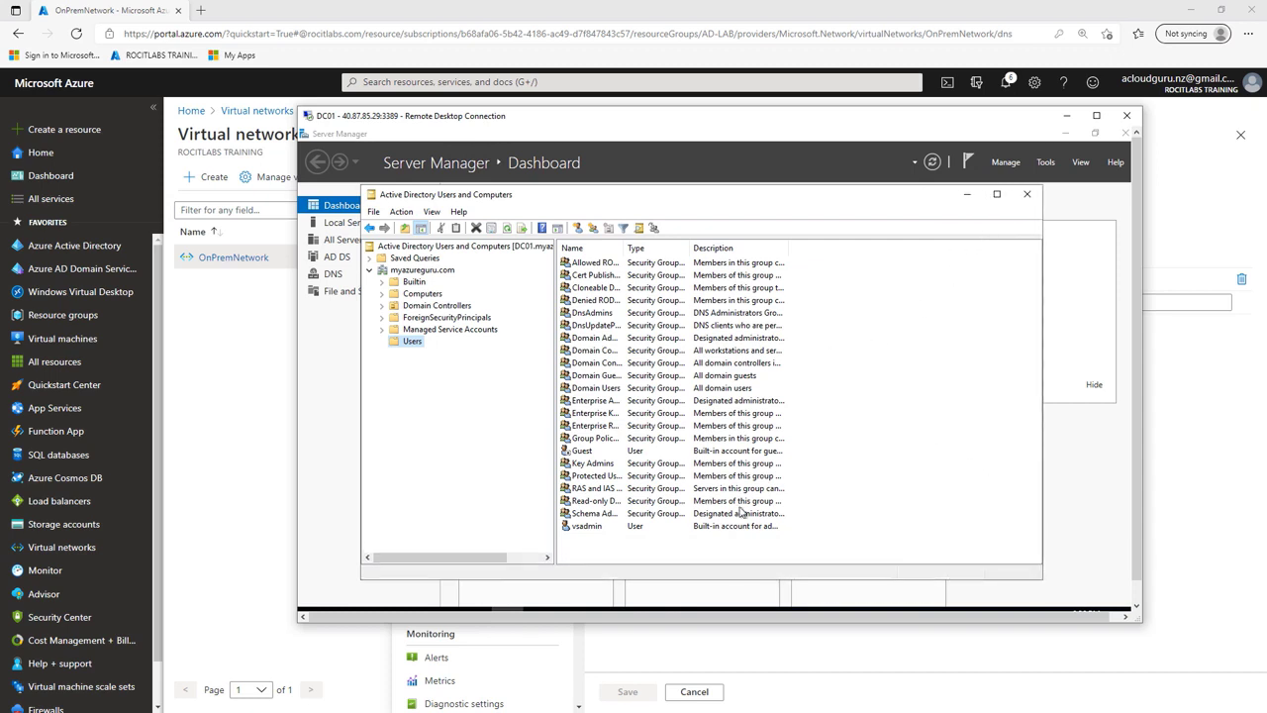
Step: Close Active Directory Users and Computers and Server Manager, then minimise the DC01 session
left_click(1027, 198)
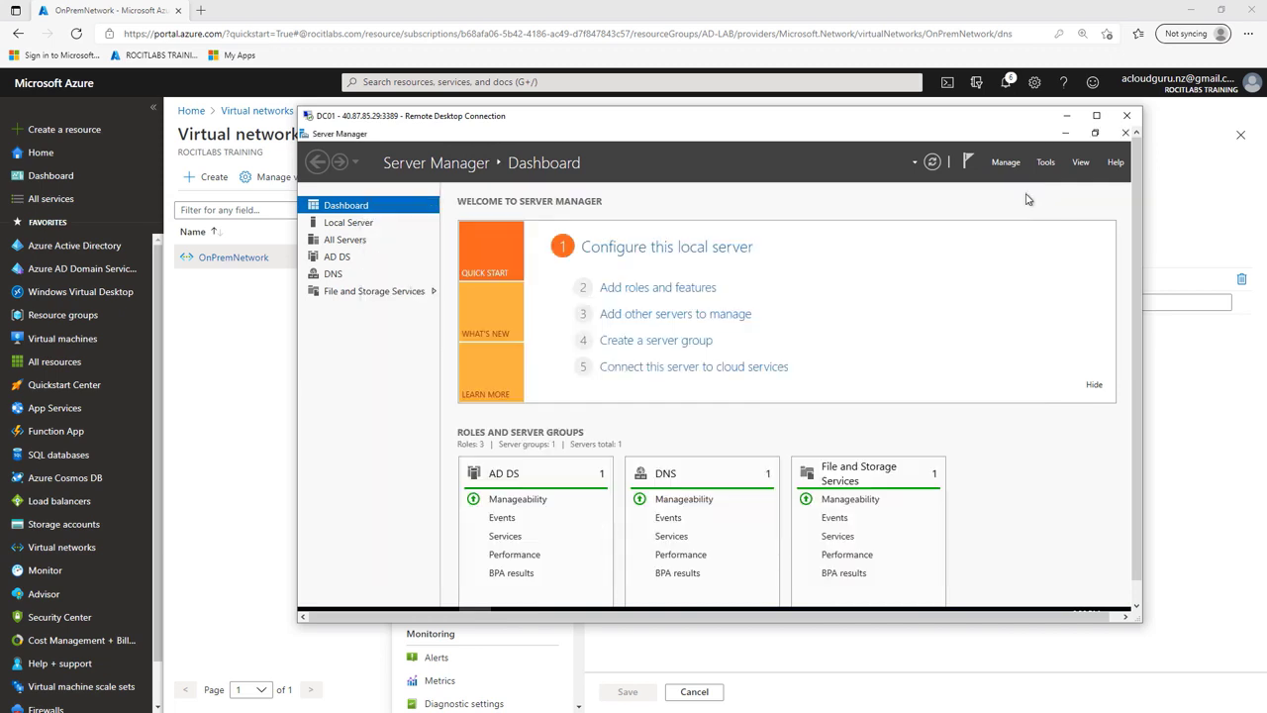
left_click(1125, 135)
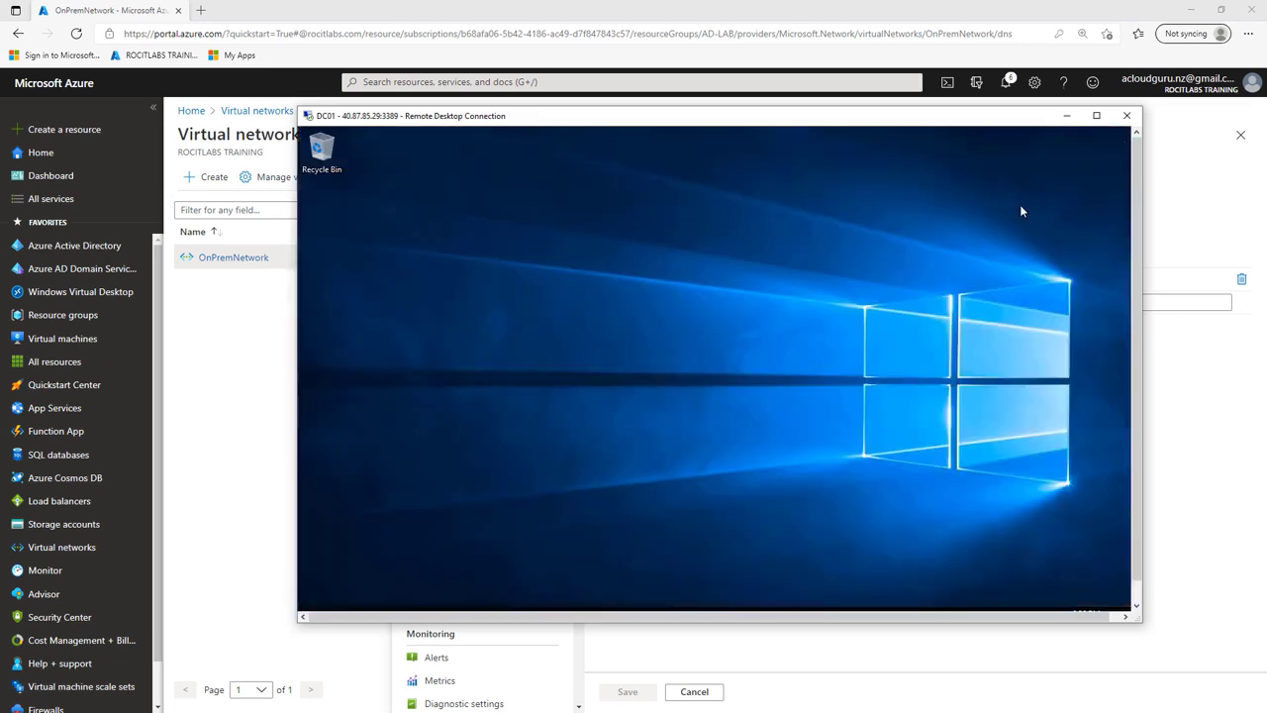
left_click(1066, 118)
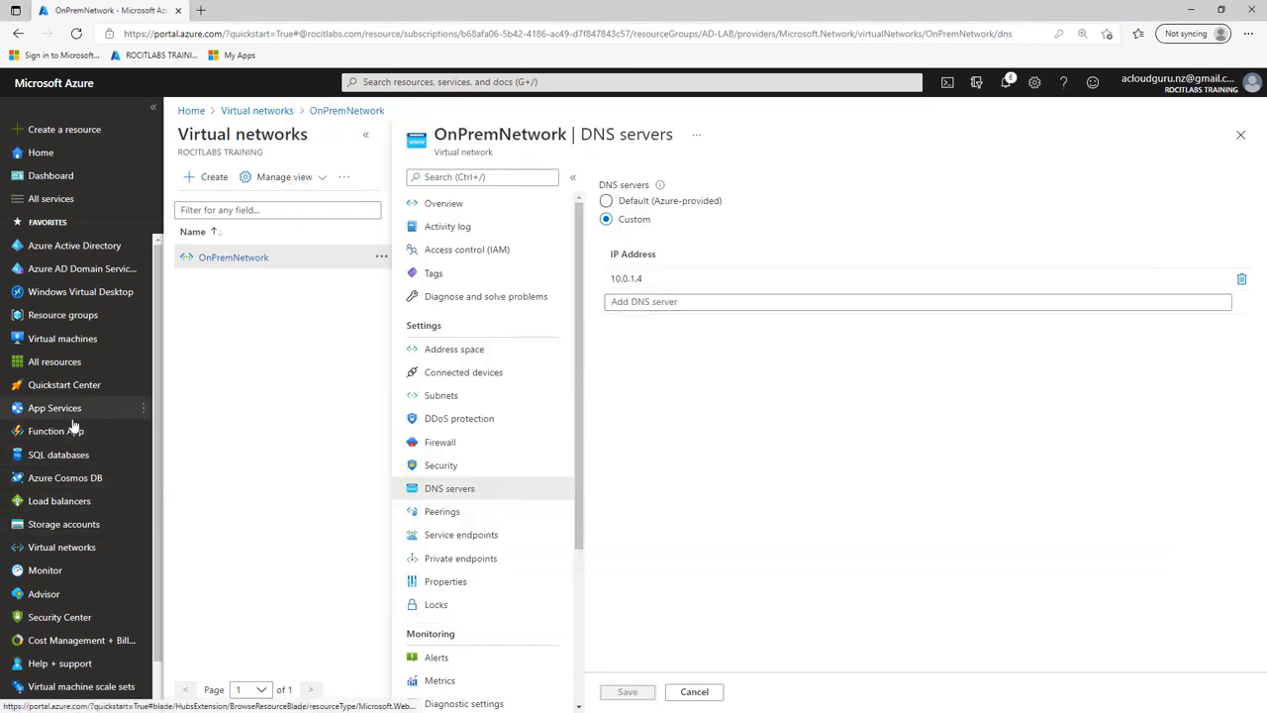
Step: Restart the DC02 virtual machine from its overview page
left_click(72, 341)
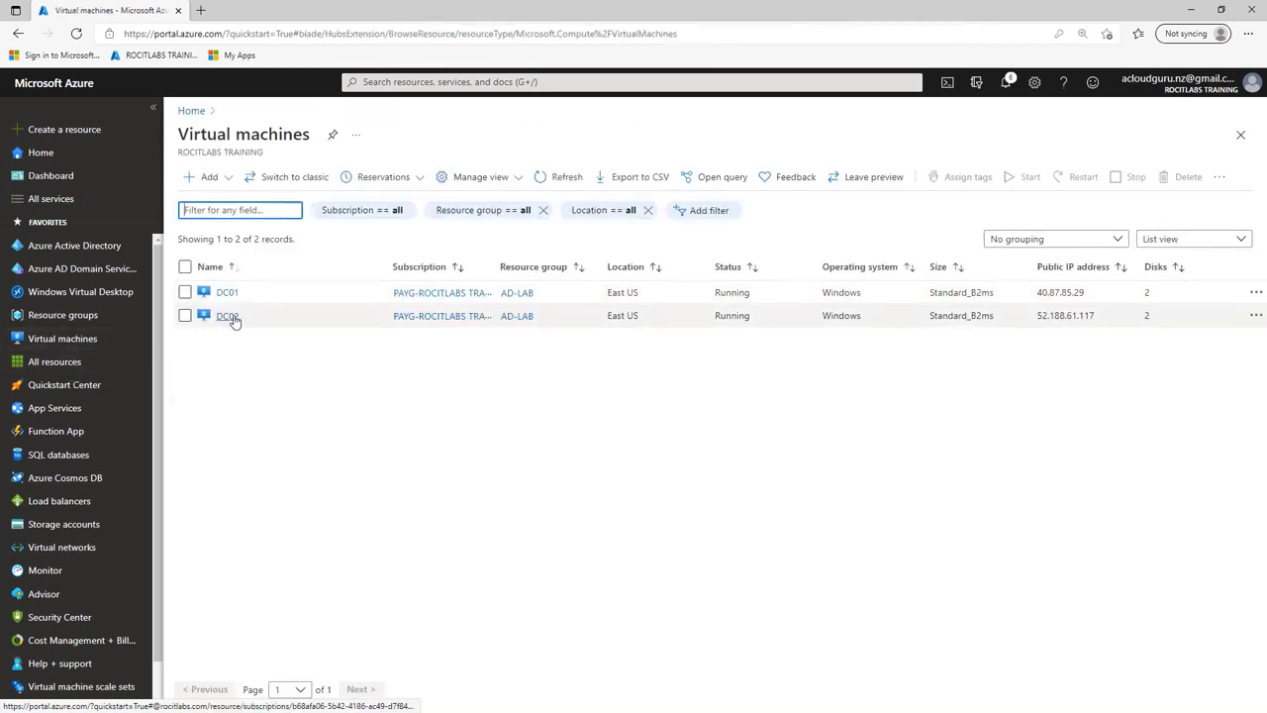
left_click(230, 318)
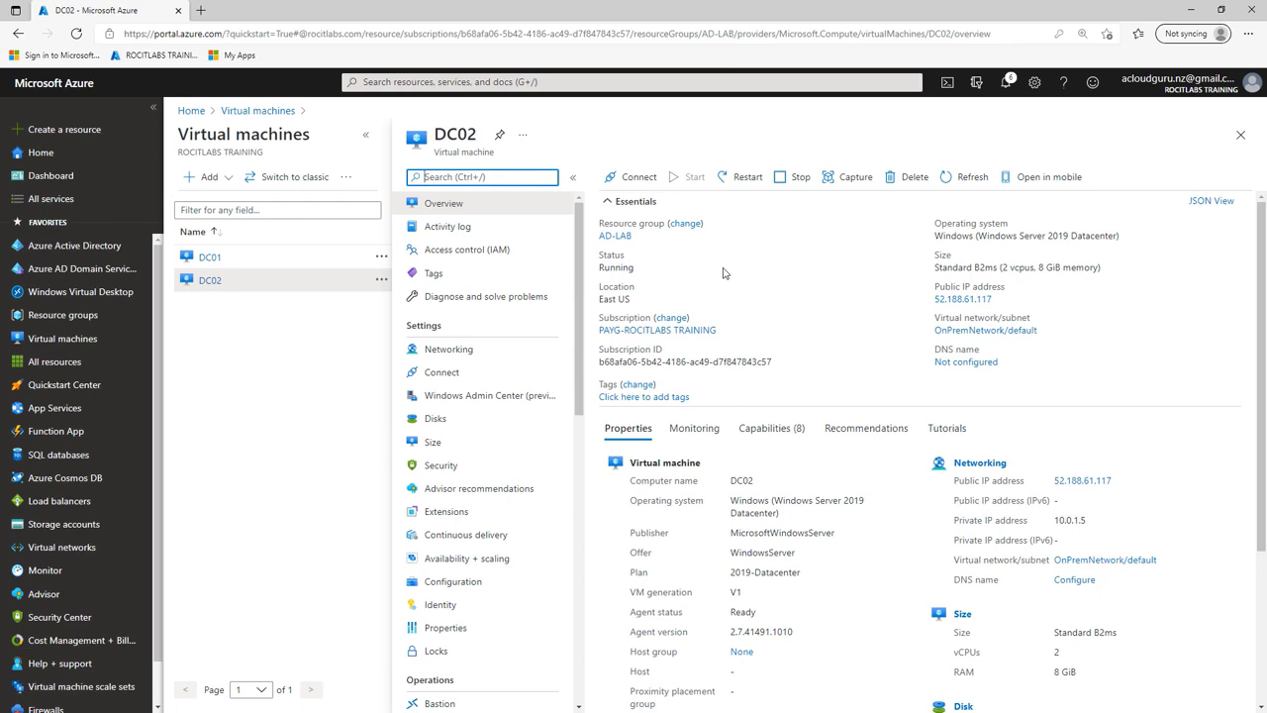
left_click(742, 177)
left_click(632, 258)
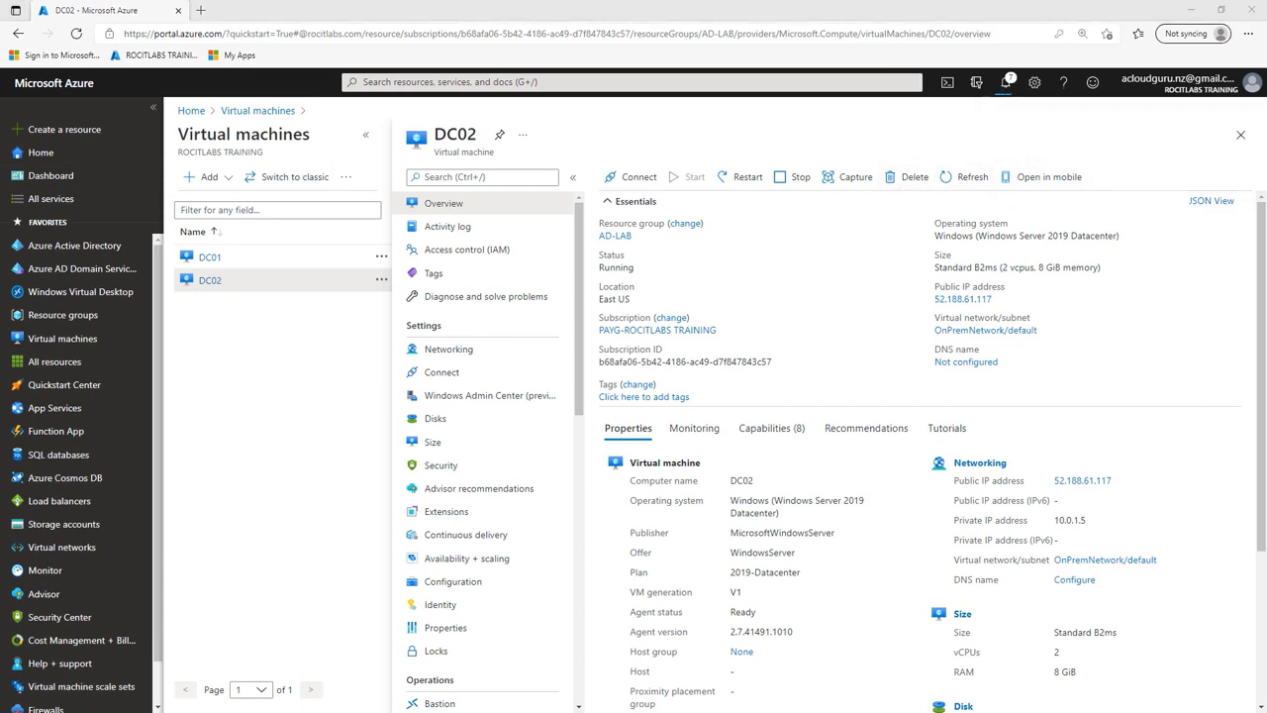
Step: Confirm the restart succeeded in Notifications and bring up DC02's RDP connect page
left_click(1008, 83)
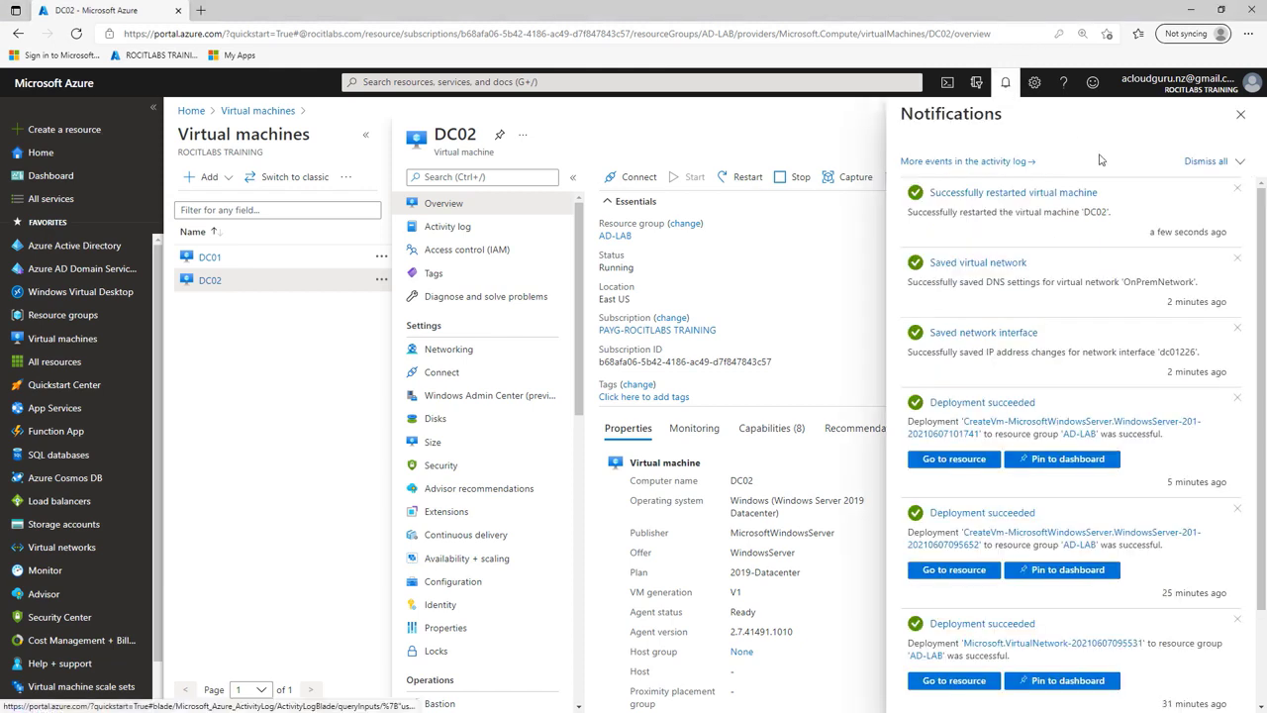
left_click(1207, 163)
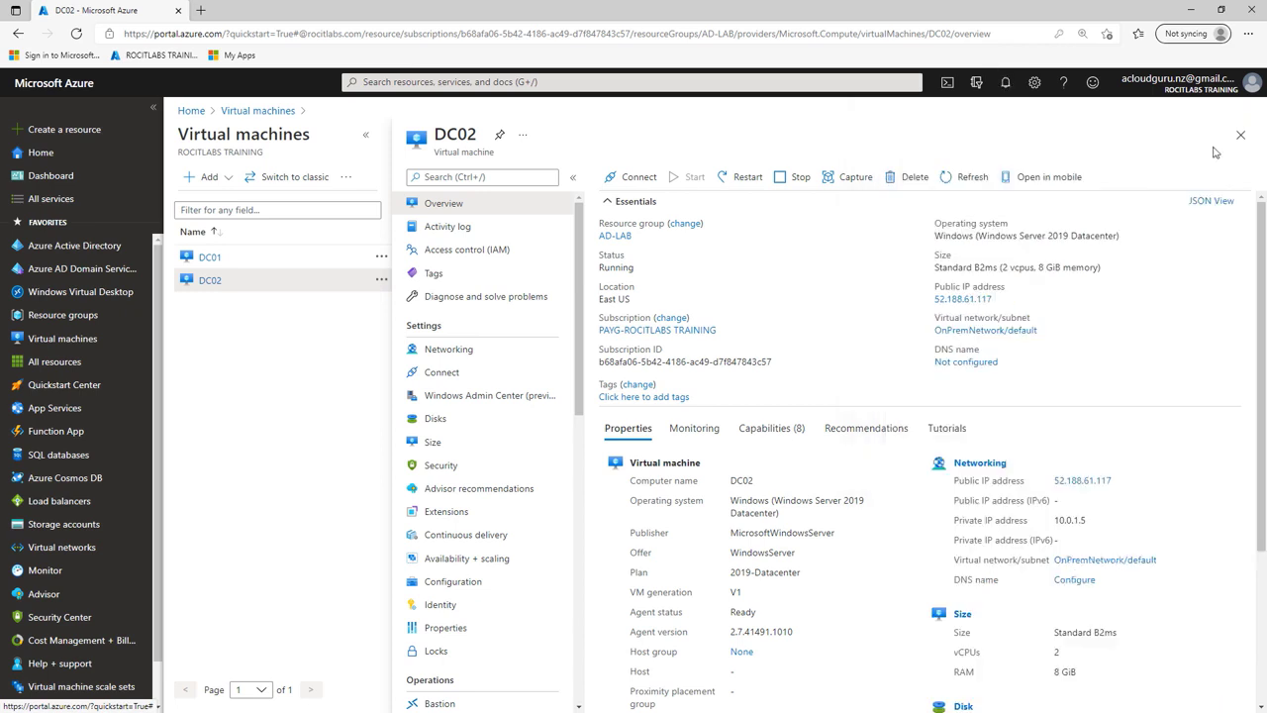
left_click(636, 182)
left_click(616, 202)
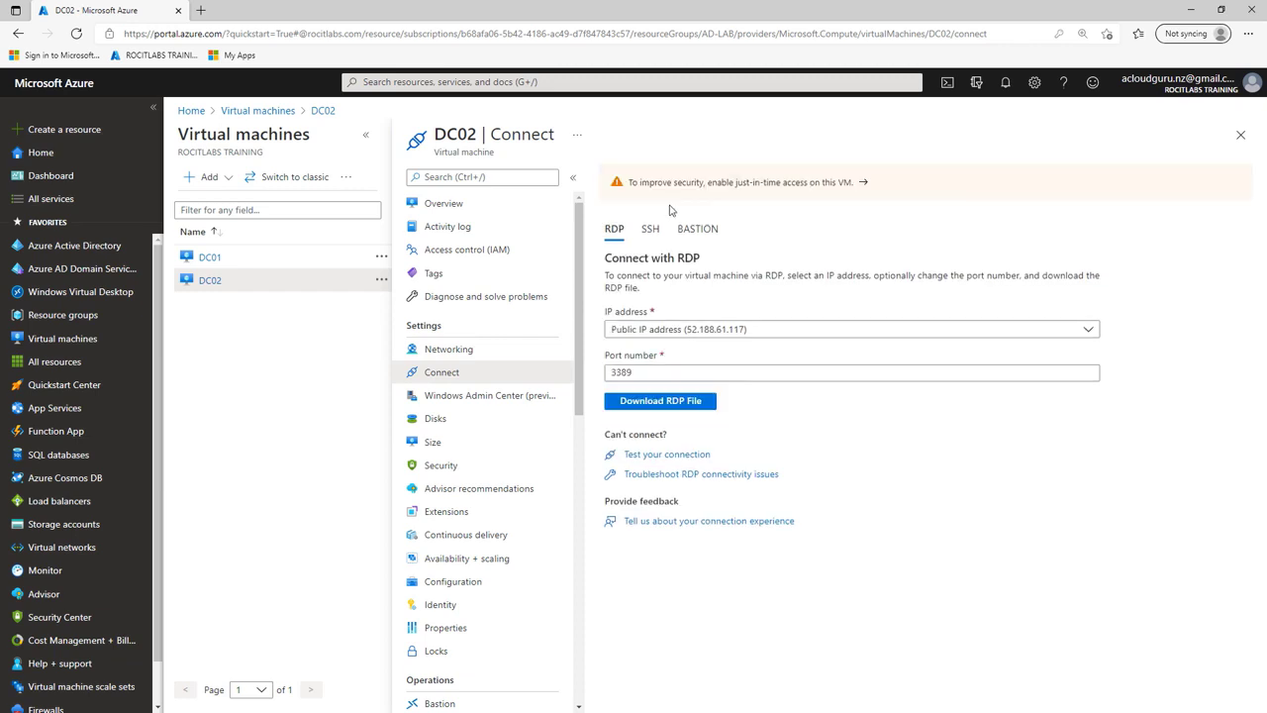
Step: Download and open DC02.rdp, entering the admin user name
left_click(671, 402)
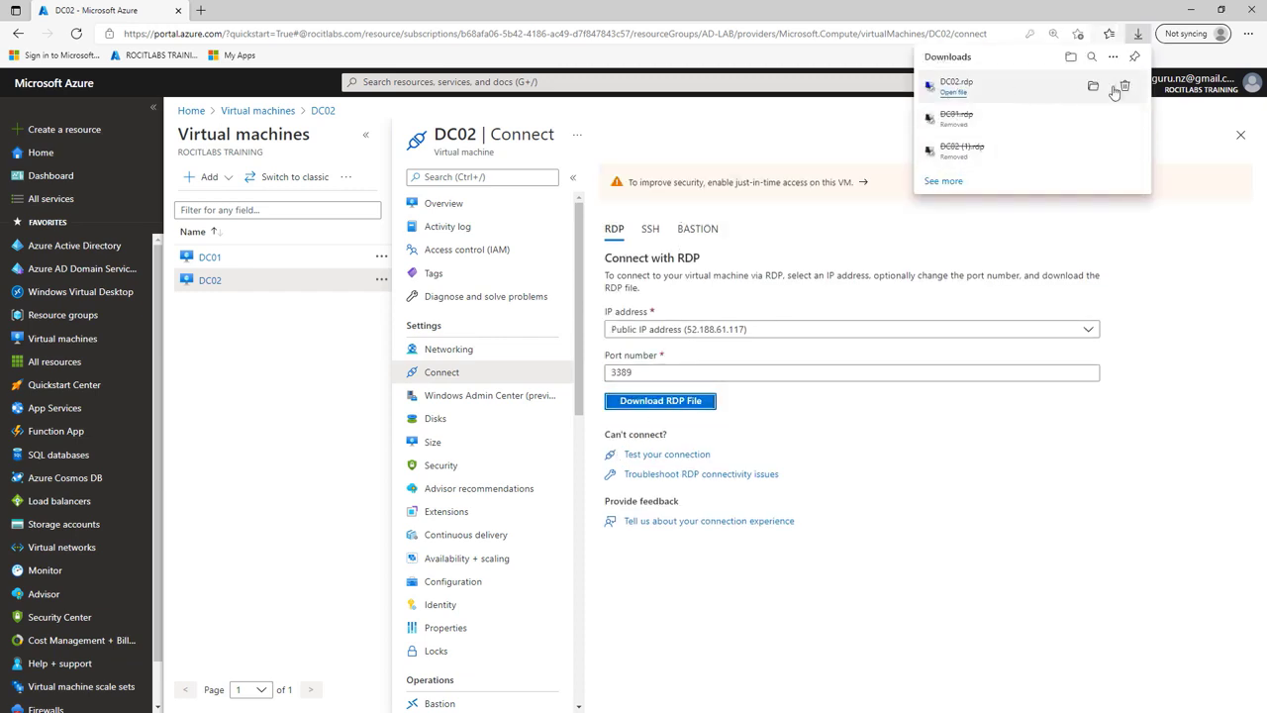
left_click(1095, 88)
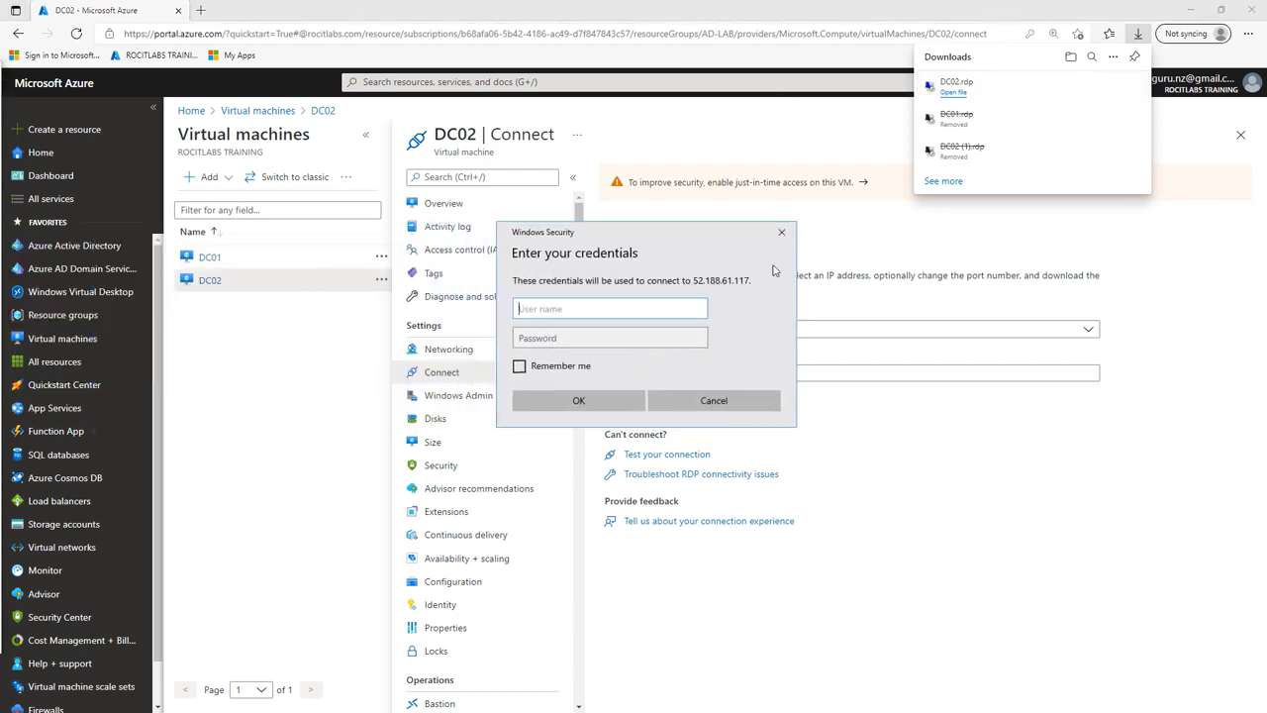
left_click(1183, 117)
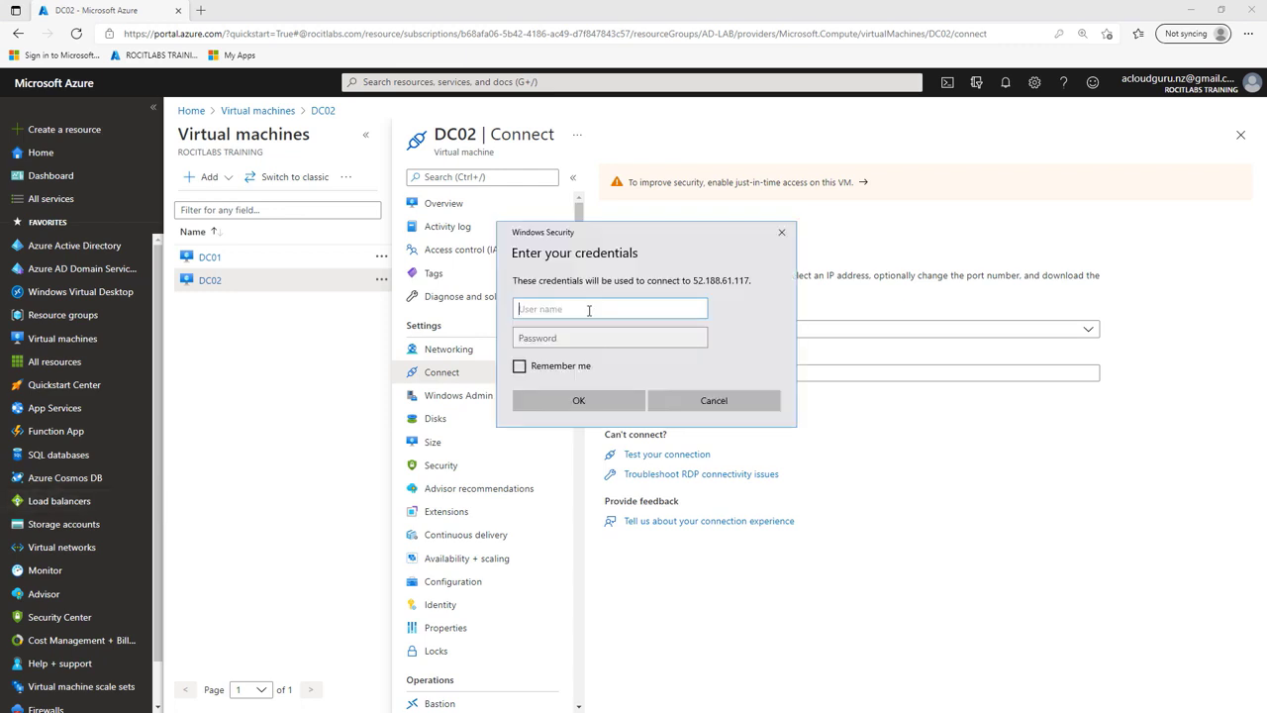
type("vasadmin")
key("BackSpace")
Step: Enter the admin password, accept the certificate warning, and enlarge the DC02 remote window
left_click(545, 337)
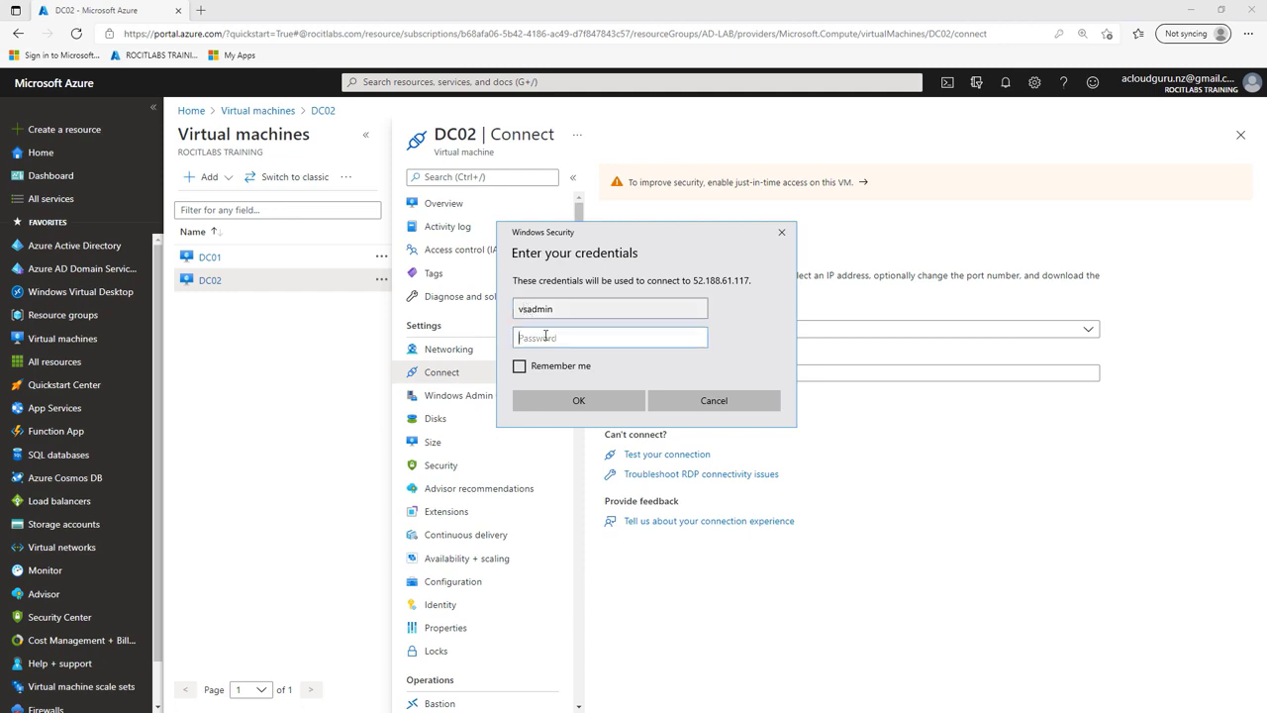
key("Caps_Lock")
type("●")
key("Caps_Lock")
type("●●●●●●●●●●●")
left_click(624, 409)
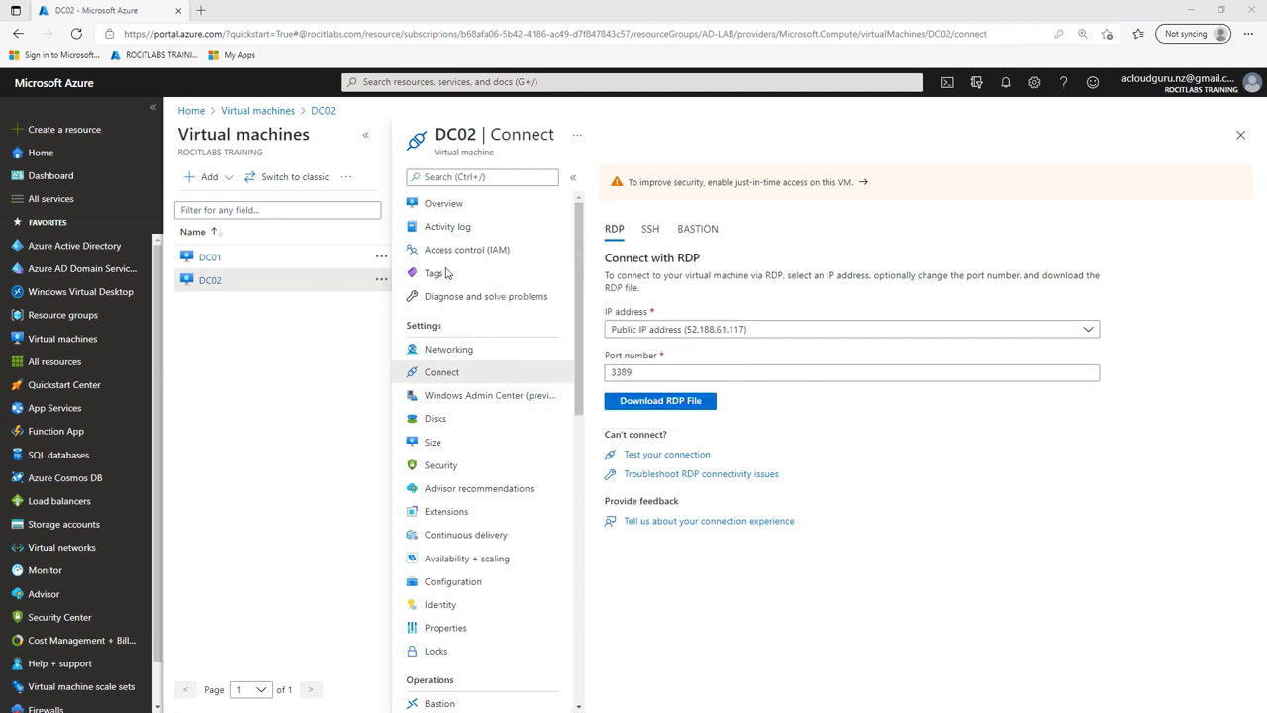
left_click(805, 463)
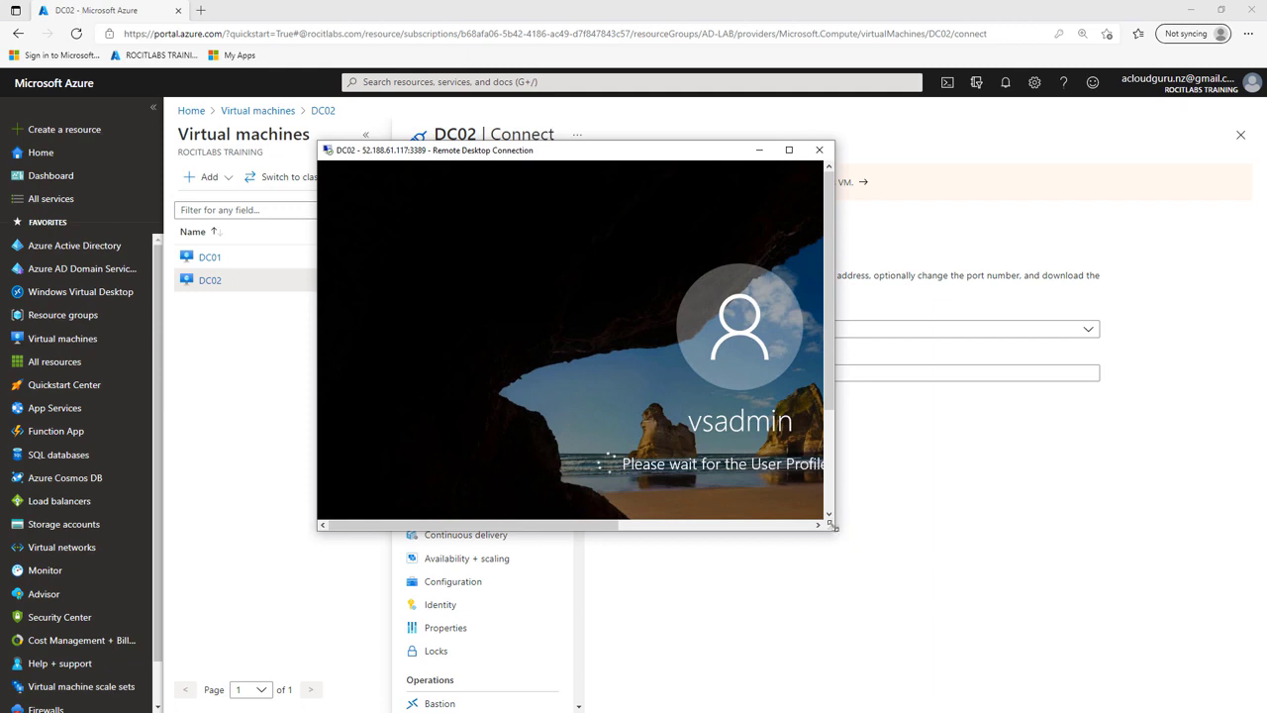
left_click_drag(832, 527, 1165, 669)
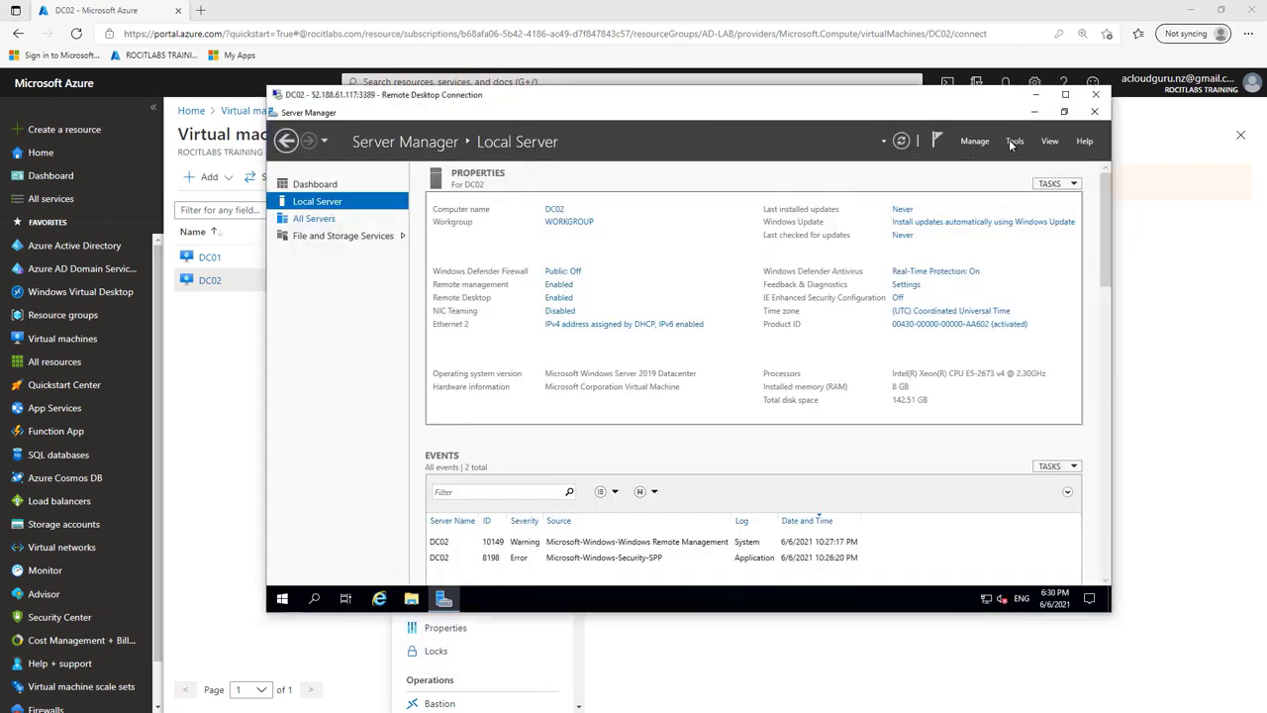
Step: Open Disk Management in Computer Management and initialise Disk 2 with MBR
left_click(1014, 142)
left_click(1014, 142)
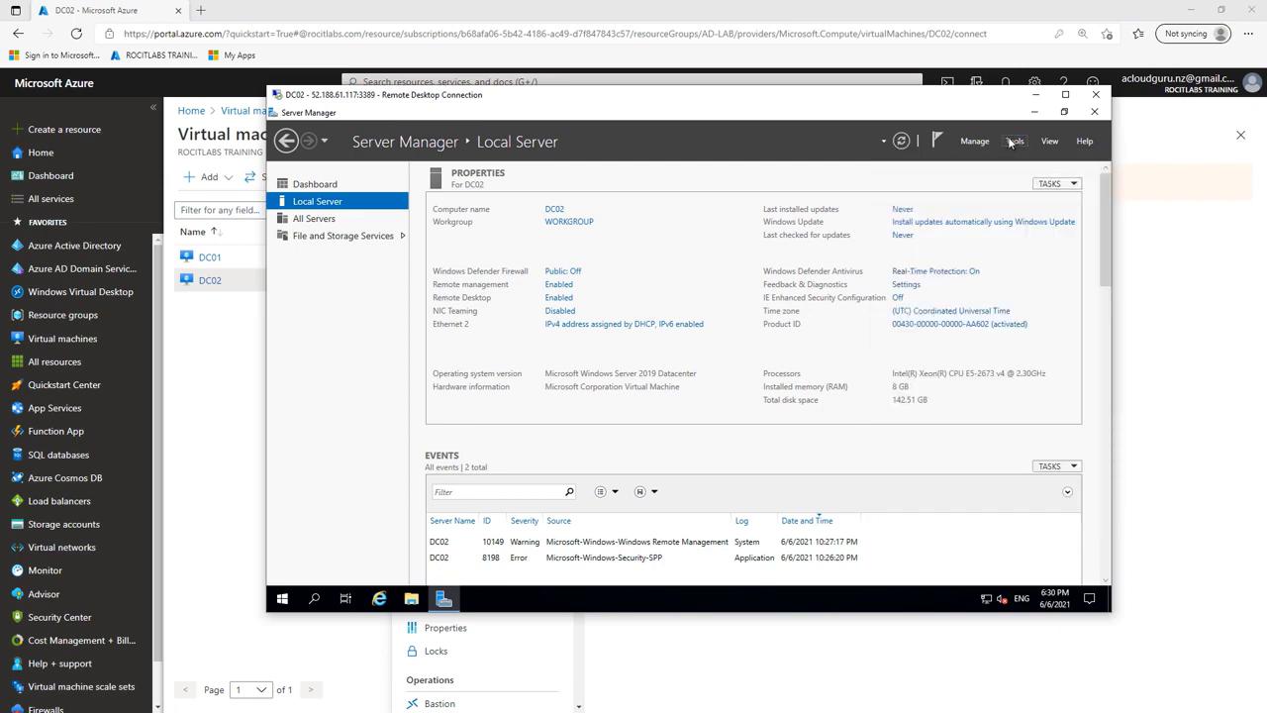
left_click(1014, 141)
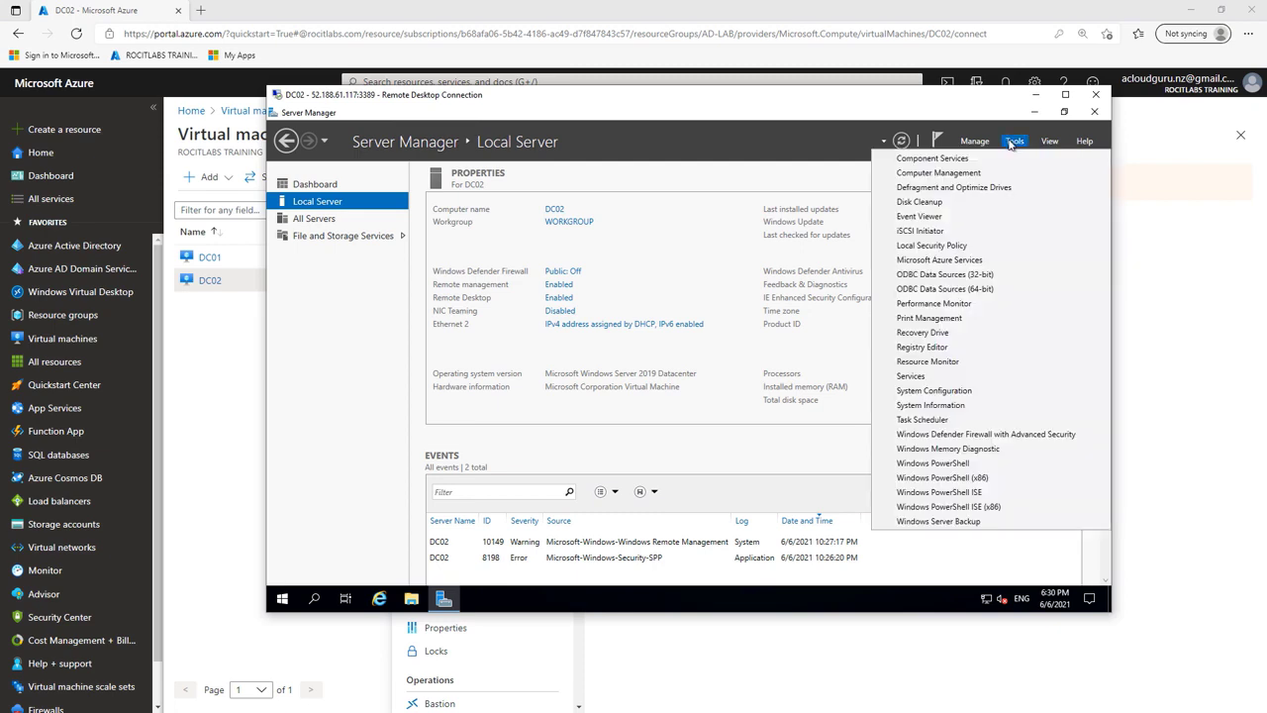
left_click(938, 173)
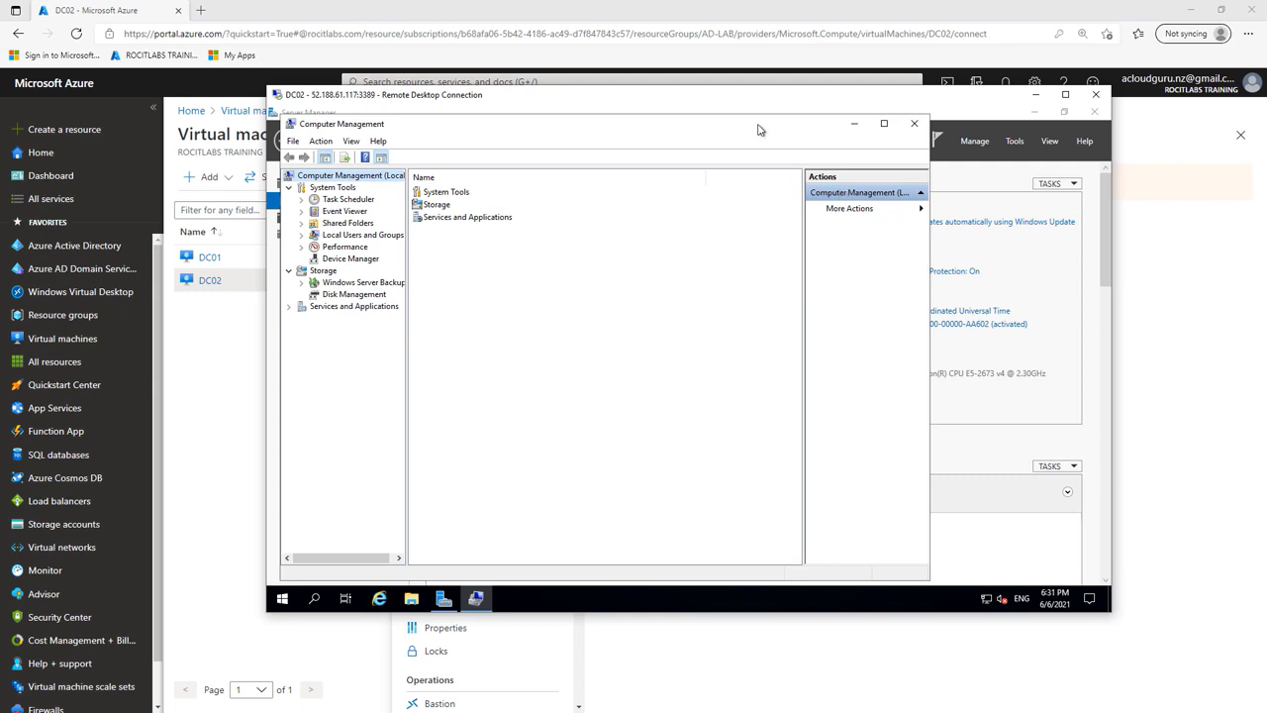
left_click(401, 295)
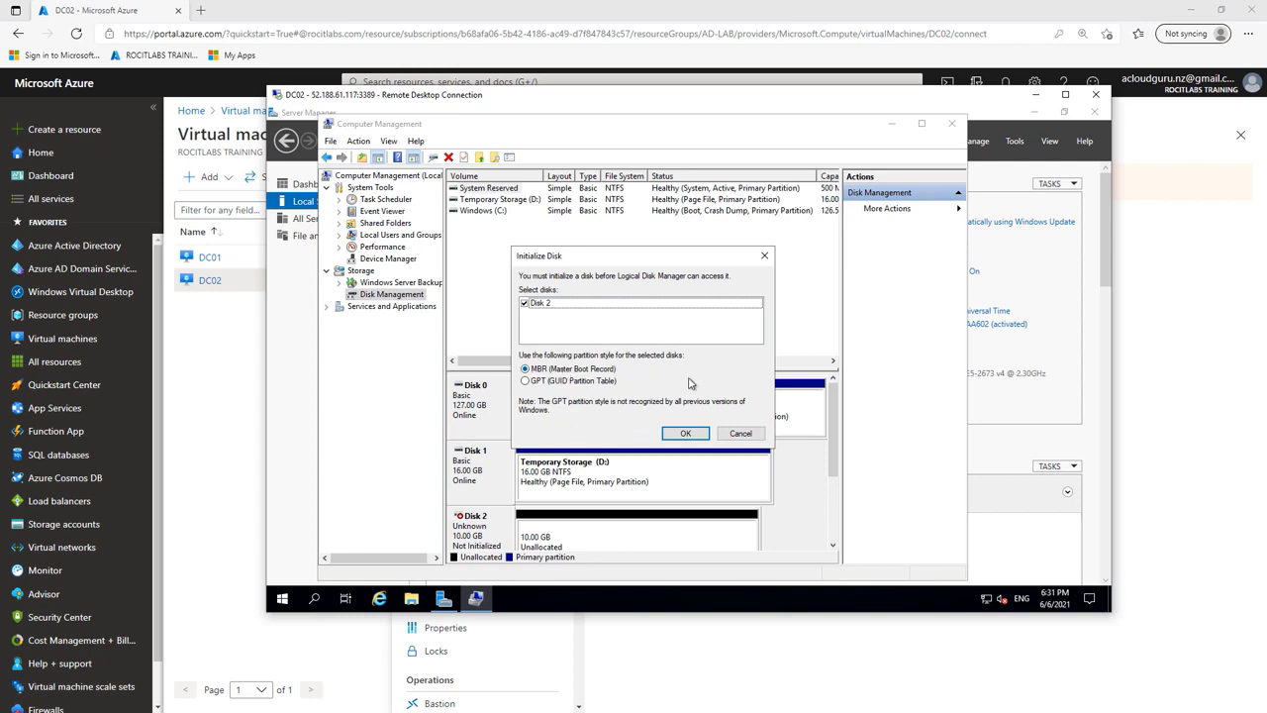
left_click(684, 436)
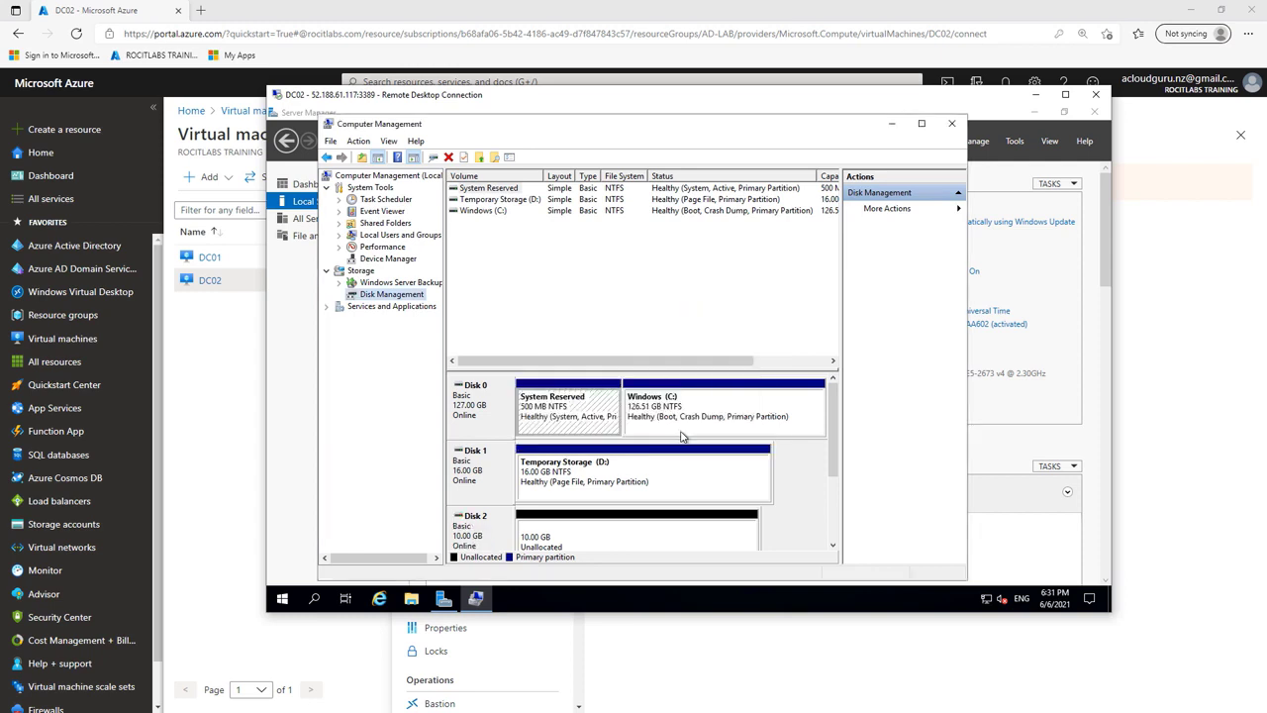
Step: Create a 10237 MB NTFS simple volume as drive F: on Disk 2, then close Computer Management
right_click(651, 535)
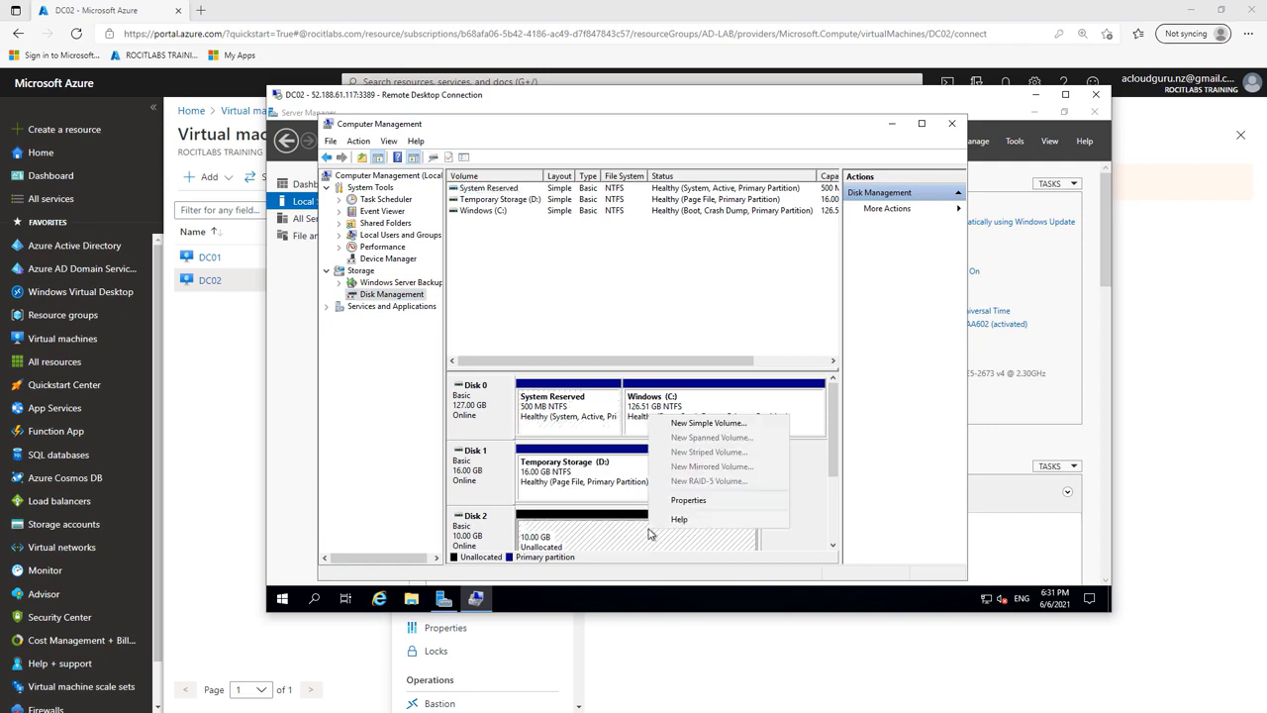
left_click(695, 424)
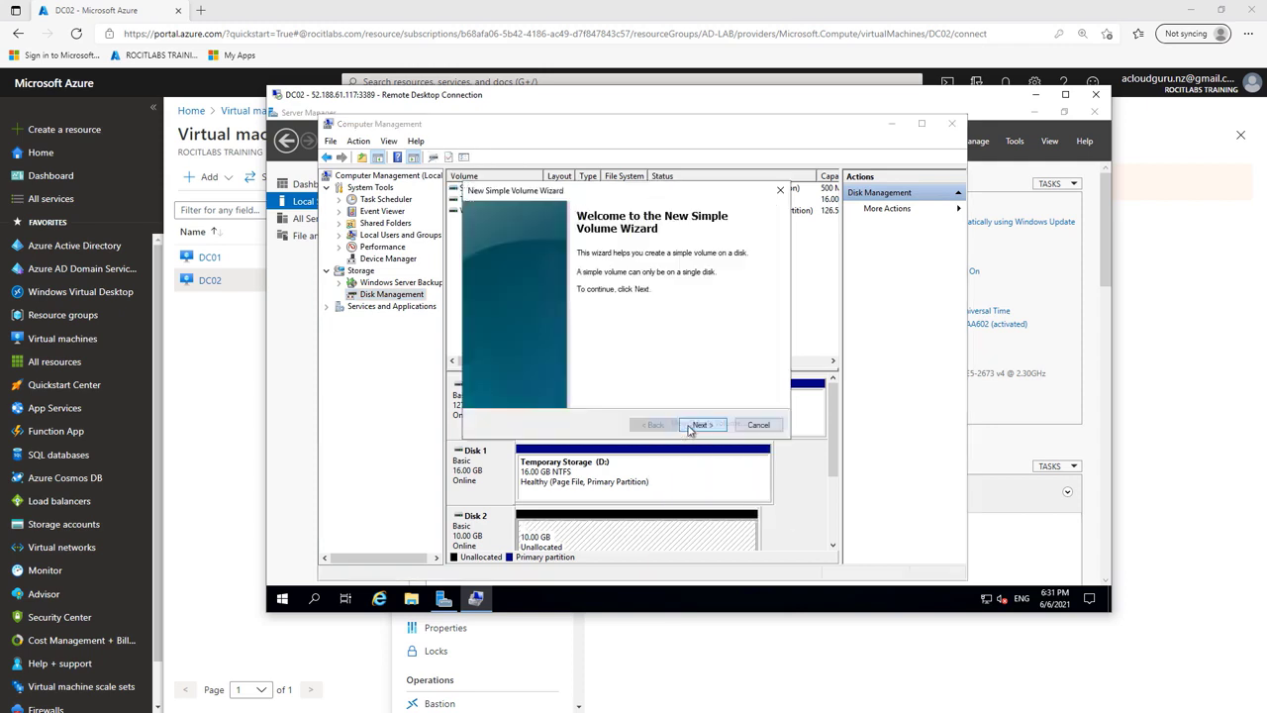
left_click(701, 425)
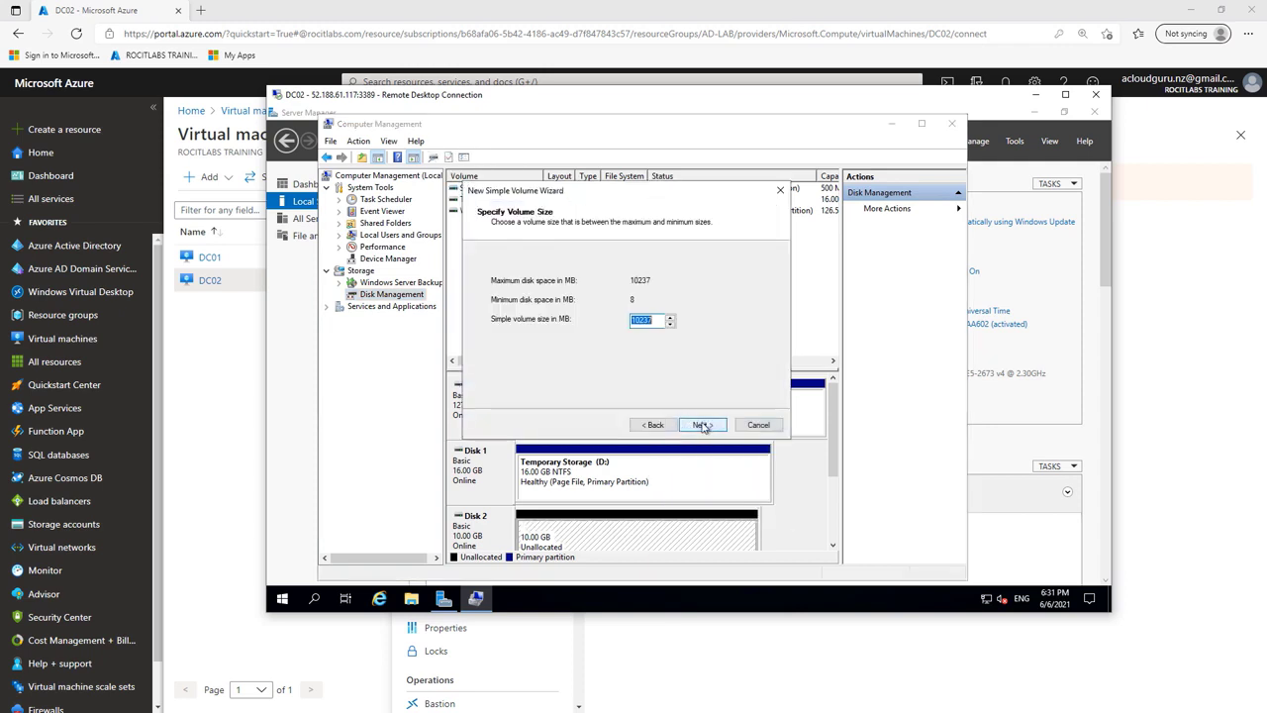
left_click(701, 425)
left_click(702, 425)
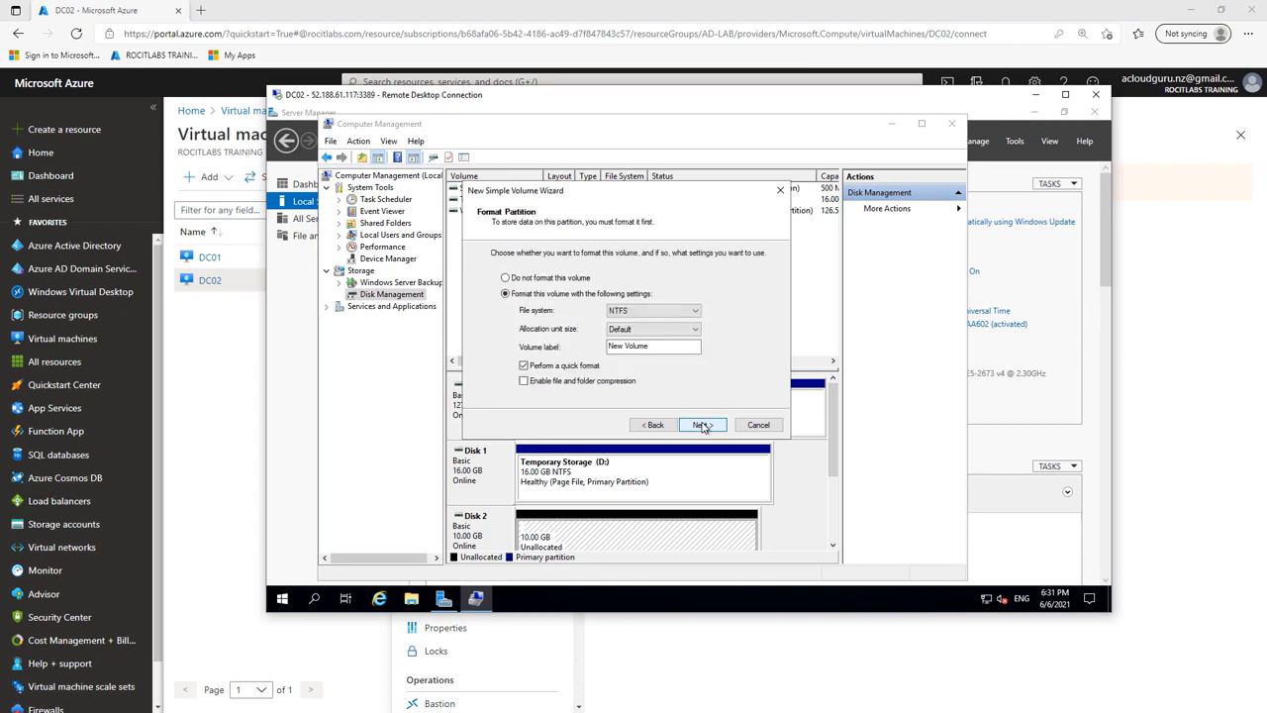
left_click(702, 424)
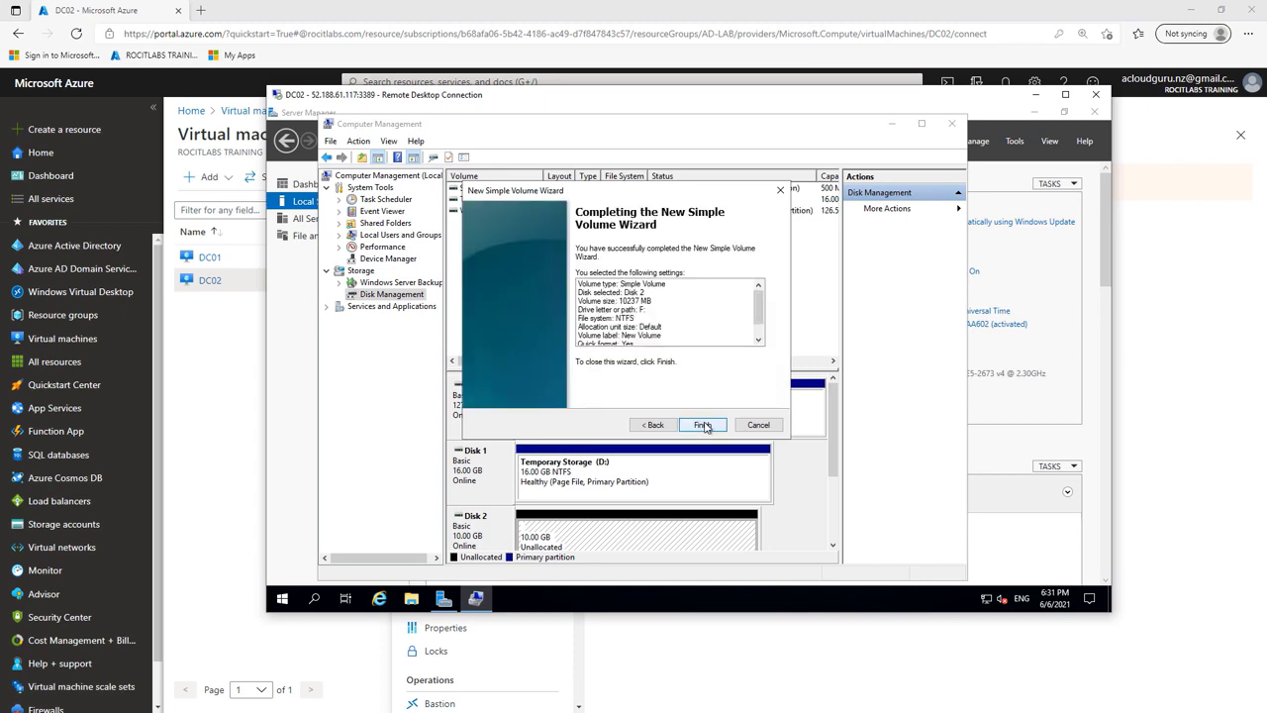
left_click(703, 425)
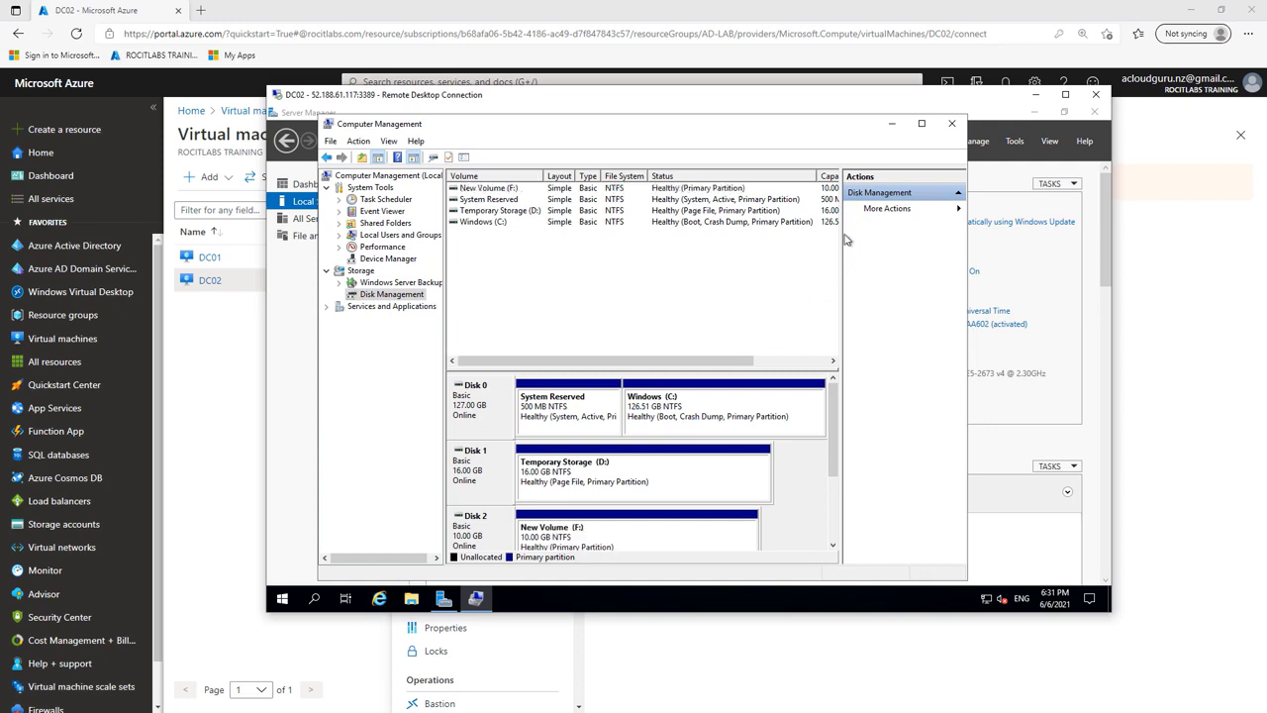
left_click(956, 130)
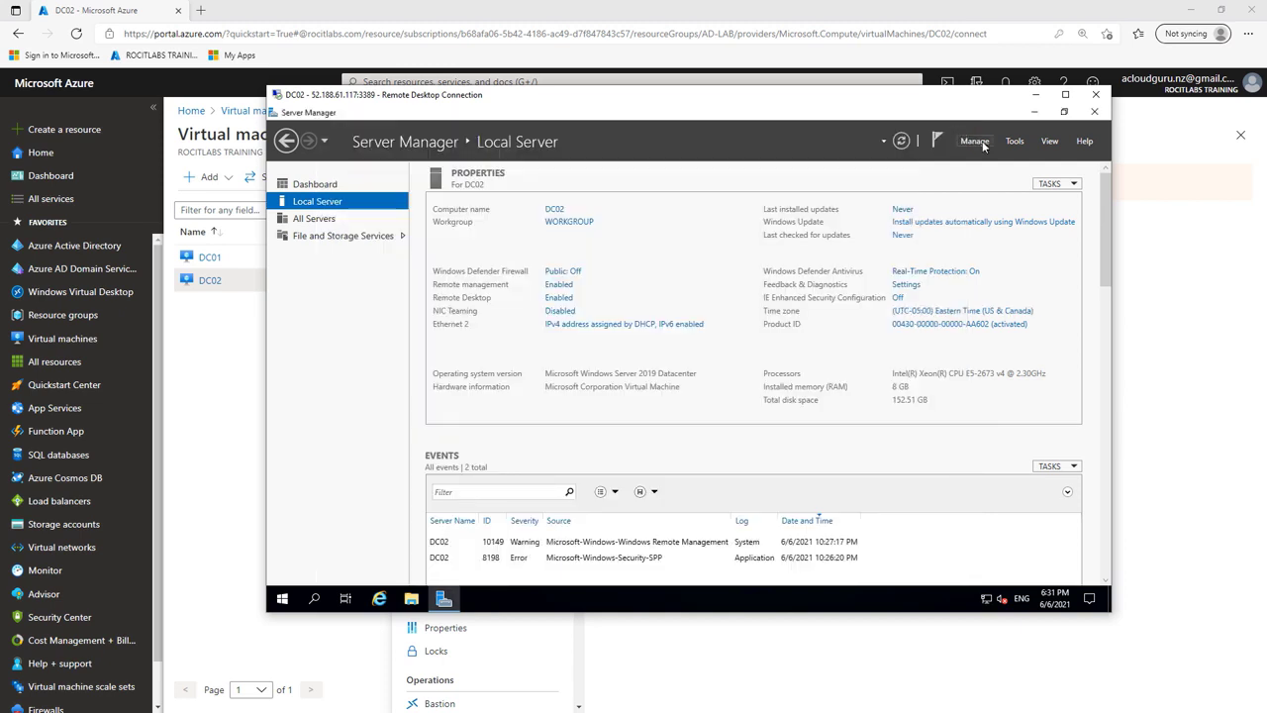
Step: Start Add Roles and Features for DC02 and select the AD DS role with its required features
left_click(1013, 143)
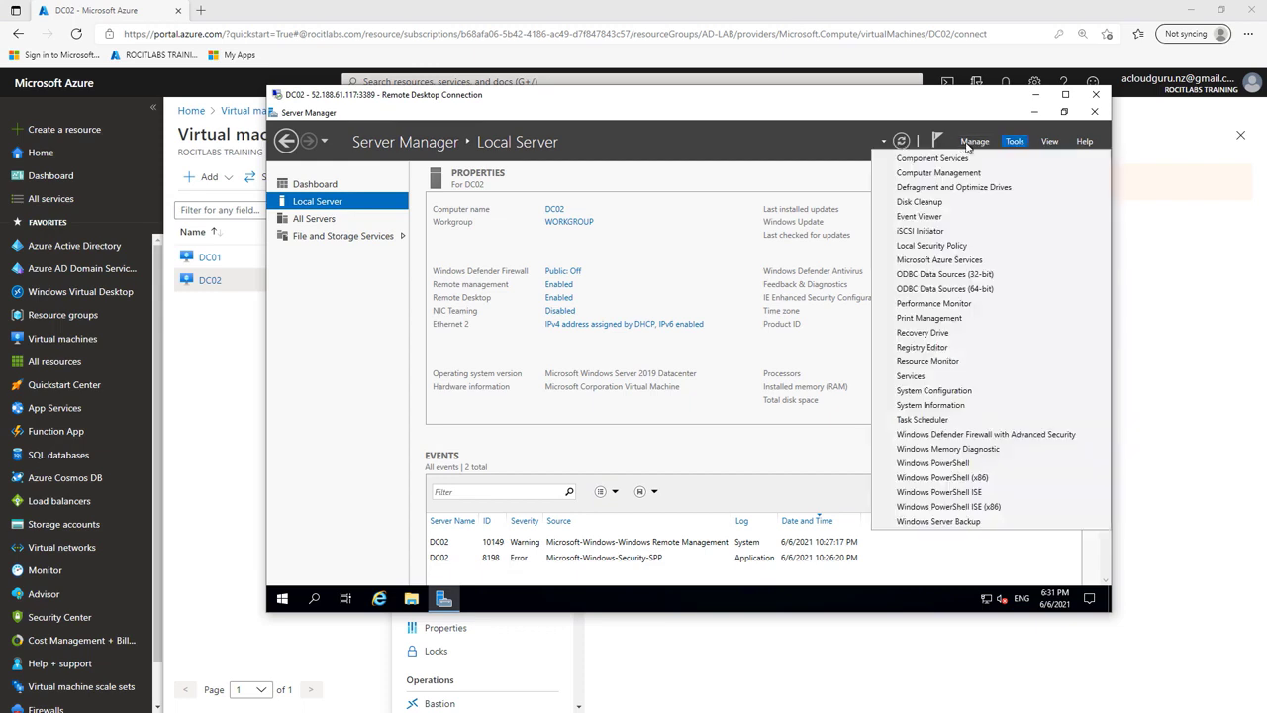
left_click(975, 142)
left_click(983, 162)
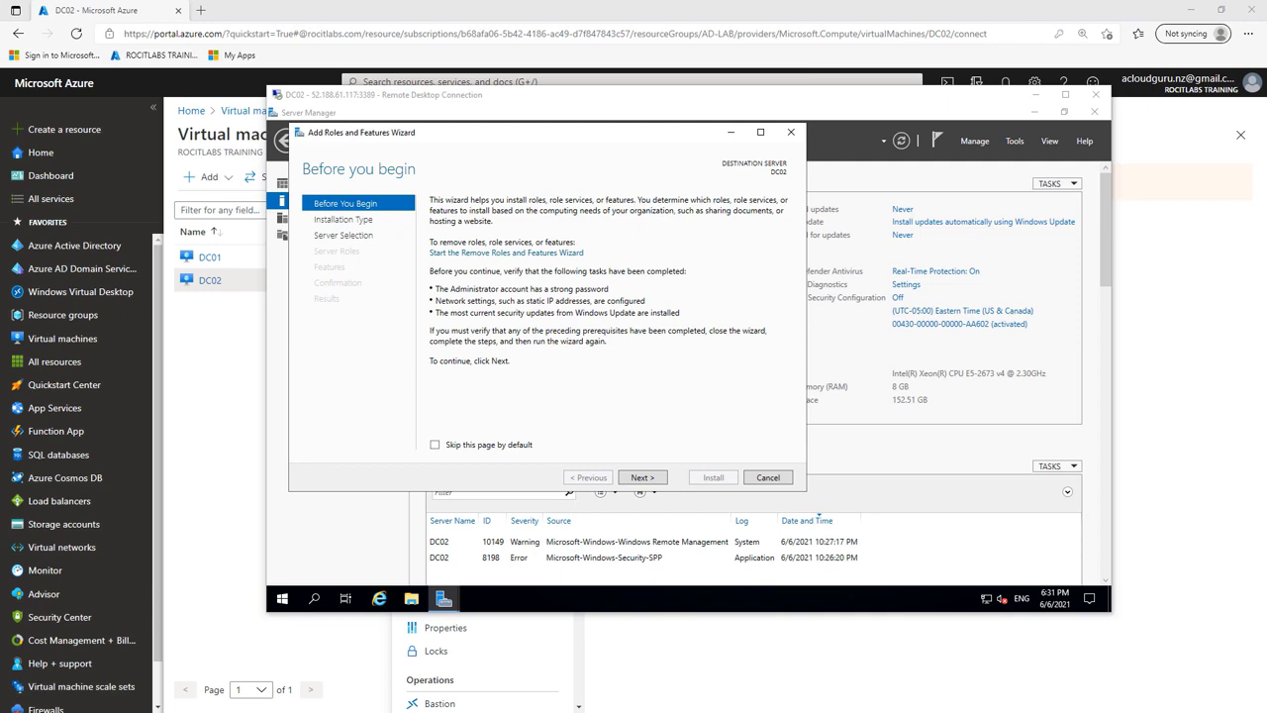
left_click(649, 478)
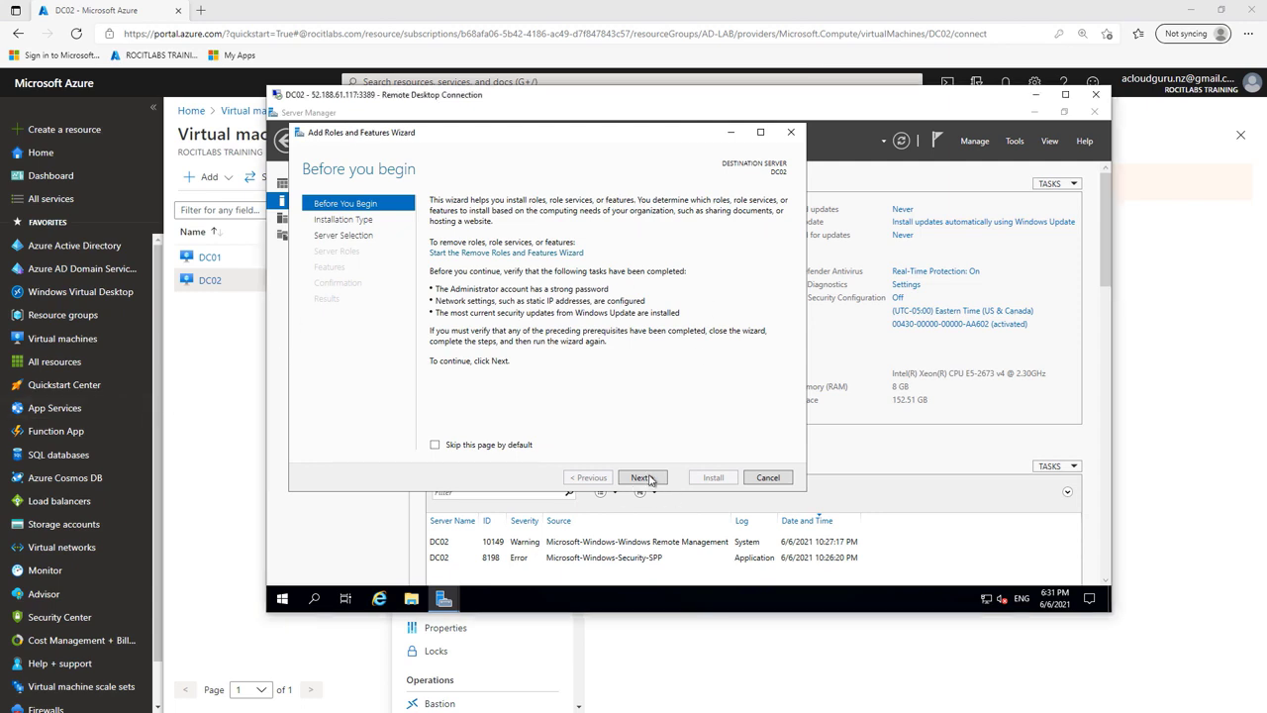
left_click(651, 478)
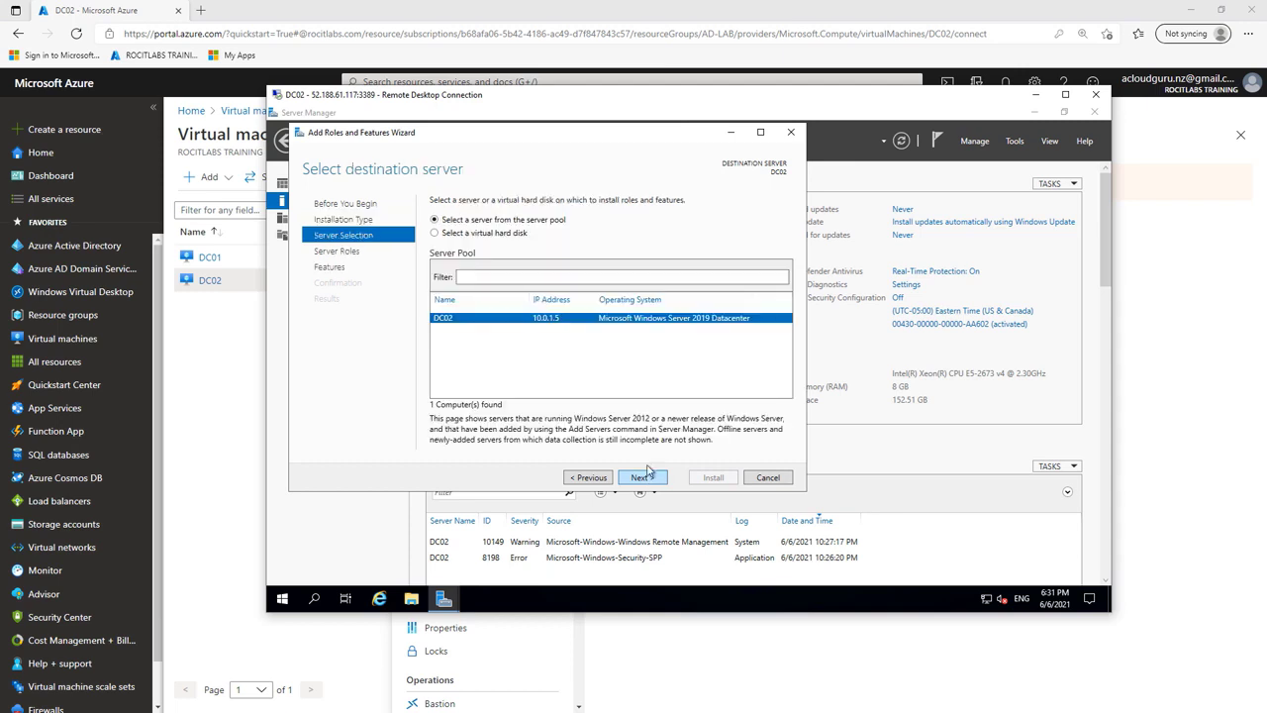
left_click(646, 478)
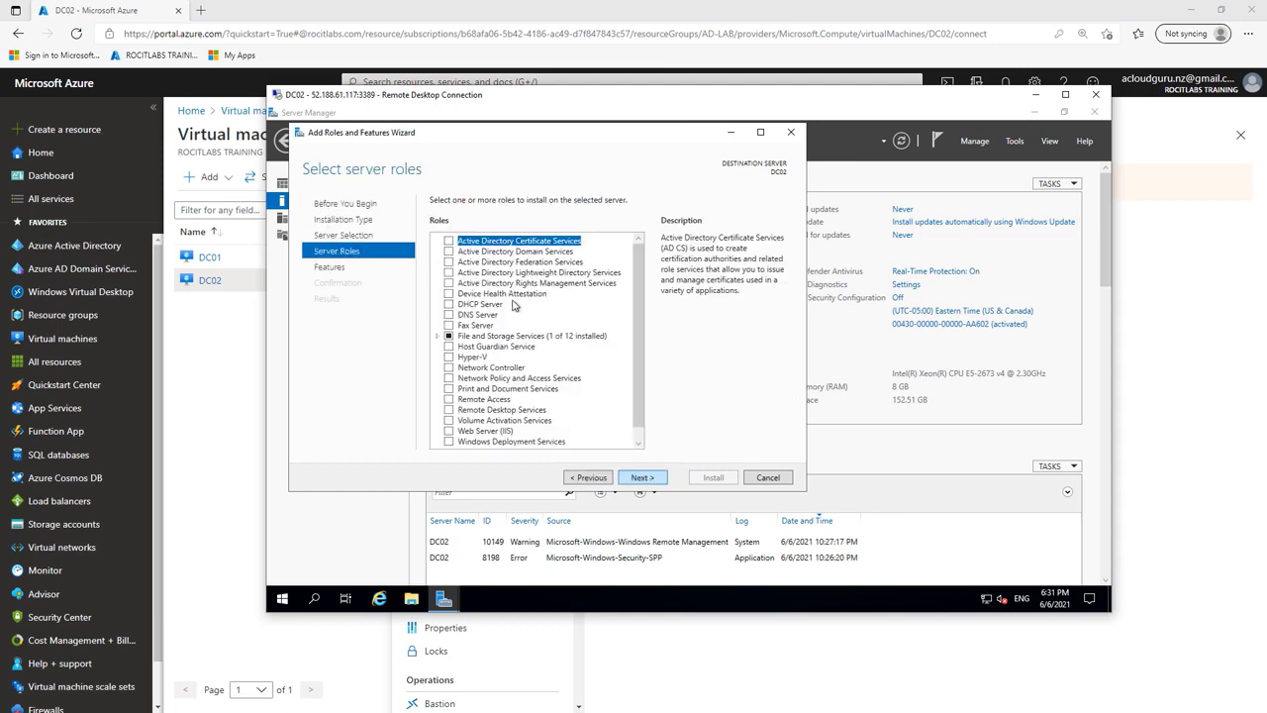
left_click(449, 252)
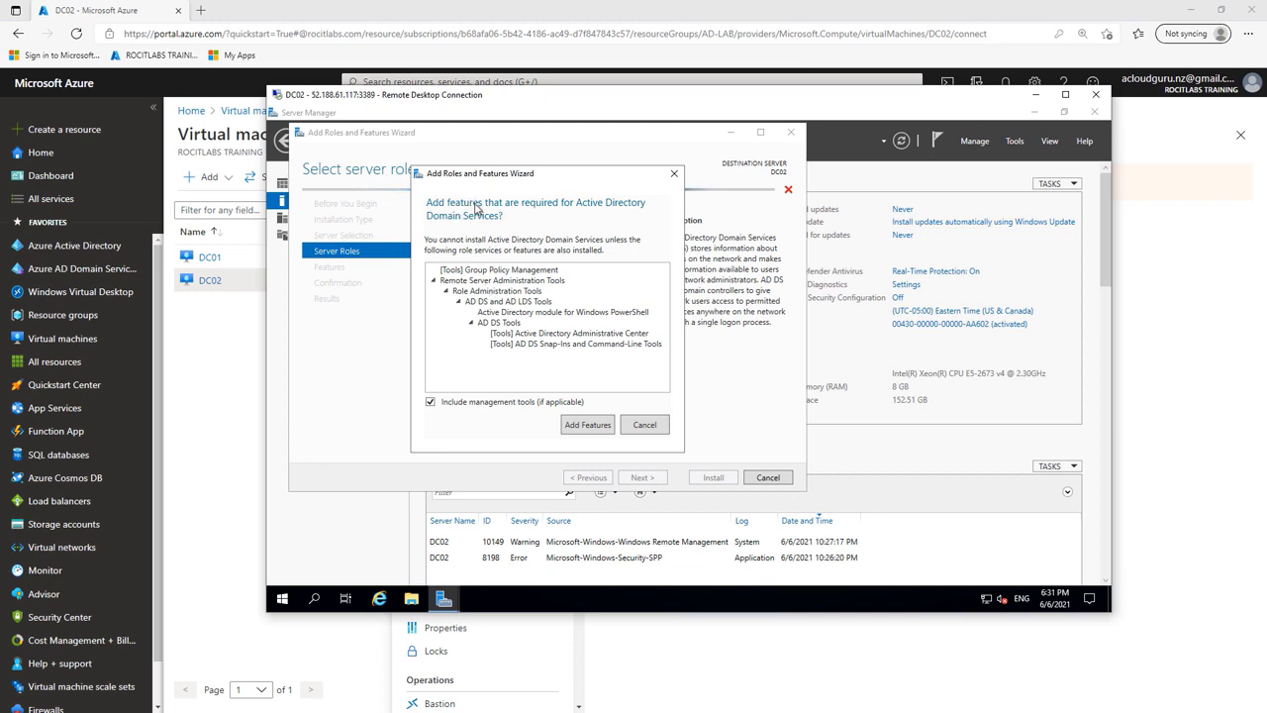
left_click(592, 425)
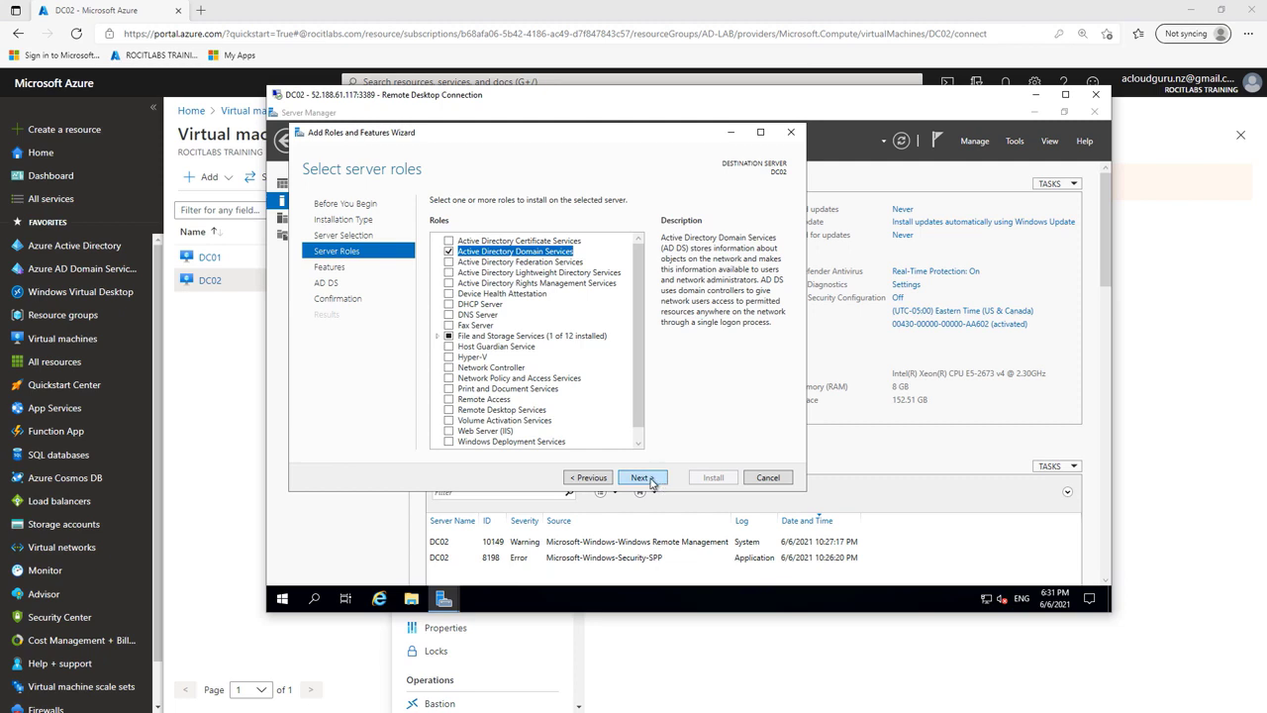
Step: Continue to confirmation, allow automatic restart, and install the AD DS role
left_click(642, 479)
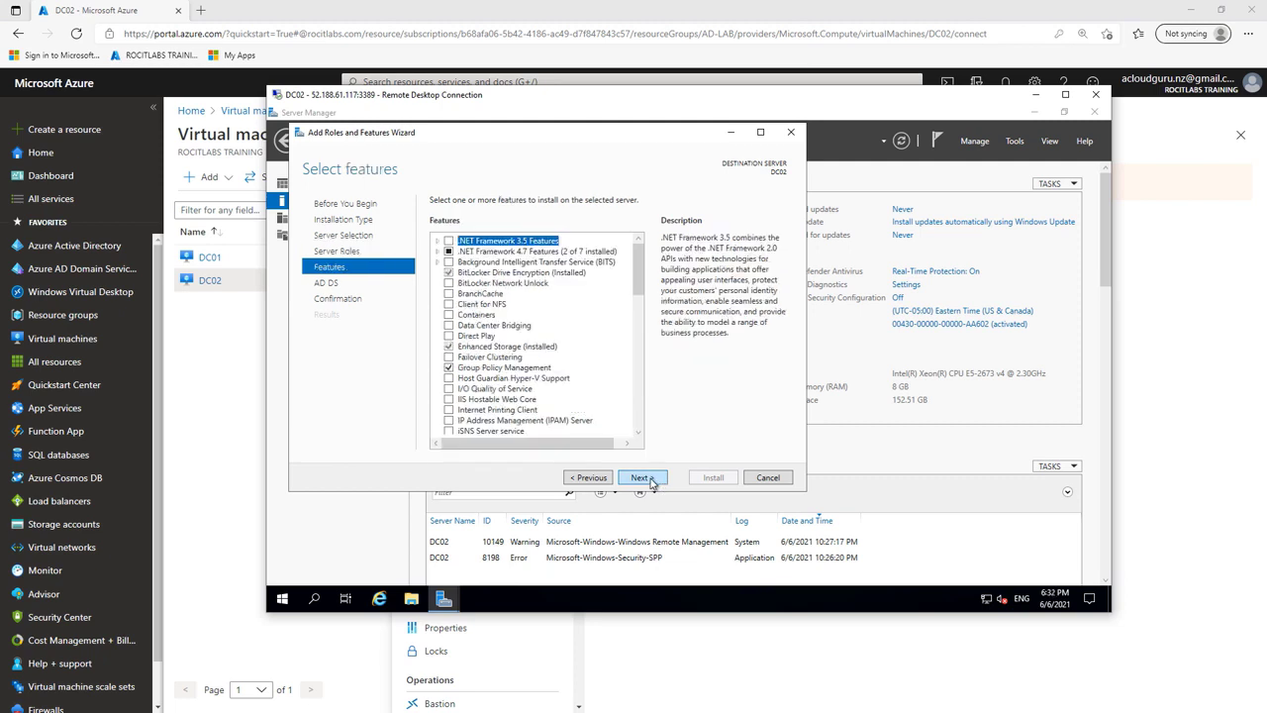
left_click(641, 479)
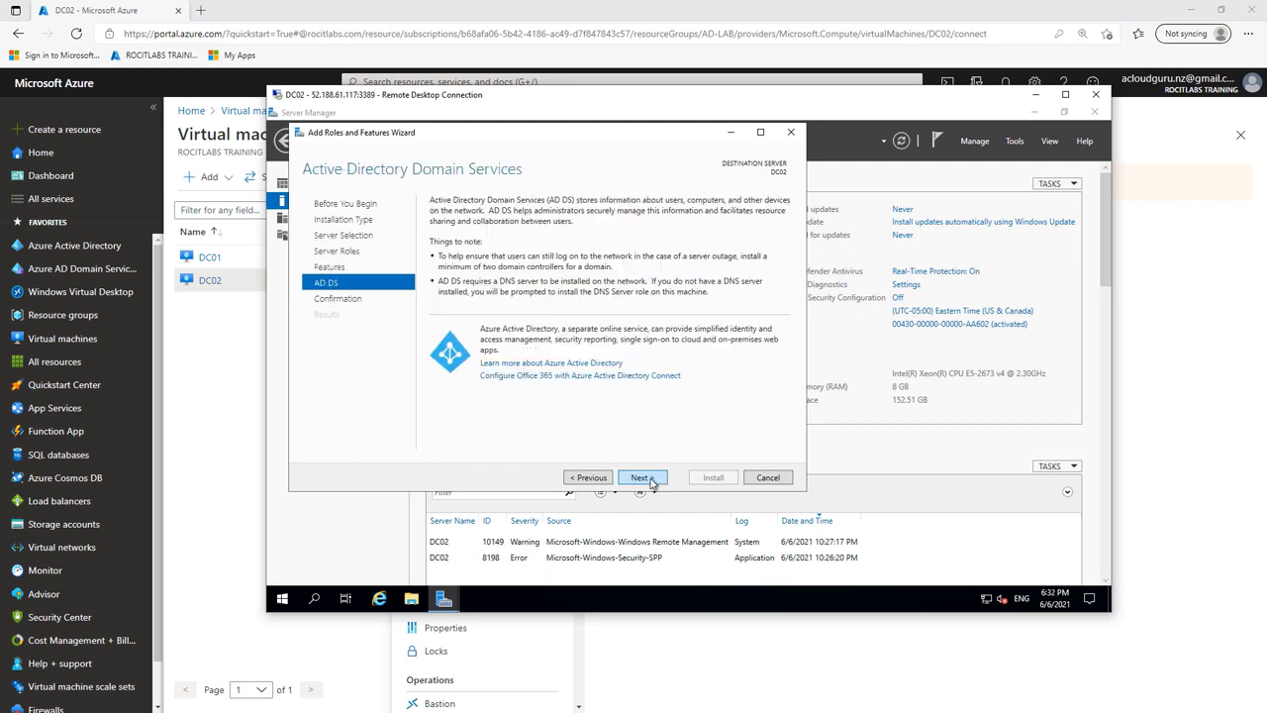
left_click(641, 478)
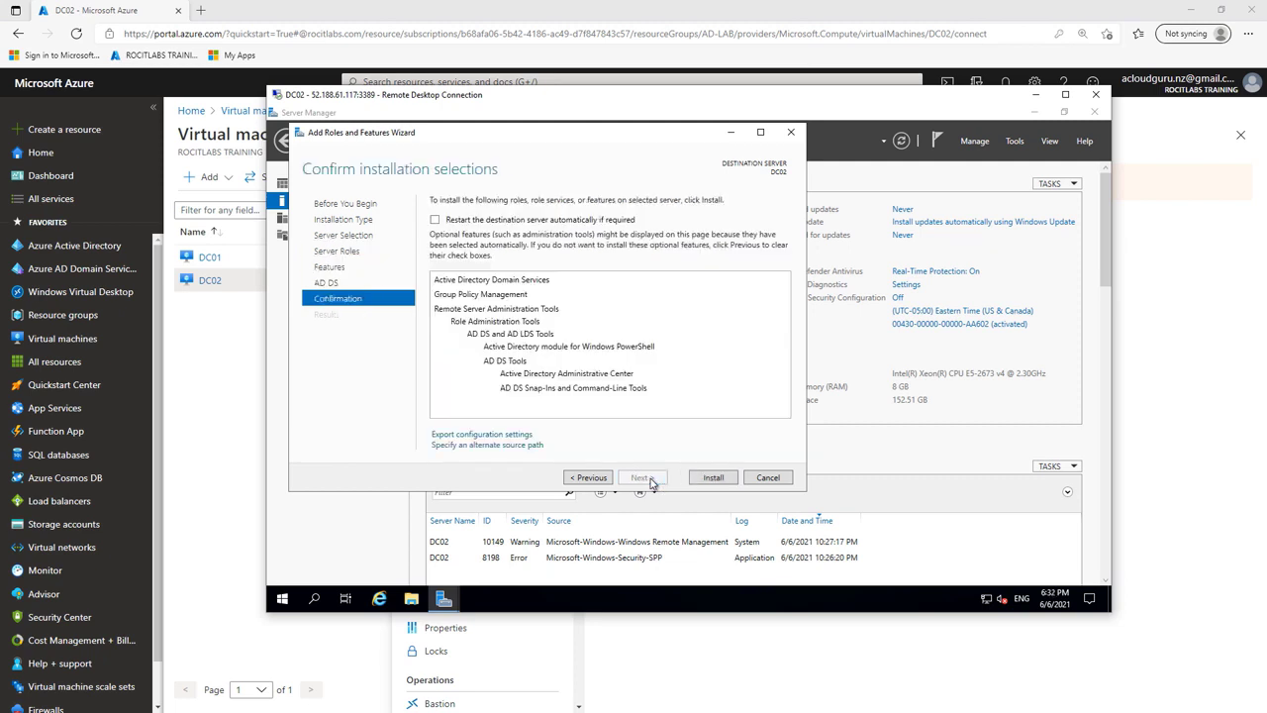
left_click(435, 219)
left_click(722, 405)
left_click(710, 480)
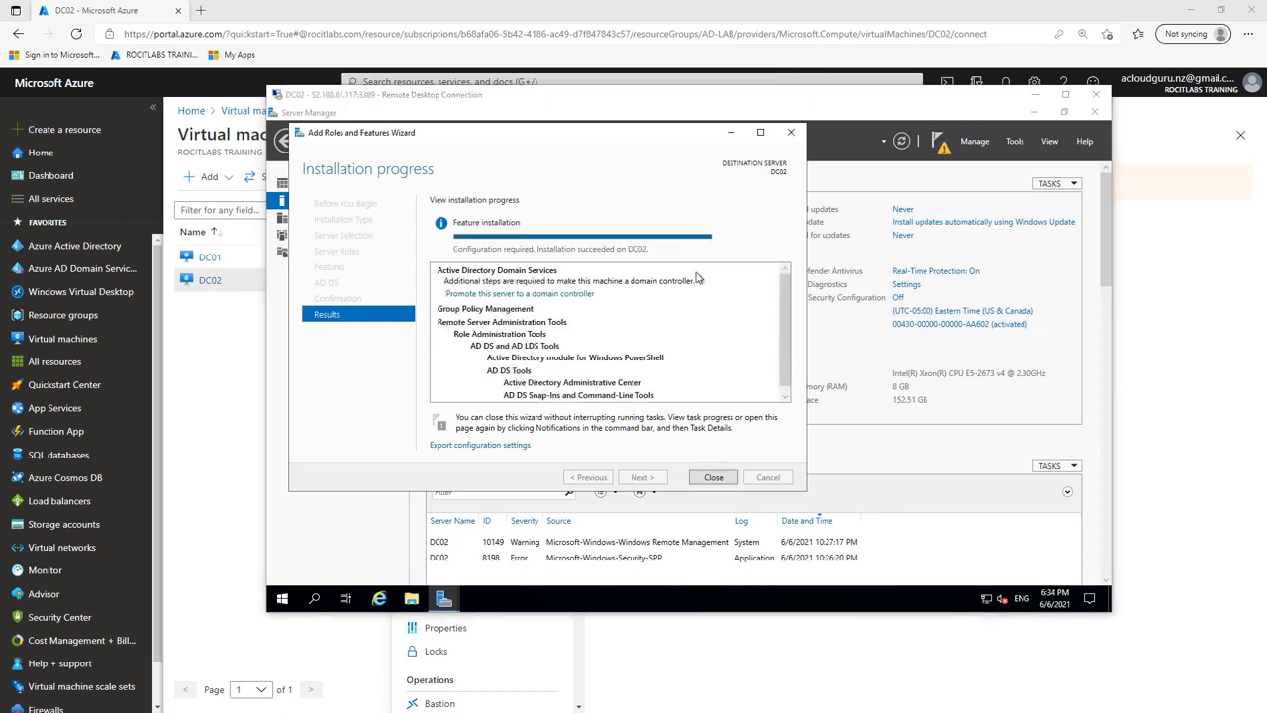
Step: Launch the DC02 promotion wizard and paste myazureguru.com as the existing domain
left_click(566, 296)
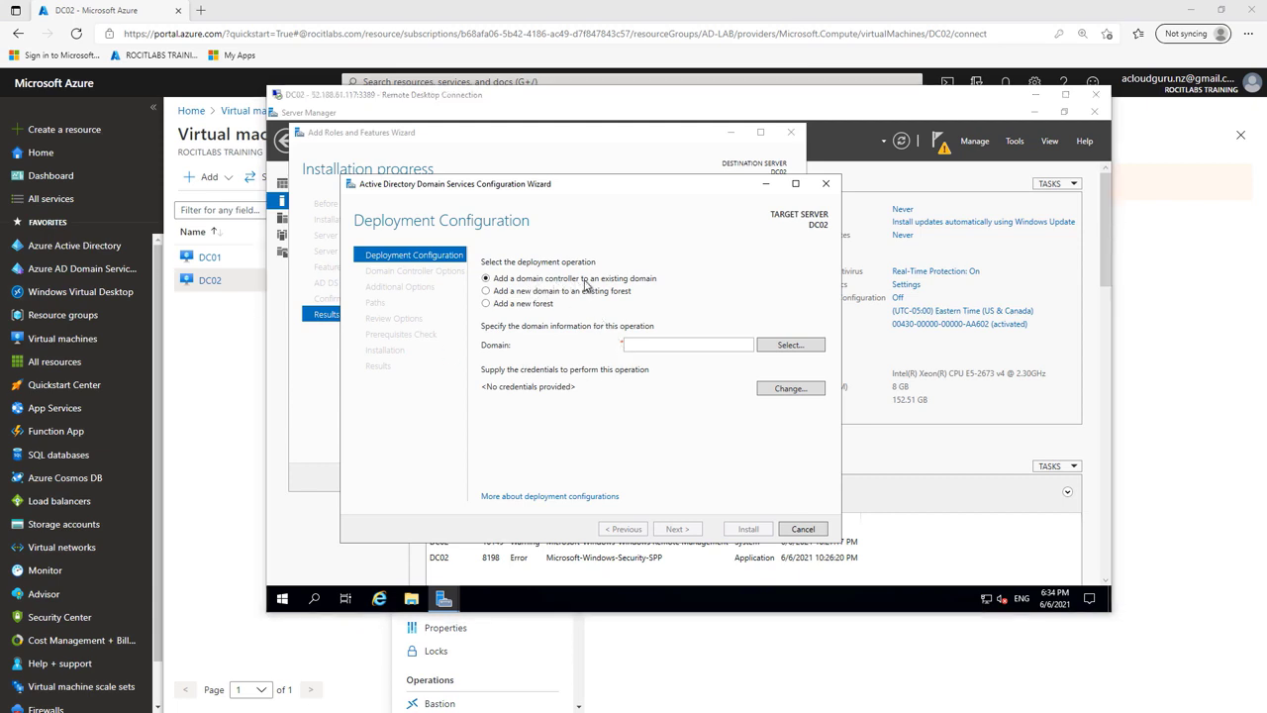
left_click(675, 345)
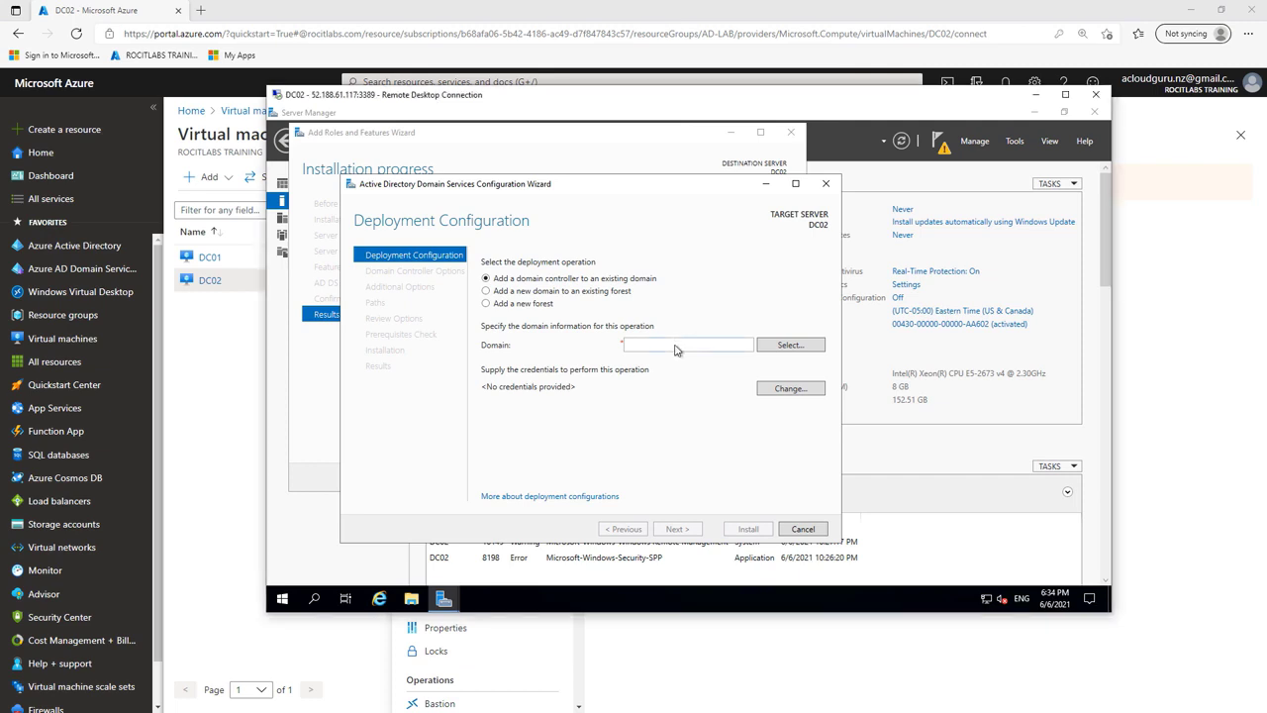
right_click(675, 345)
left_click(708, 383)
Step: Supply the domain administrator's user name and password as the operation credentials
left_click(790, 389)
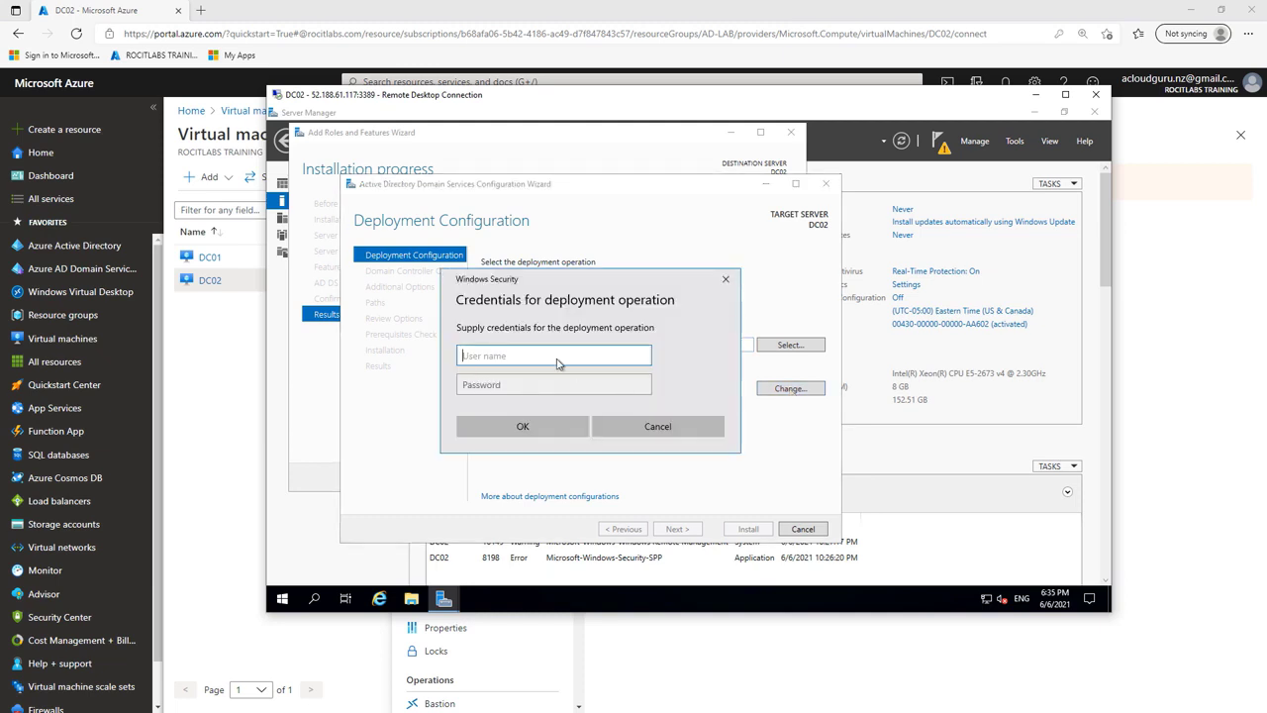
right_click(539, 355)
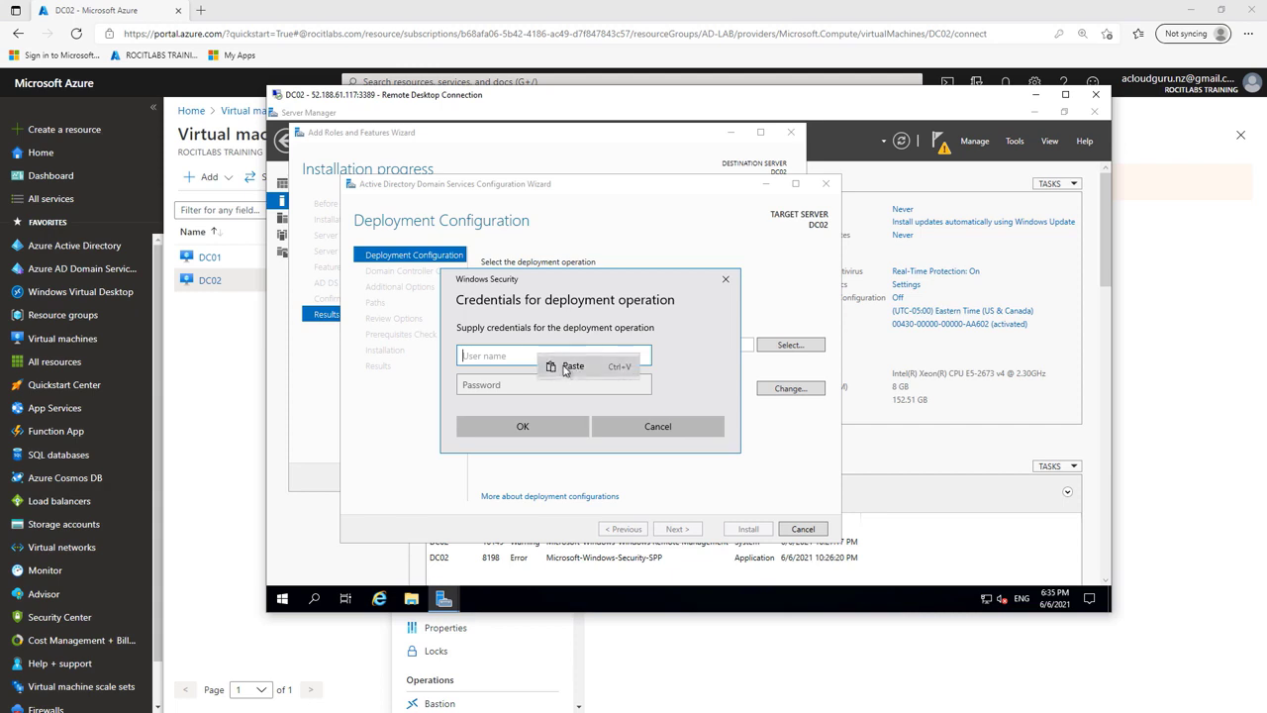
left_click(567, 368)
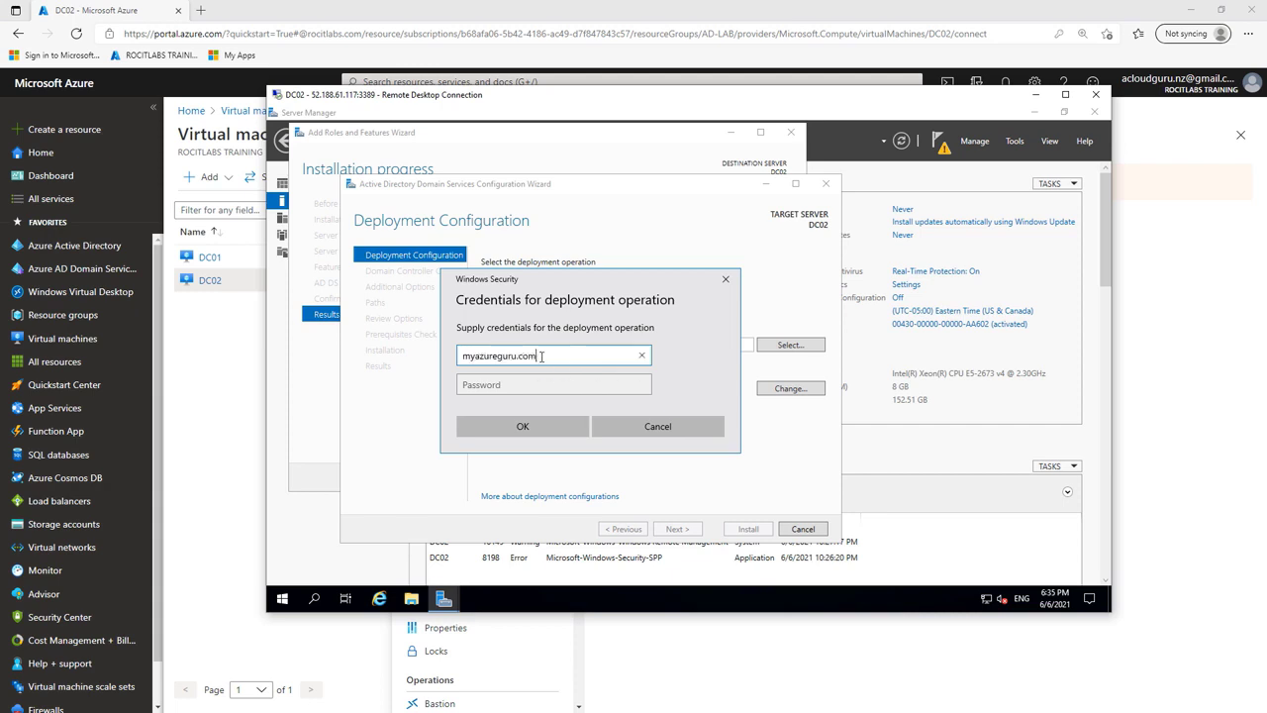
key("BackSpace")
key("BackSpace")
key("BackSpace")
key("BackSpace")
type("\\")
type("s")
type("=vsadmi")
type("n")
key("BackSpace")
key("BackSpace")
left_click(546, 384)
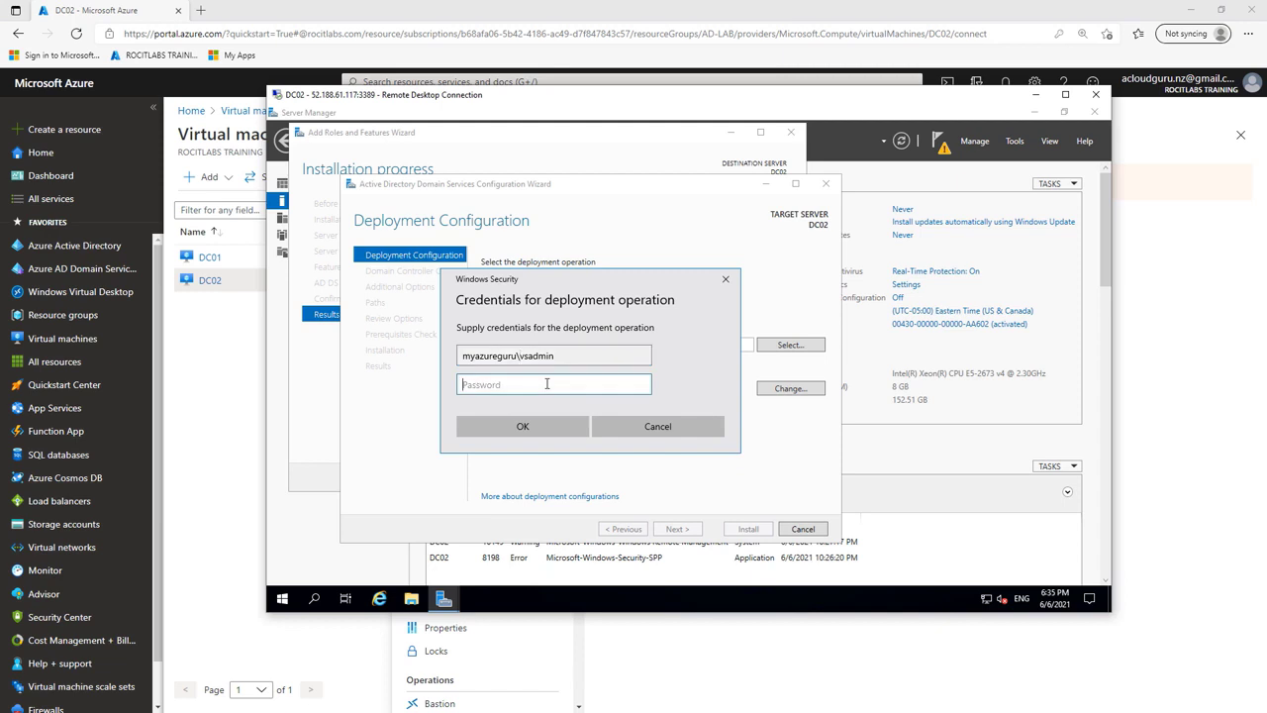
key("Caps_Lock")
type("•")
key("Caps_Lock")
type("••••••••••")
left_click(556, 434)
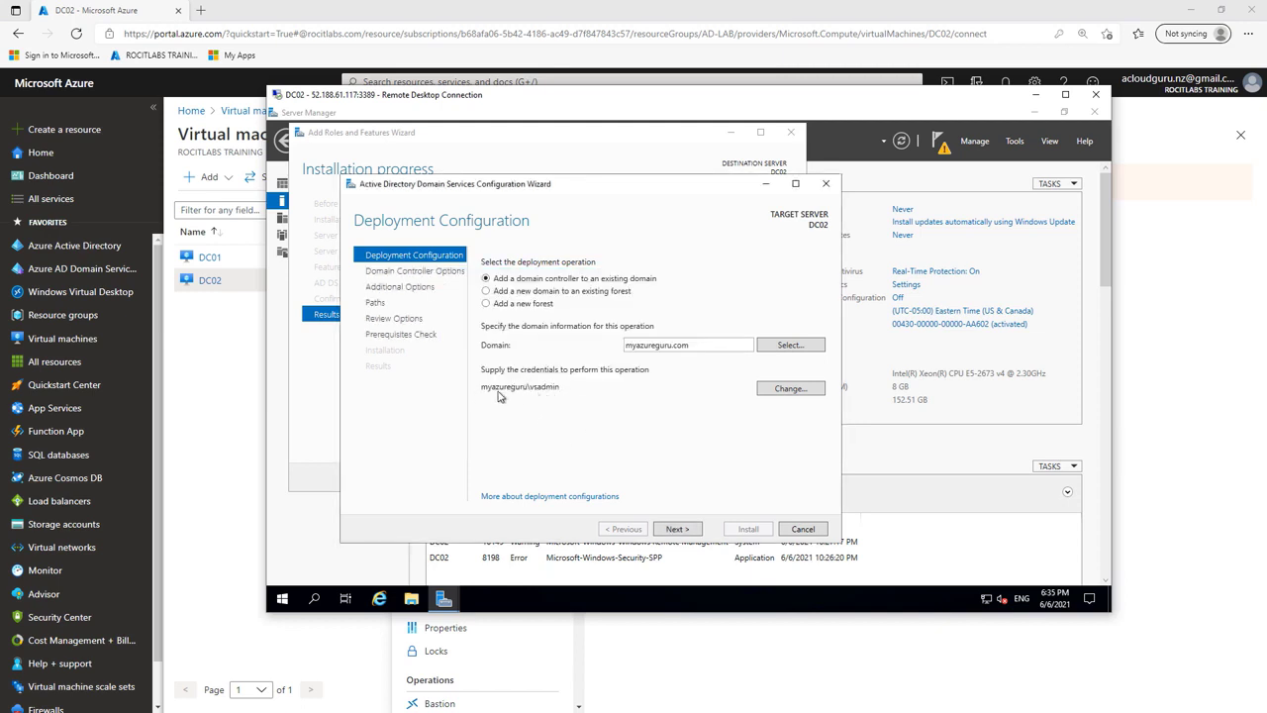
Step: Enter and confirm the Directory Services Restore Mode password
left_click(690, 530)
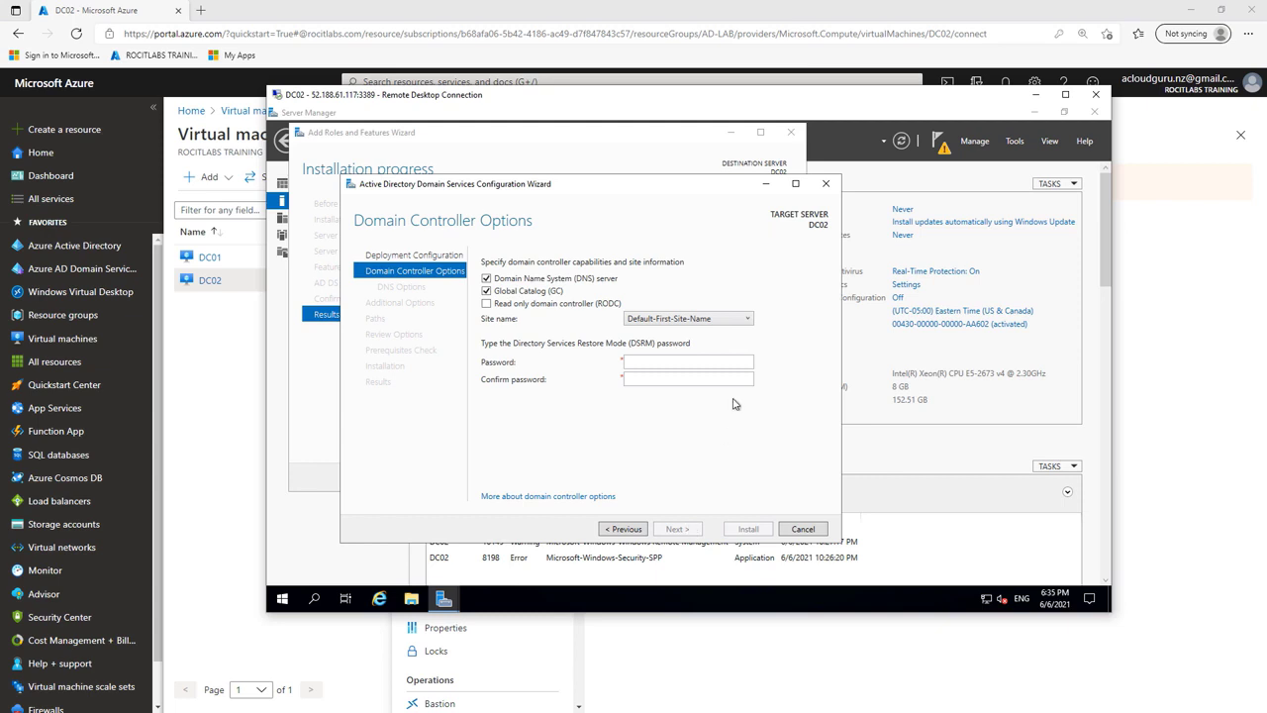
left_click(668, 363)
type("••••••••••")
left_click(682, 378)
type("•••••••")
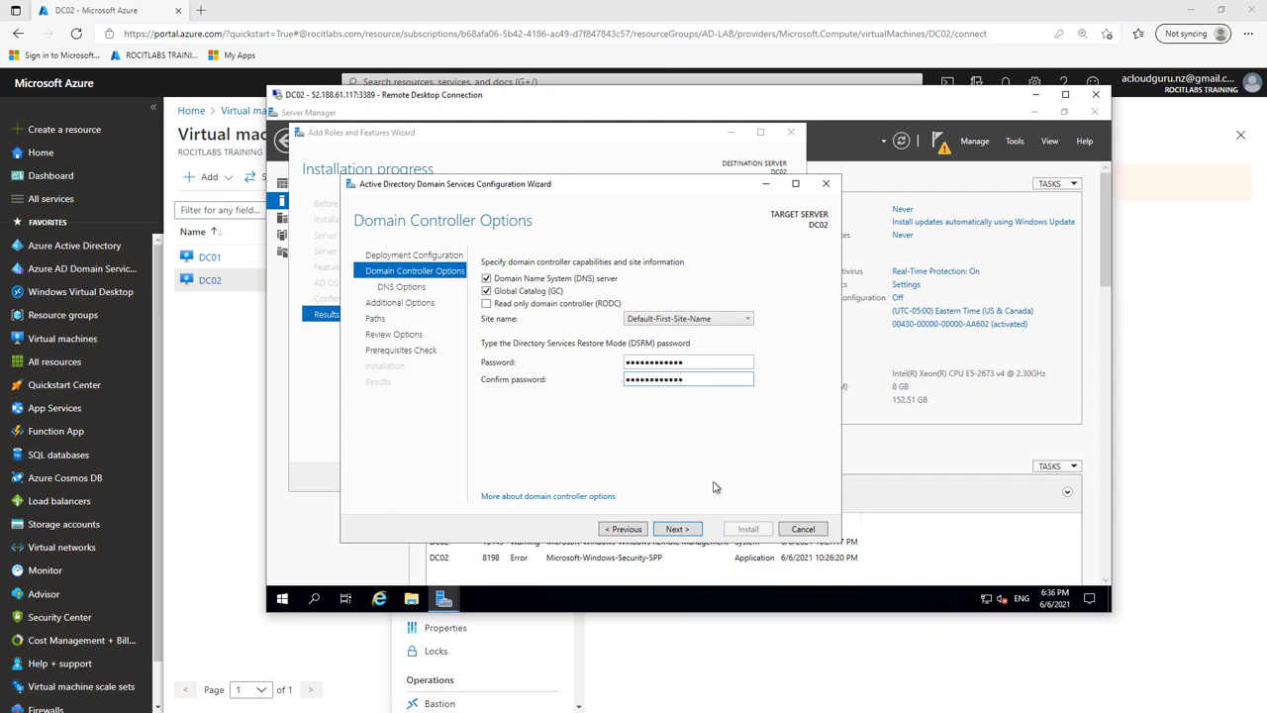
Step: Skip DNS options and replicate from DC01.myazureguru.com, reaching the Paths page
left_click(677, 529)
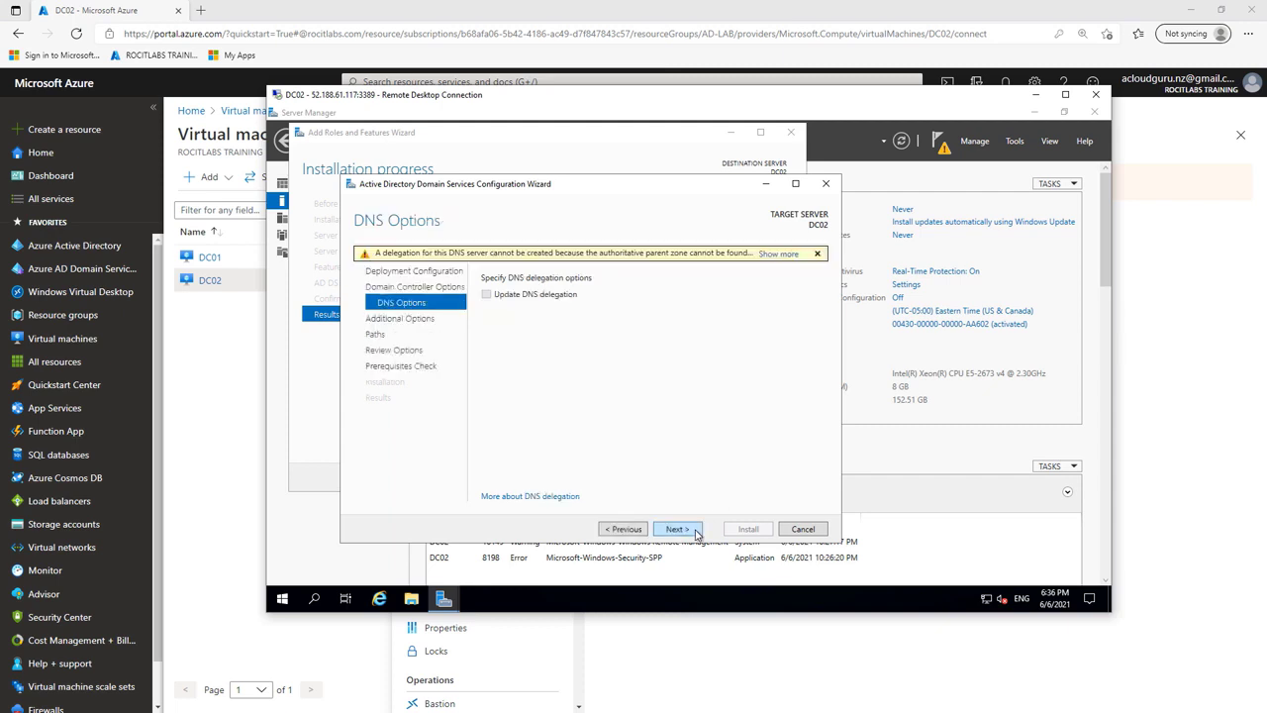
left_click(677, 529)
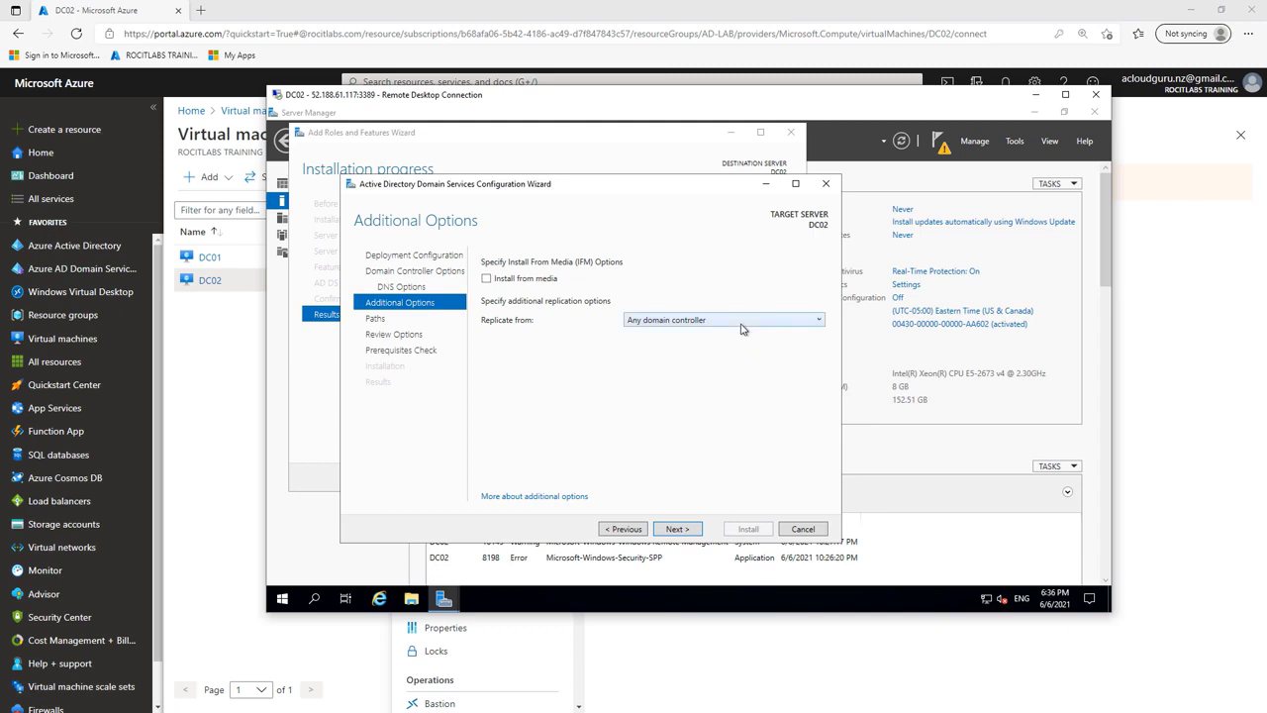
left_click(744, 321)
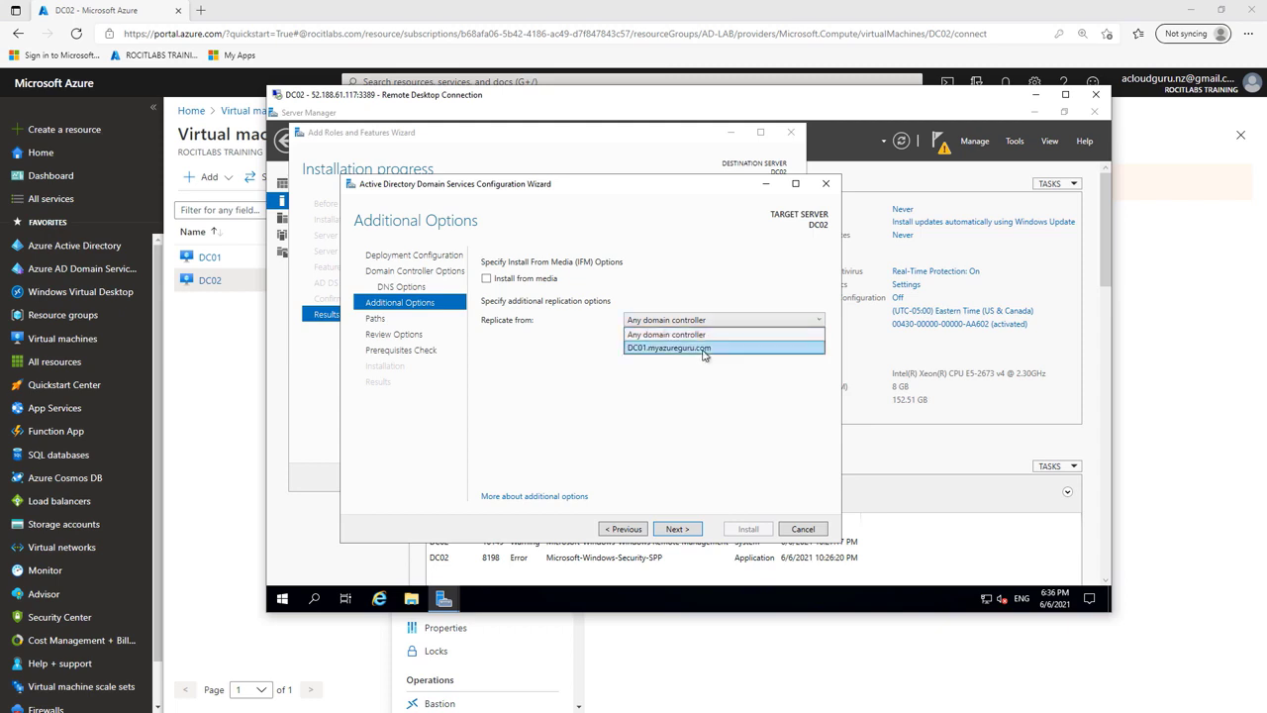
left_click(704, 349)
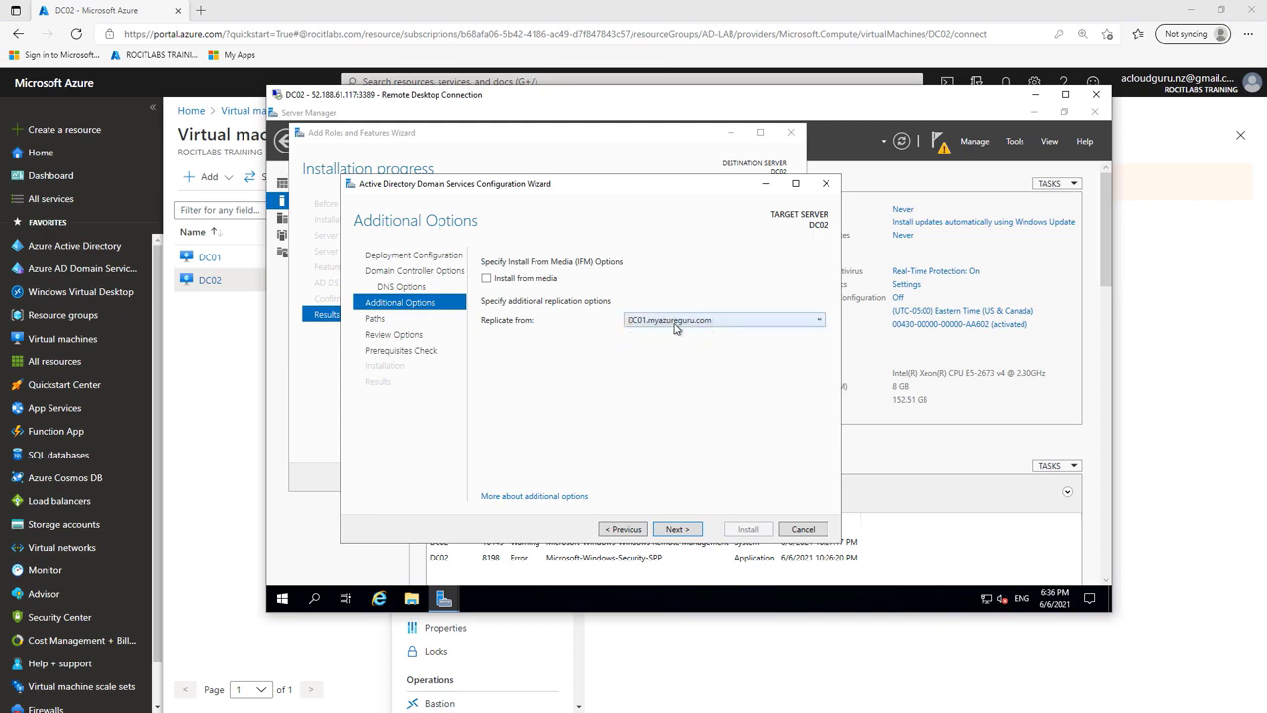
left_click(687, 534)
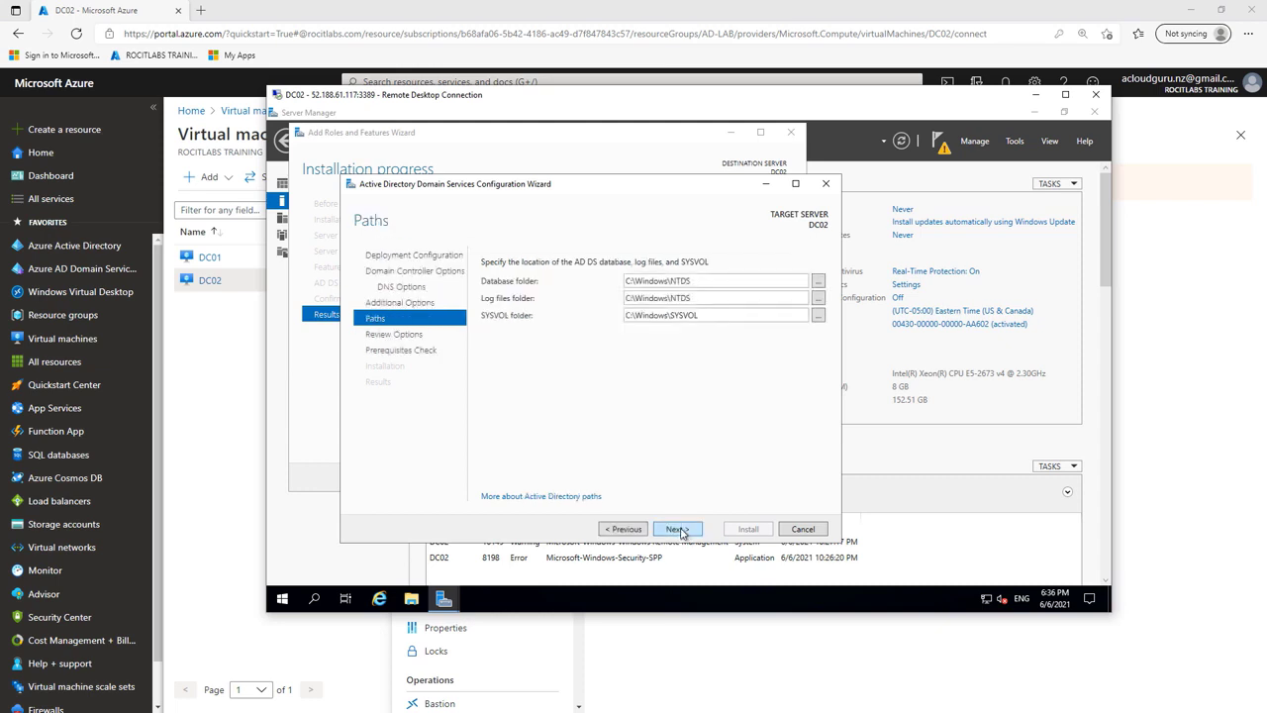
Step: Change the AD DS database folder path from C: to F:
left_click(630, 281)
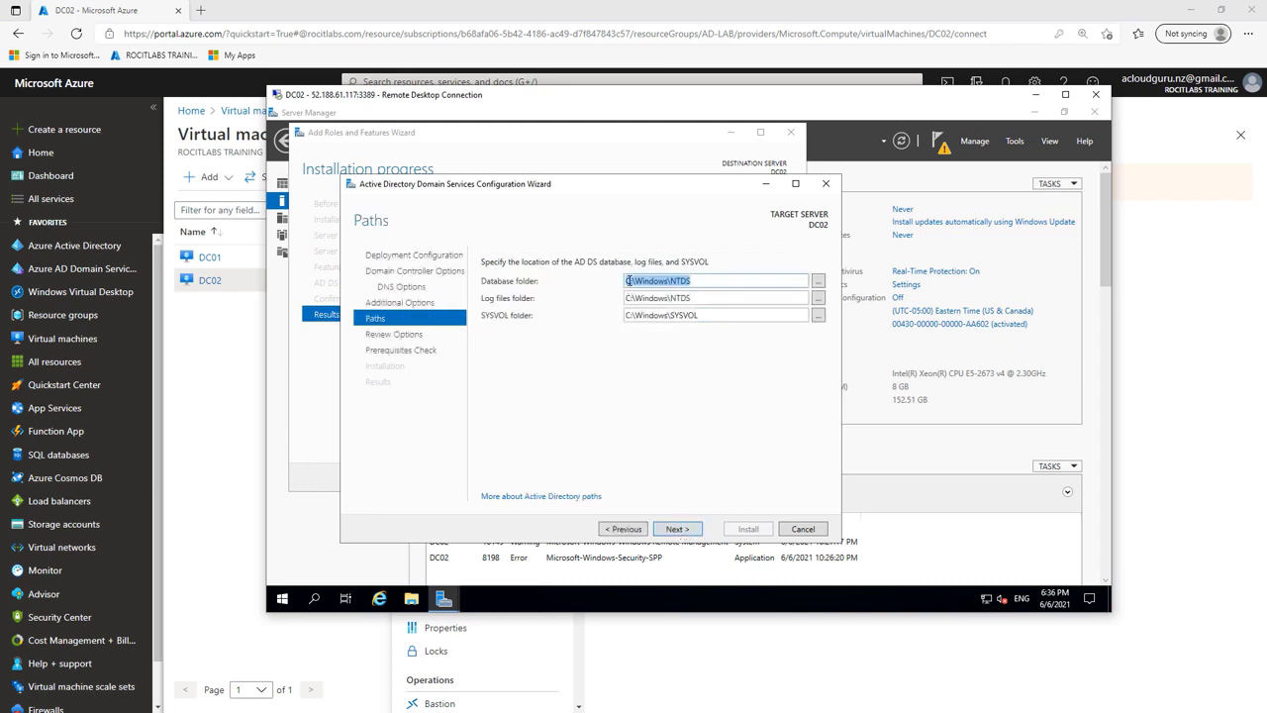
left_click(632, 281)
key("BackSpace")
type("F")
key("BackSpace")
type("F")
Step: Change the log files and SYSVOL folder paths from C: to F:
double_click(629, 297)
left_click(629, 297)
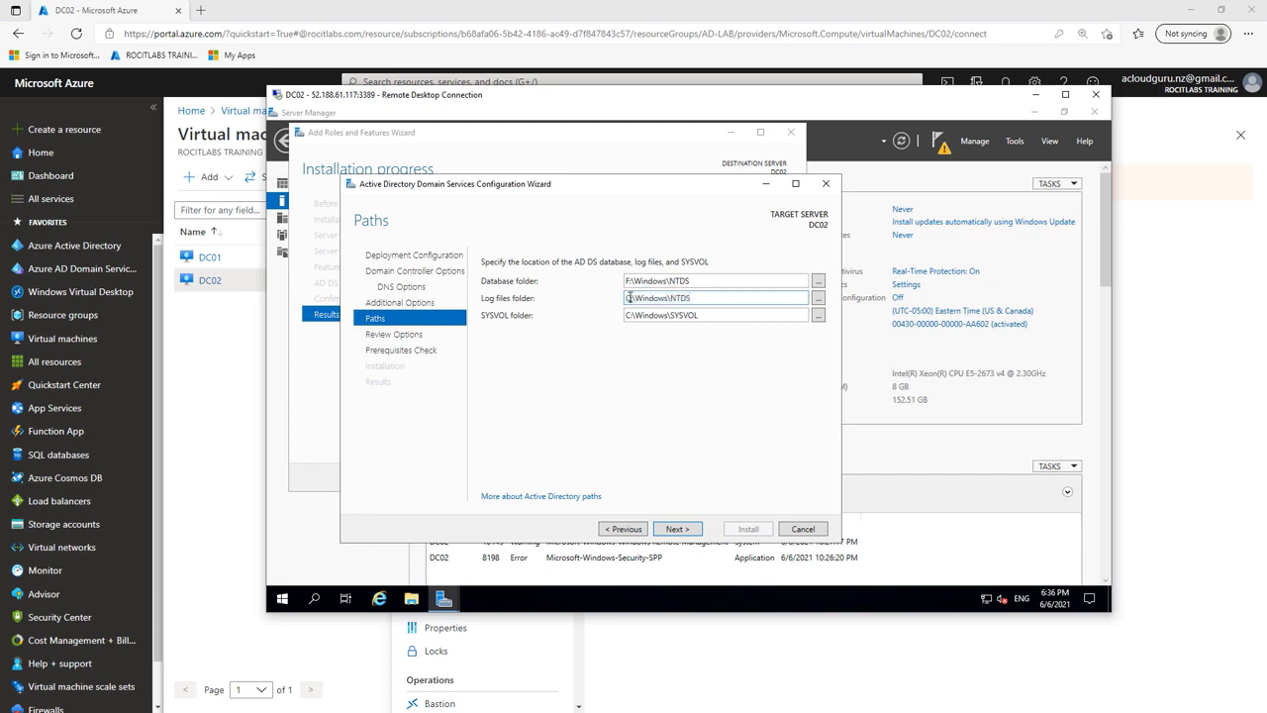
key("BackSpace")
type("F")
double_click(631, 315)
left_click(633, 316)
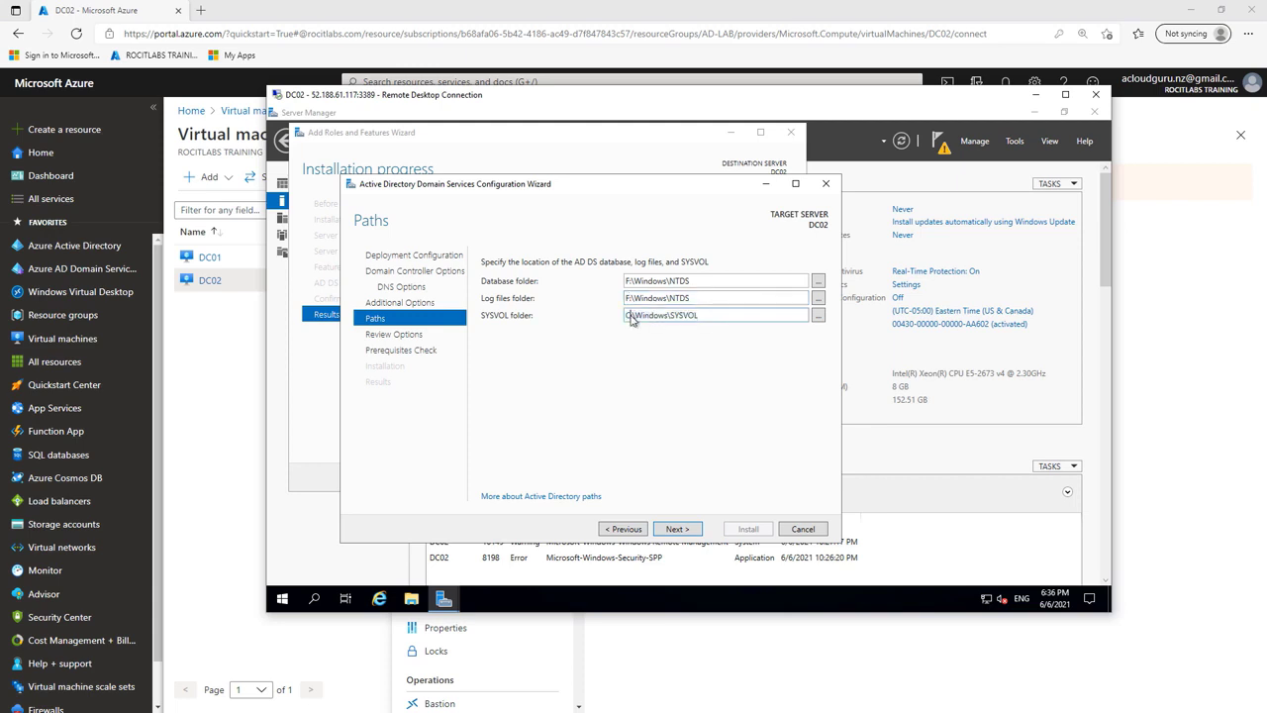
key("BackSpace")
type("F")
Step: Pass the review and prerequisites check and start the domain controller installation
left_click(678, 531)
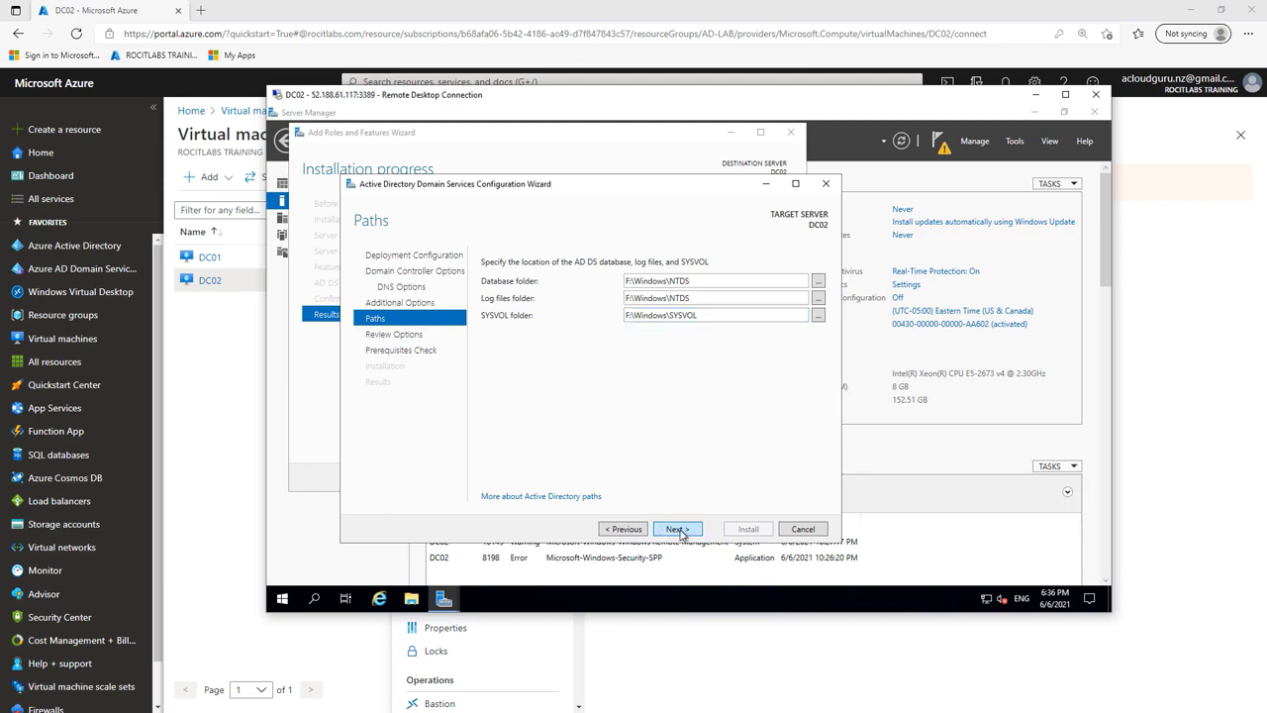
left_click(677, 529)
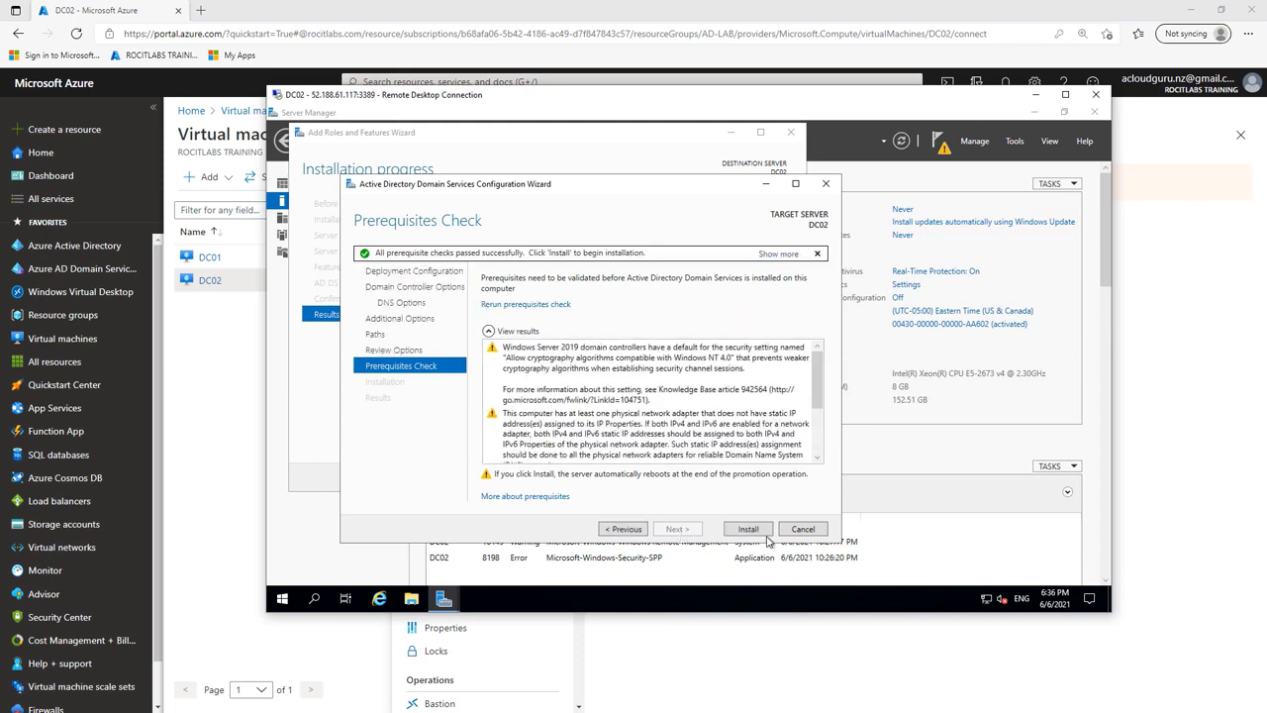
left_click(749, 530)
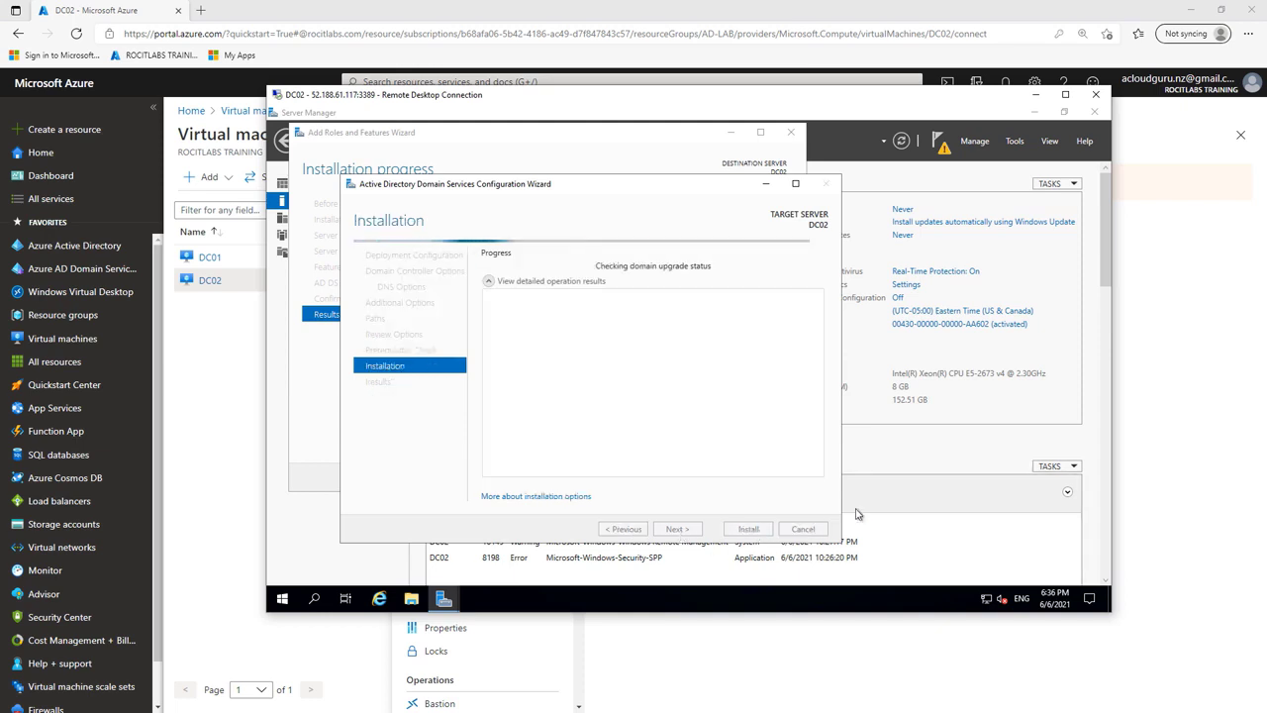
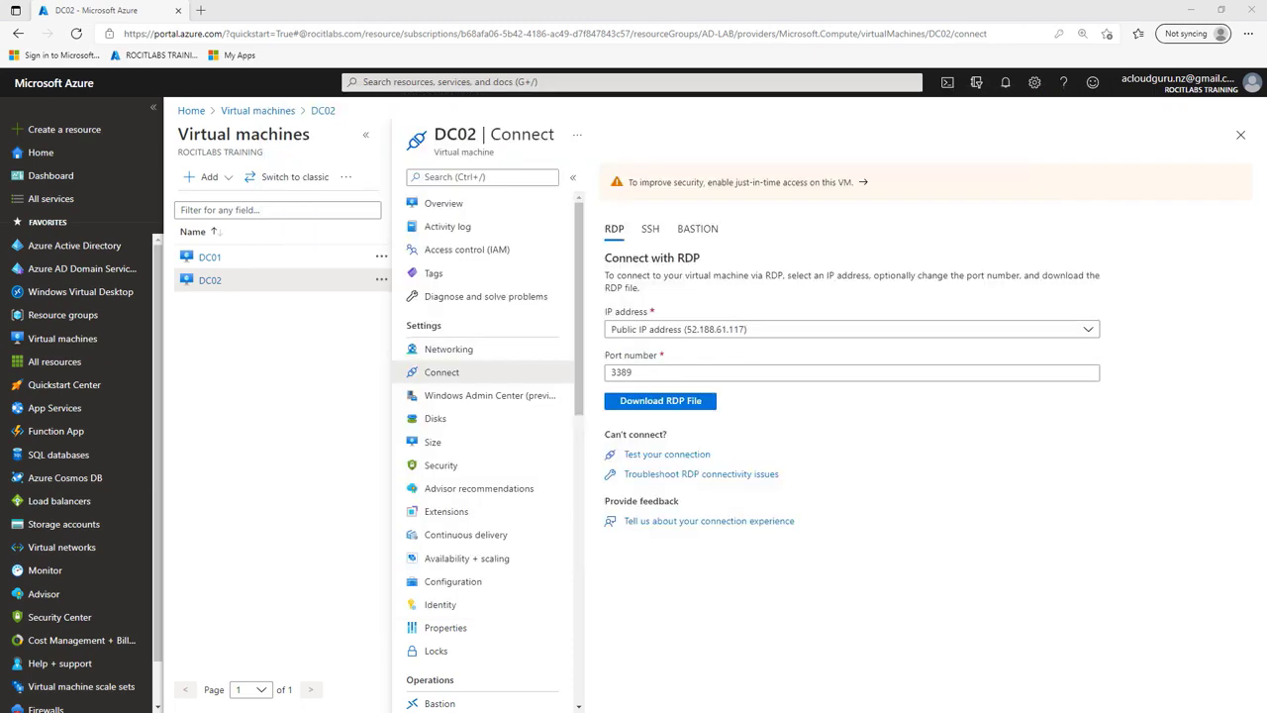
Step: Accept DC02's certificate, enlarge the Remote Desktop window, and permanently dismiss the Windows Admin Center prompt
left_click_drag(107, 265, 739, 256)
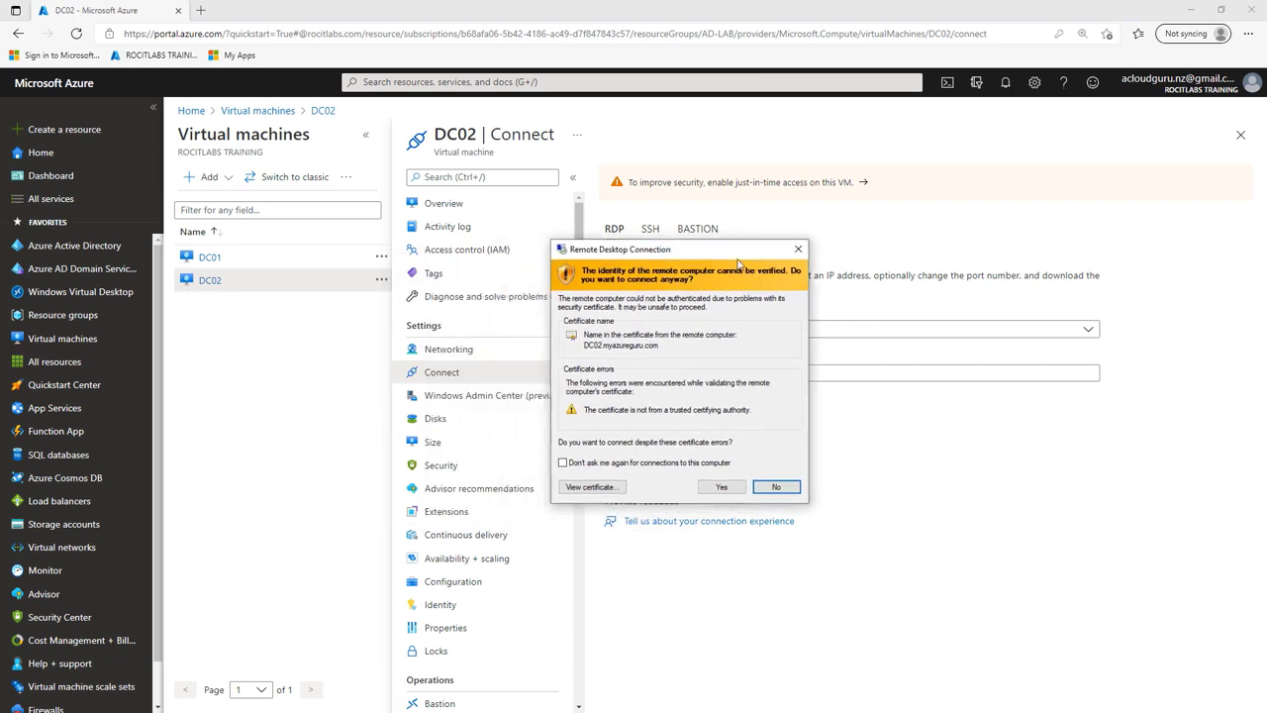
left_click(728, 490)
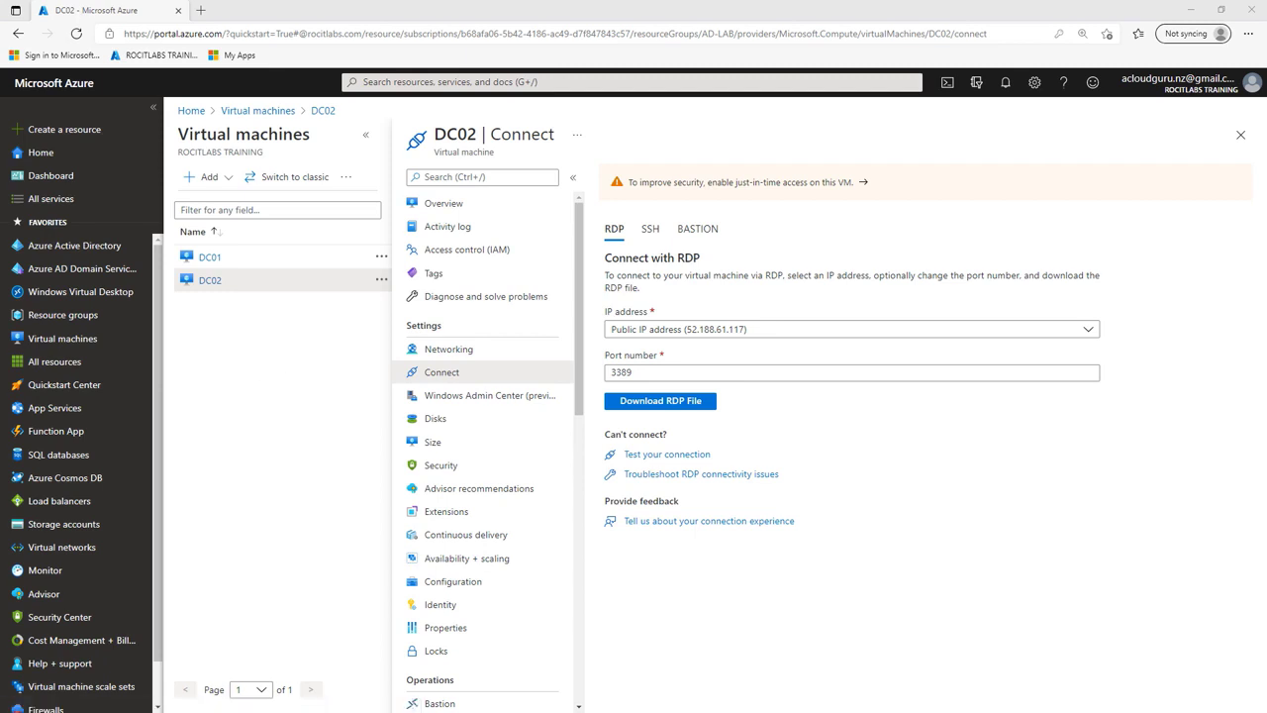
left_click_drag(582, 164, 632, 142)
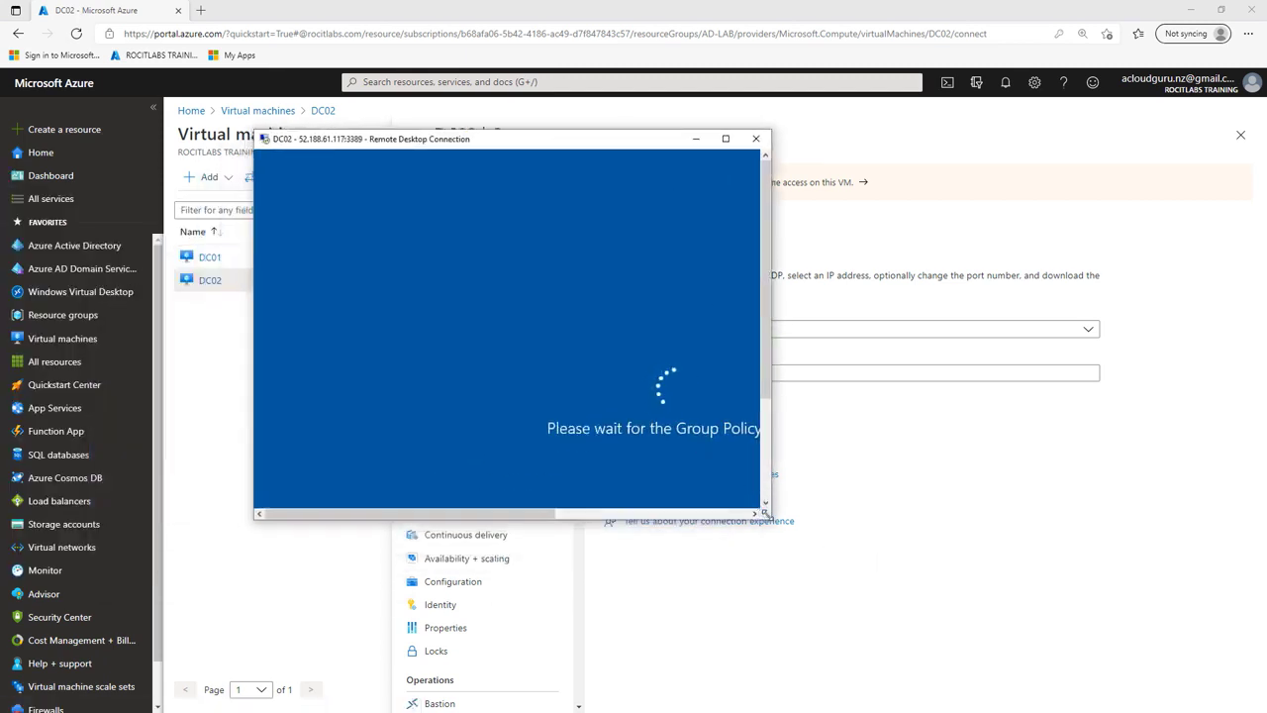
left_click_drag(774, 522, 1099, 657)
left_click_drag(881, 142, 910, 133)
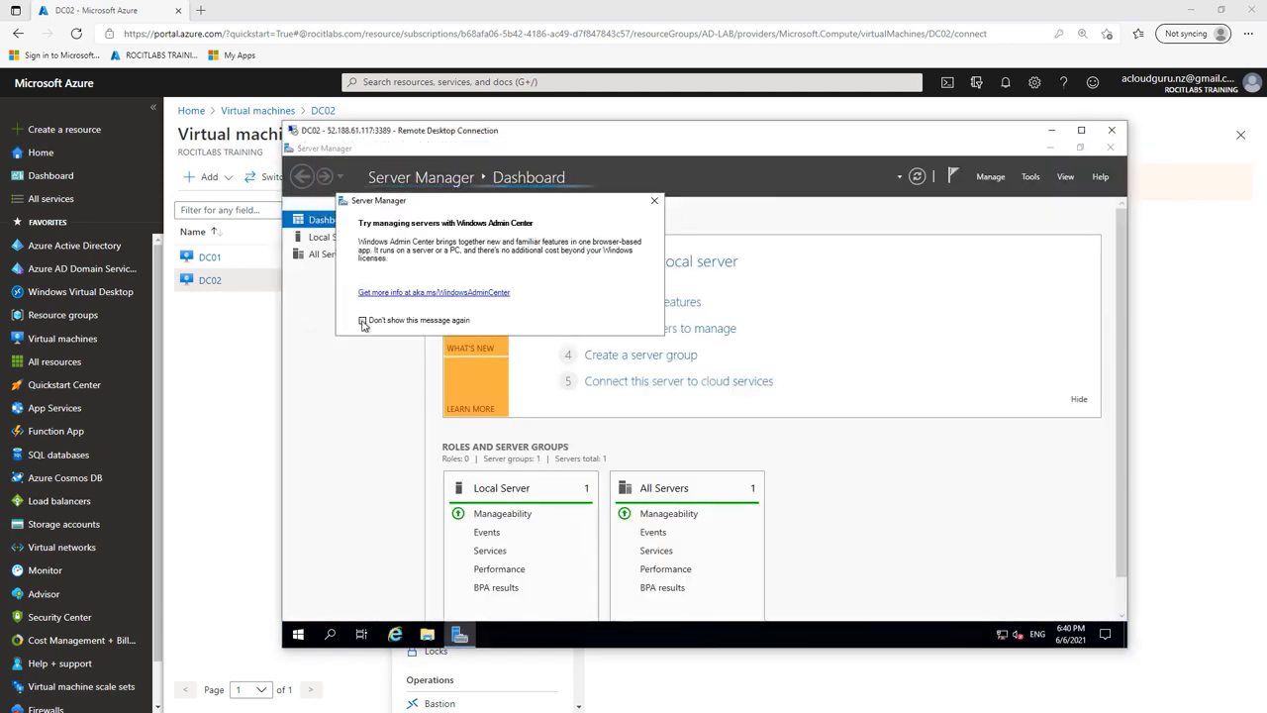
left_click(363, 321)
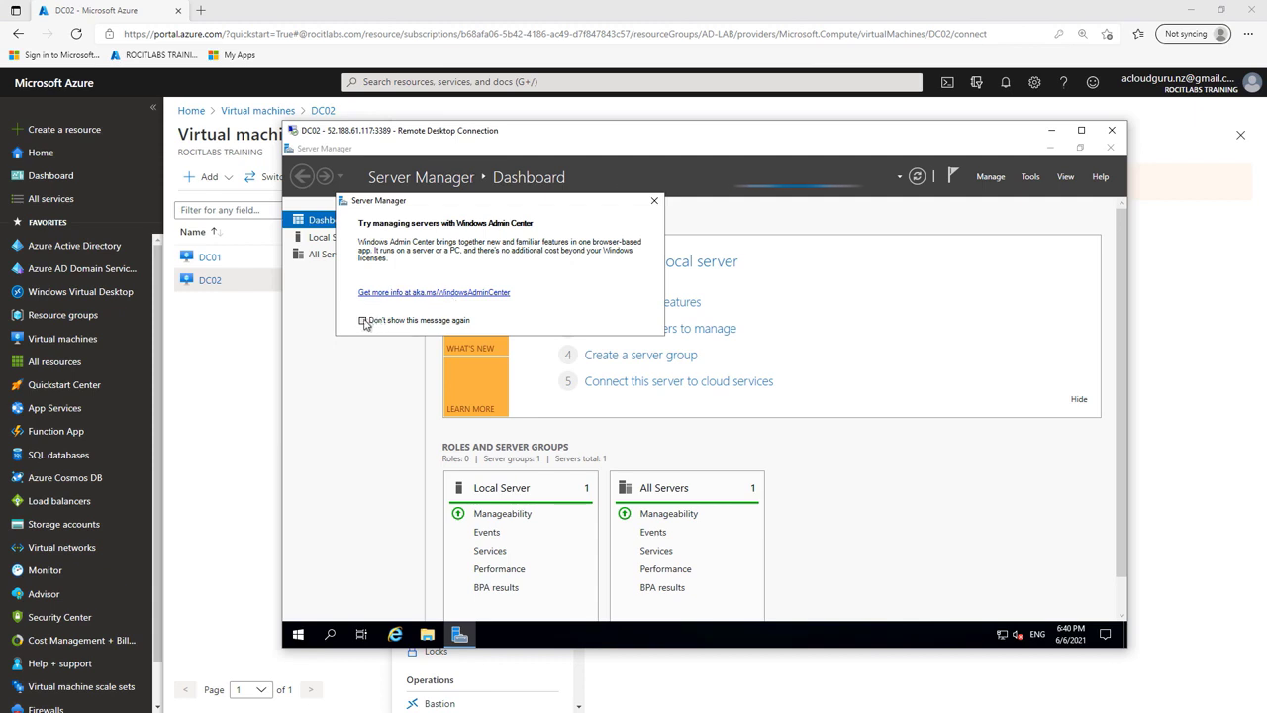
left_click(655, 204)
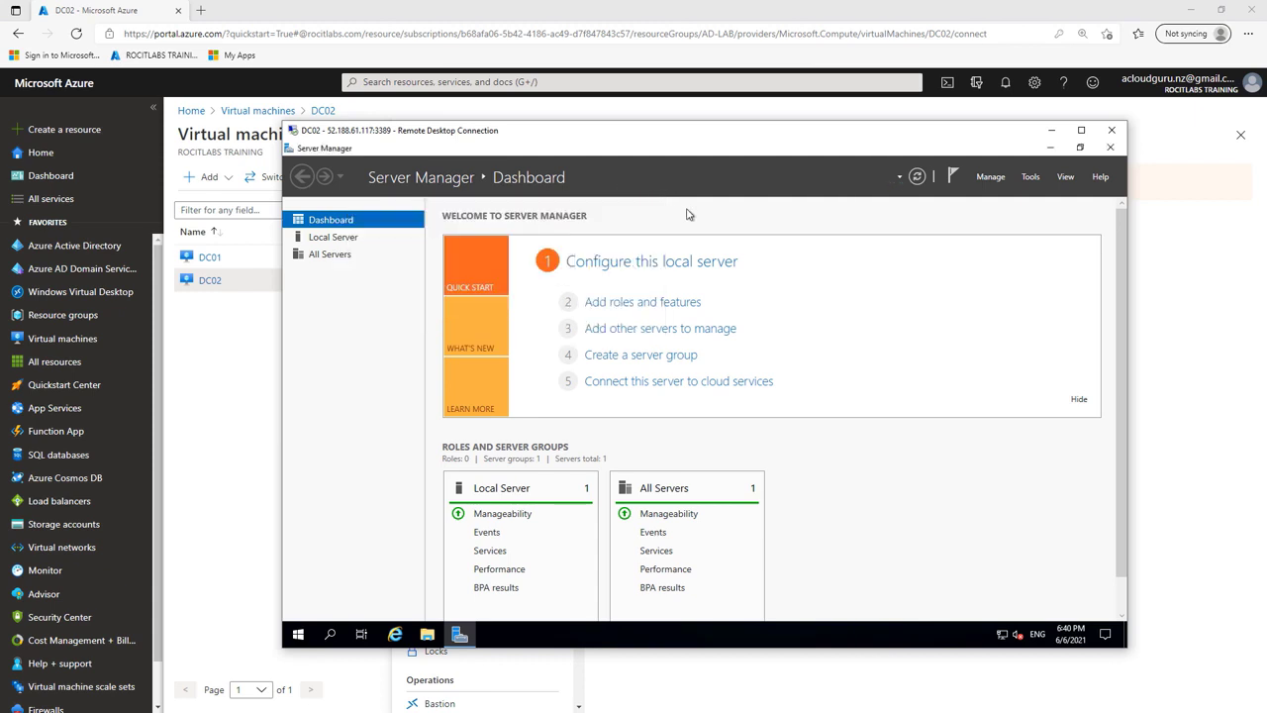
Step: Check myazureguru.com's Domain Controllers in Users and Computers, then close it and minimize the DC02 session
left_click(1027, 178)
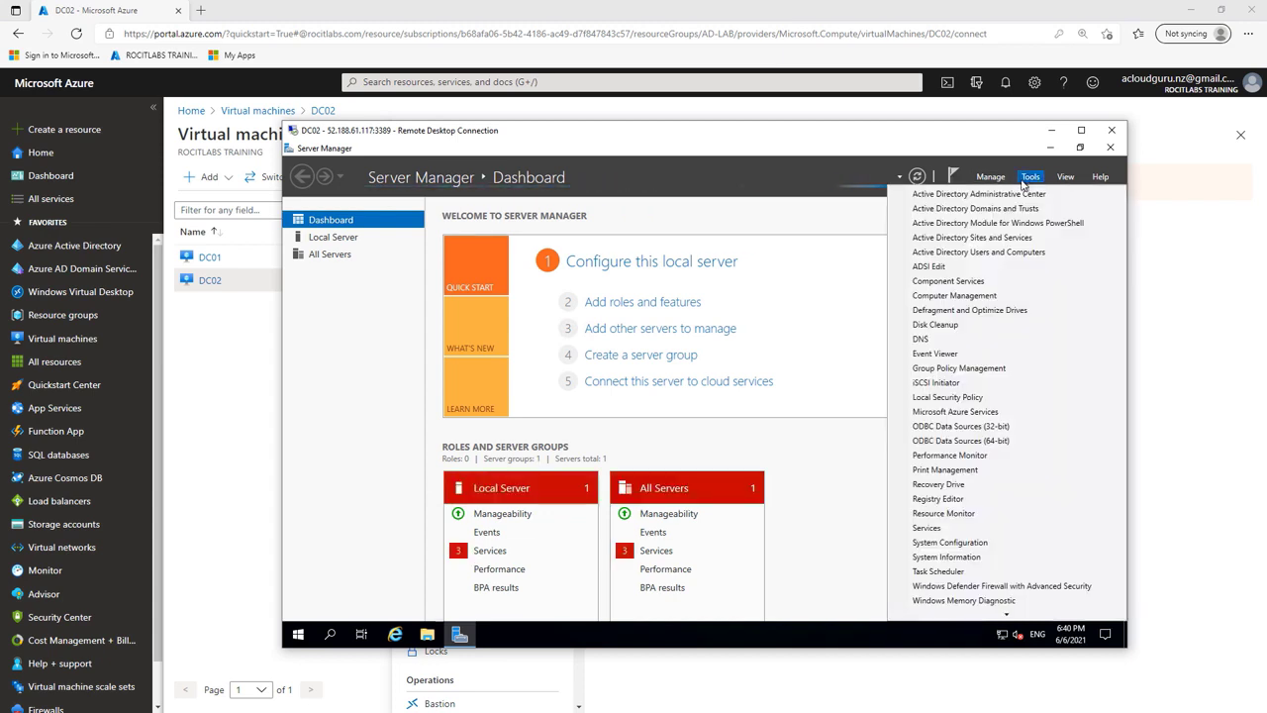
left_click(1014, 254)
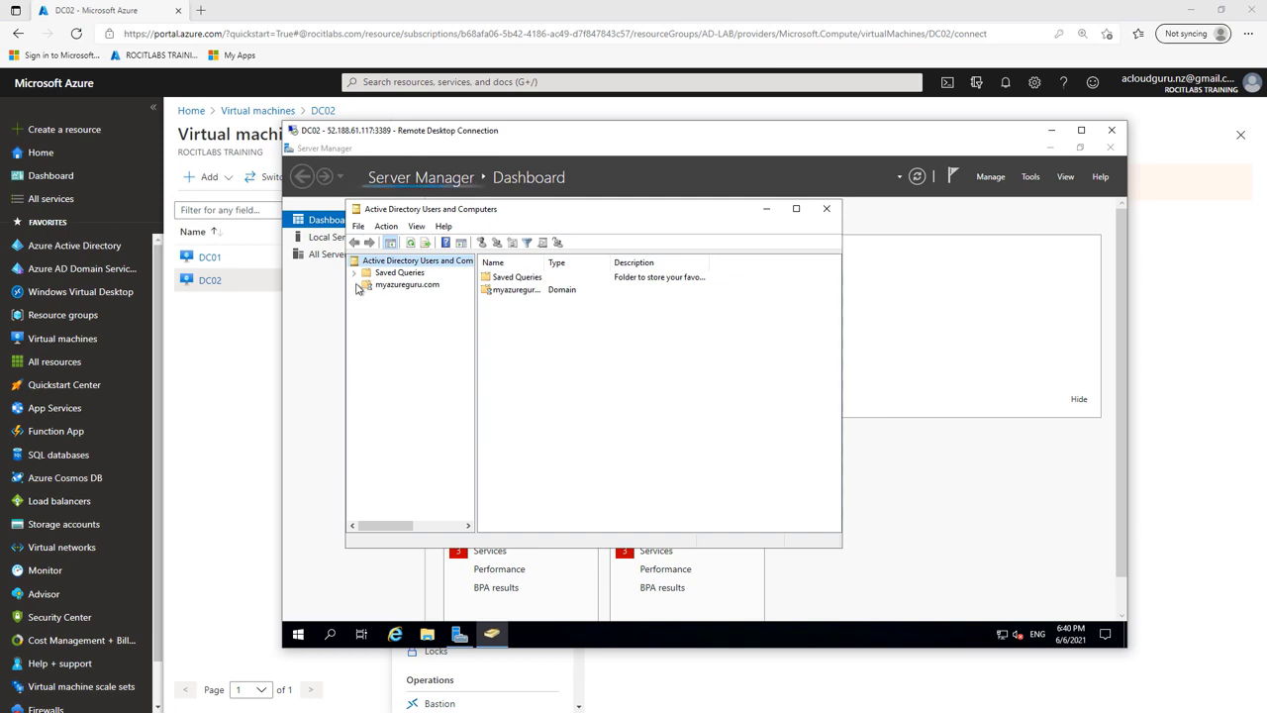
left_click(355, 286)
left_click(414, 310)
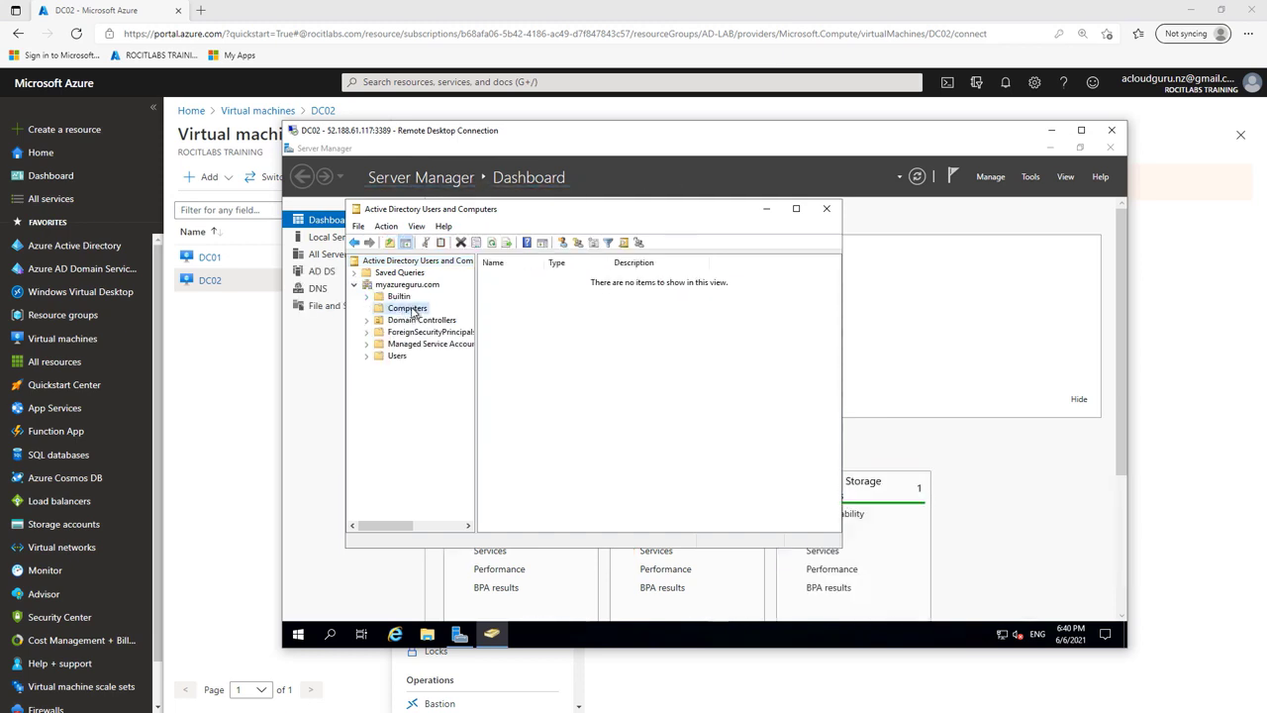
left_click(412, 322)
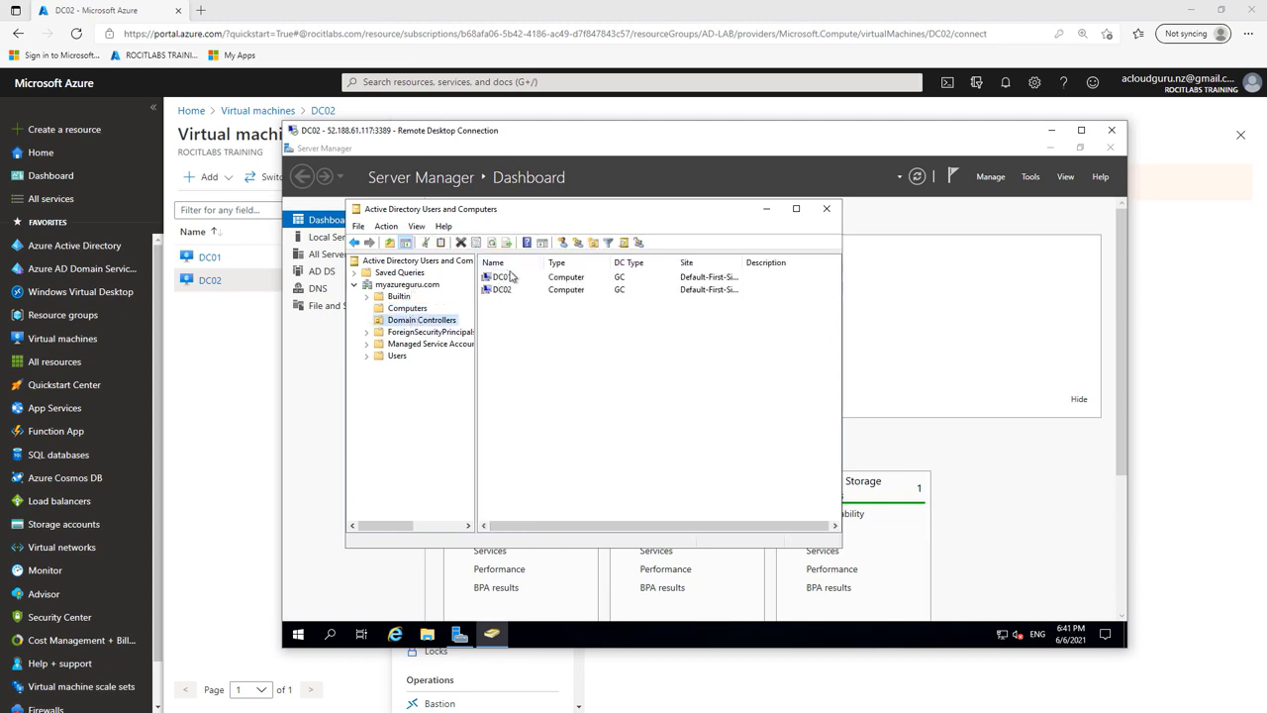
left_click(828, 212)
left_click(1052, 133)
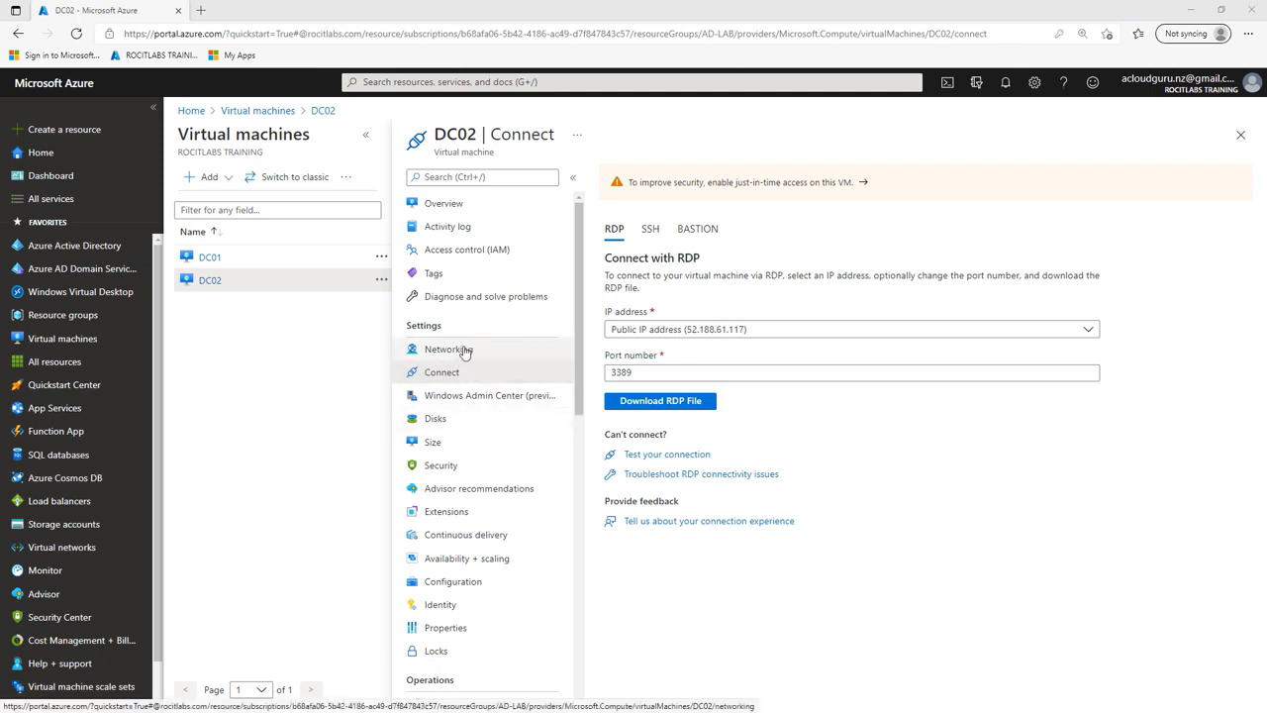
Step: Add DC02's private IP 10.0.1.5 as a second custom DNS server on OnPremNetwork and save
left_click(443, 206)
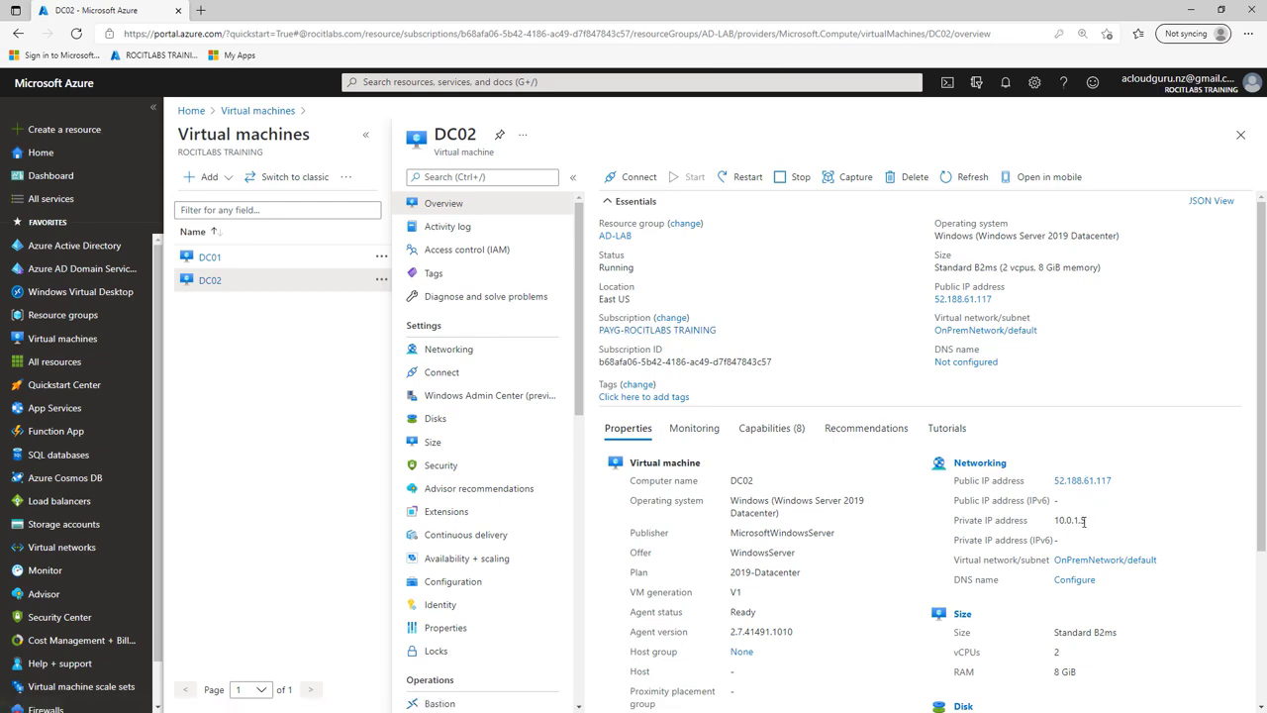
left_click_drag(1087, 523, 1054, 521)
left_click(72, 551)
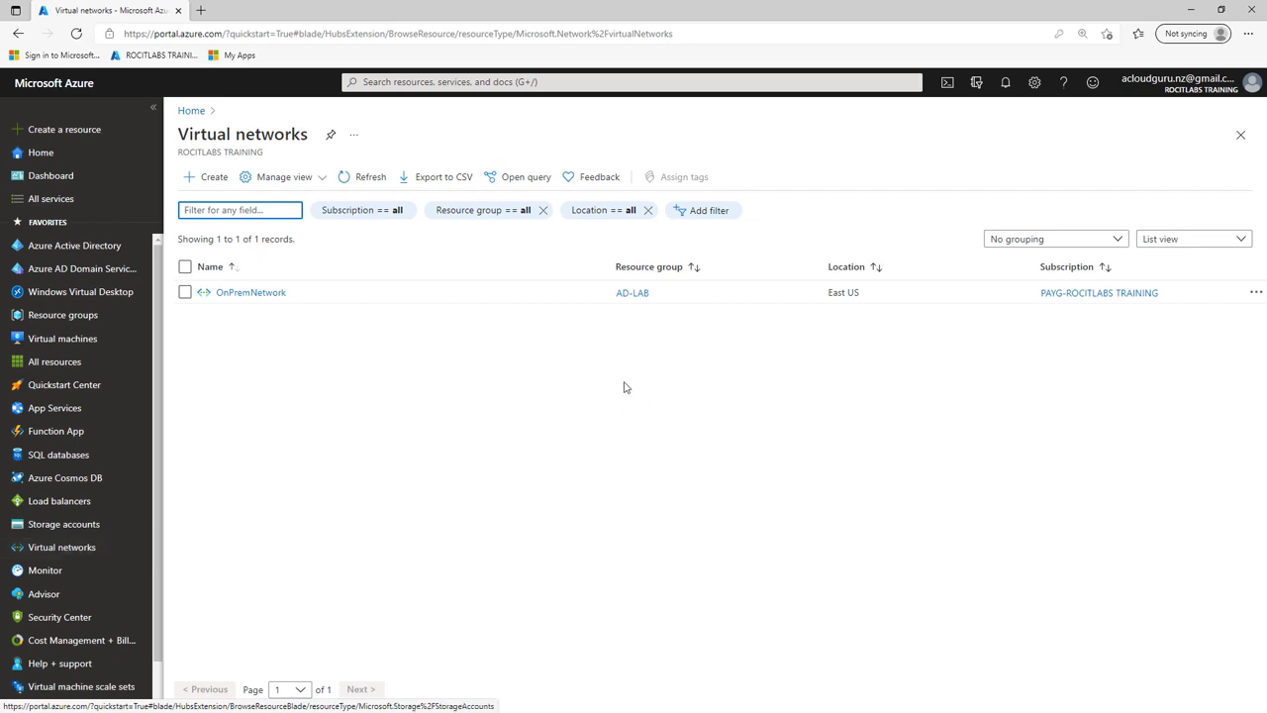
left_click(266, 294)
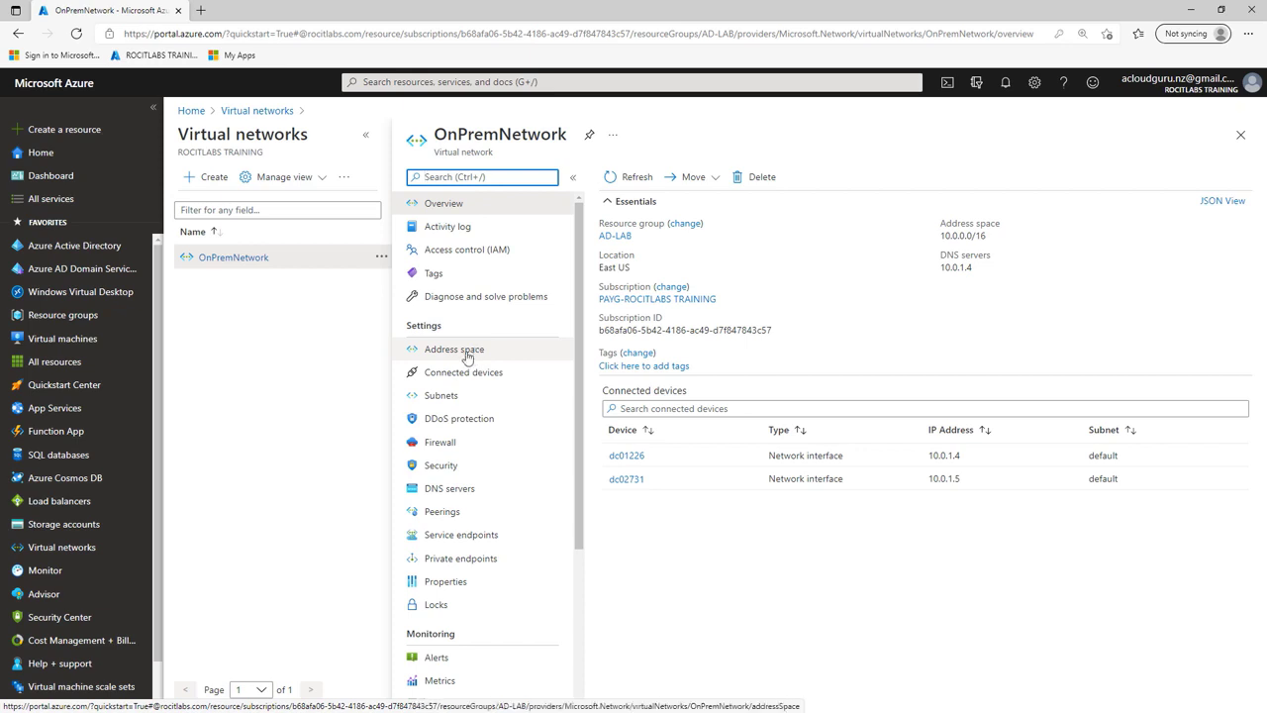
left_click(448, 488)
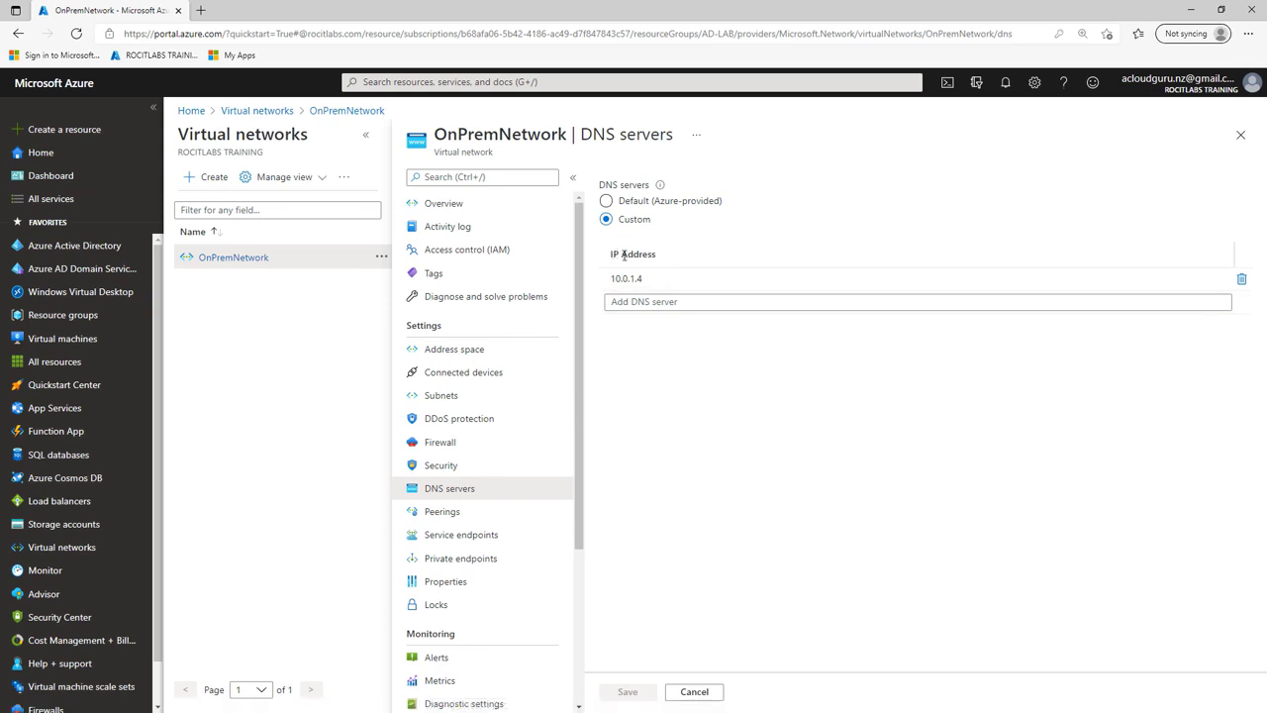
left_click(749, 304)
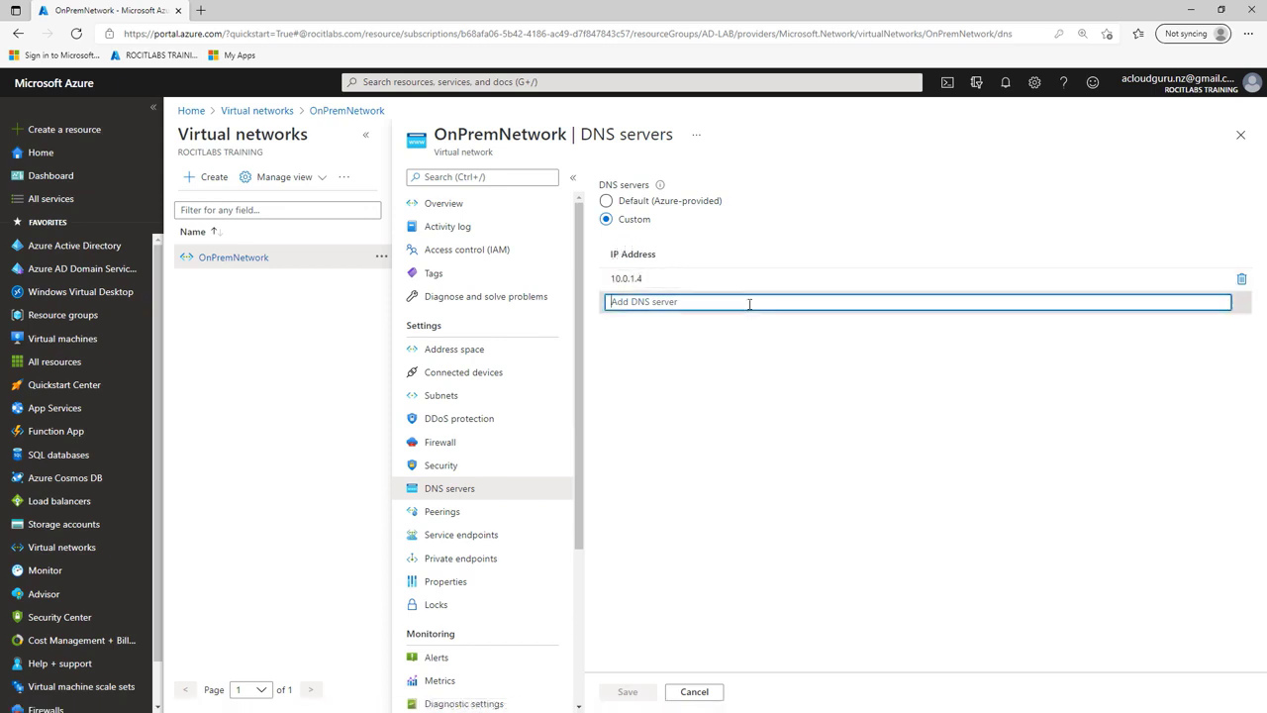
type("10.0.1.5")
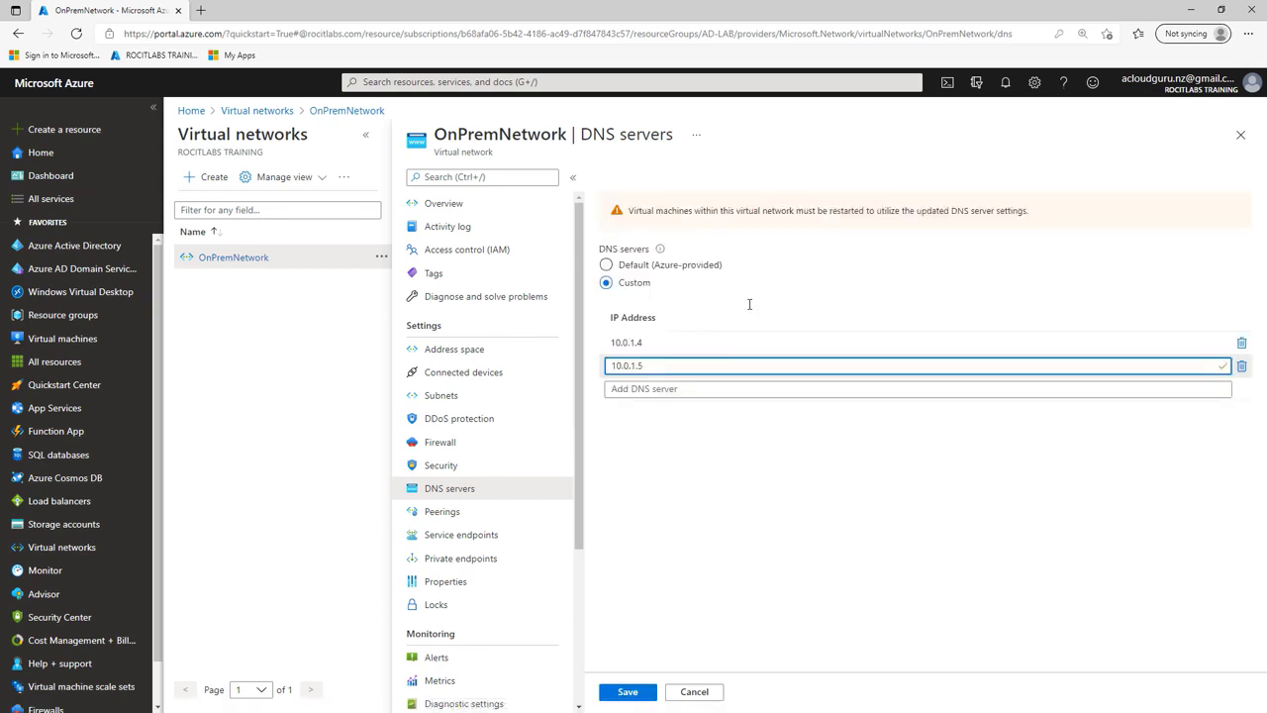
left_click(630, 691)
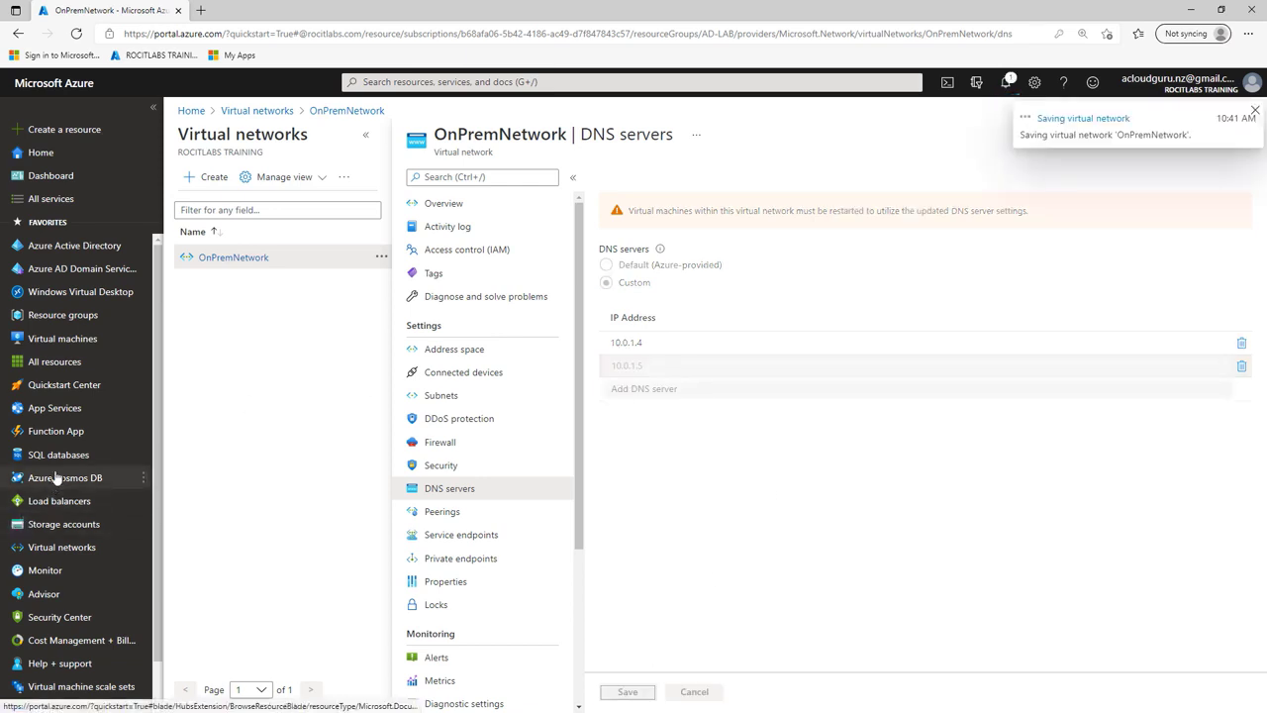
left_click(67, 339)
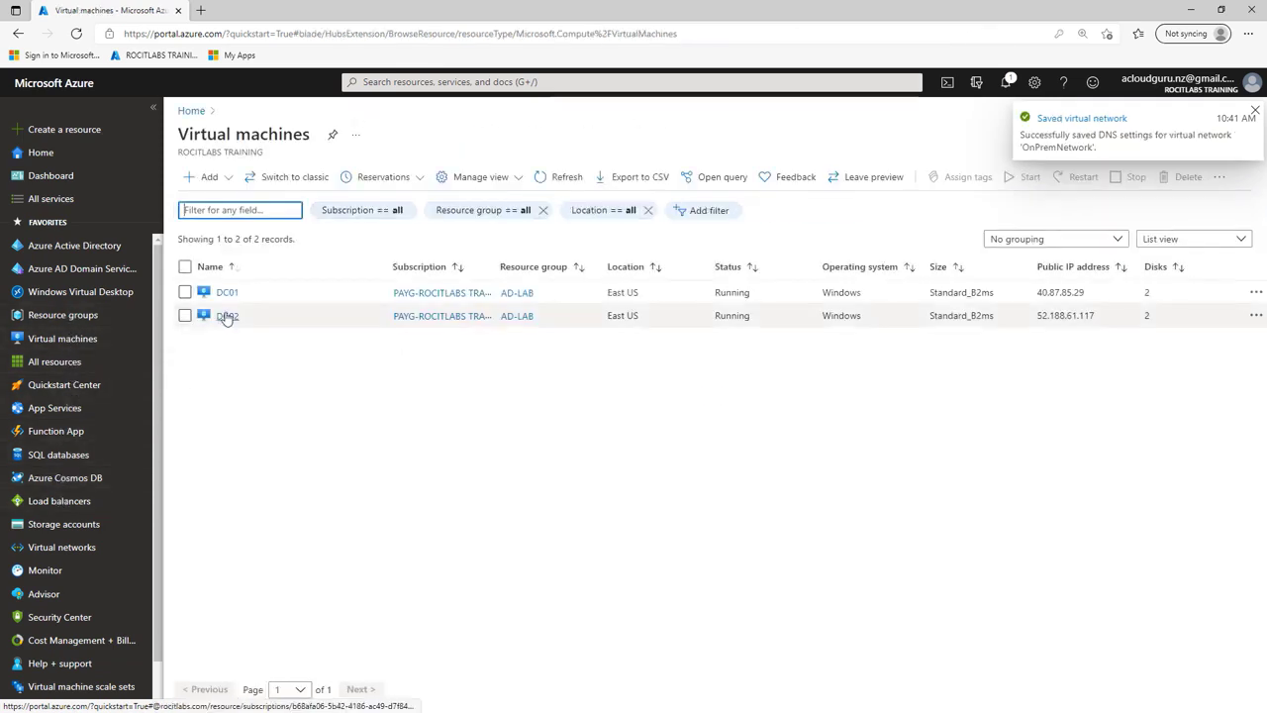
Step: Make ipconfig1 on DC02's interface dc02731 use static private IP 10.0.1.5, and save
left_click(224, 315)
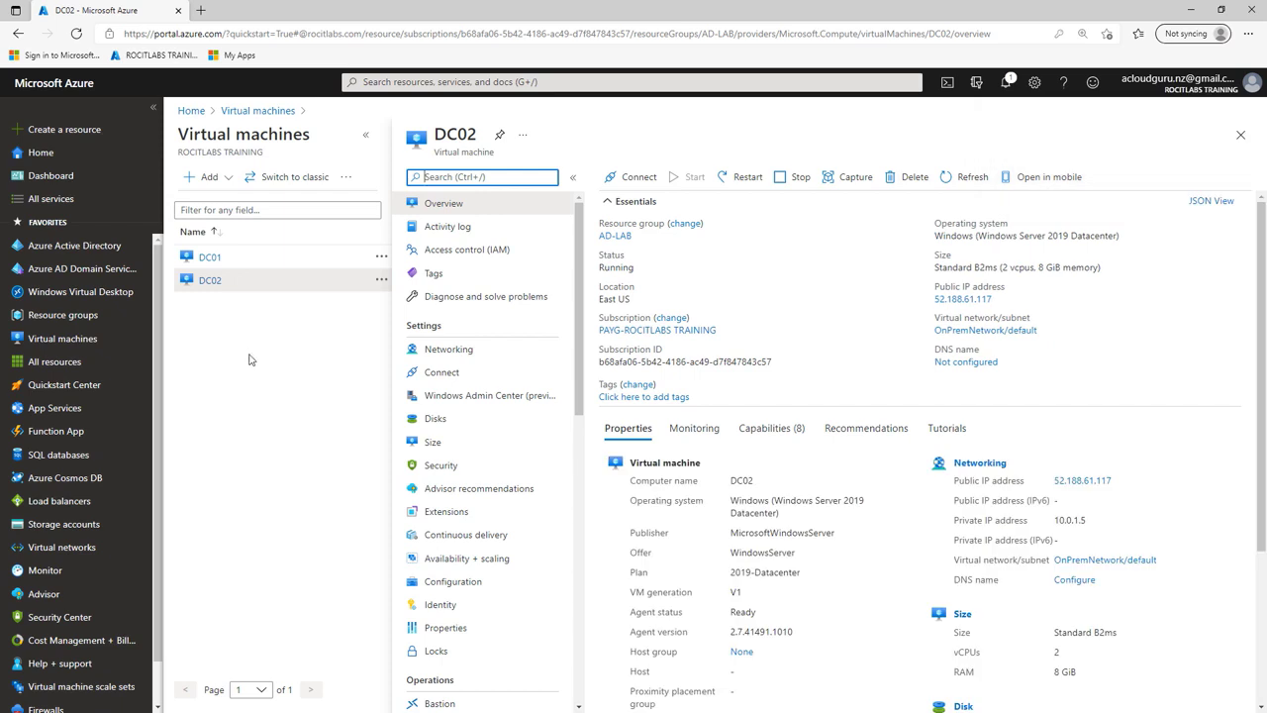
left_click(462, 354)
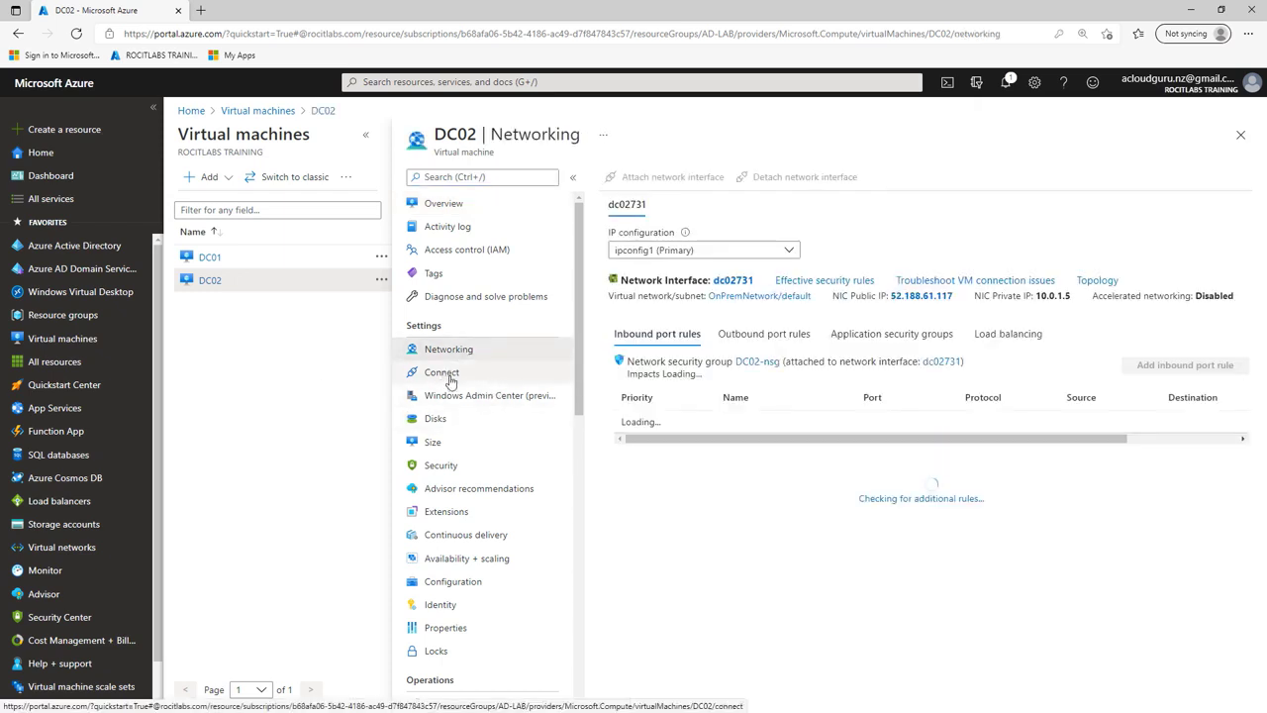
left_click(732, 281)
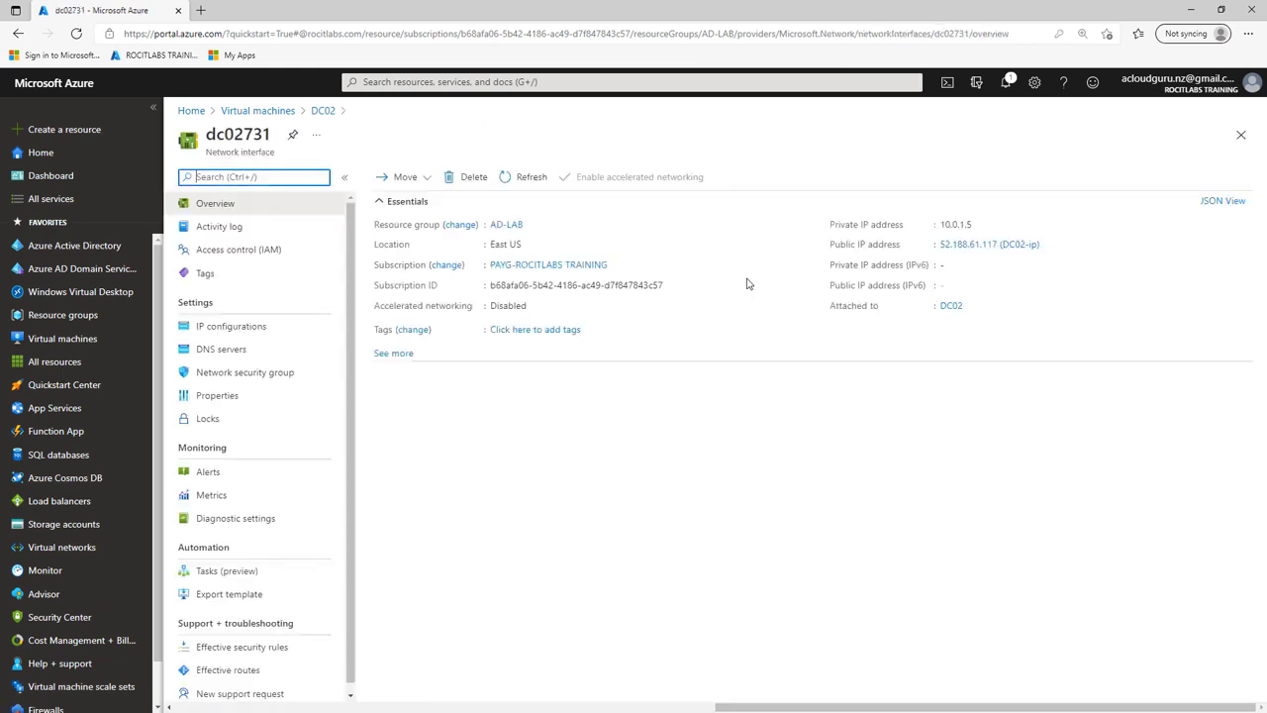
left_click(247, 335)
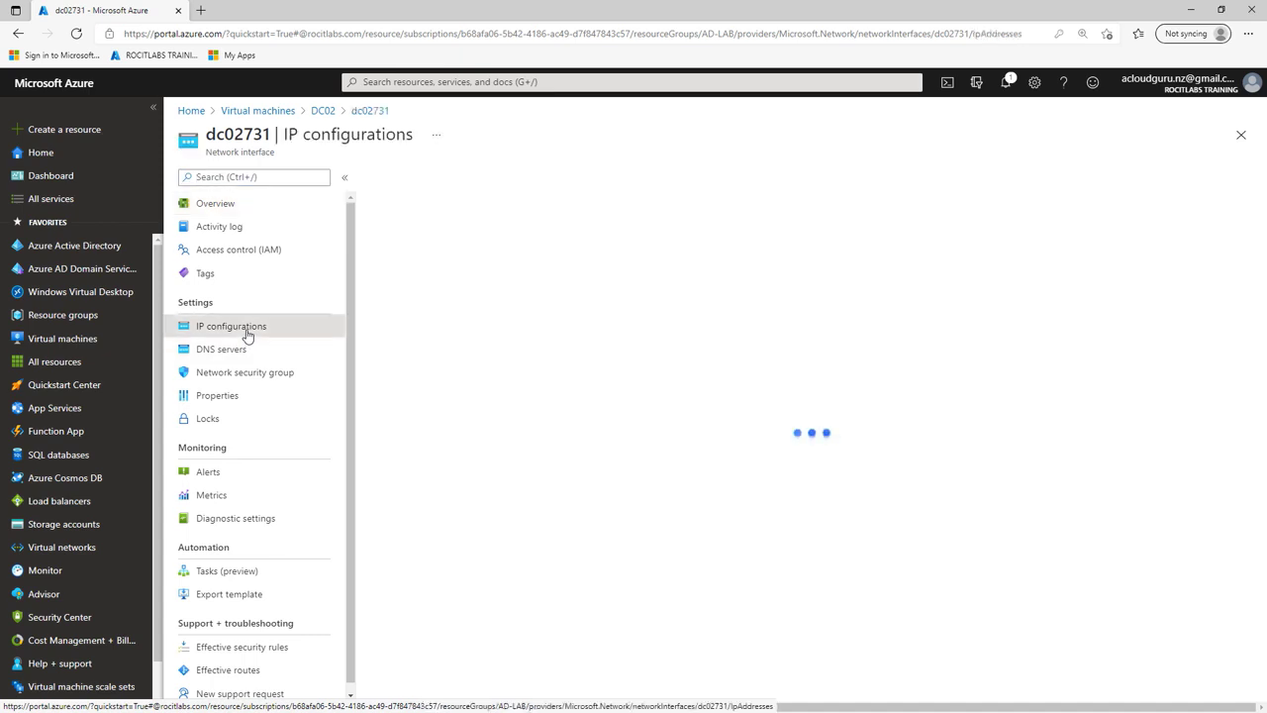
left_click(420, 387)
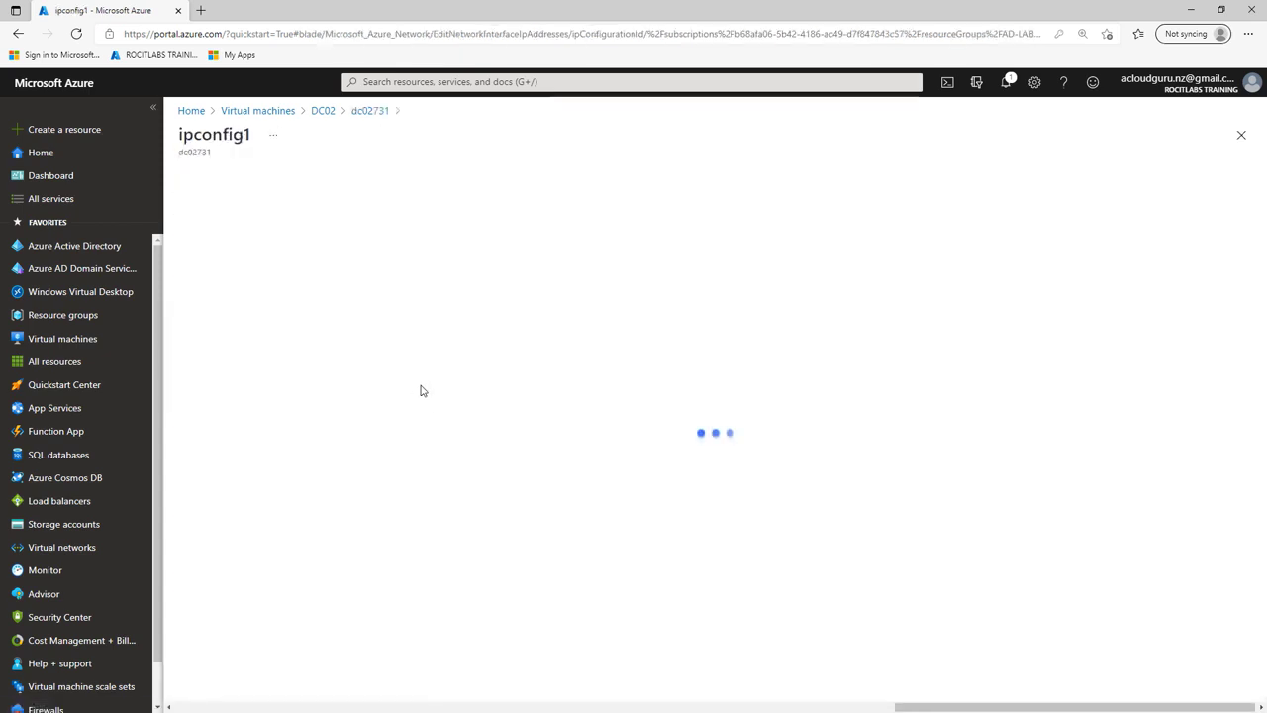
left_click(253, 394)
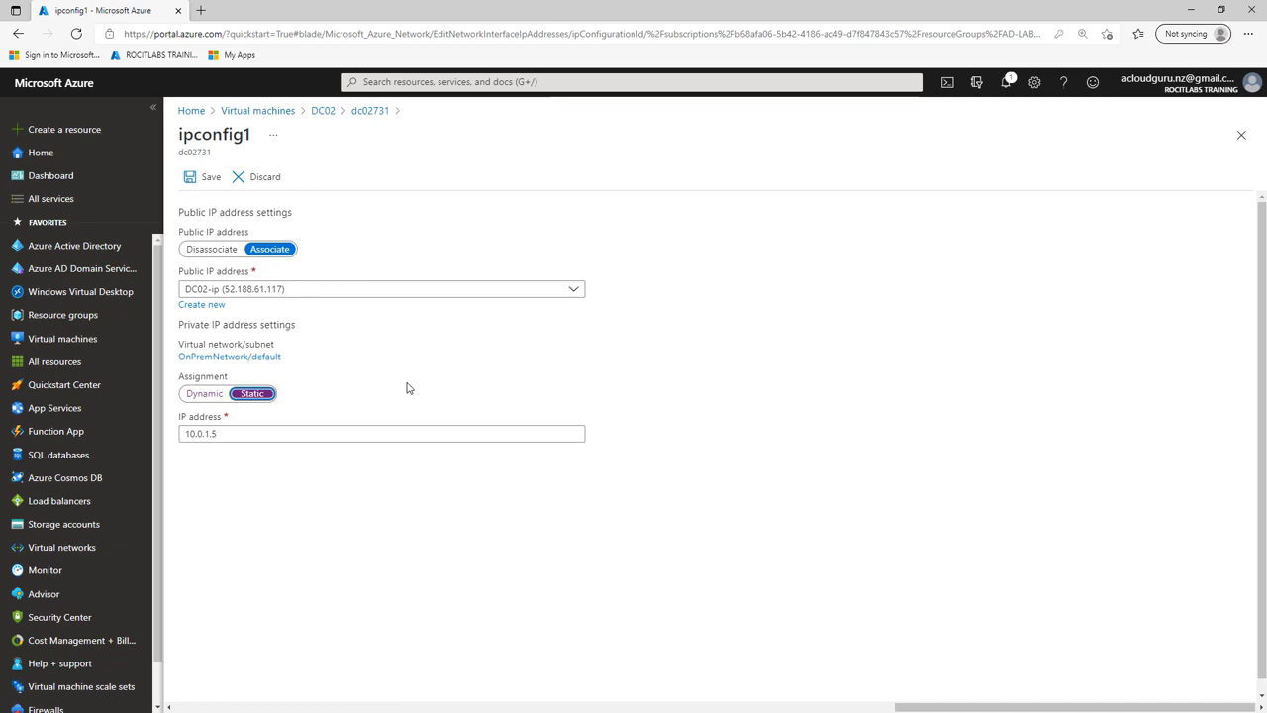
left_click(205, 177)
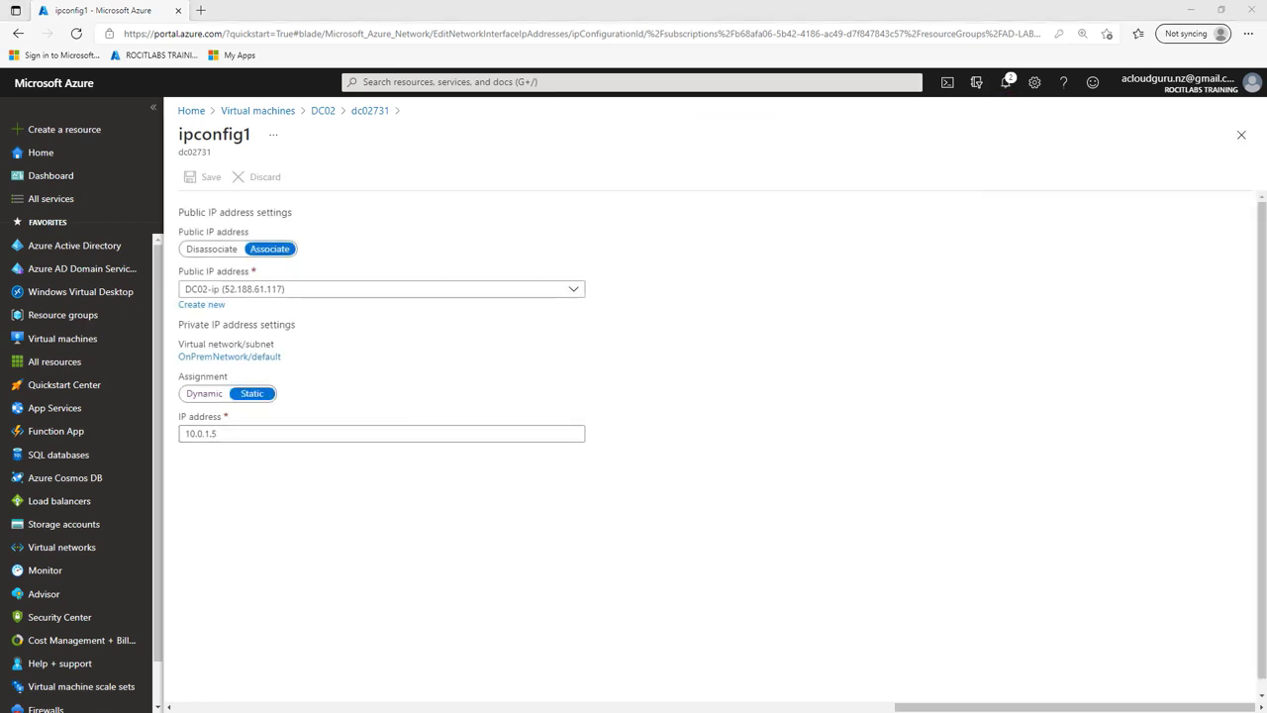
key("alt+Tab")
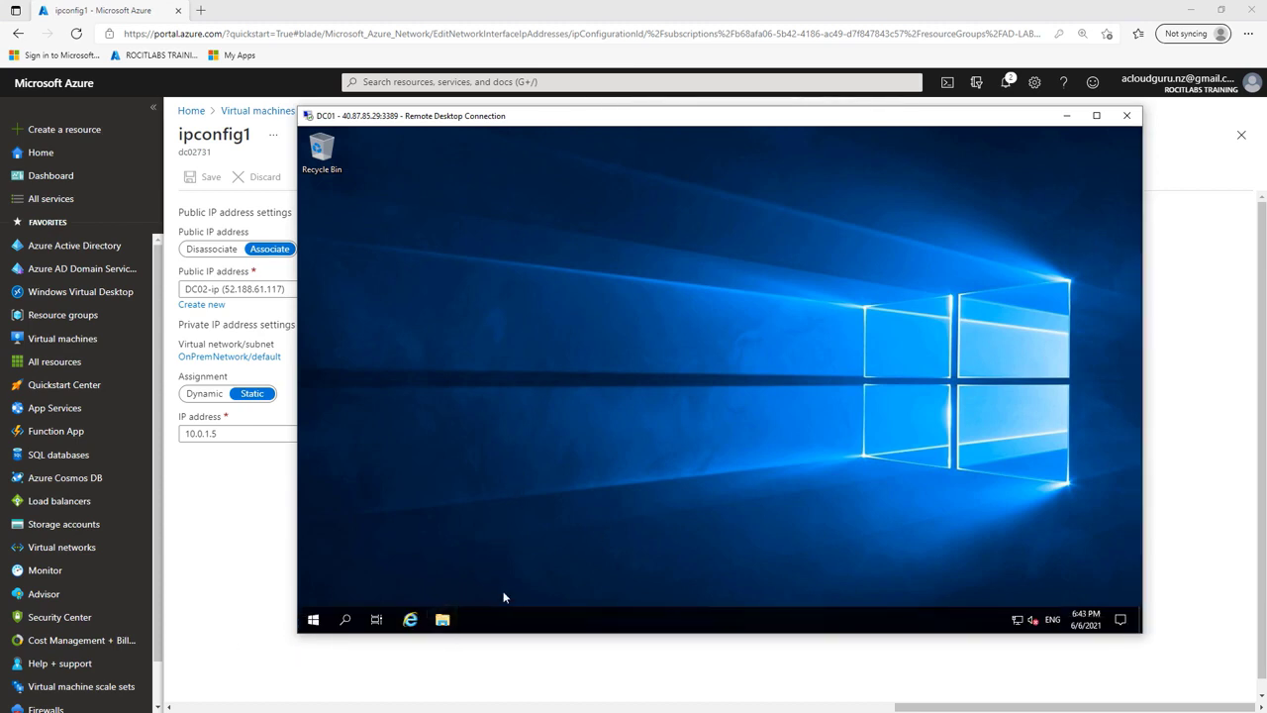
Step: Launch Server Manager on DC01 and open Active Directory Sites and Services with Default-First-Site-Name expanded
left_click(347, 620)
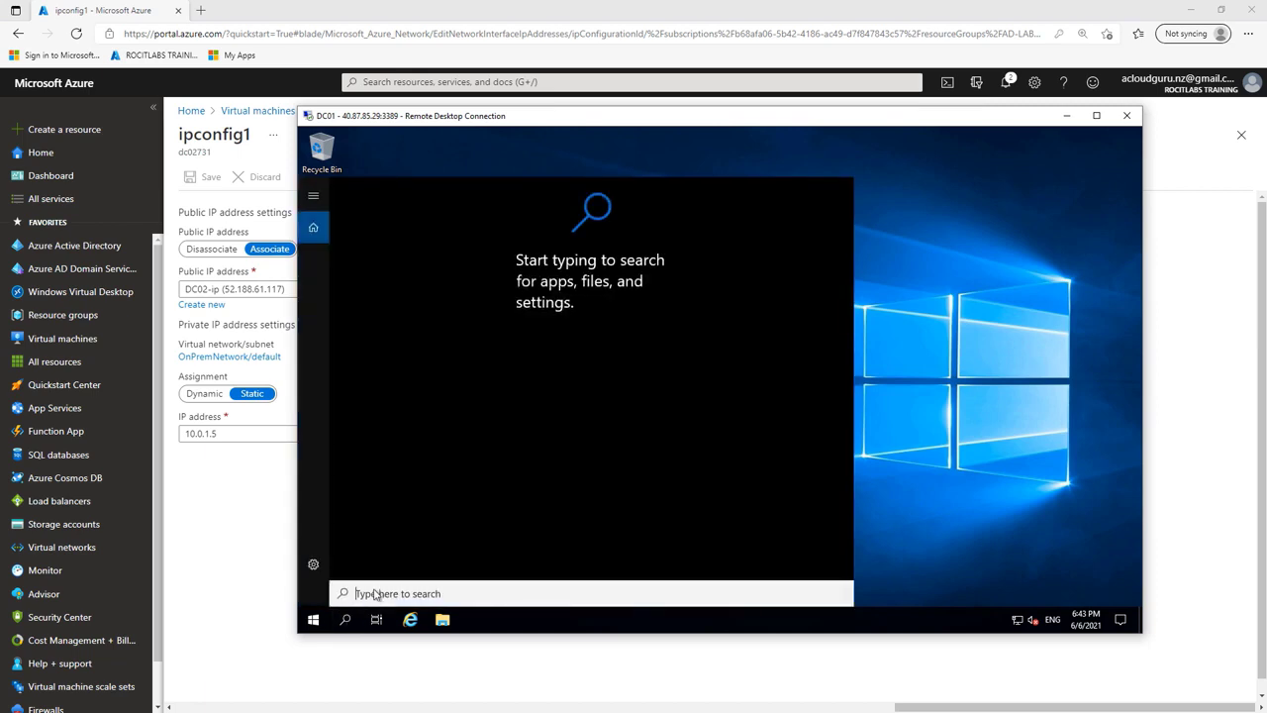
type("s")
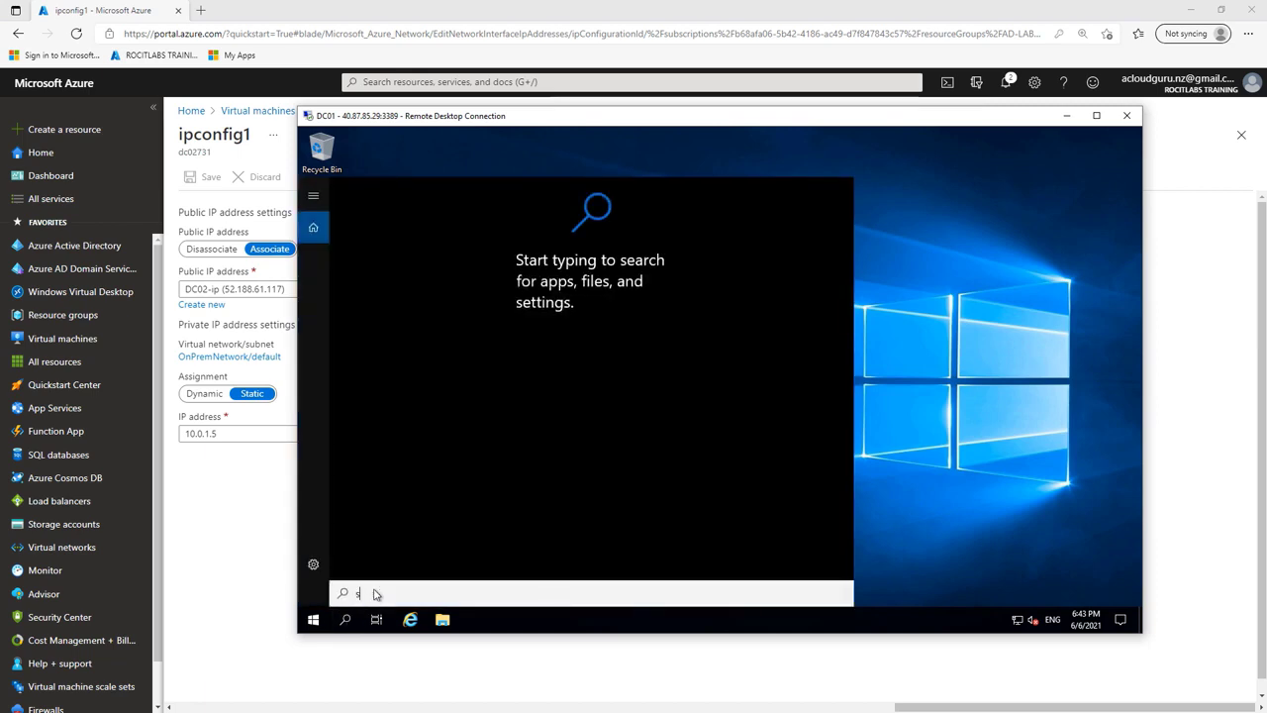
type("erver")
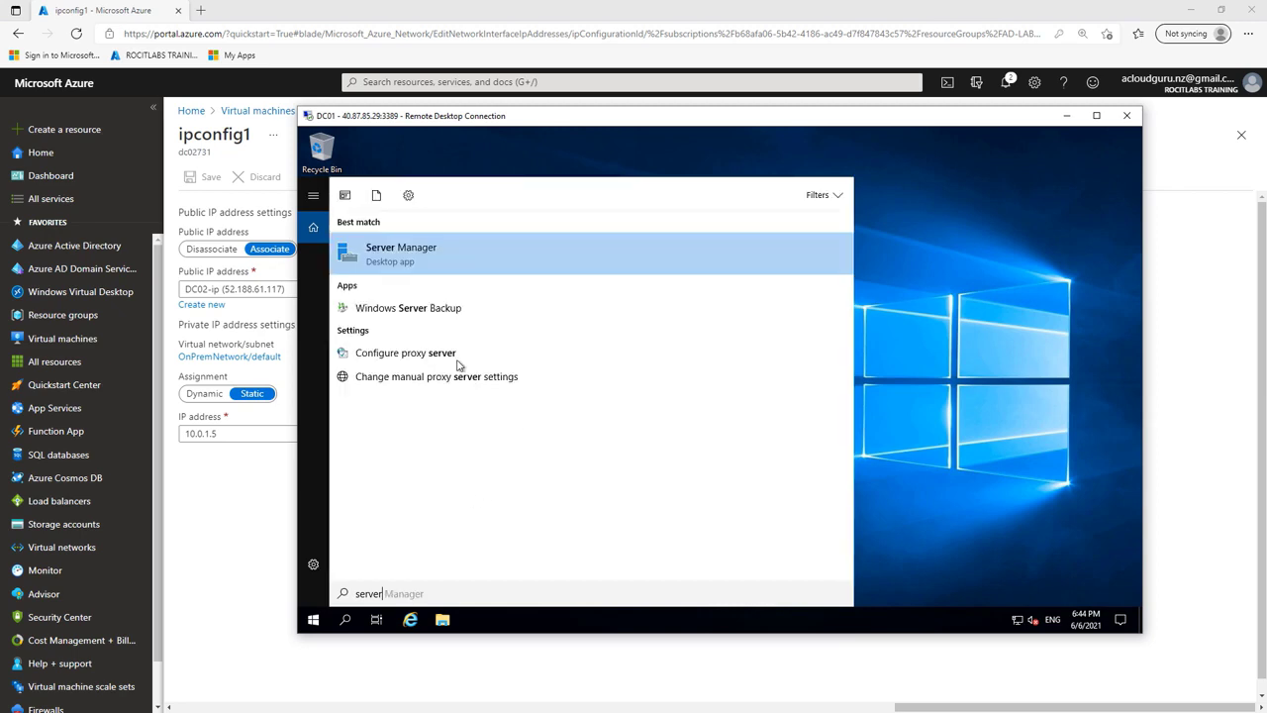
left_click(415, 260)
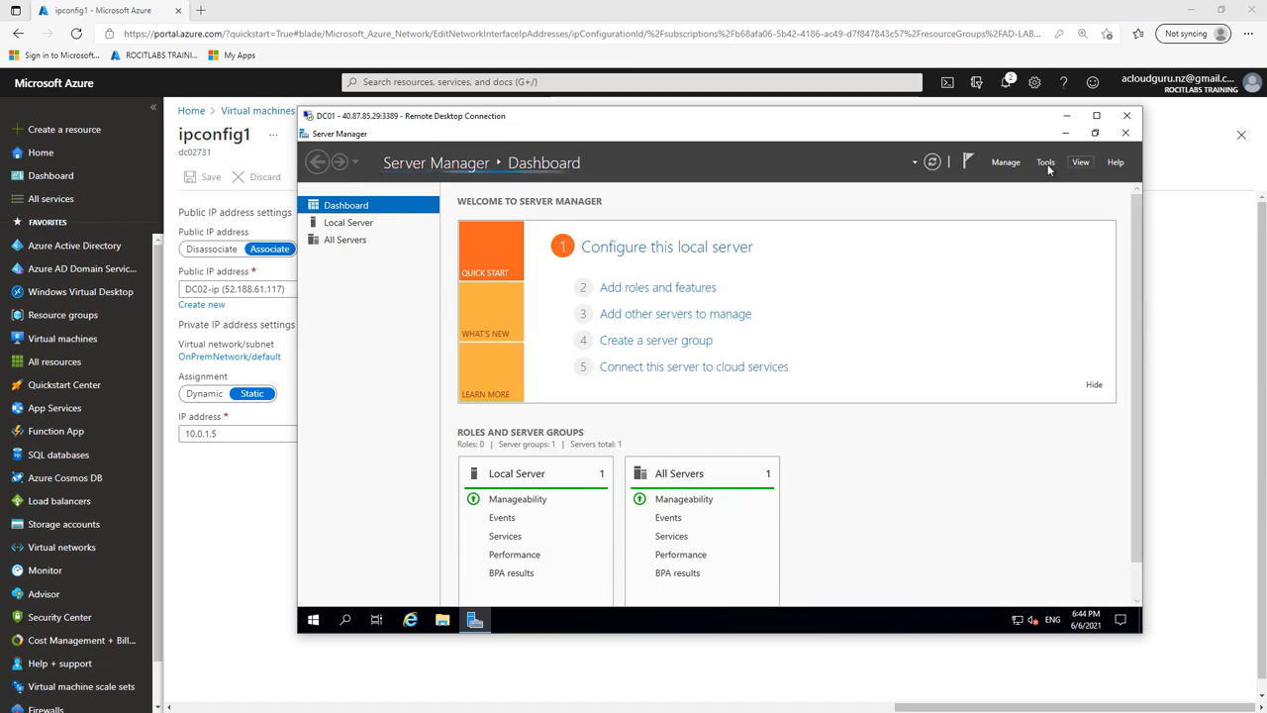
left_click(1044, 164)
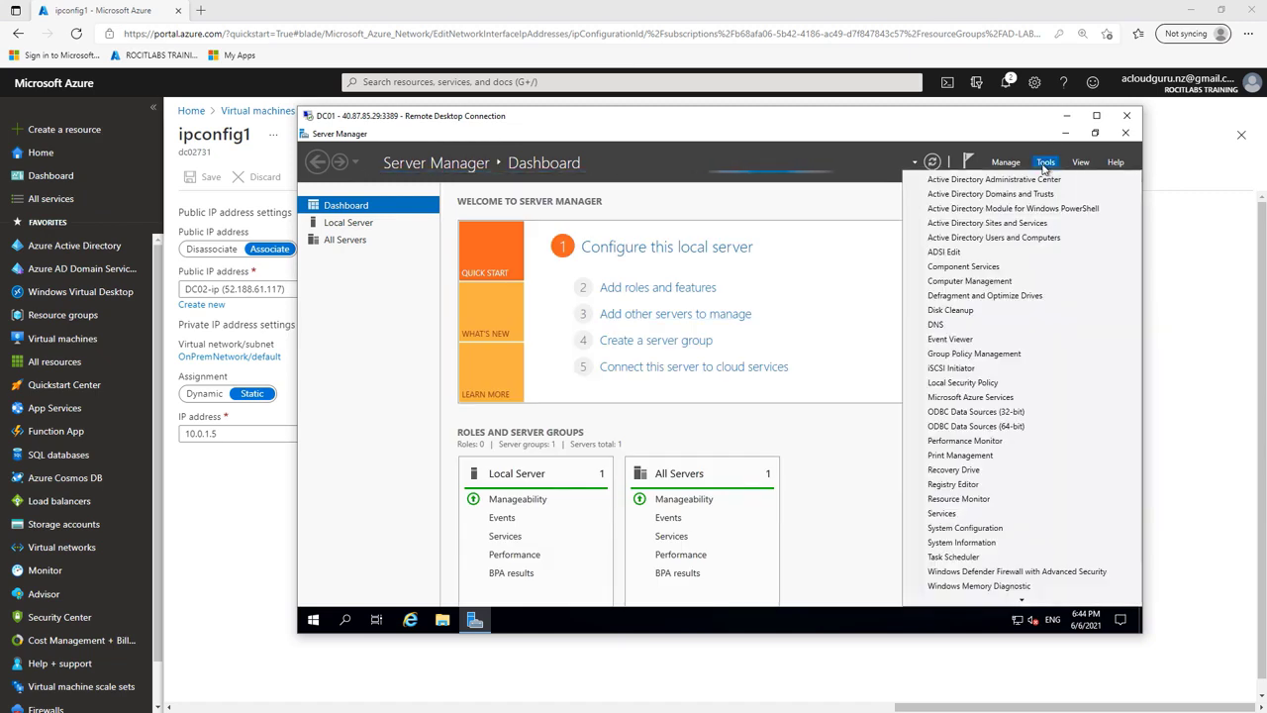
left_click(1038, 225)
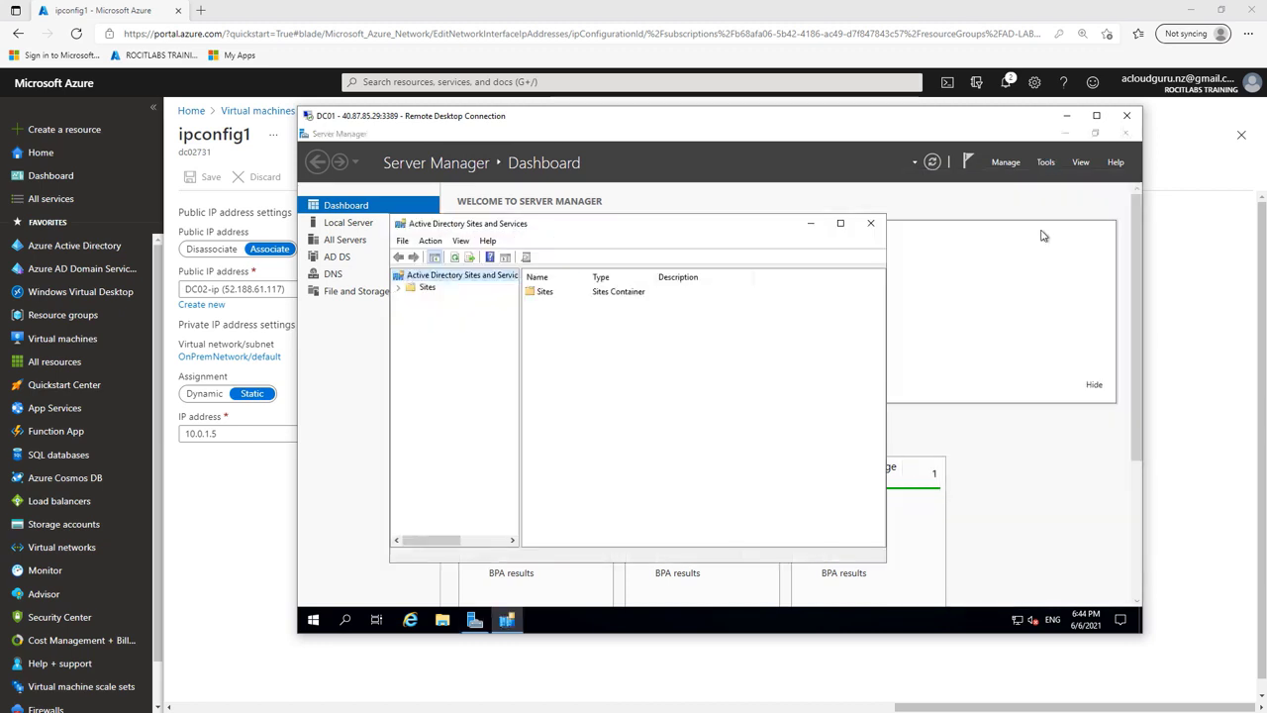
left_click(400, 289)
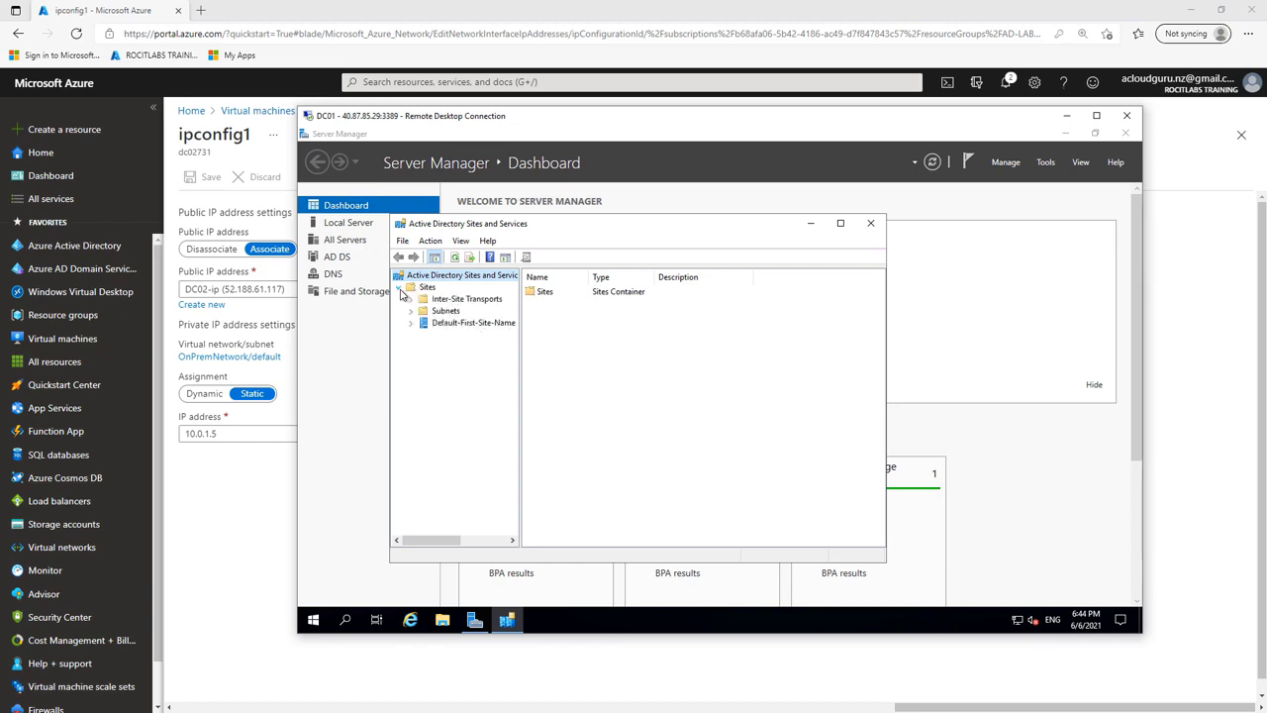
left_click(411, 324)
left_click_drag(518, 320, 584, 321)
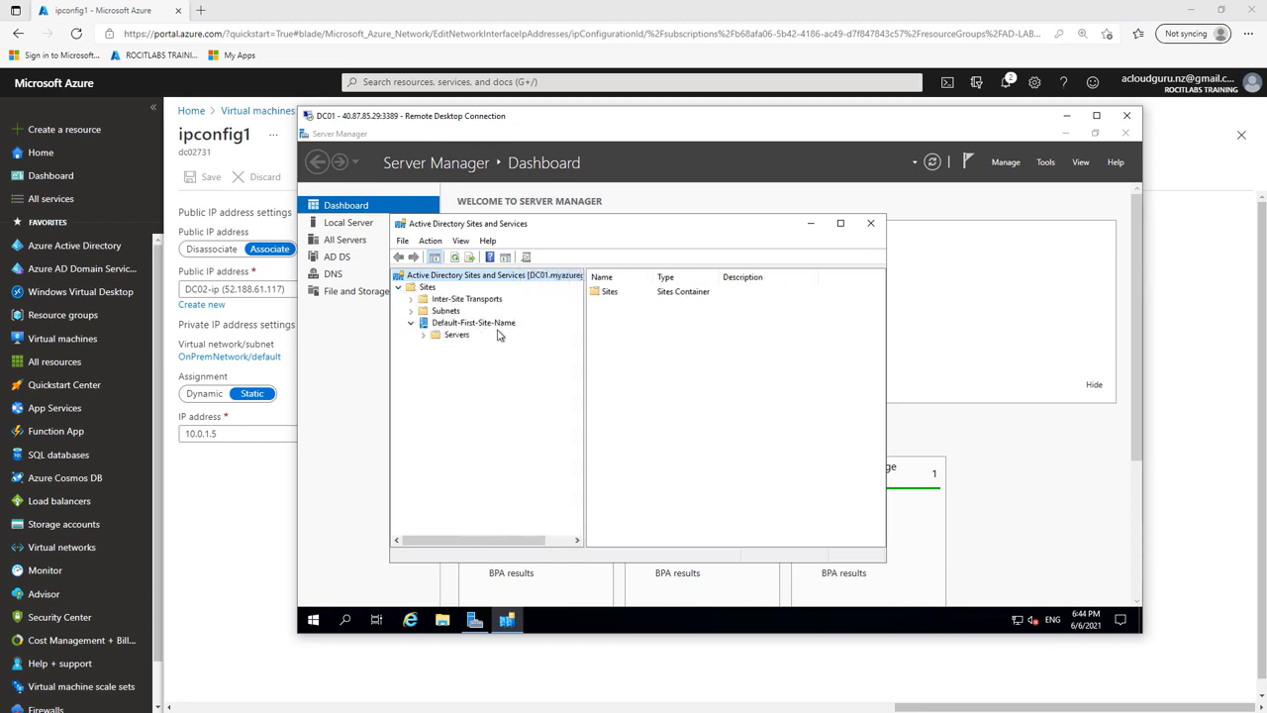
Step: Rename Default-First-Site-Name to OnPrem and confirm DC01 and DC02 are listed under its Servers
right_click(486, 330)
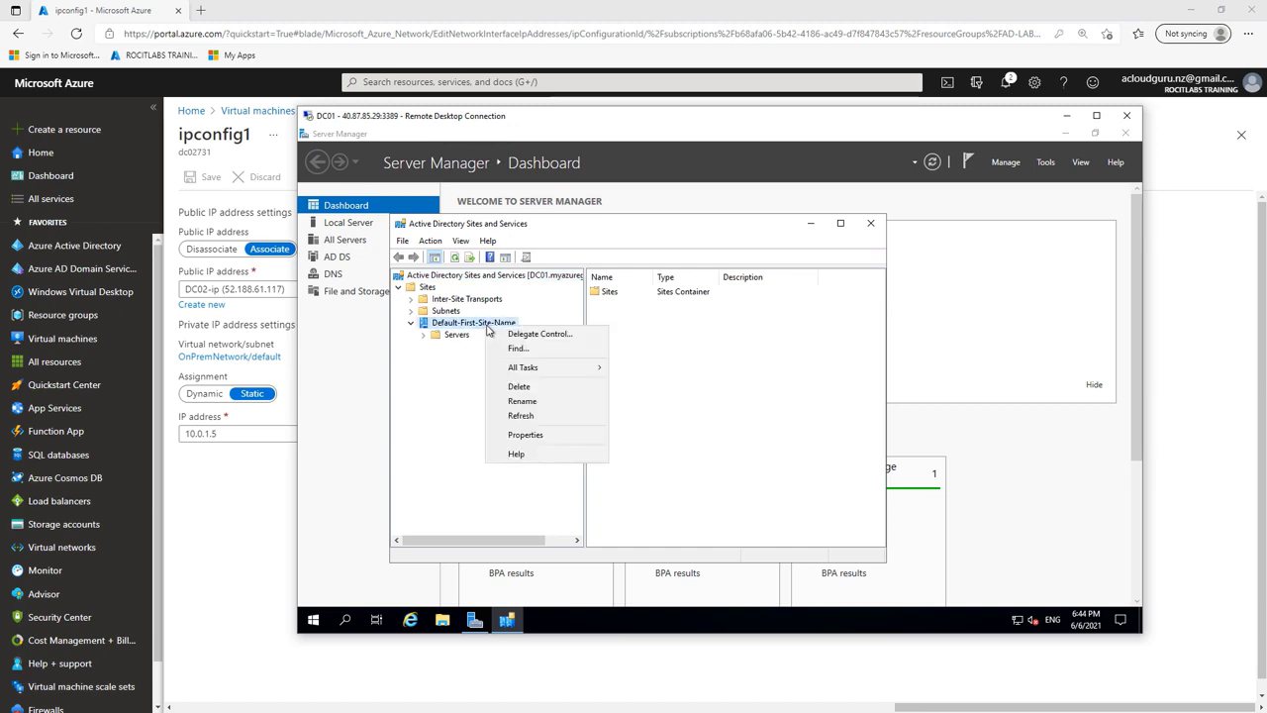
left_click(523, 401)
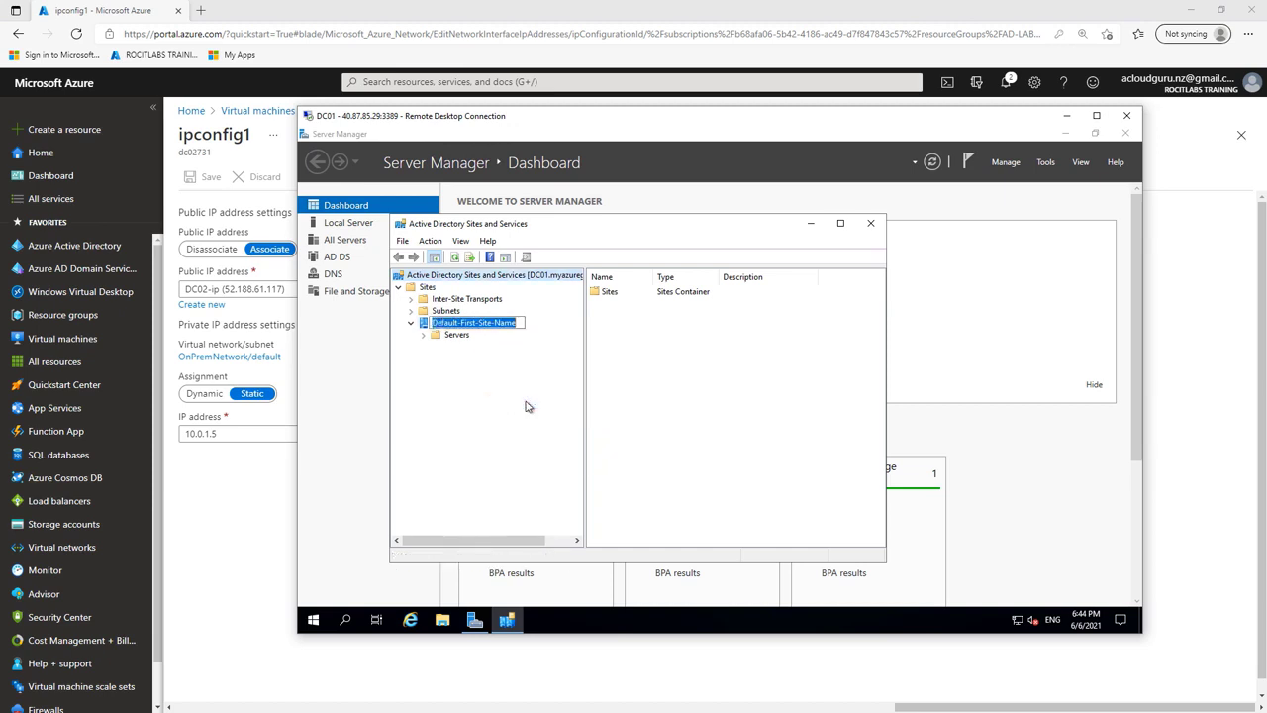
type("OnPre")
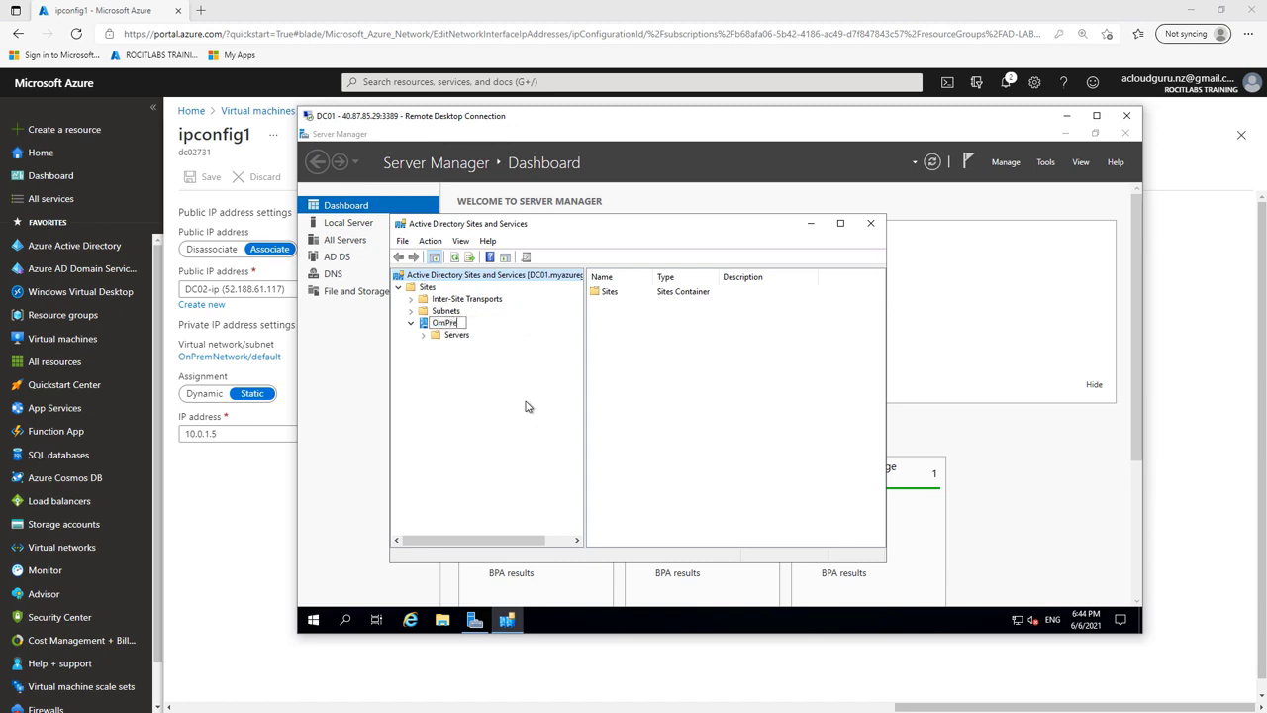
type("m")
key("BackSpace")
type("m")
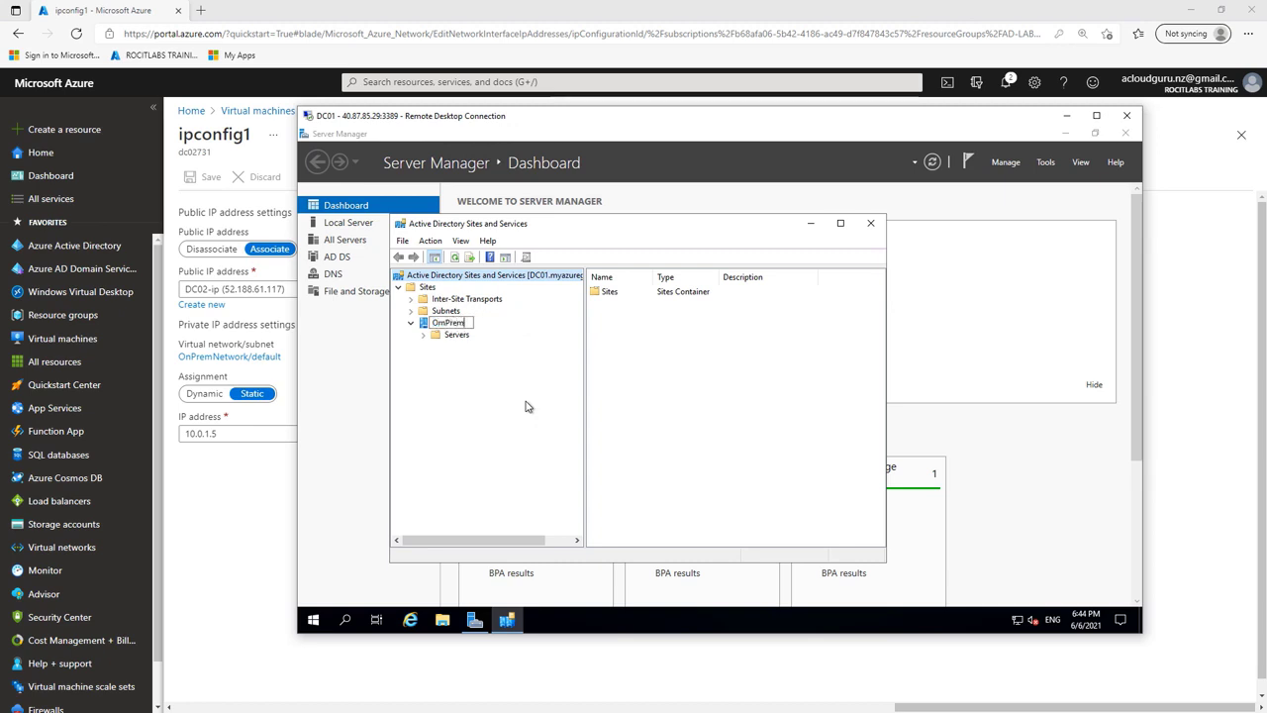
key("Return")
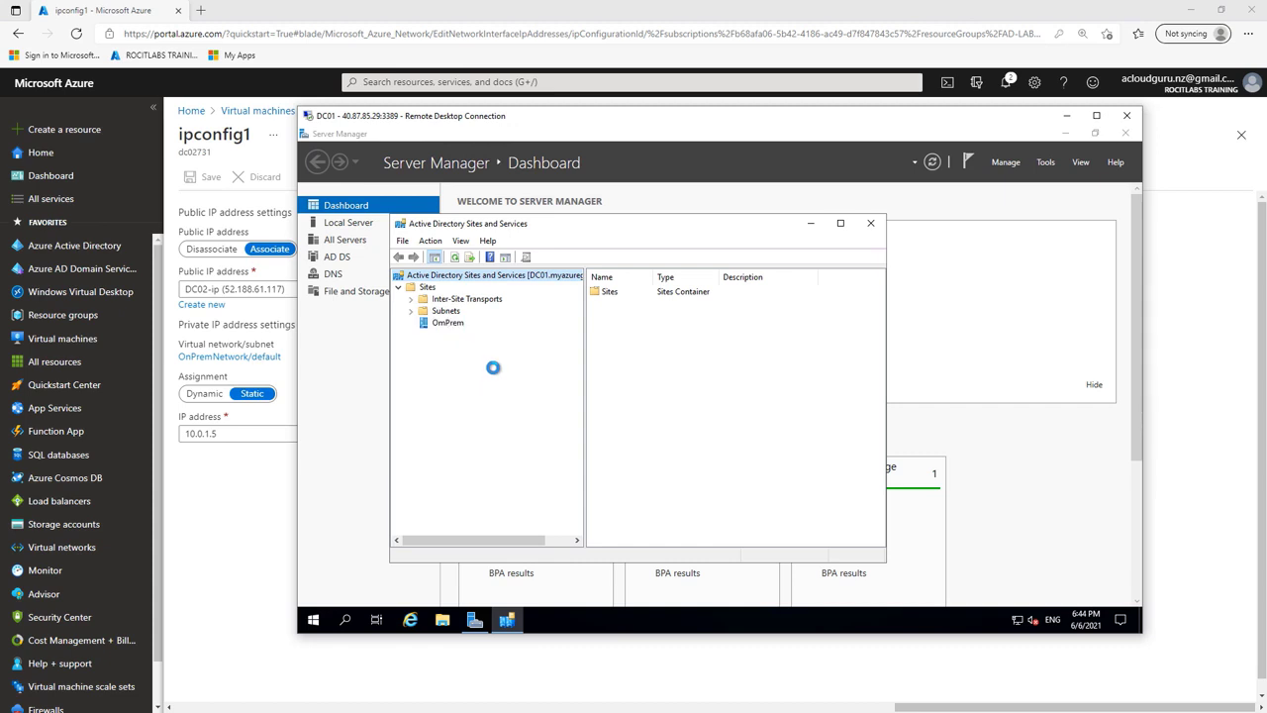
double_click(451, 324)
left_click(461, 337)
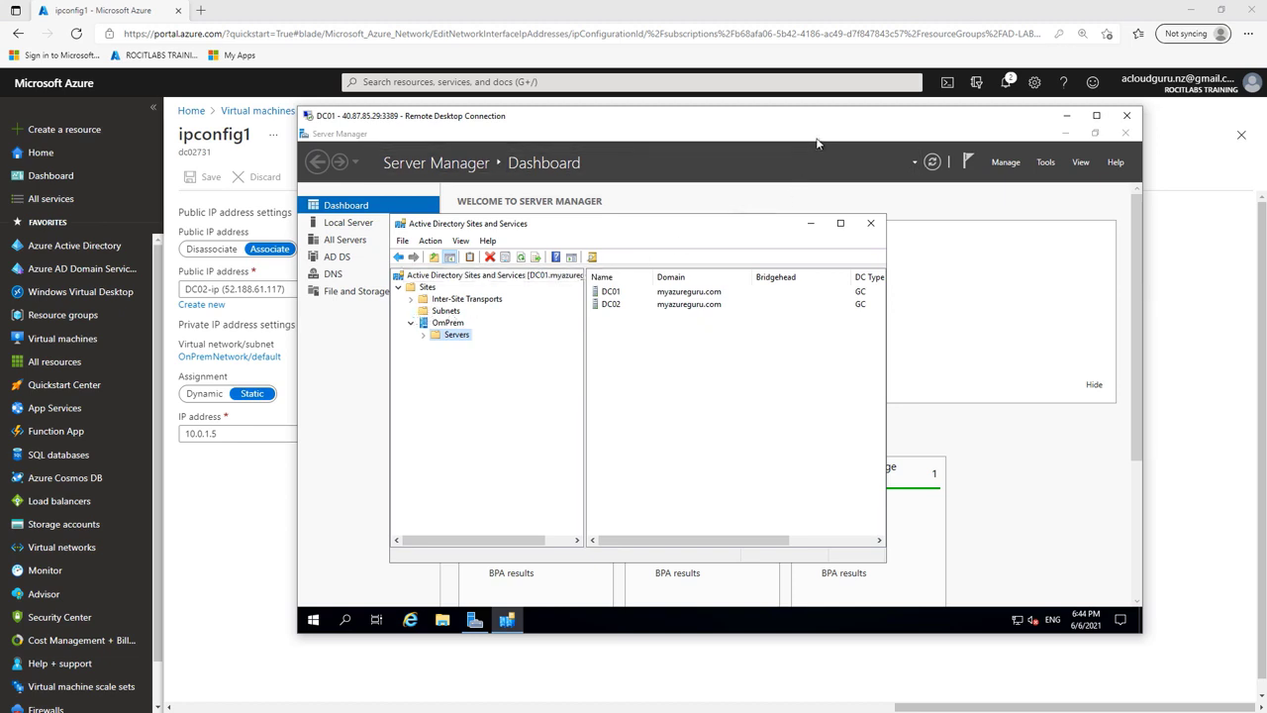
left_click(1067, 115)
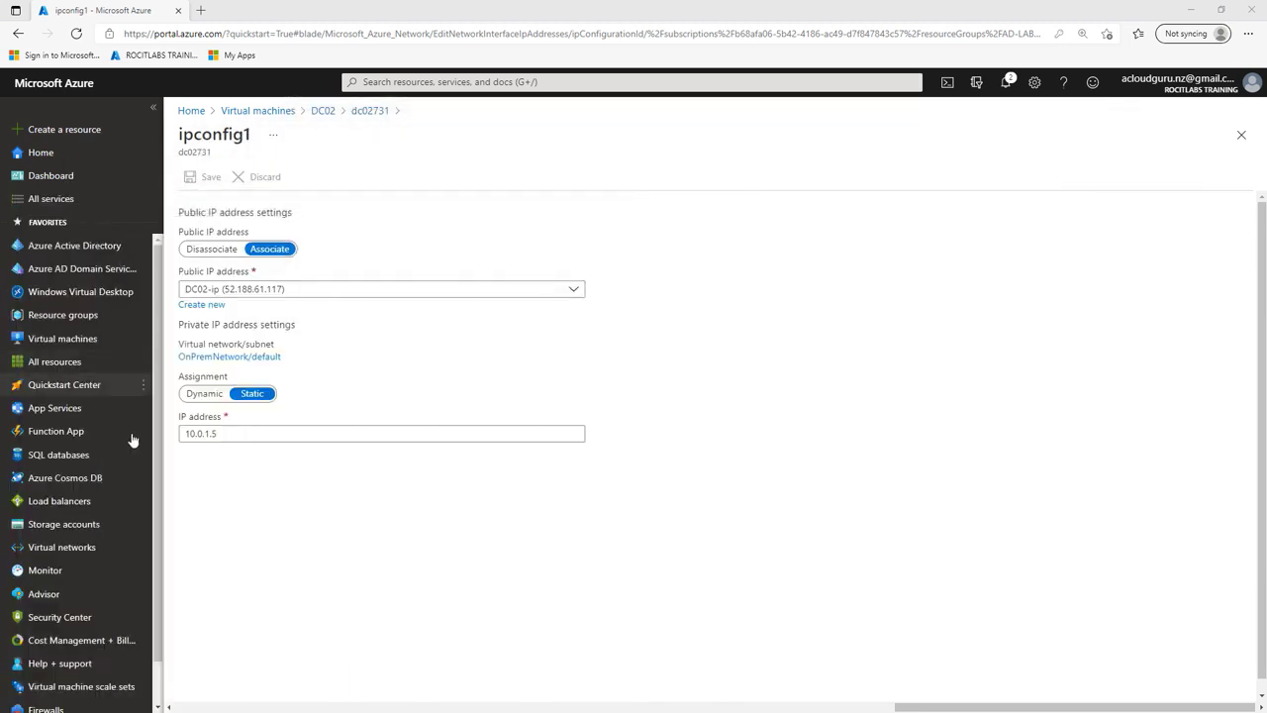
Step: Copy the 10.0.1.0/24 address range of OnPremNetwork's default subnet
left_click(75, 549)
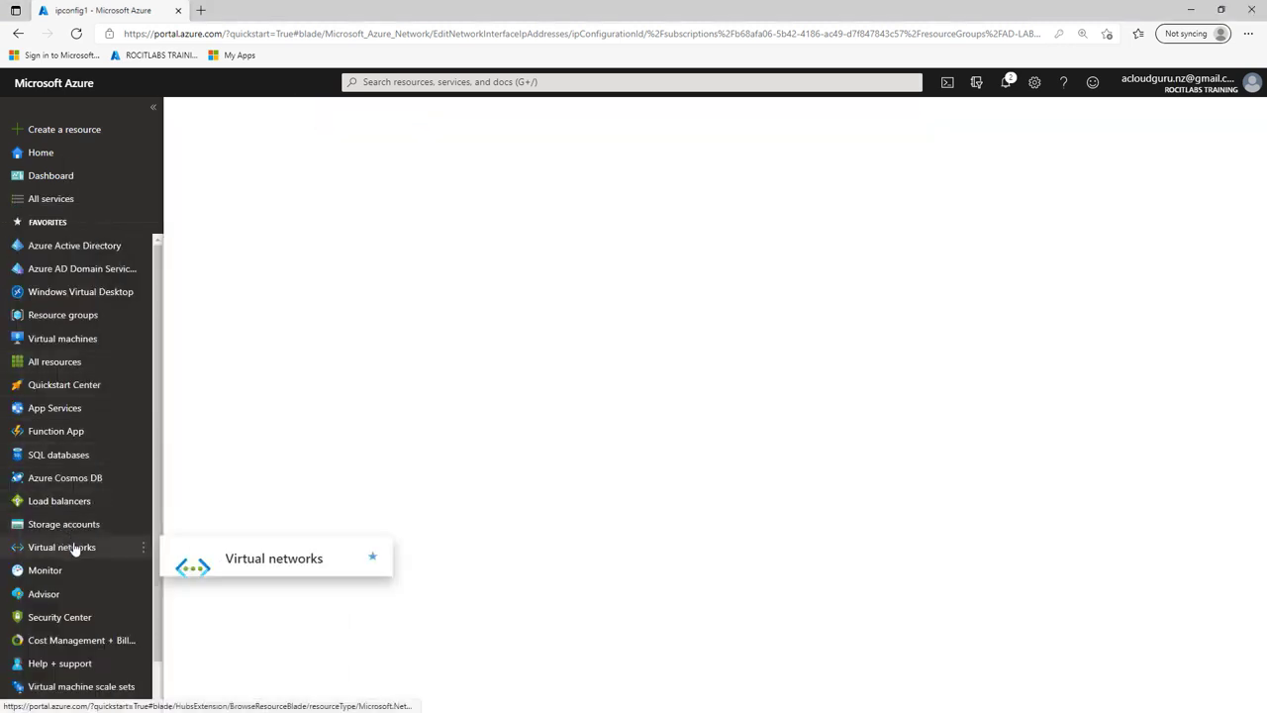
left_click(251, 293)
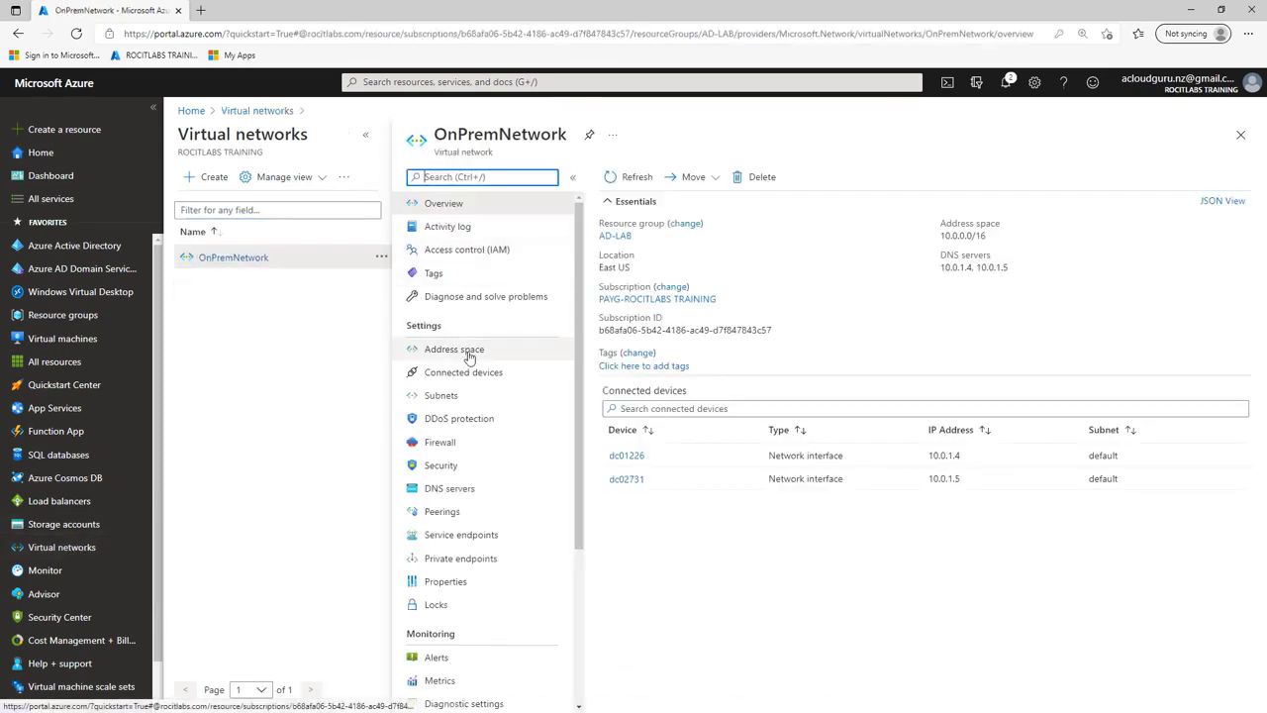
left_click(446, 398)
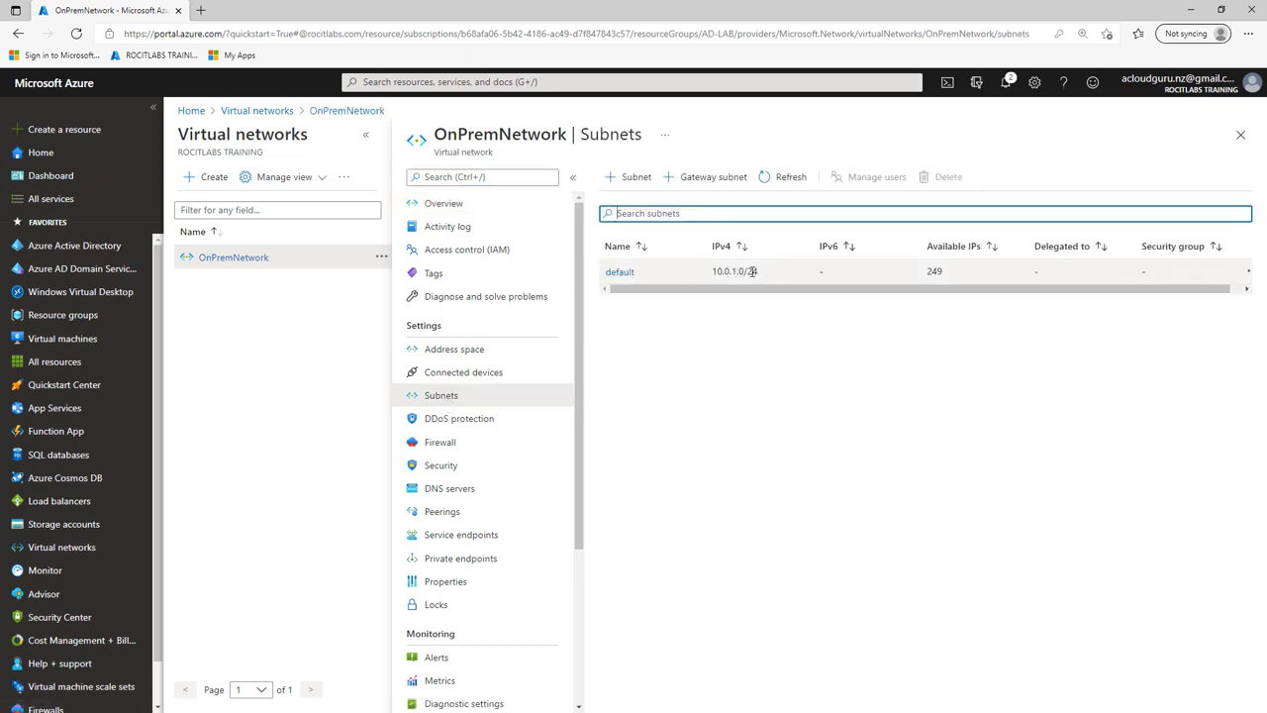
left_click_drag(764, 276, 717, 270)
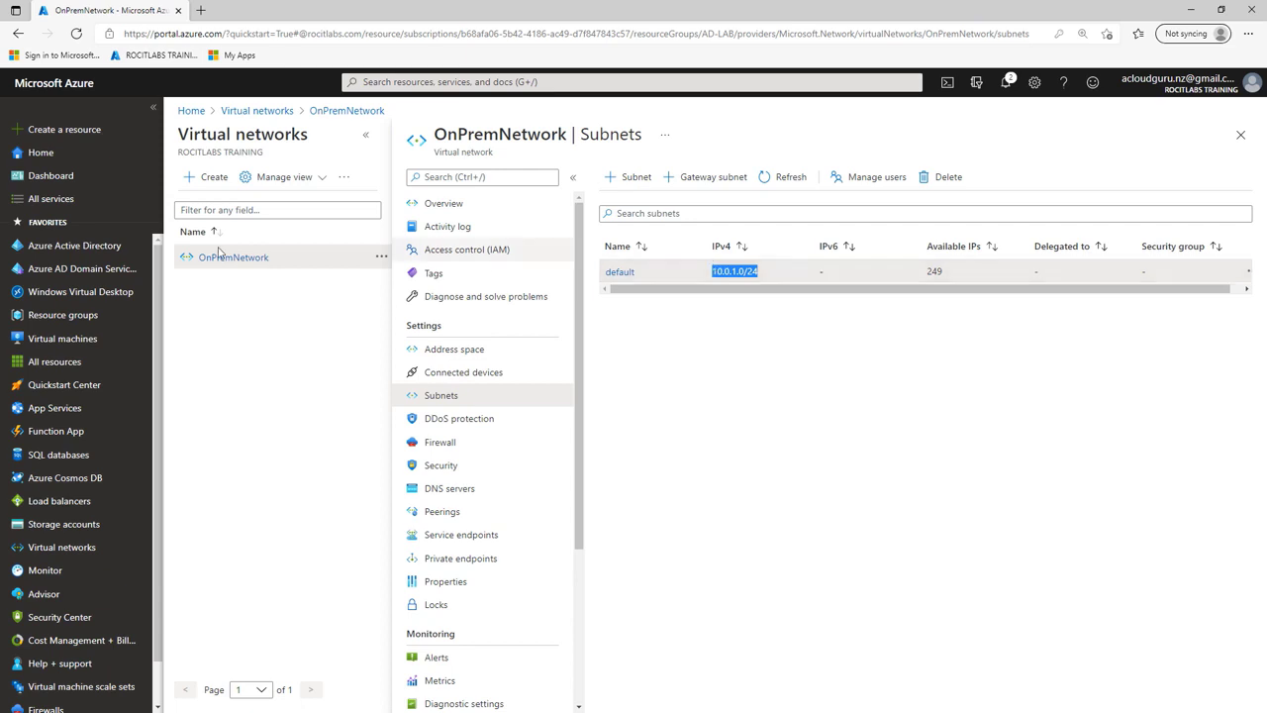
key("alt+Tab")
Step: Create subnet 10.0.1.0/24 assigned to the OnPrem site, then close Sites and Services
left_click_drag(943, 121, 941, 120)
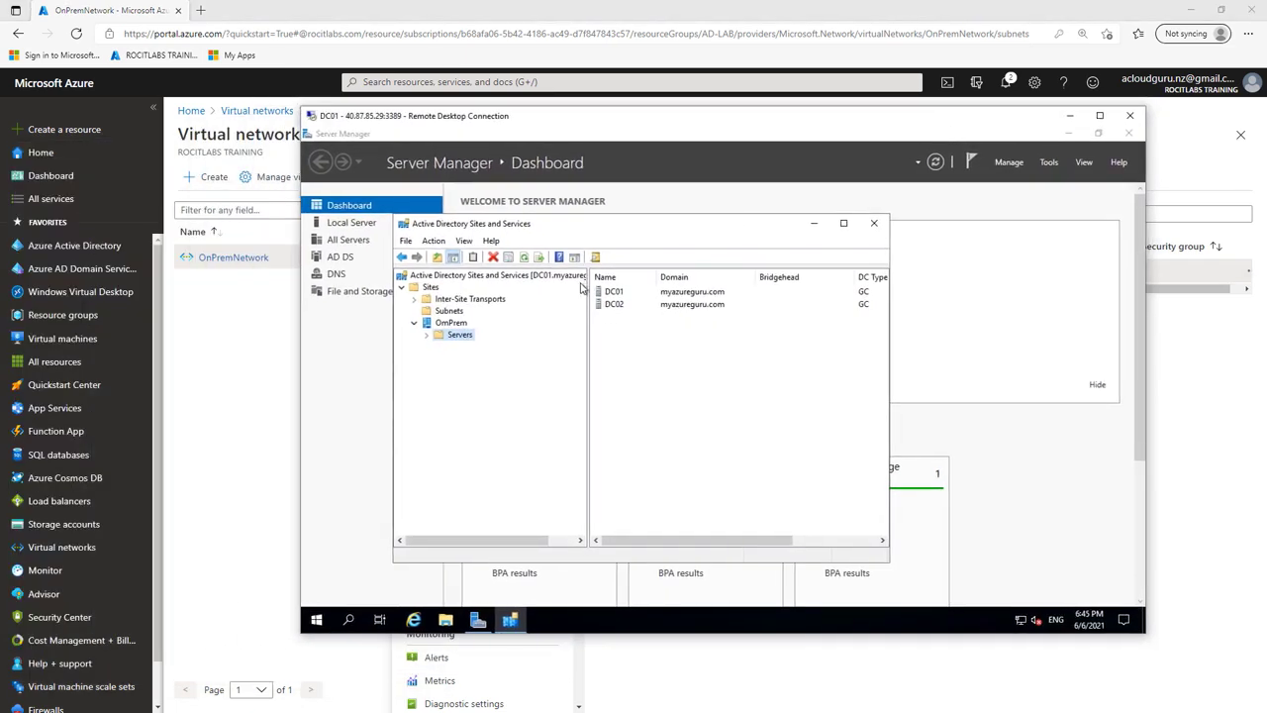
left_click(447, 313)
right_click(450, 315)
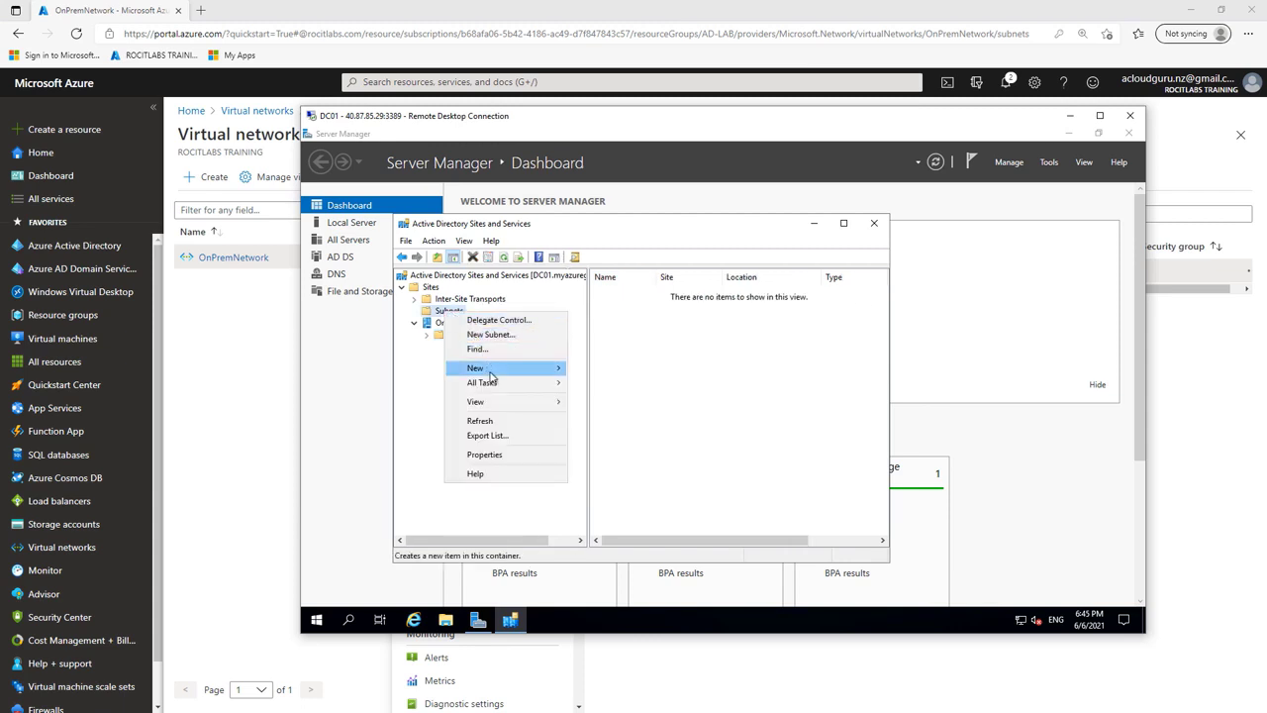
mouse_move(493, 370)
left_click(597, 370)
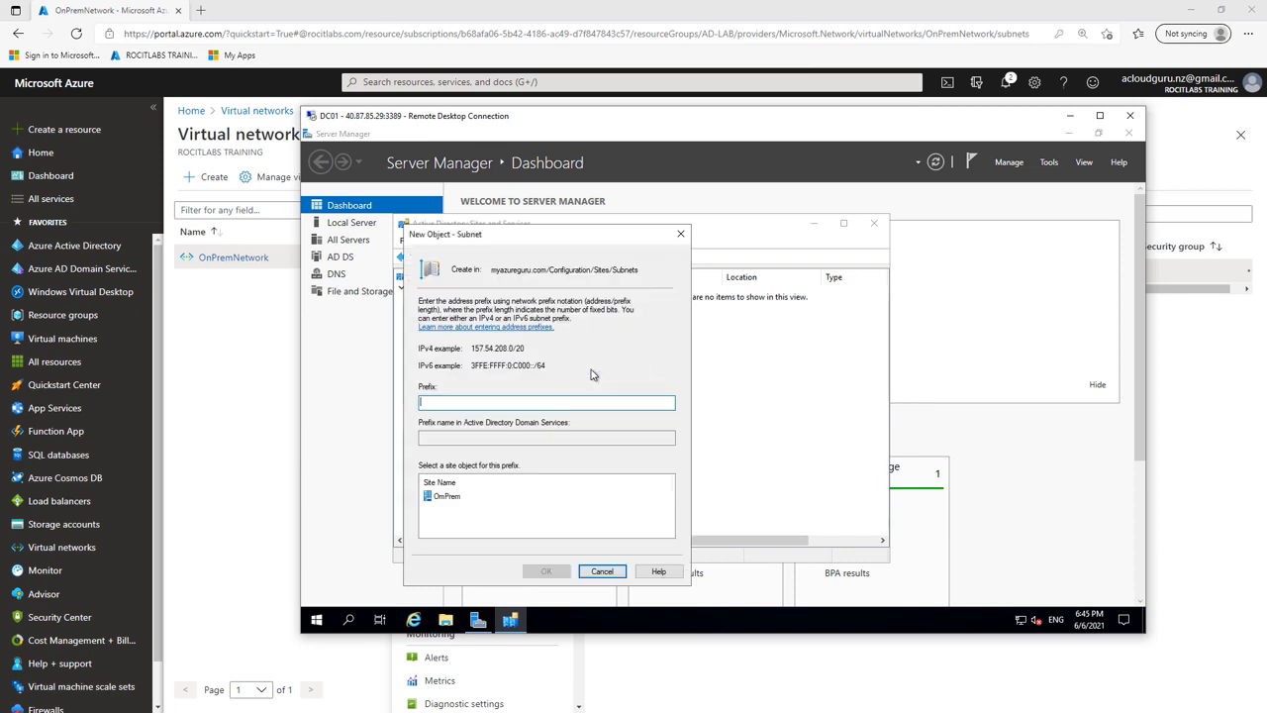
type("10.0.1.0/24")
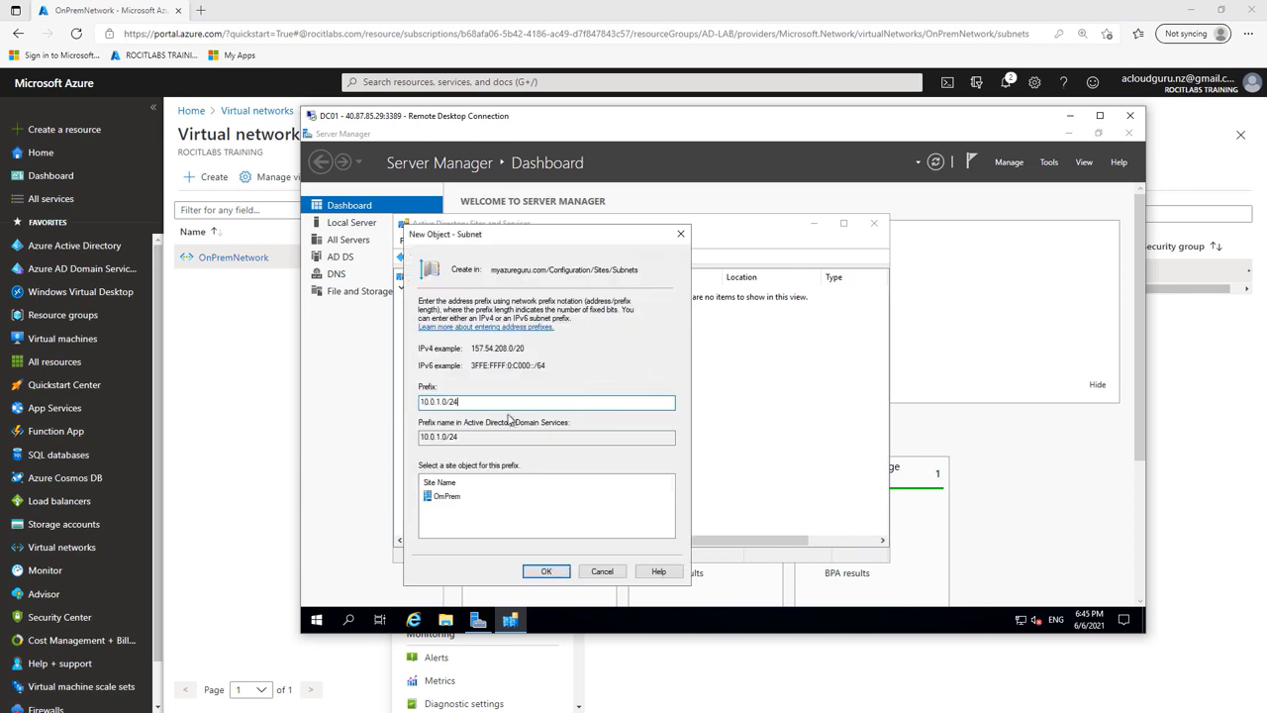
left_click(448, 497)
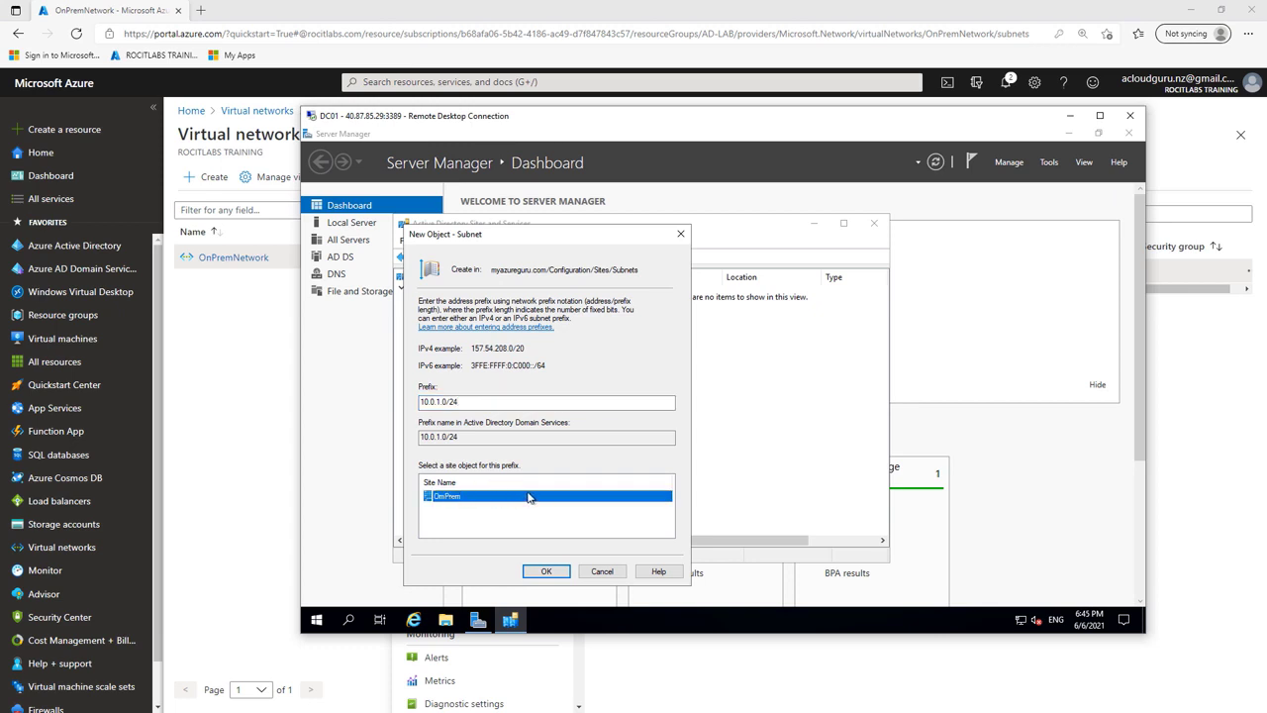
left_click(559, 573)
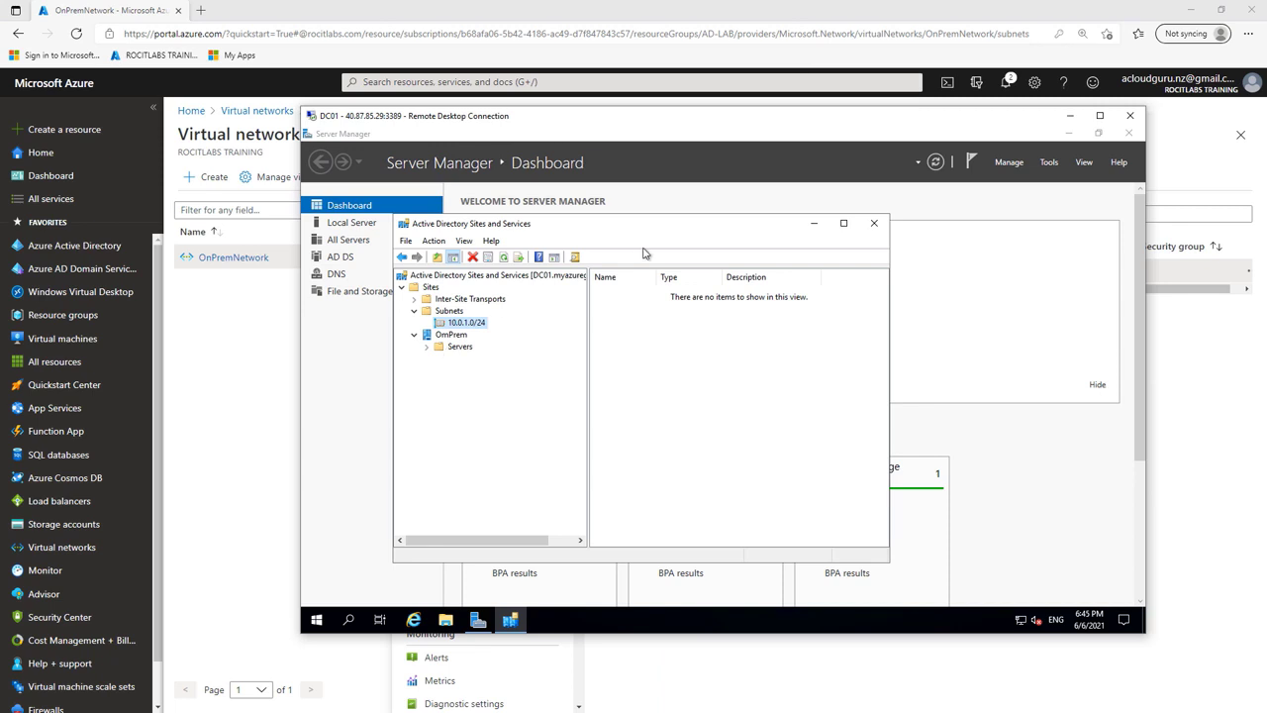
left_click(876, 224)
Step: Open Active Directory Users and Computers and connect it to domain controller DC01
left_click(1011, 165)
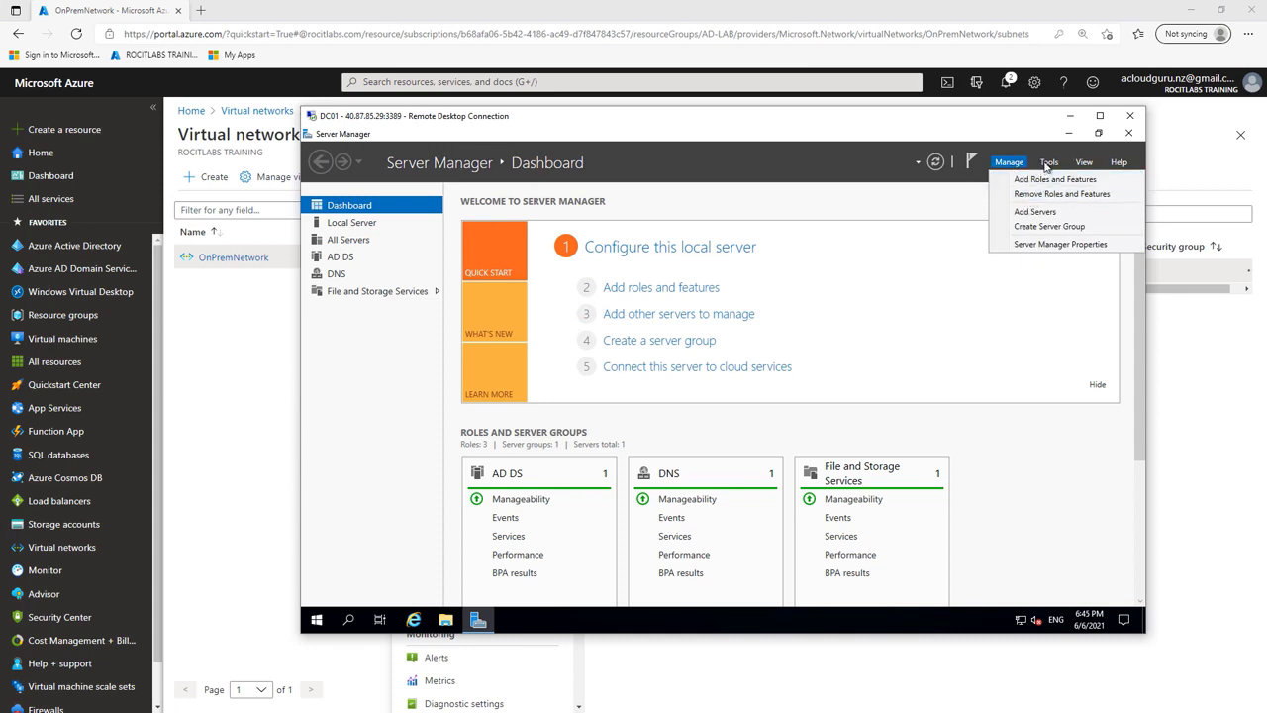
left_click(1047, 163)
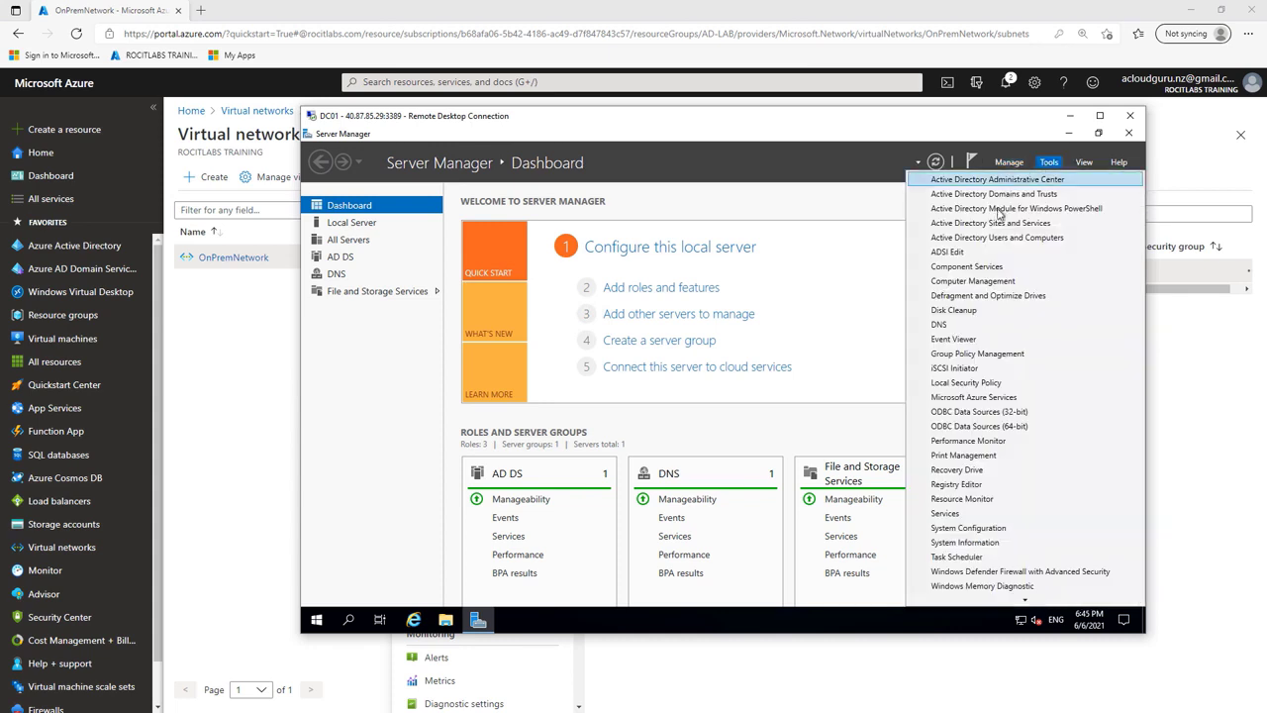
left_click(1007, 238)
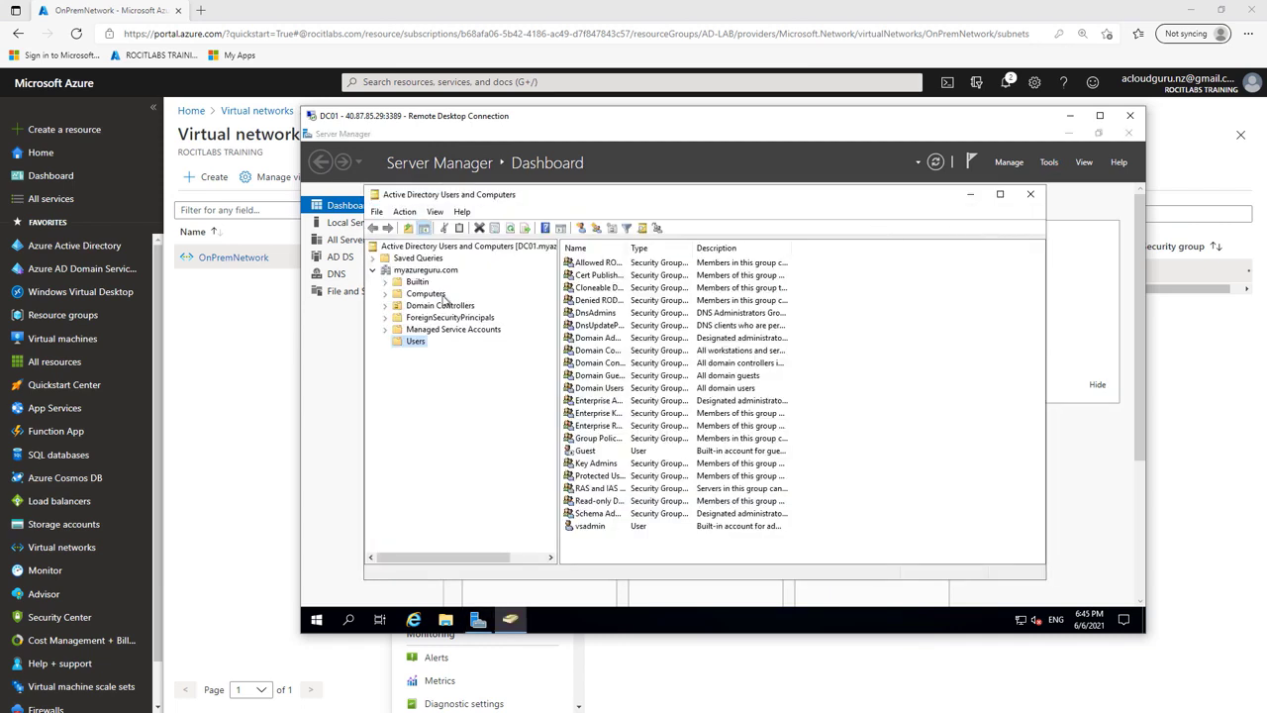
right_click(455, 250)
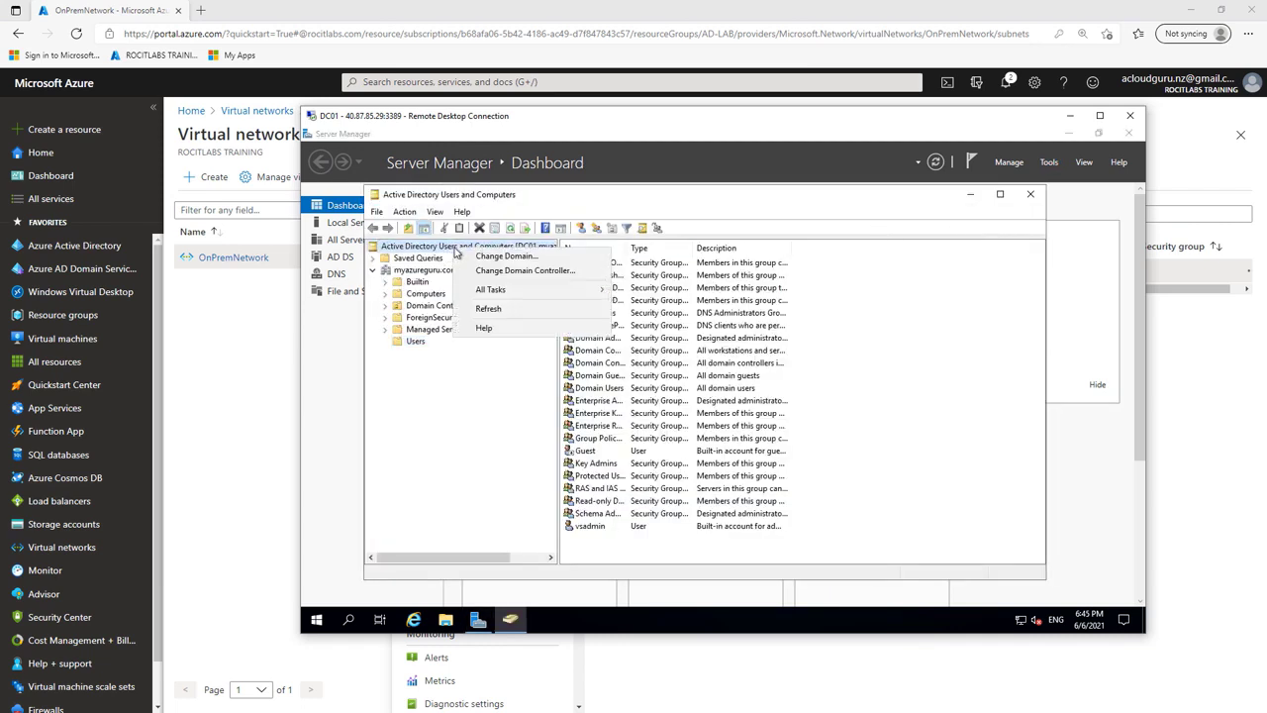
left_click(503, 271)
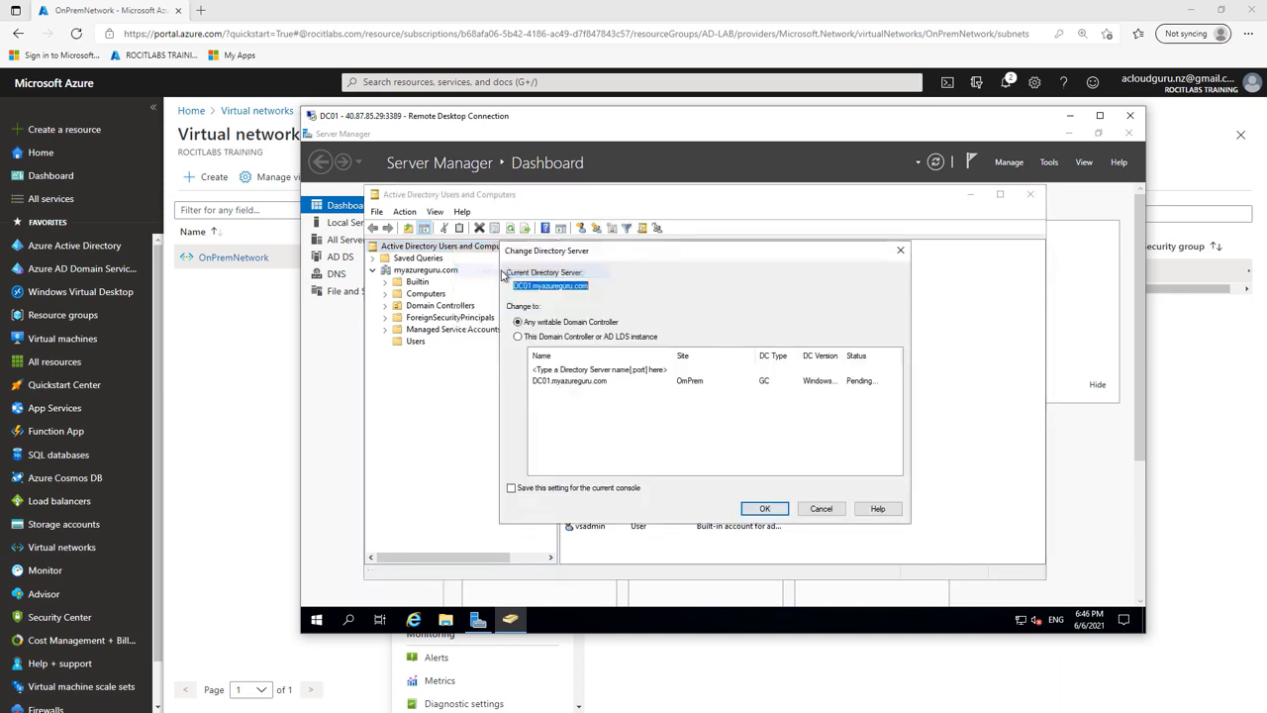
left_click(564, 382)
left_click(765, 509)
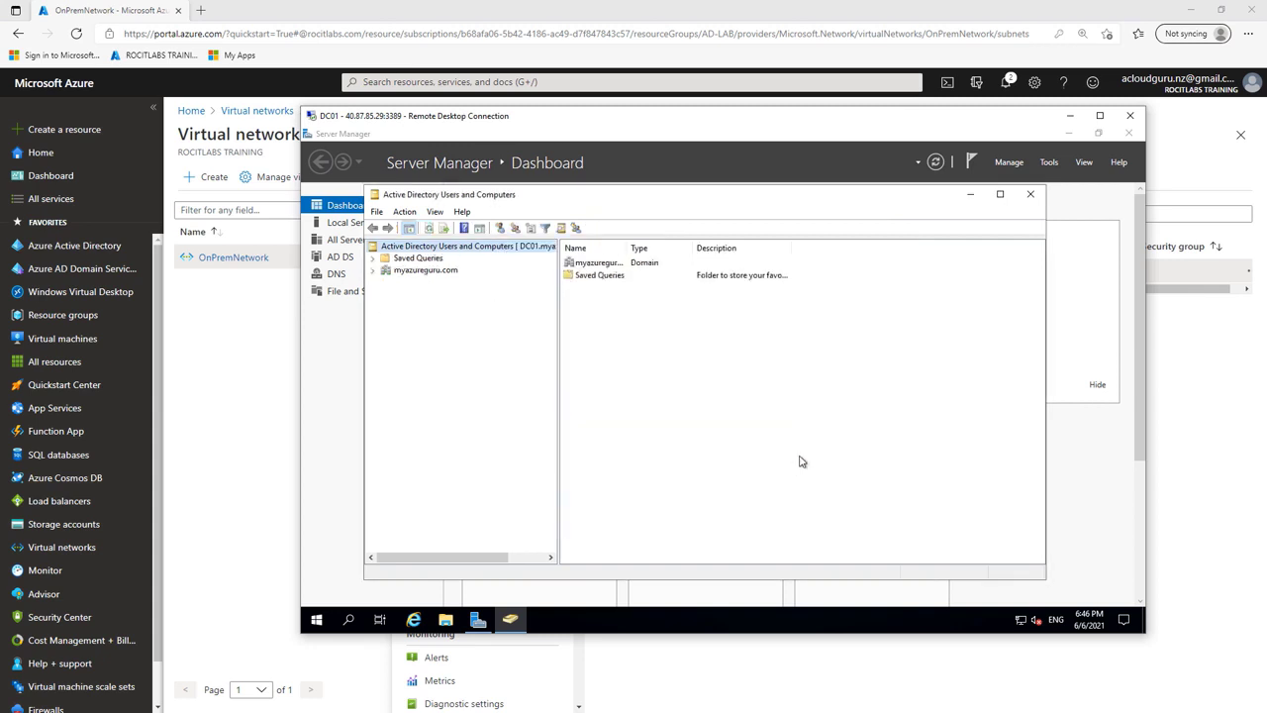
Step: Open the New Object - User dialog in myazureguru.com's Users container
left_click(373, 270)
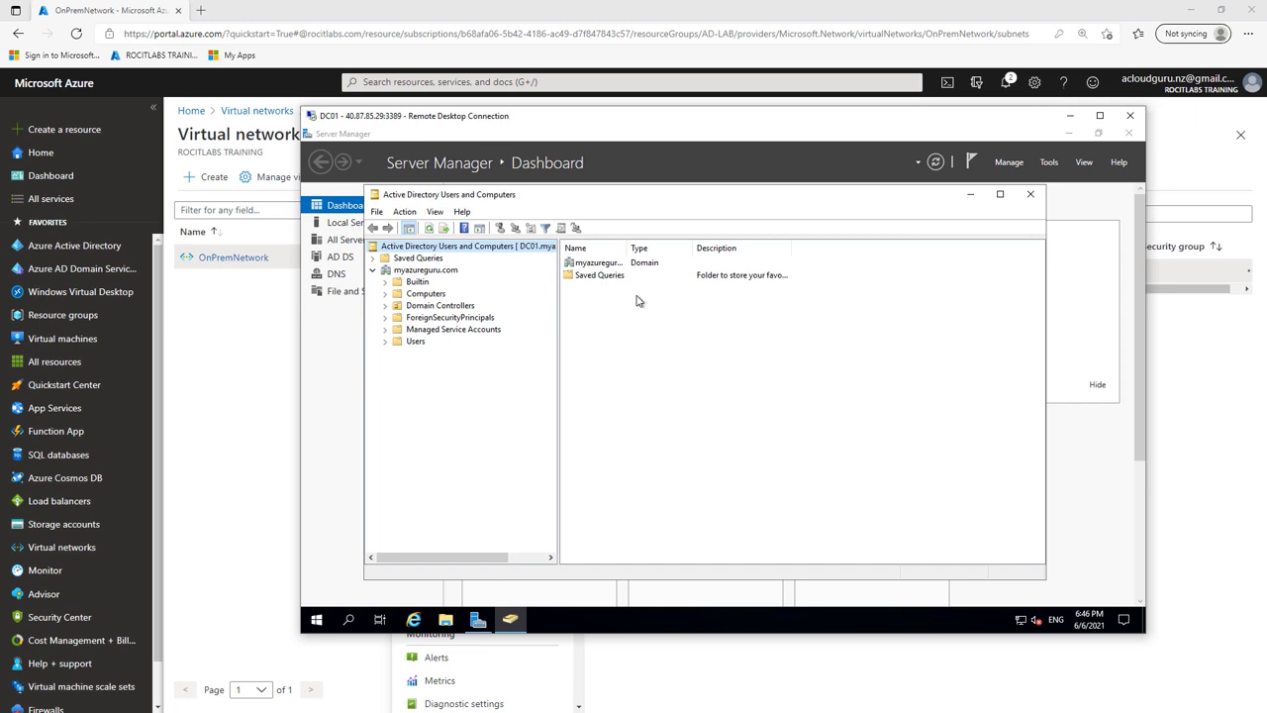
left_click(424, 343)
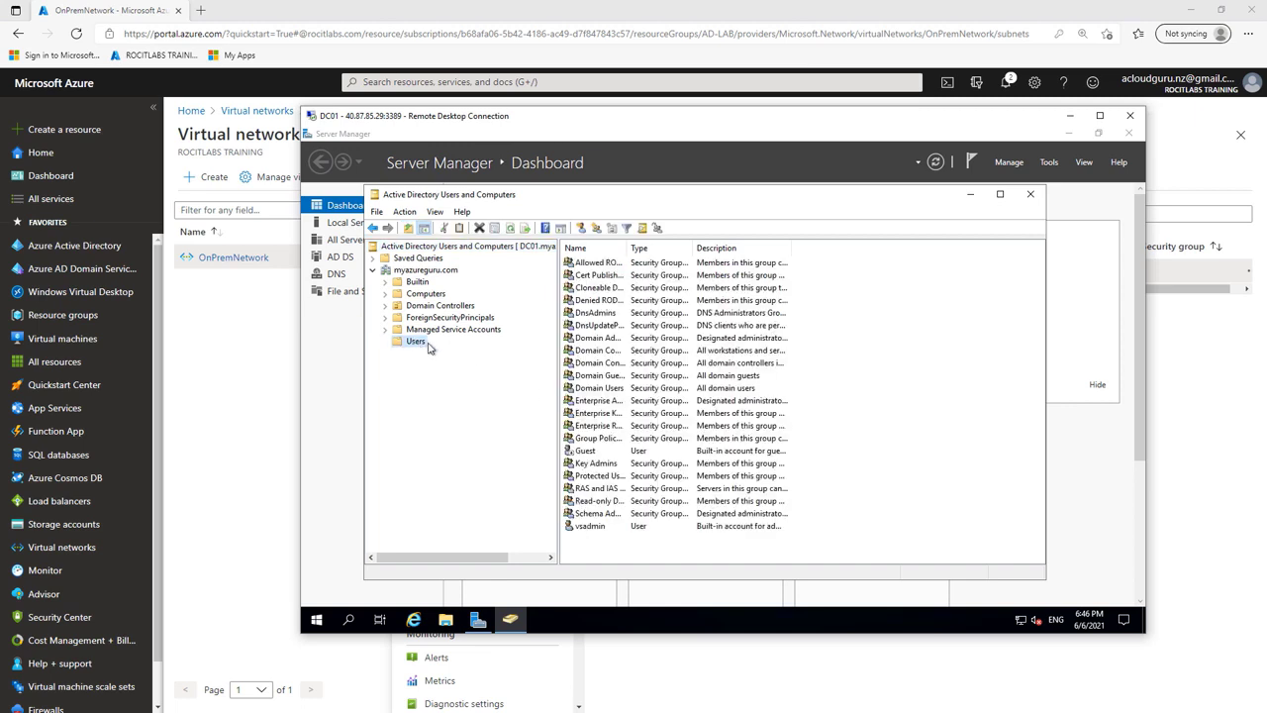
right_click(871, 416)
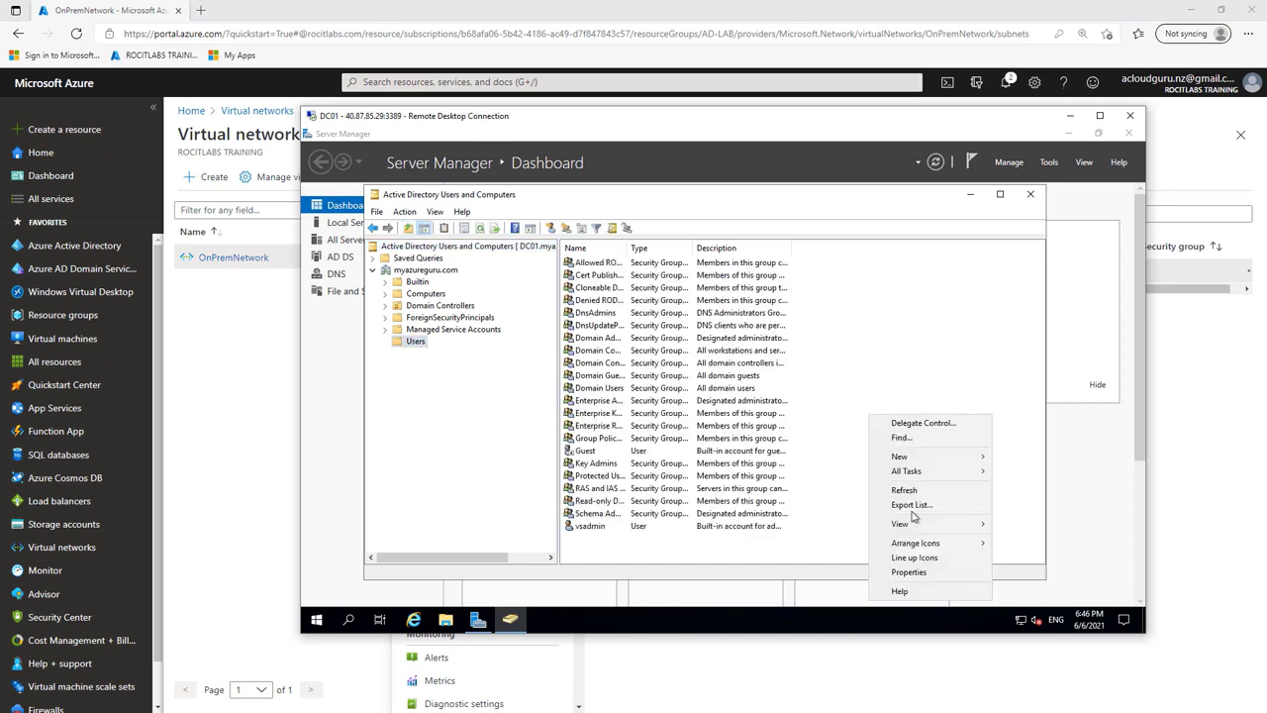
mouse_move(939, 531)
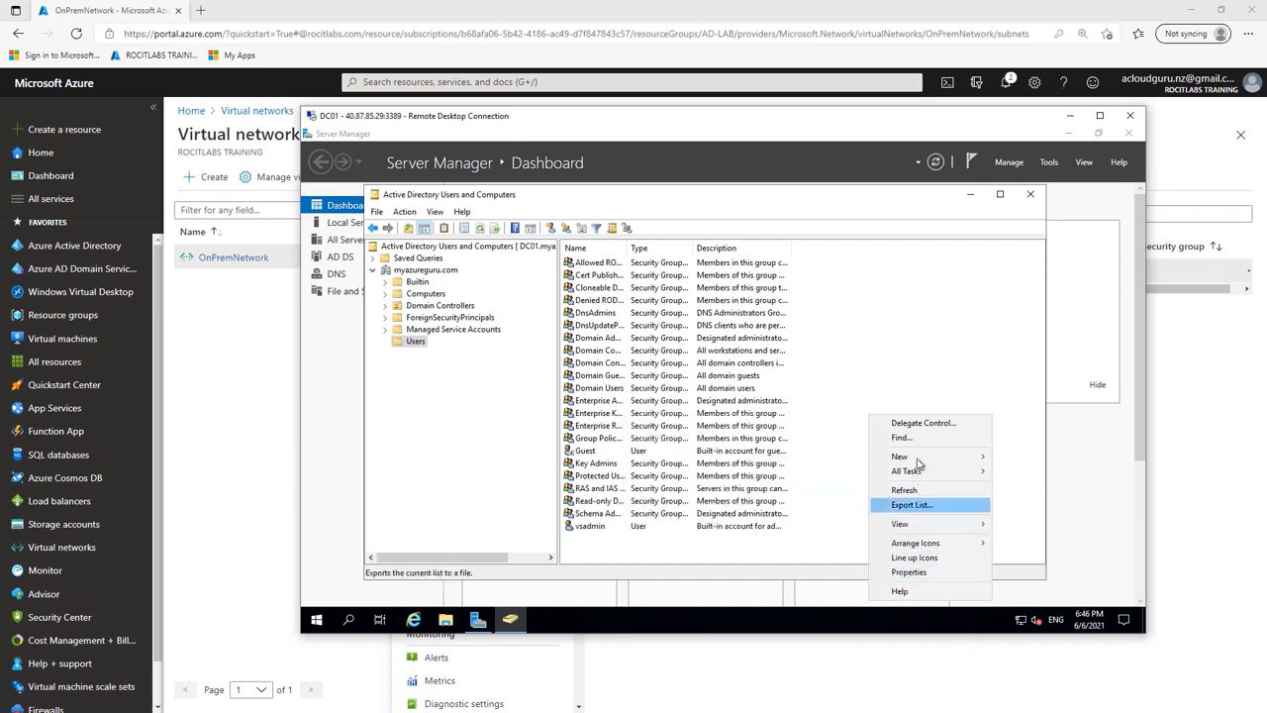
mouse_move(919, 456)
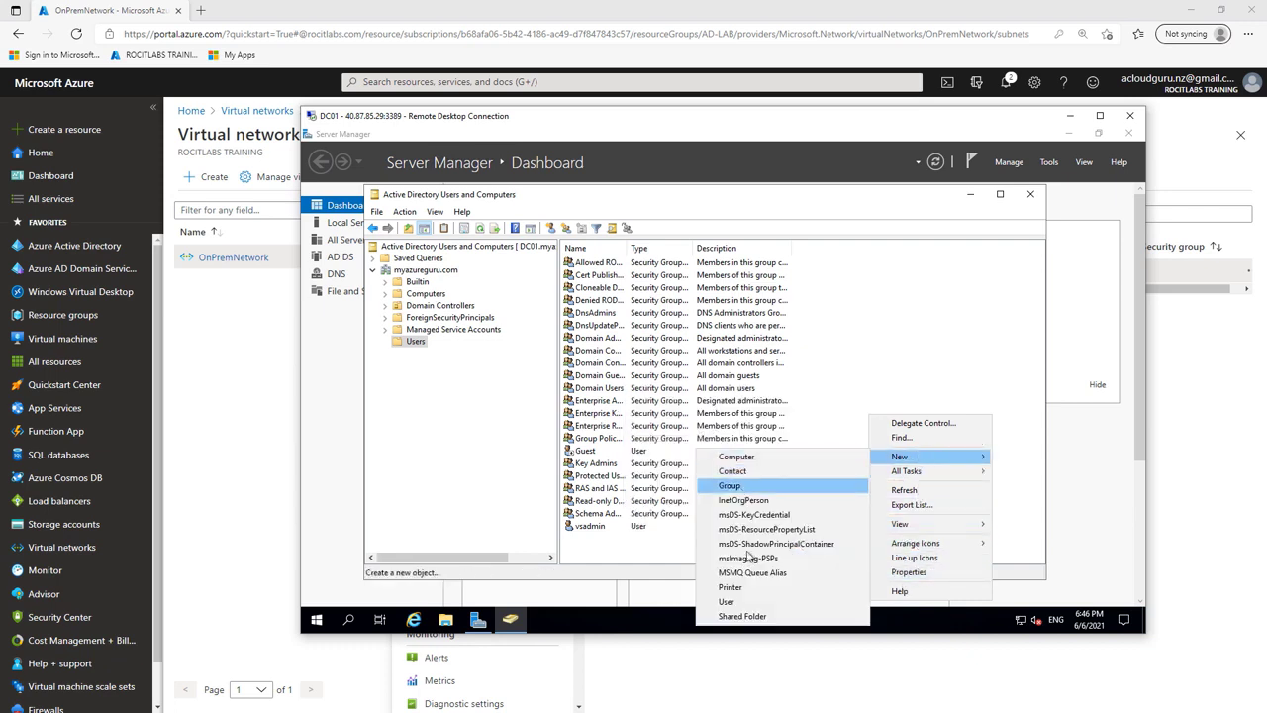
left_click(741, 602)
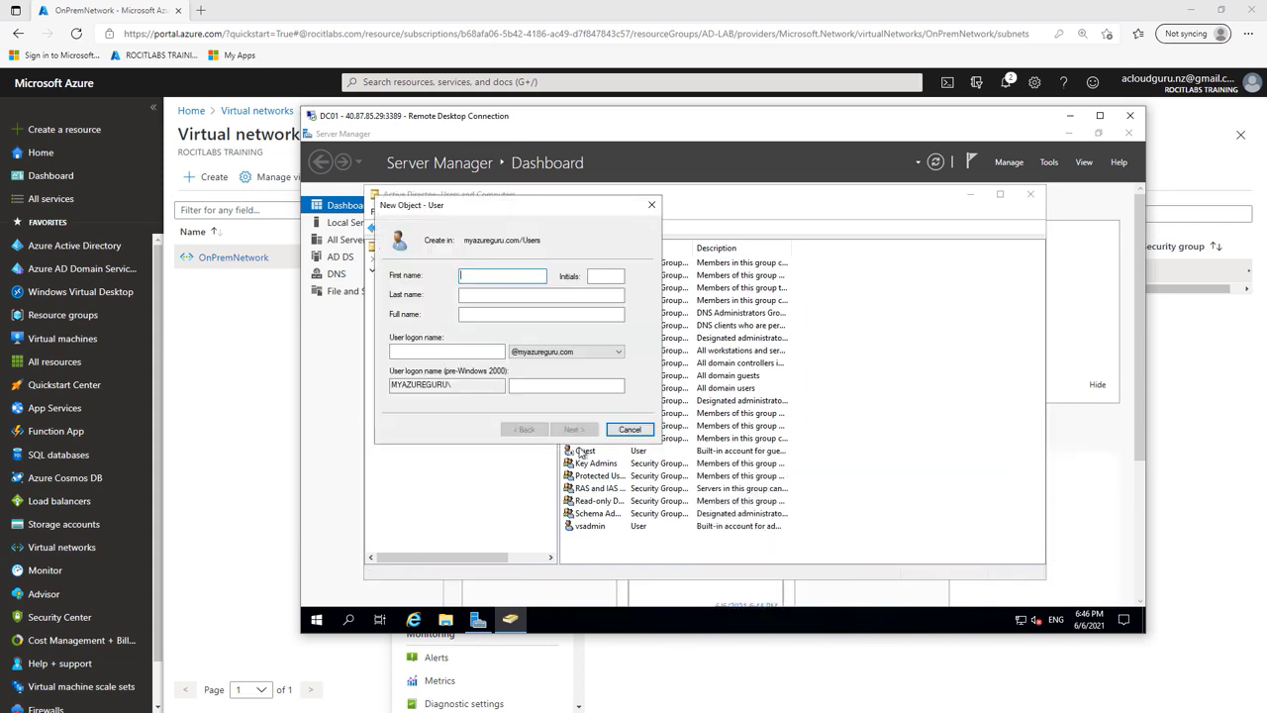
Step: Enter testuser1 as the new user's full name and logon name
left_click(493, 313)
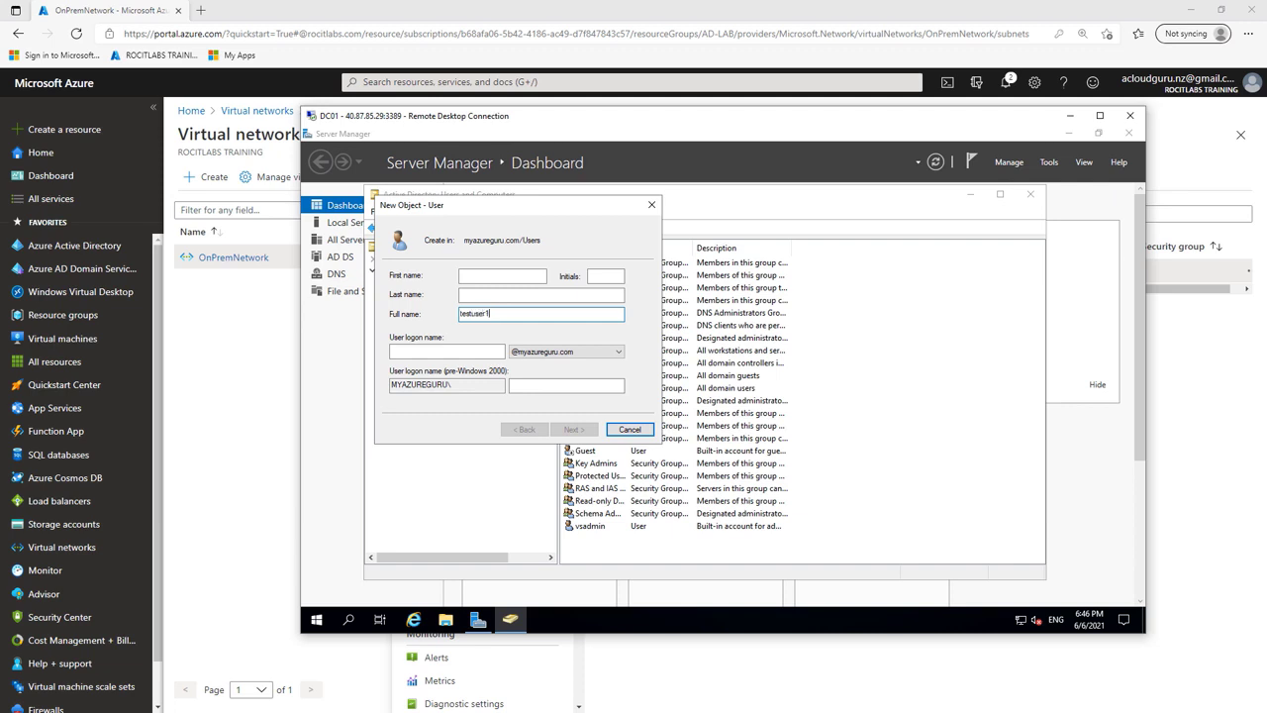
type("testuser1")
left_click(457, 351)
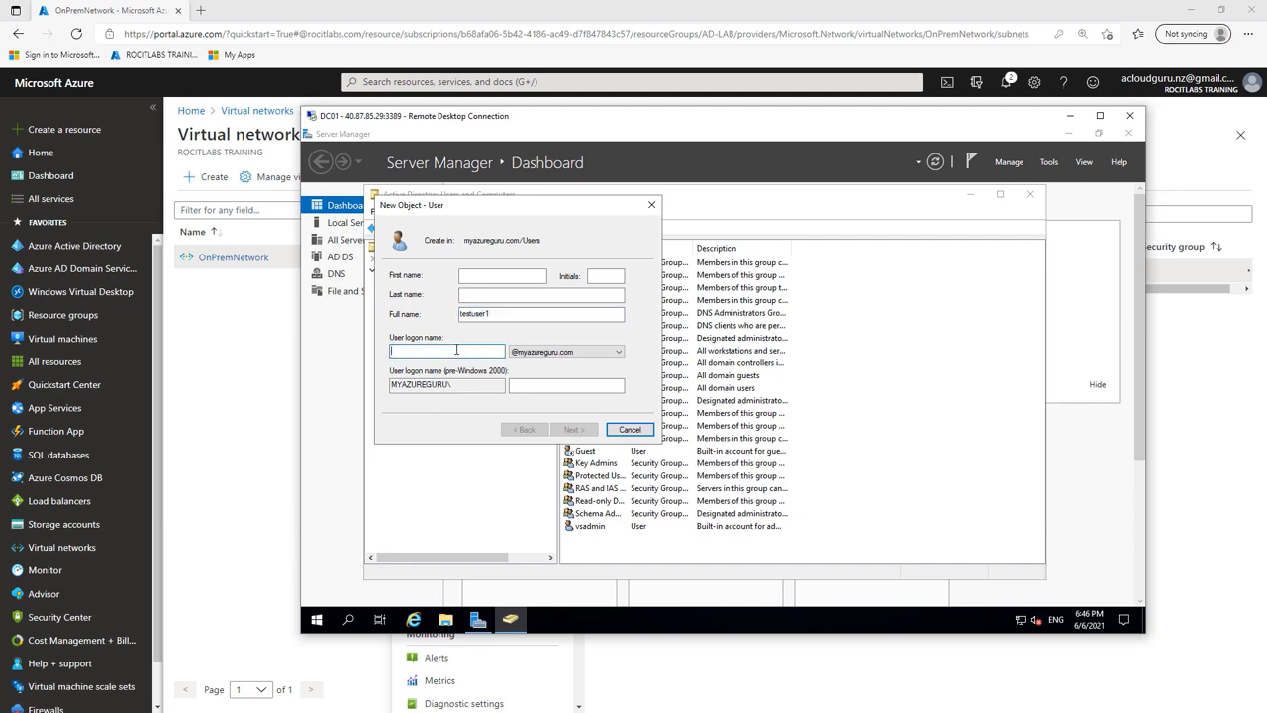
type("testuse")
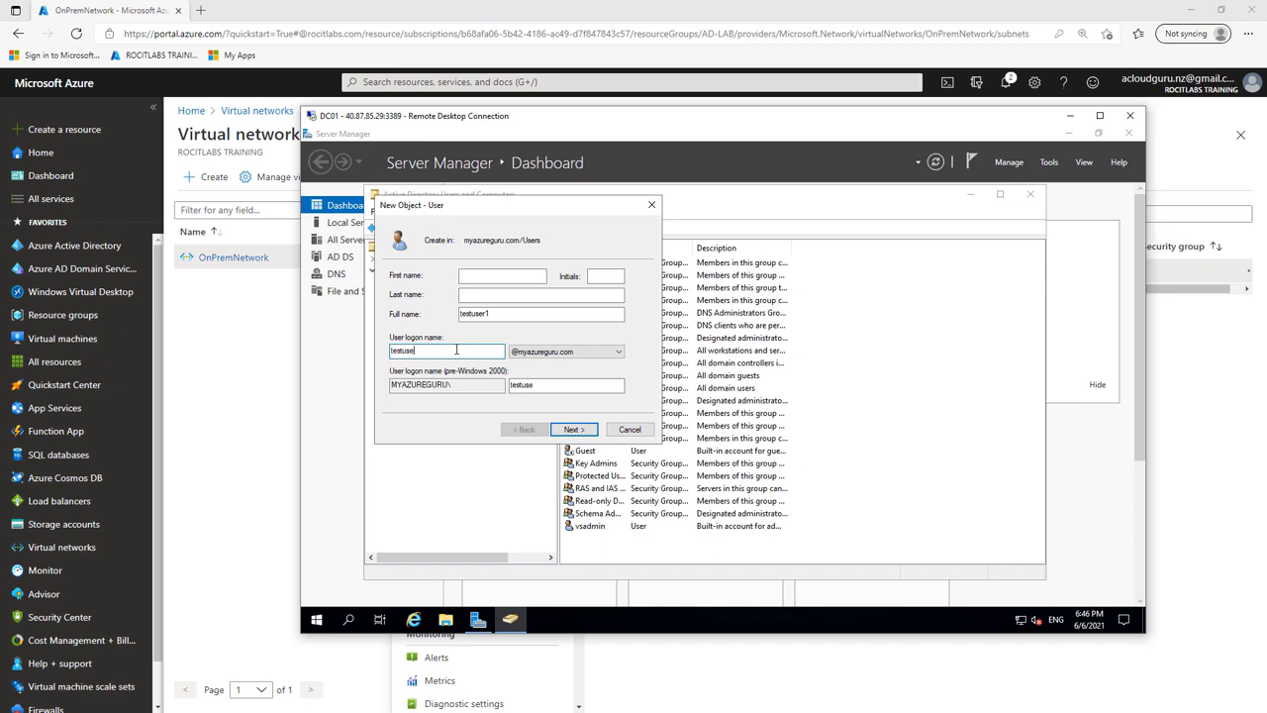
type("r1")
left_click(584, 428)
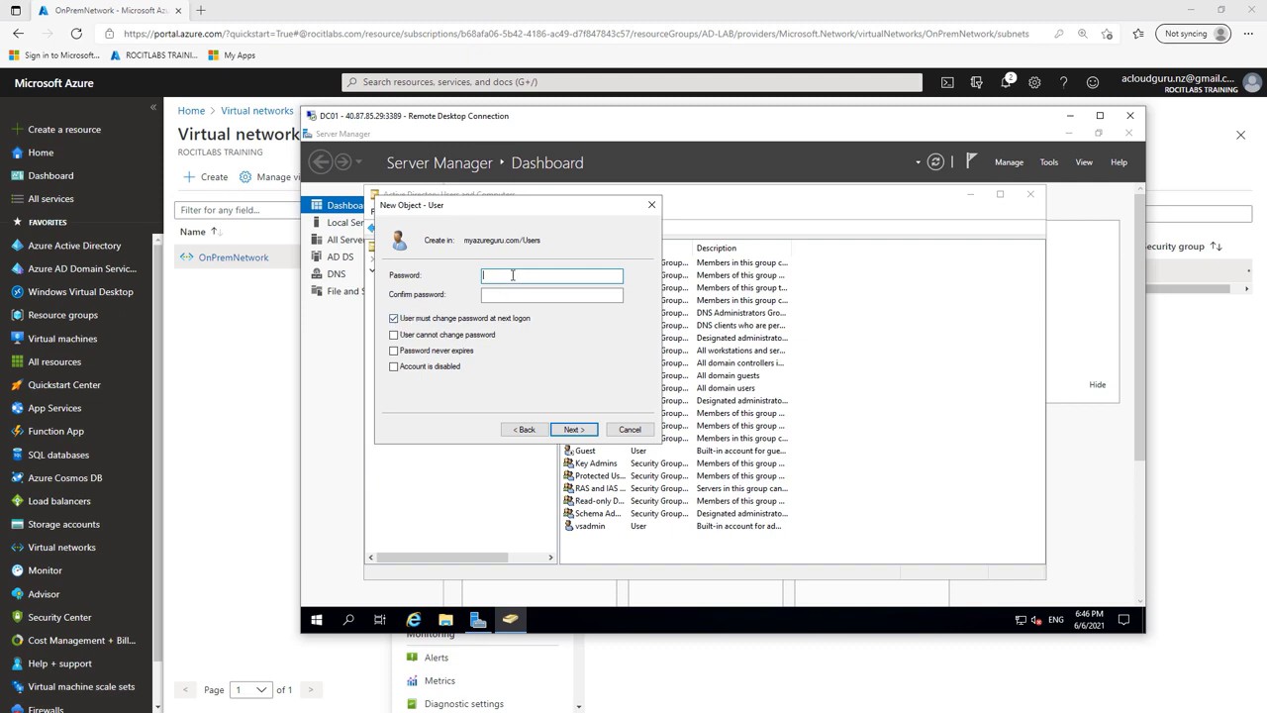
Step: Set and confirm the user's password, then finish creating testuser1
type("P")
left_click(509, 292)
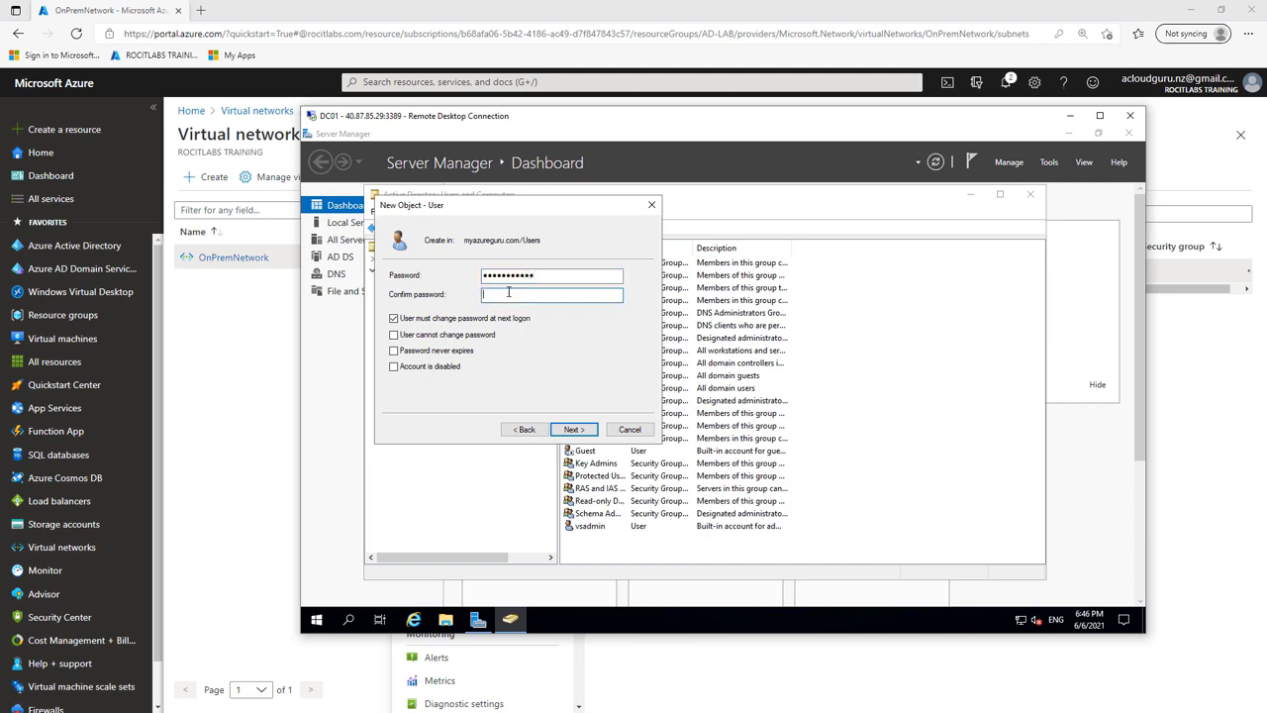
type("P")
left_click(574, 432)
left_click(575, 429)
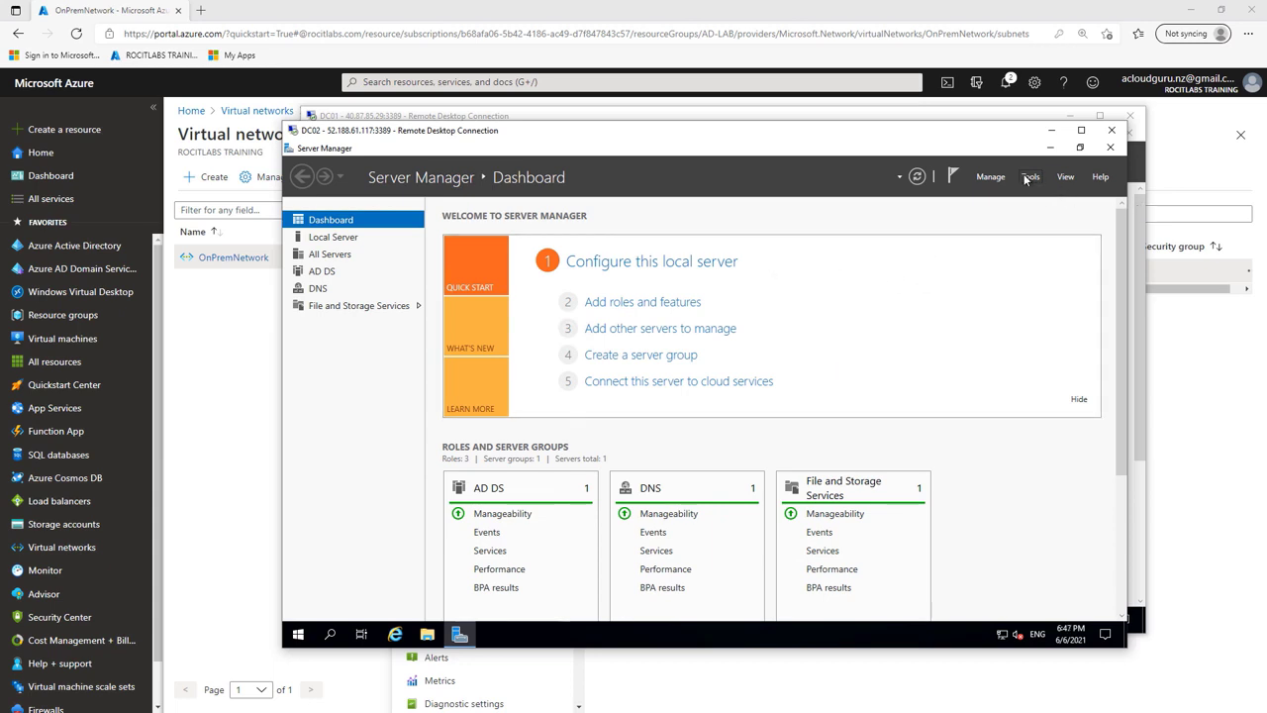
Step: On DC02, connect Users and Computers to DC01 and view the myazureguru.com Users container
left_click(1000, 178)
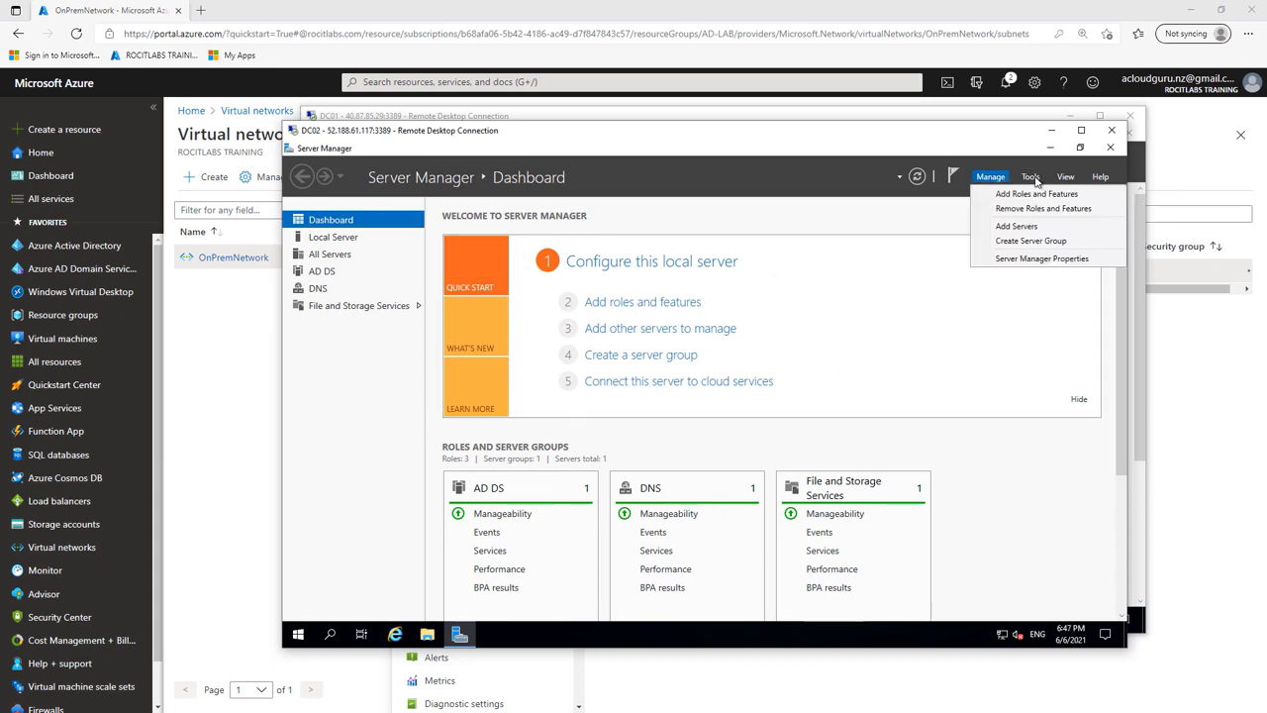
left_click(1035, 178)
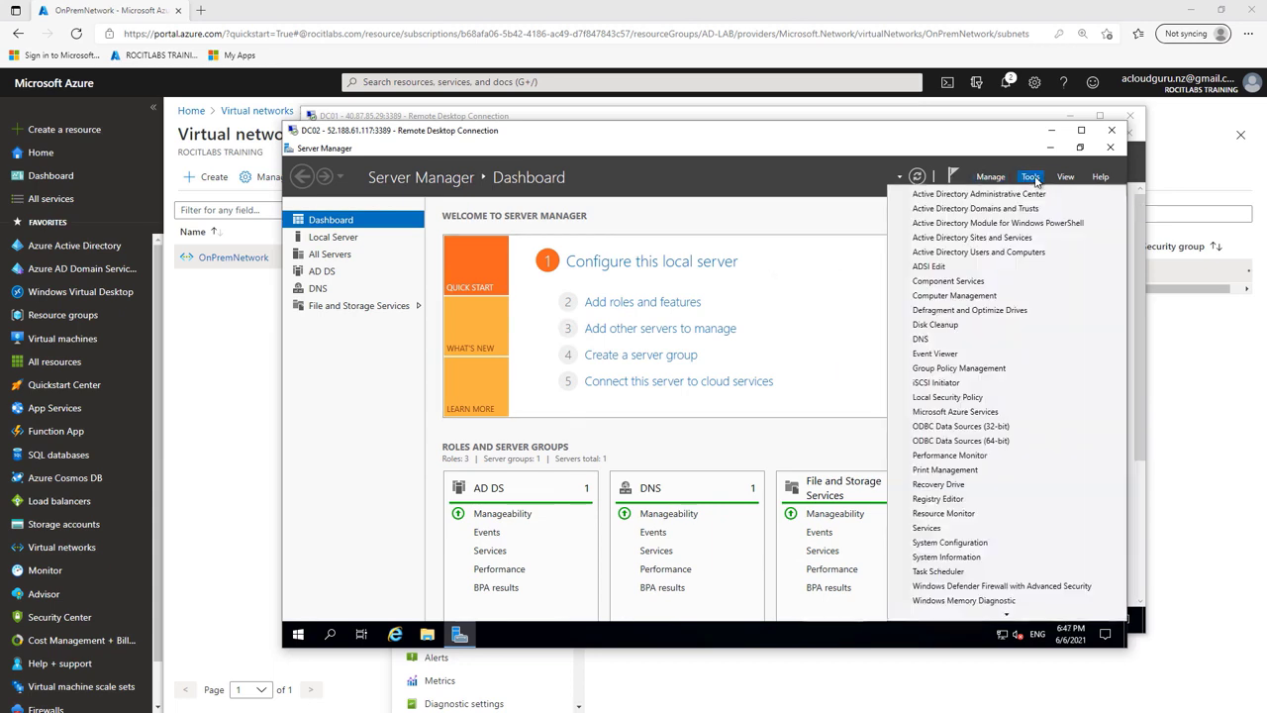
left_click(1020, 256)
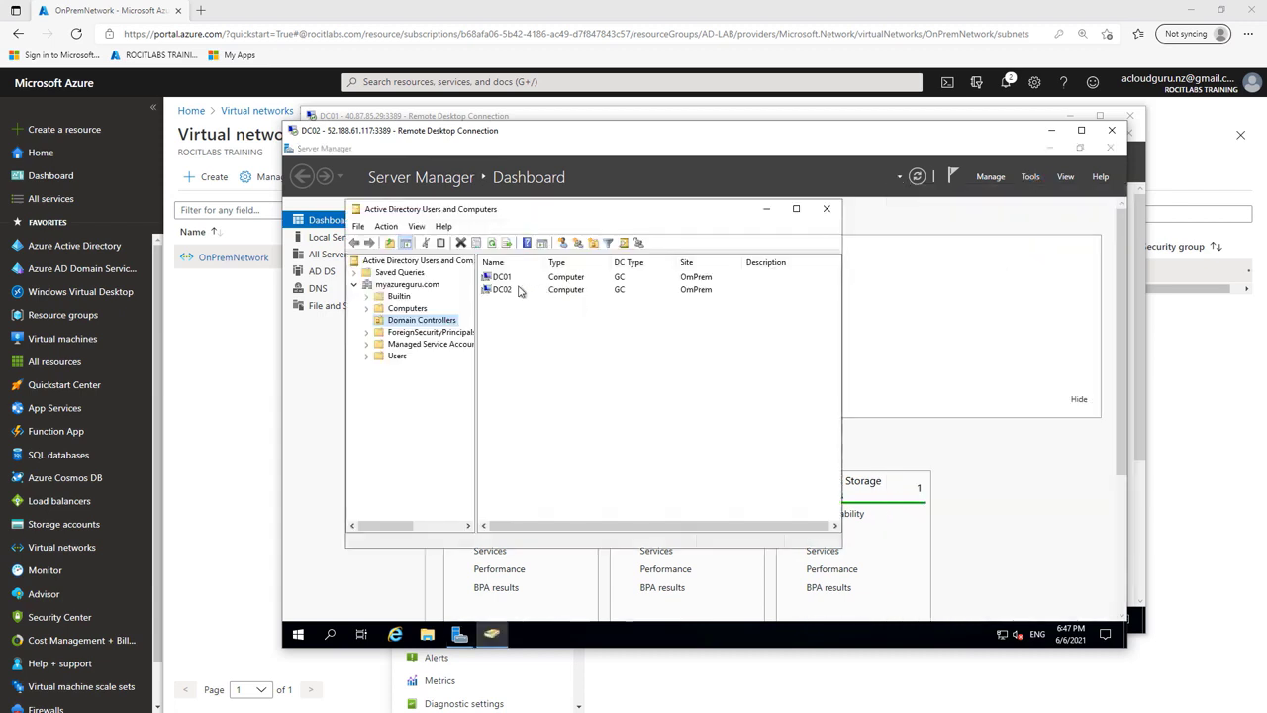
left_click(500, 292)
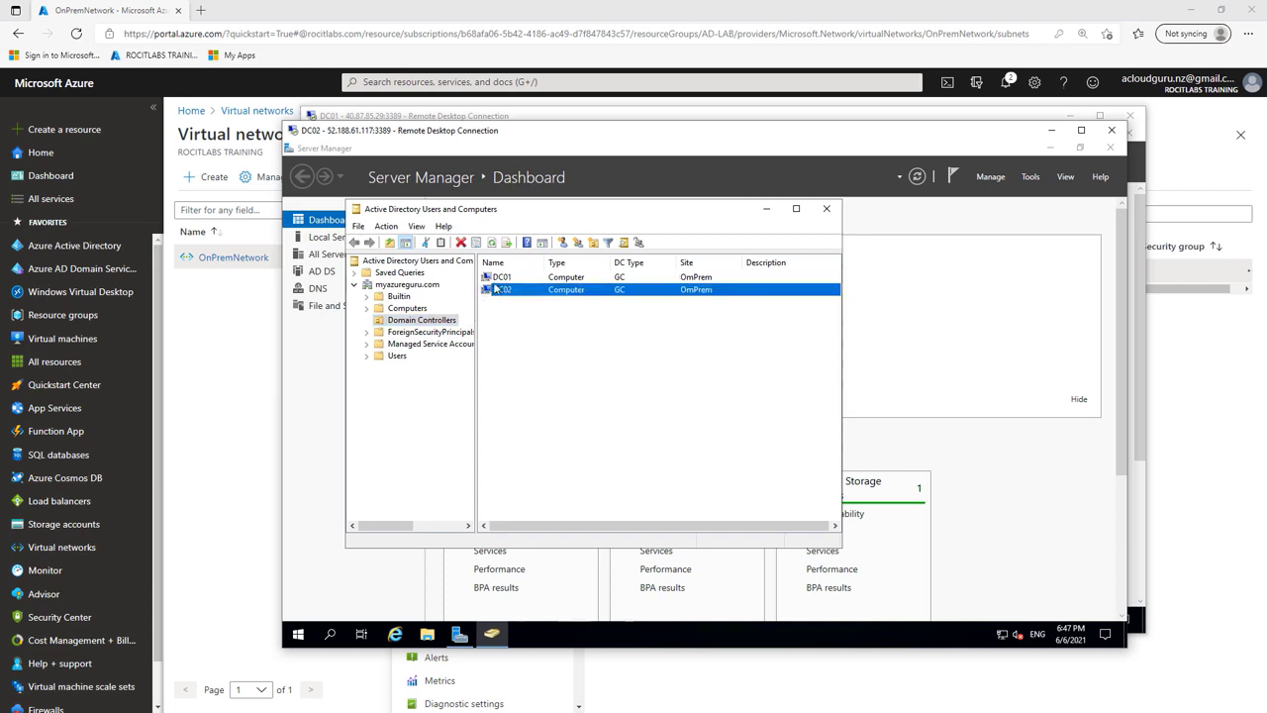
left_click(418, 287)
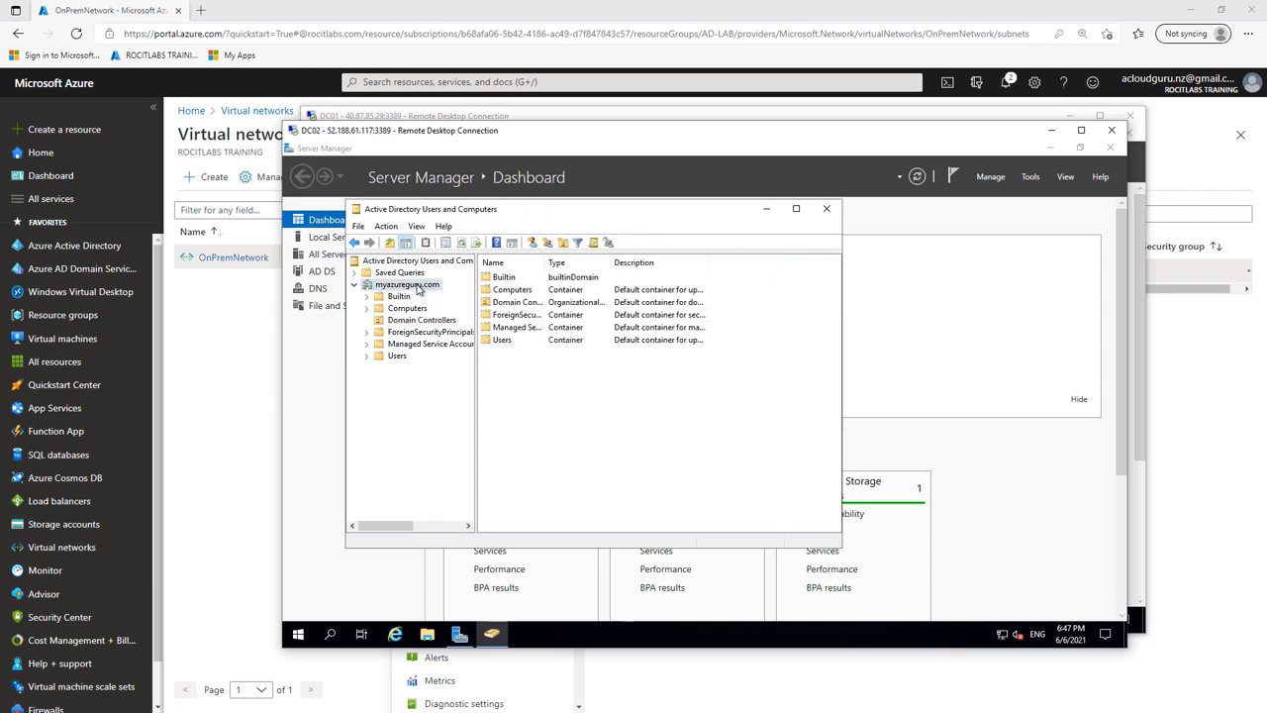
right_click(418, 288)
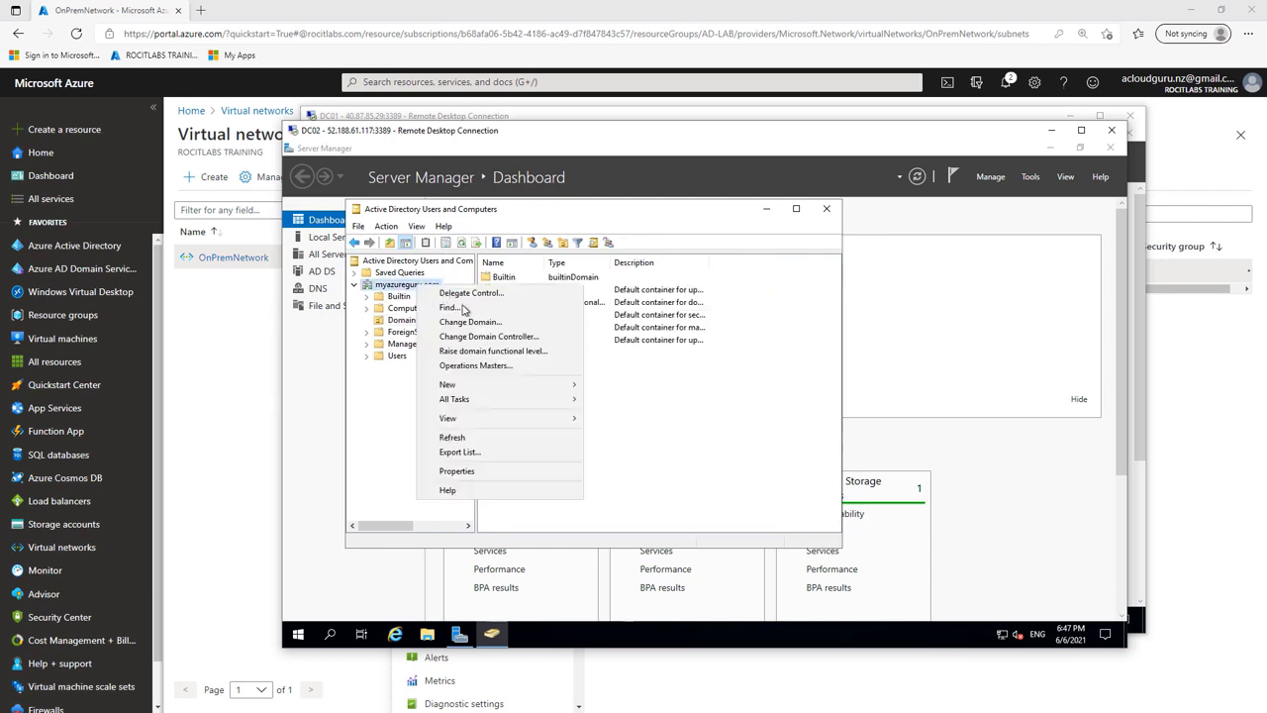
left_click(474, 338)
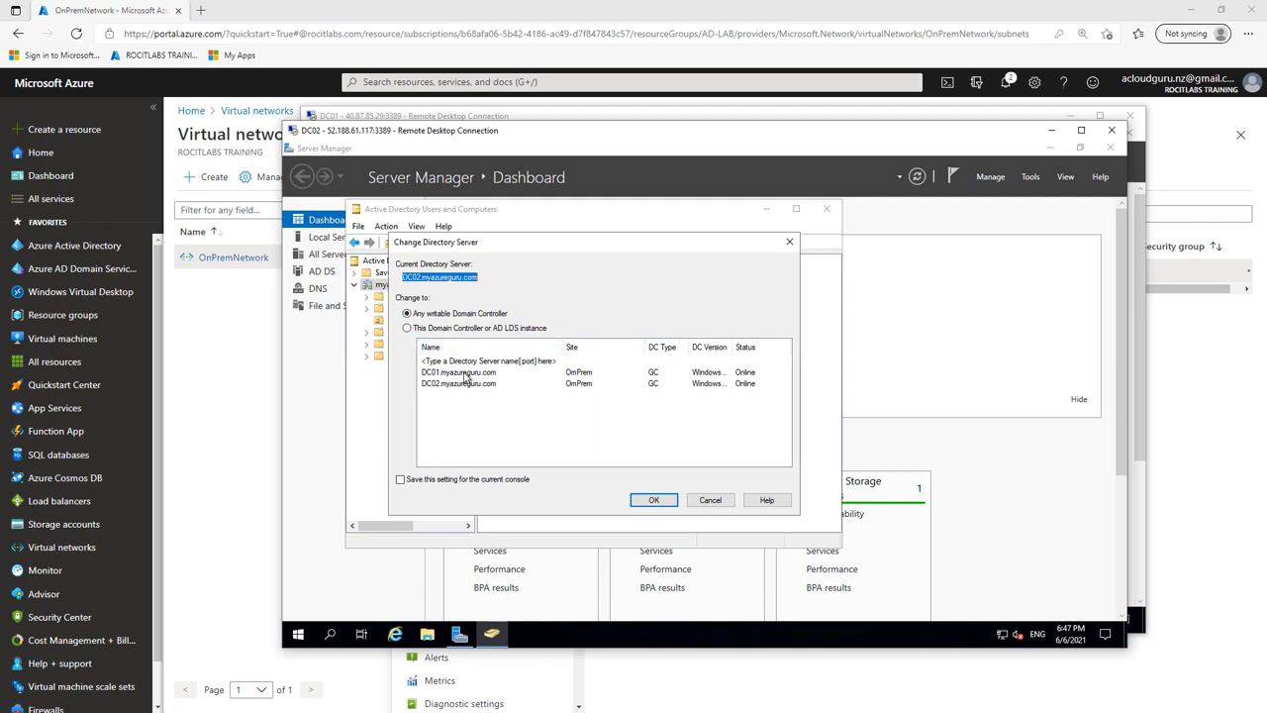
left_click(466, 373)
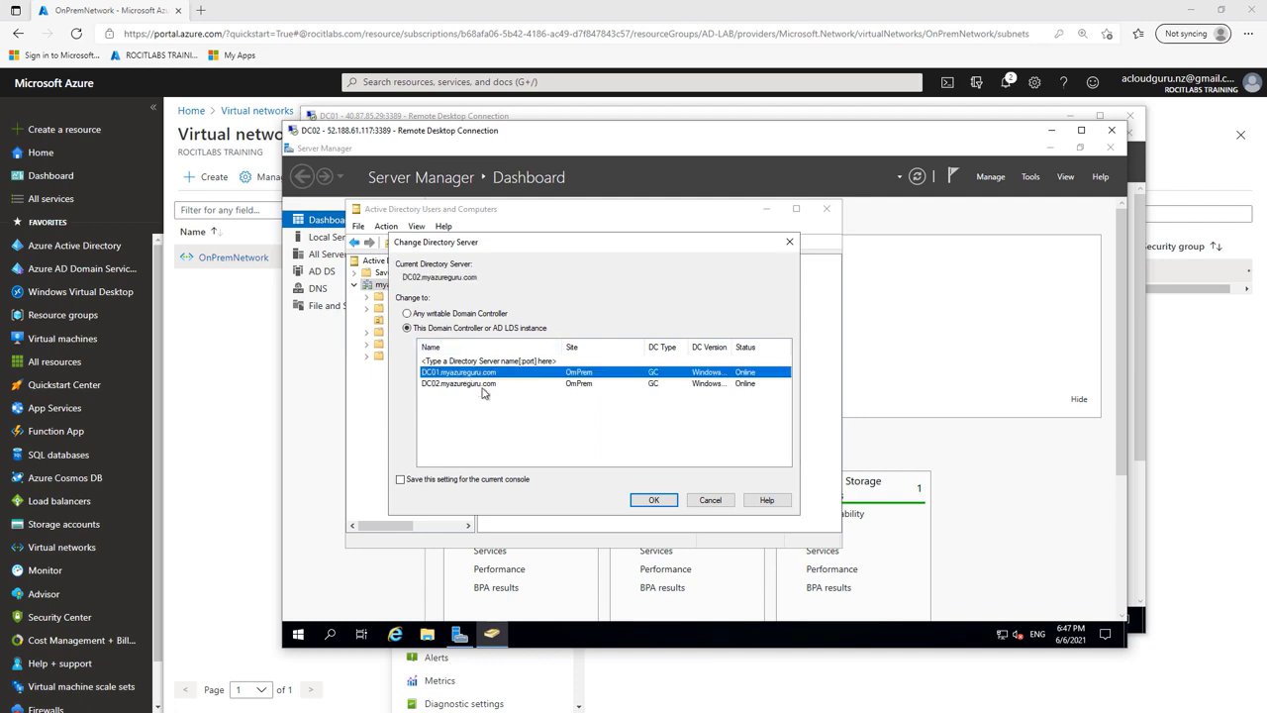
left_click(666, 507)
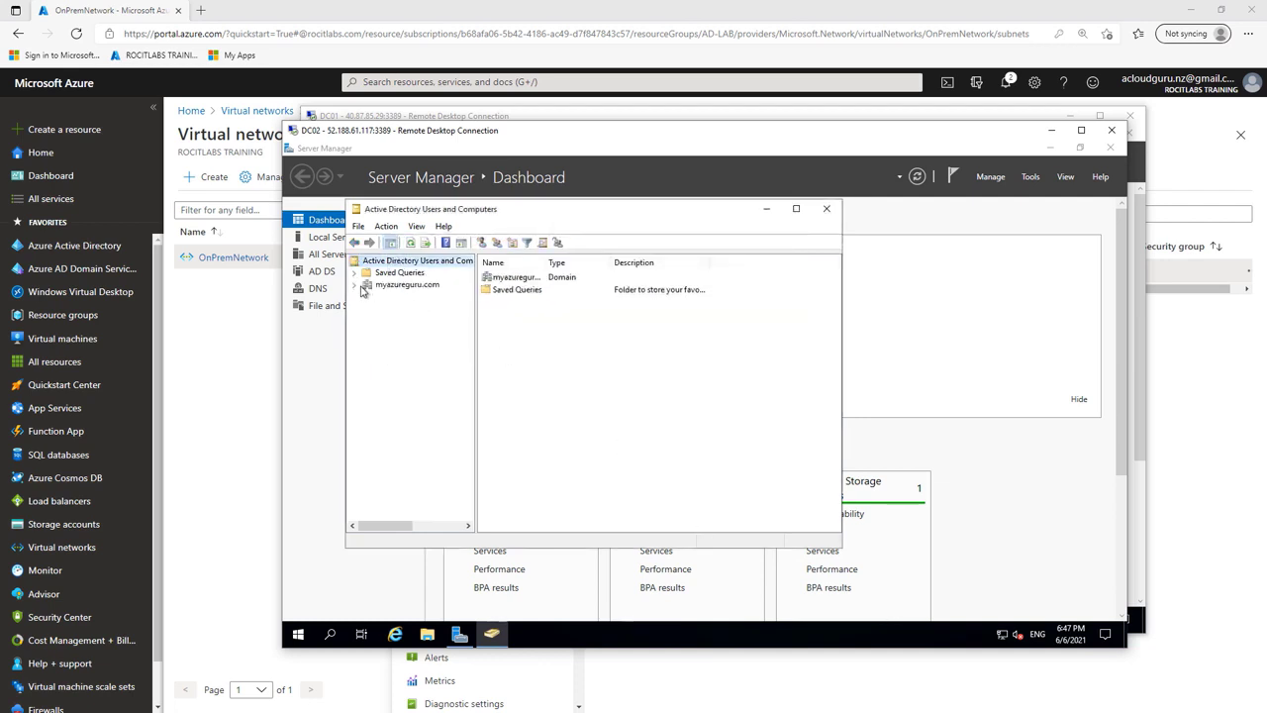
left_click(356, 285)
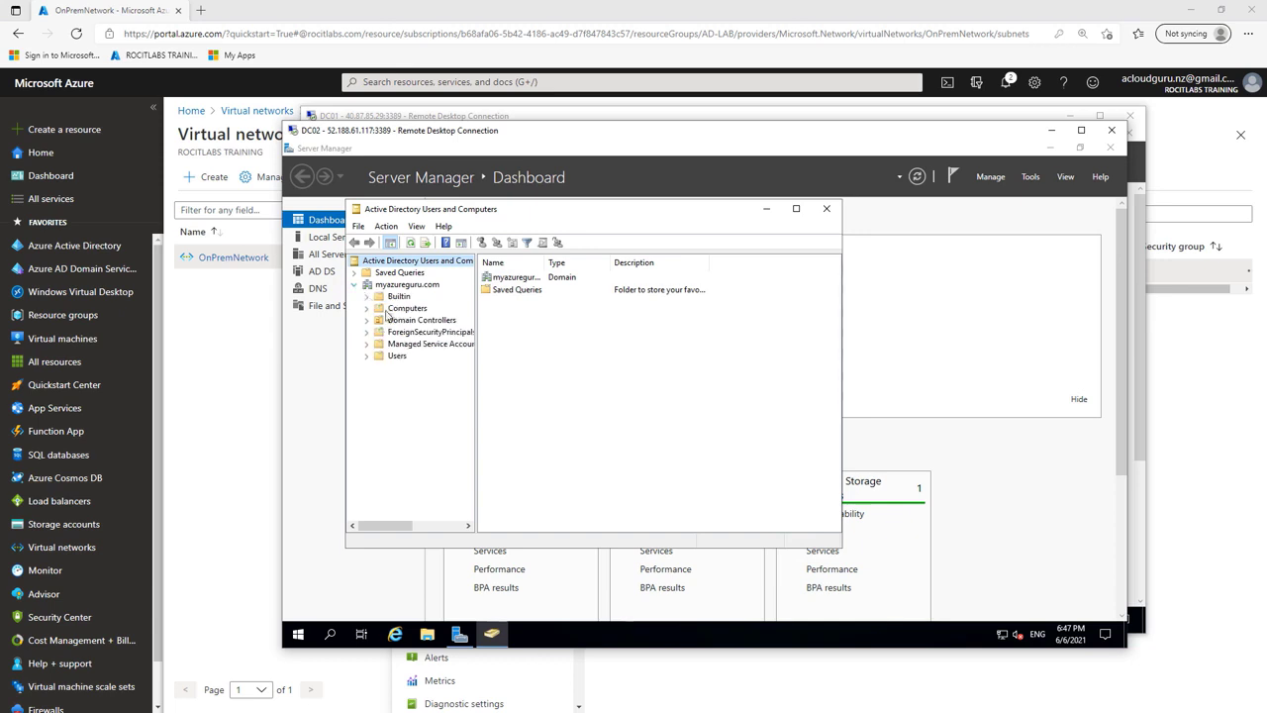
left_click(384, 362)
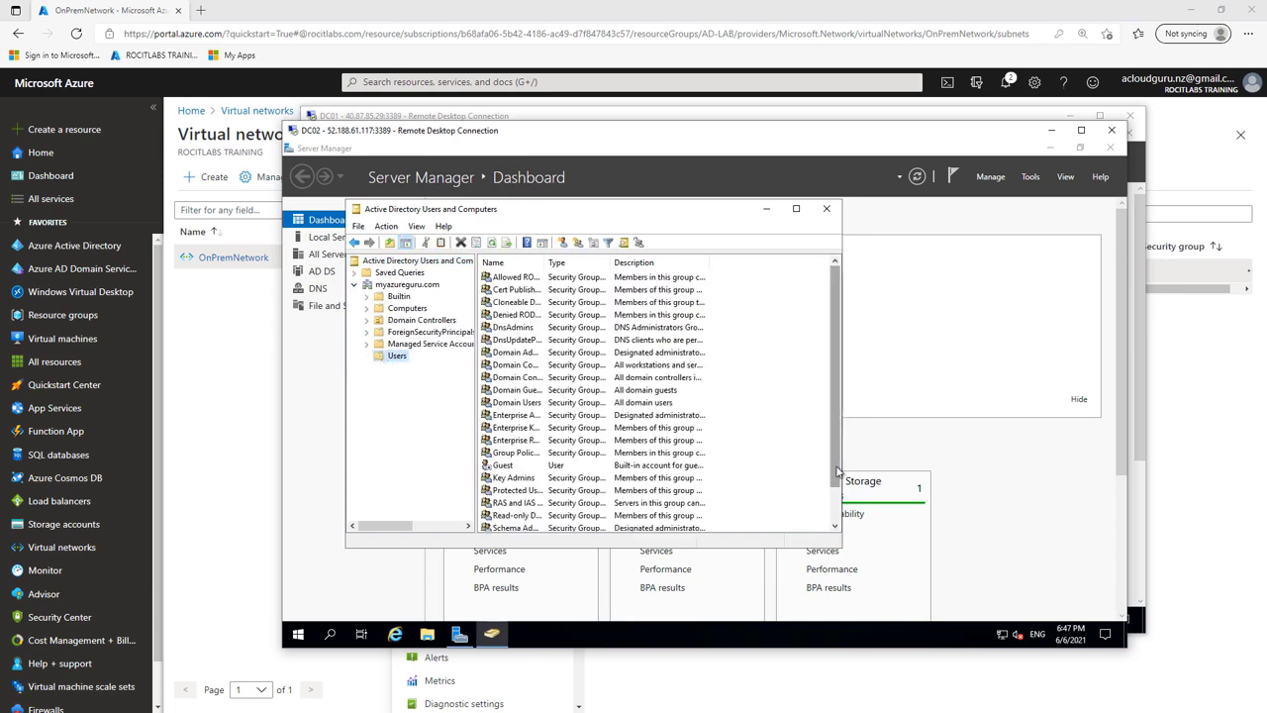
left_click_drag(837, 474, 841, 489)
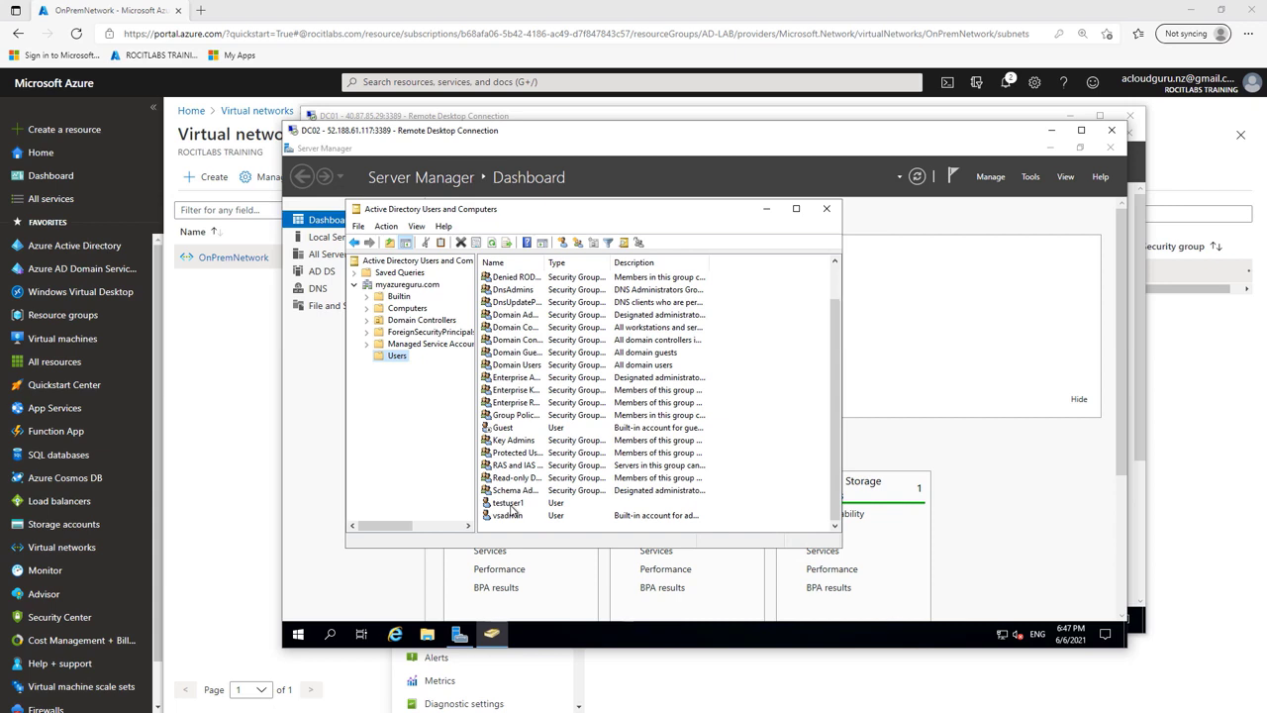
Step: Reconnect the console to DC02 and confirm testuser1 appears in its Users container
right_click(427, 287)
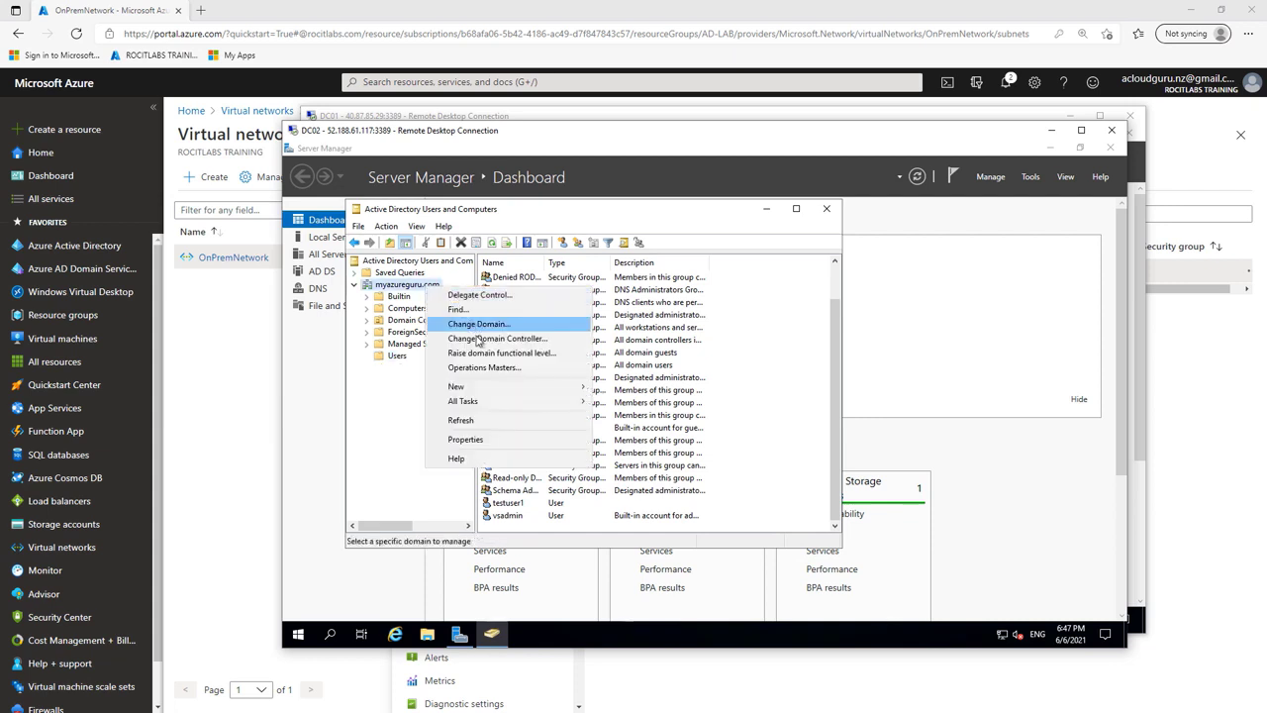
left_click(478, 339)
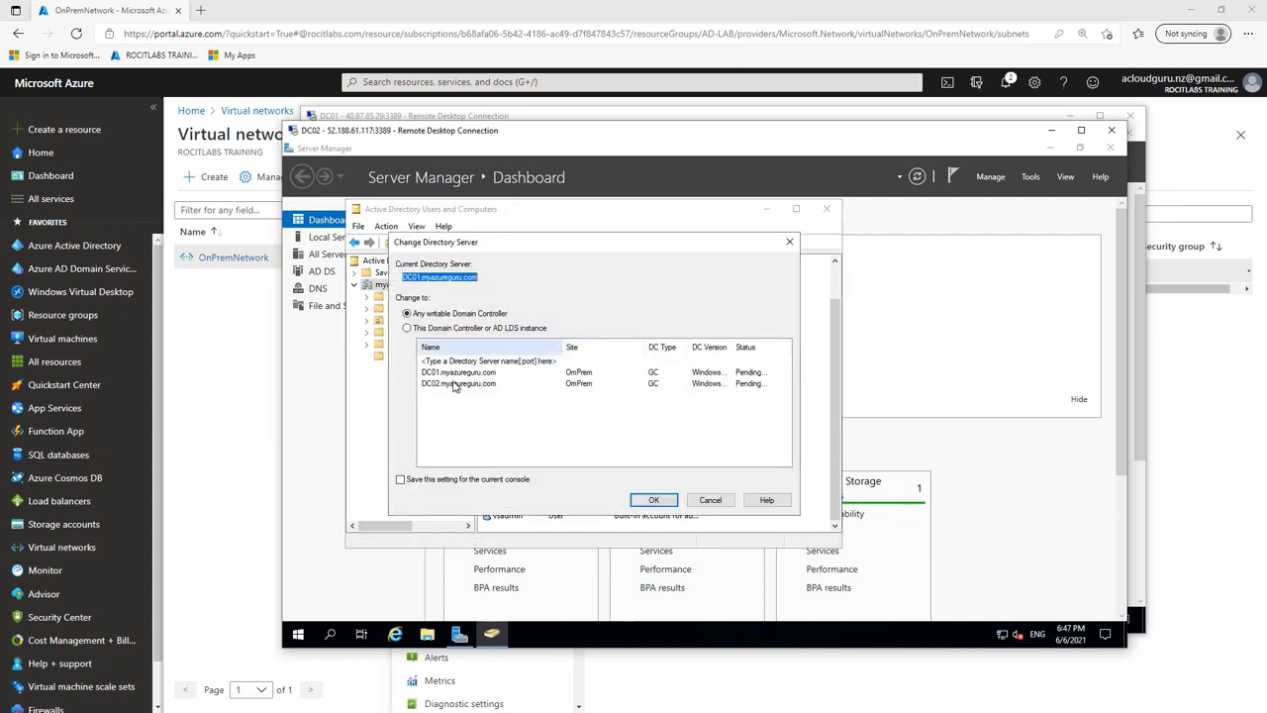
left_click(462, 384)
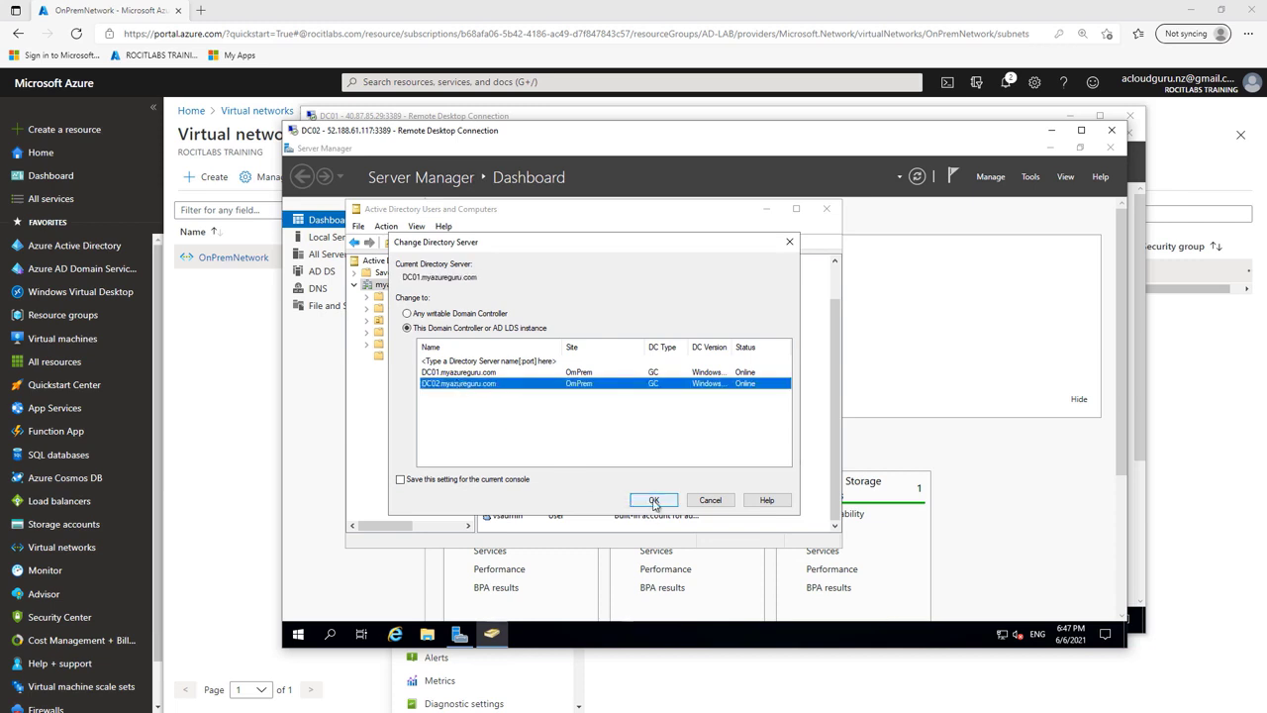
left_click(653, 500)
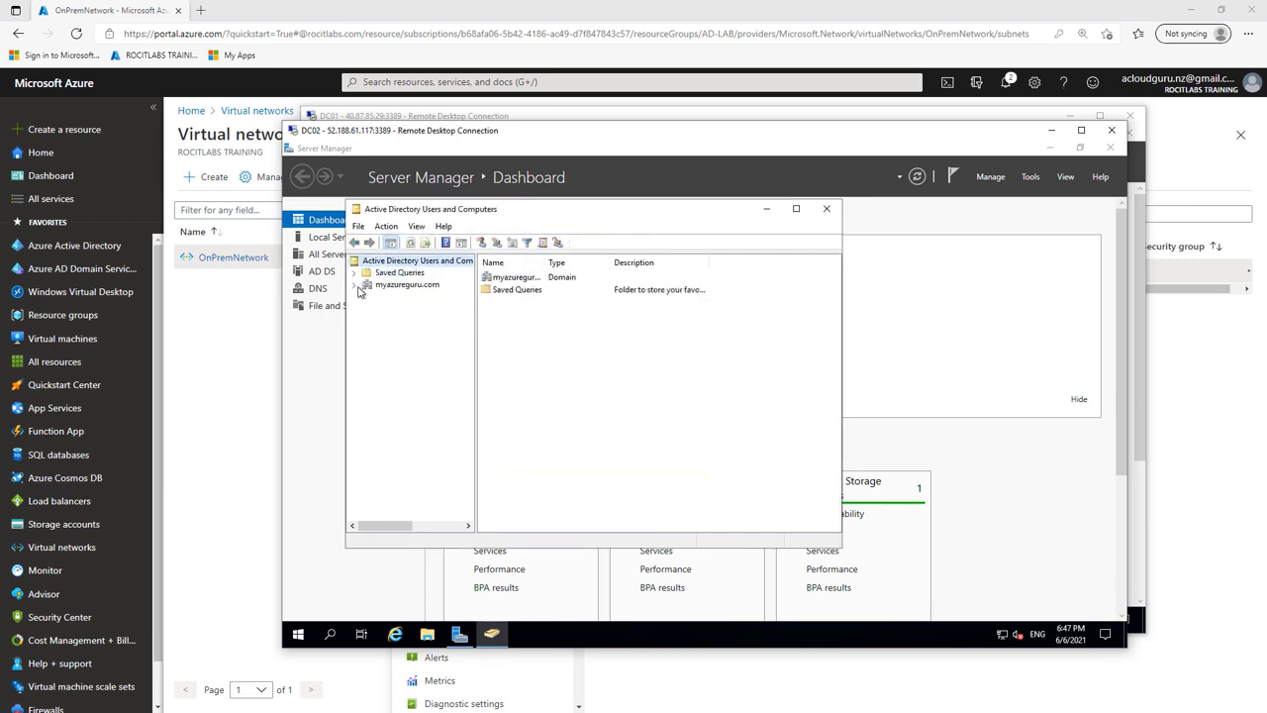
left_click(357, 285)
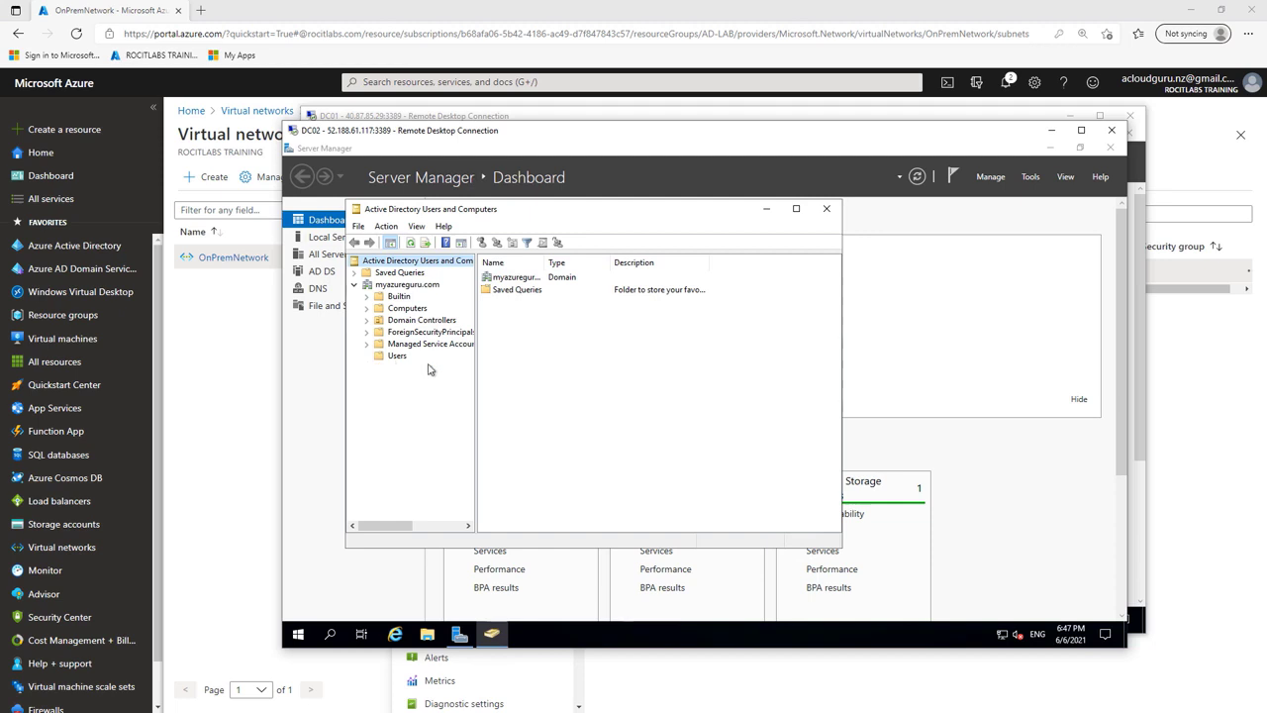
left_click(394, 356)
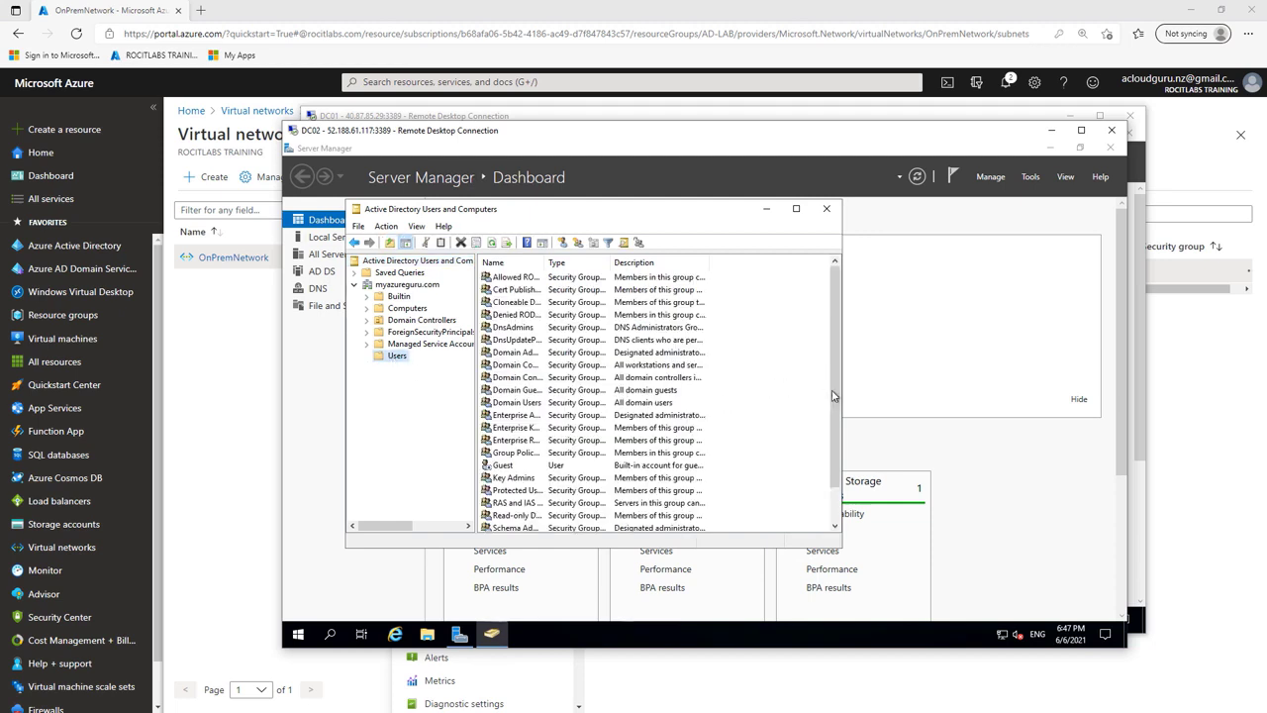
scroll(838, 398, "down", 1)
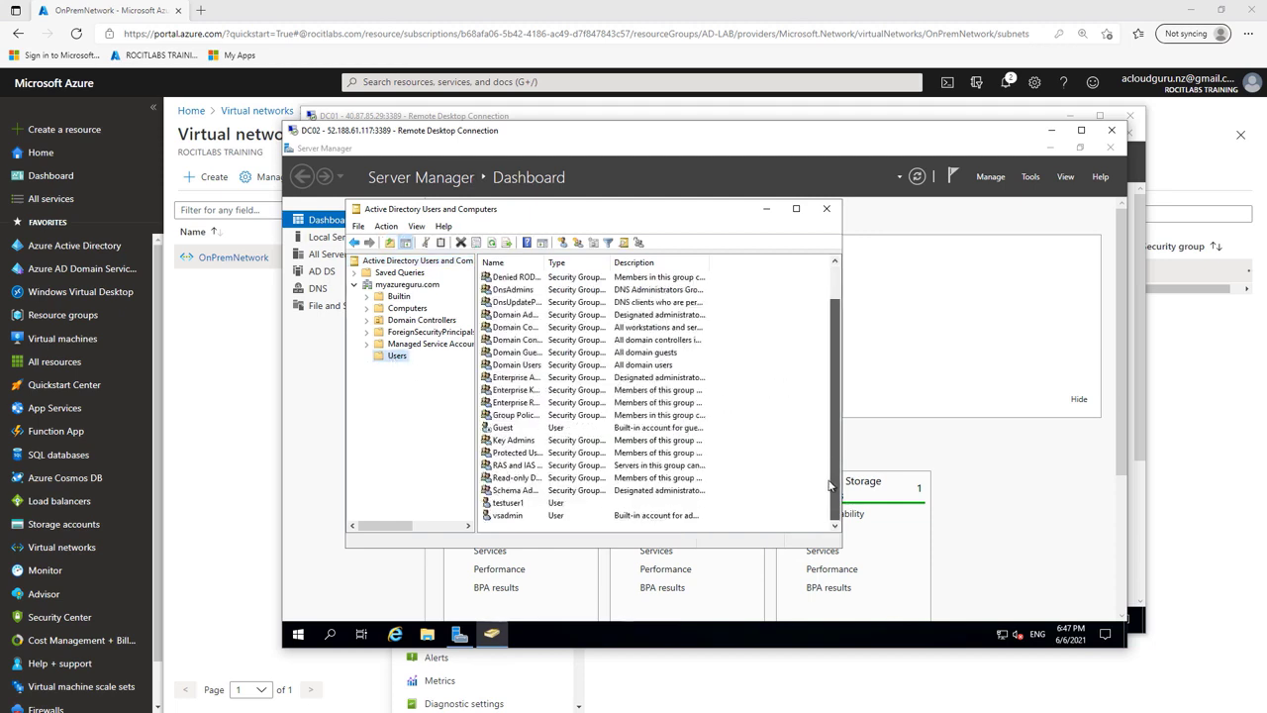
left_click(515, 504)
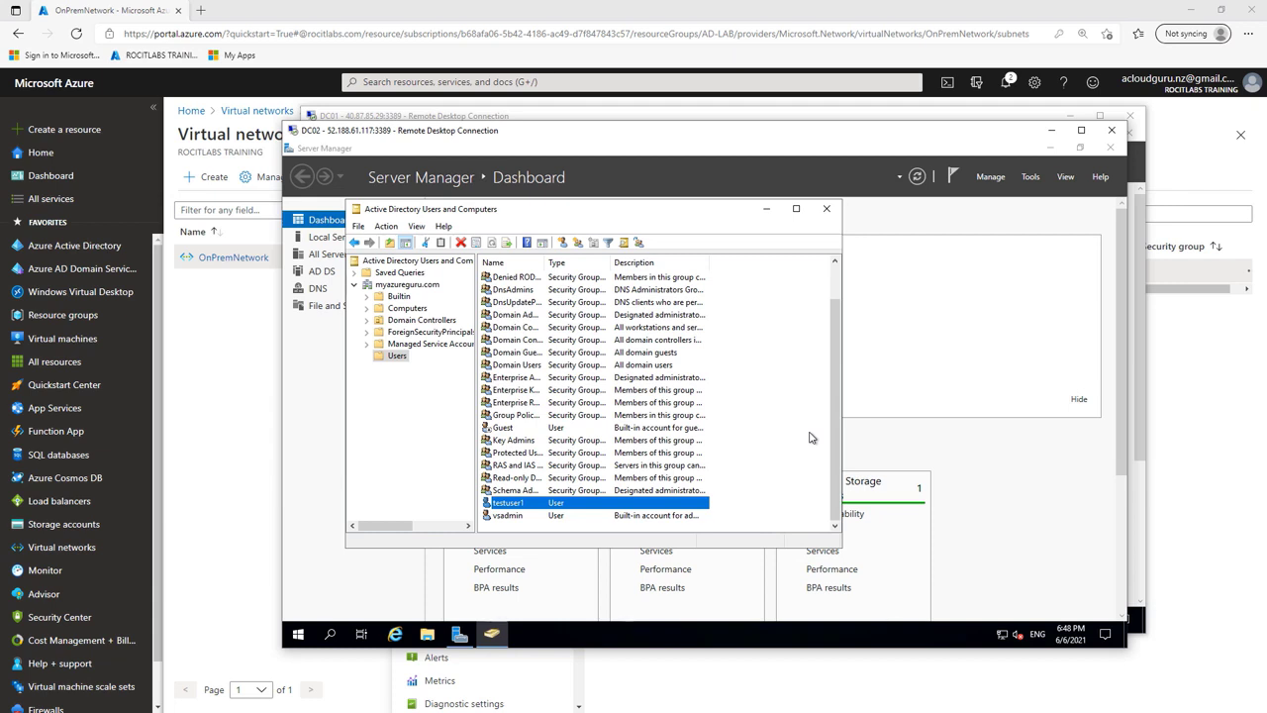
Step: Close Server Manager on DC02 and shift the DC02 session window aside to reveal DC01
left_click(1110, 149)
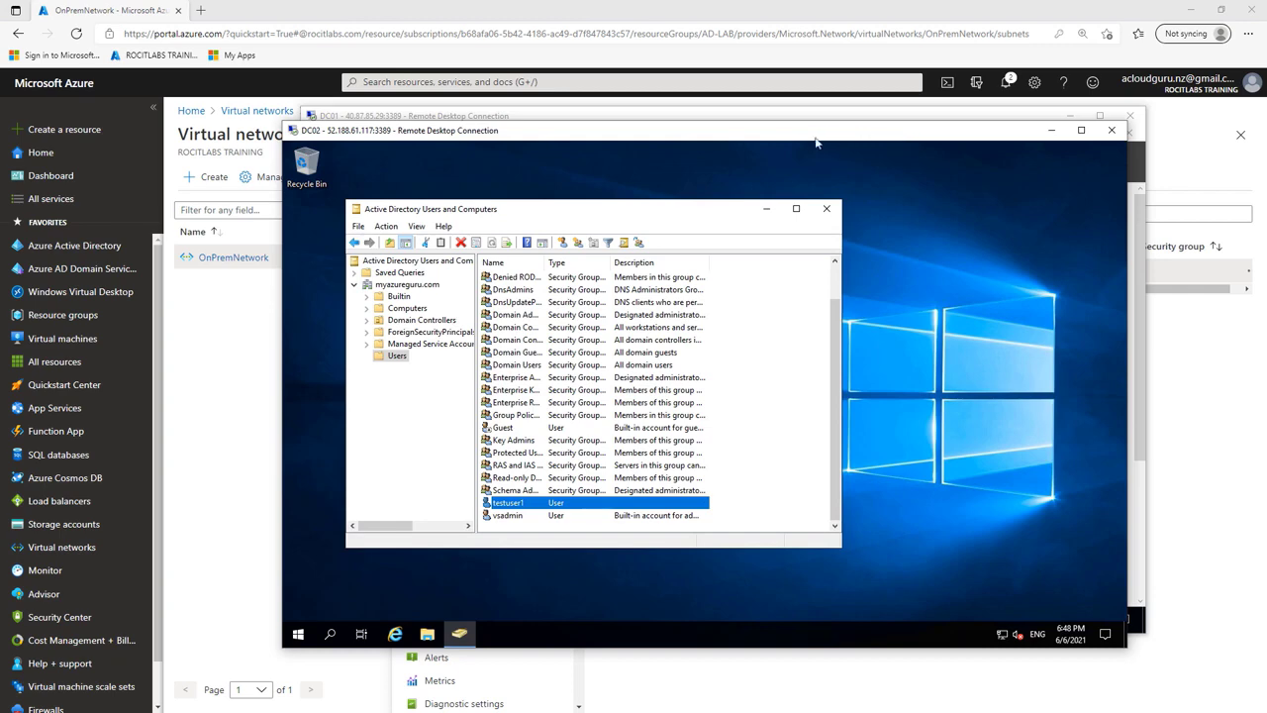
left_click_drag(813, 135, 622, 200)
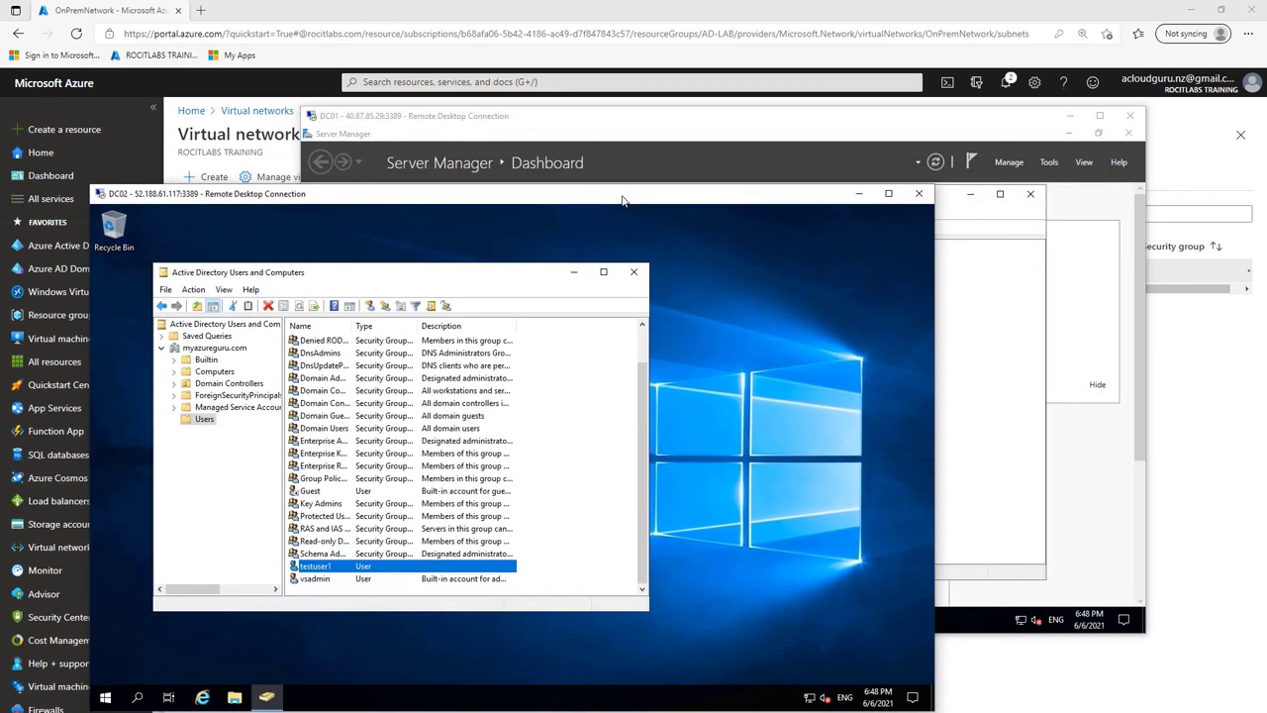